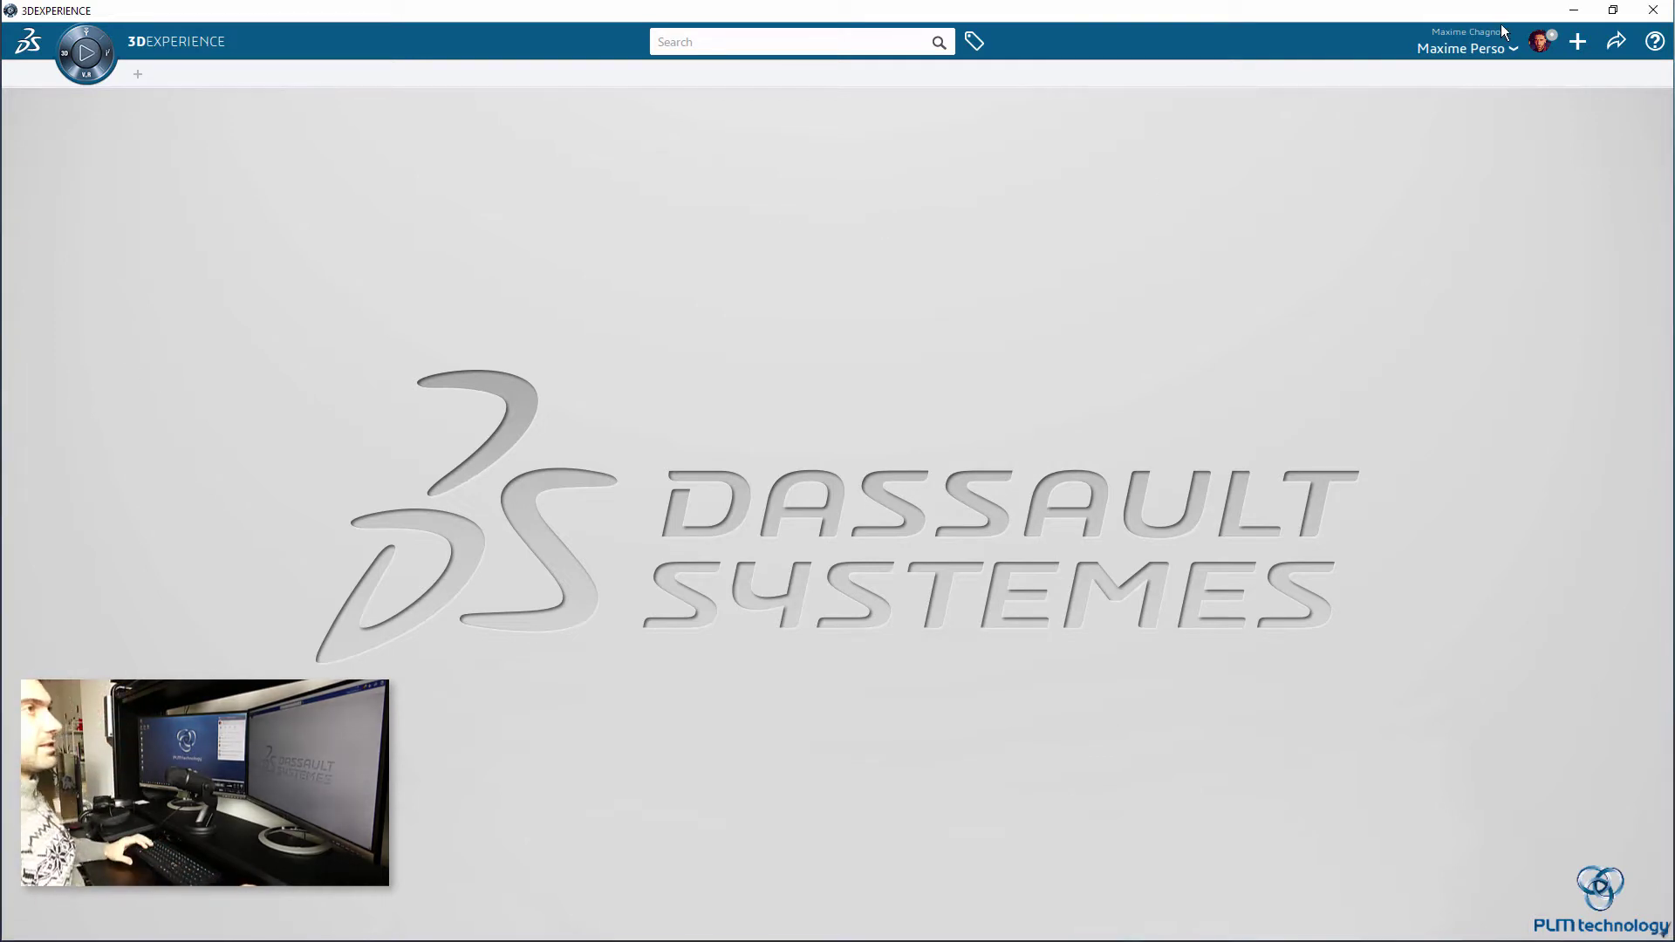
- Create a 3D Part titled "Making Sheetmetal Part" and switch to the Part Design app
left_click(1579, 42)
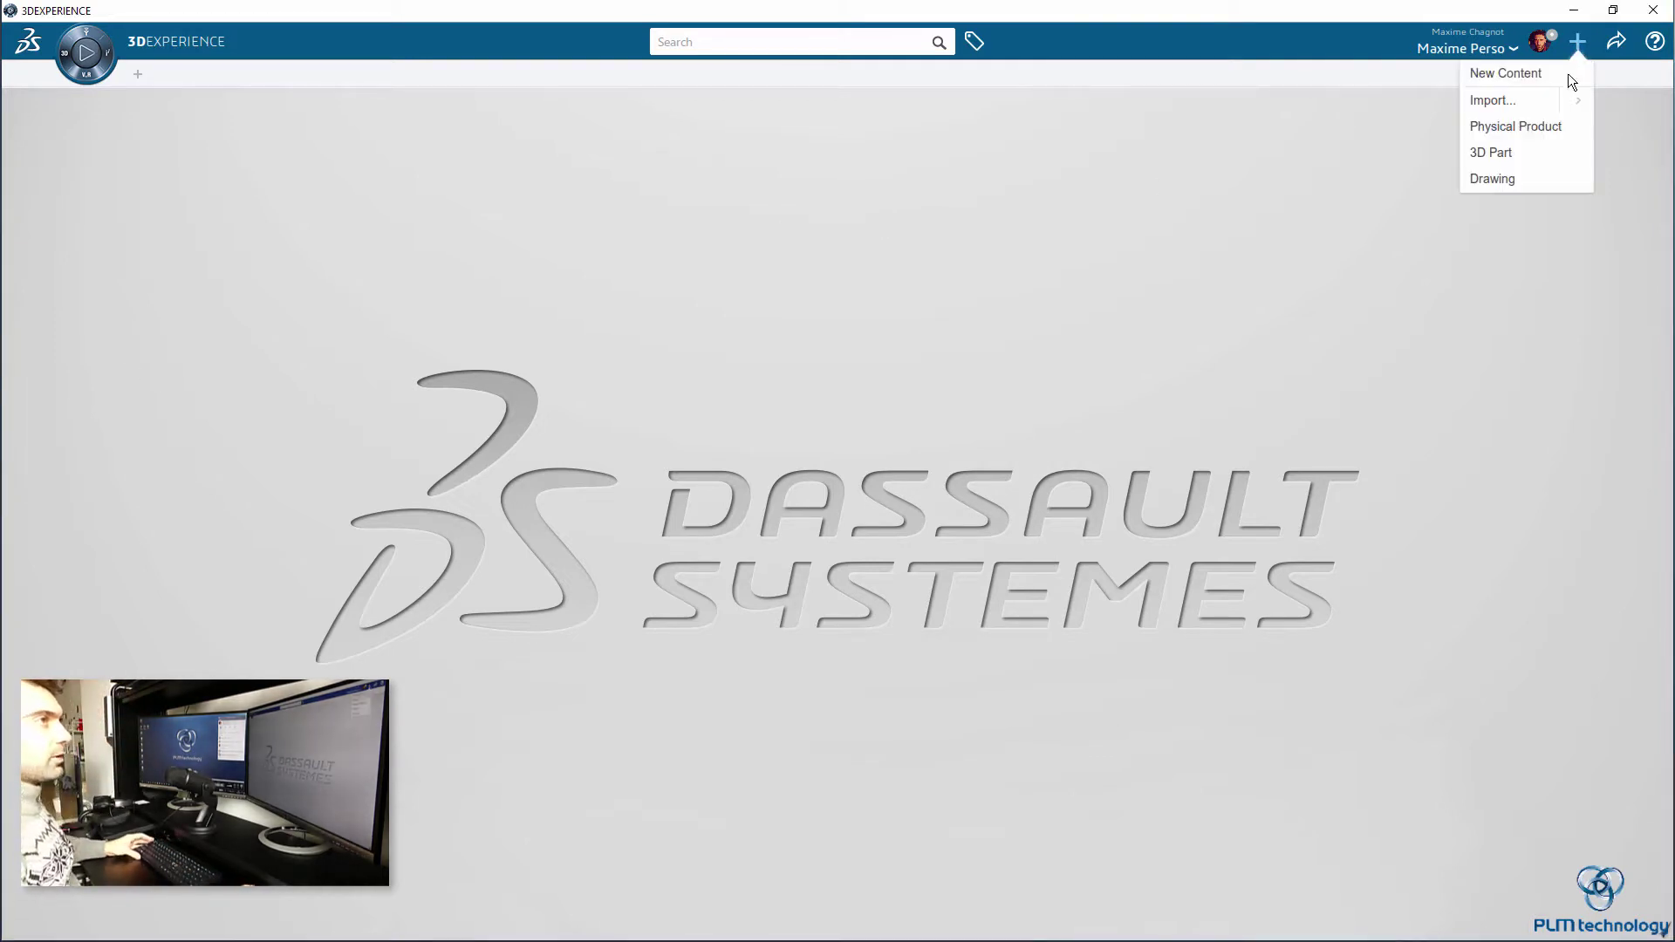
left_click(1491, 154)
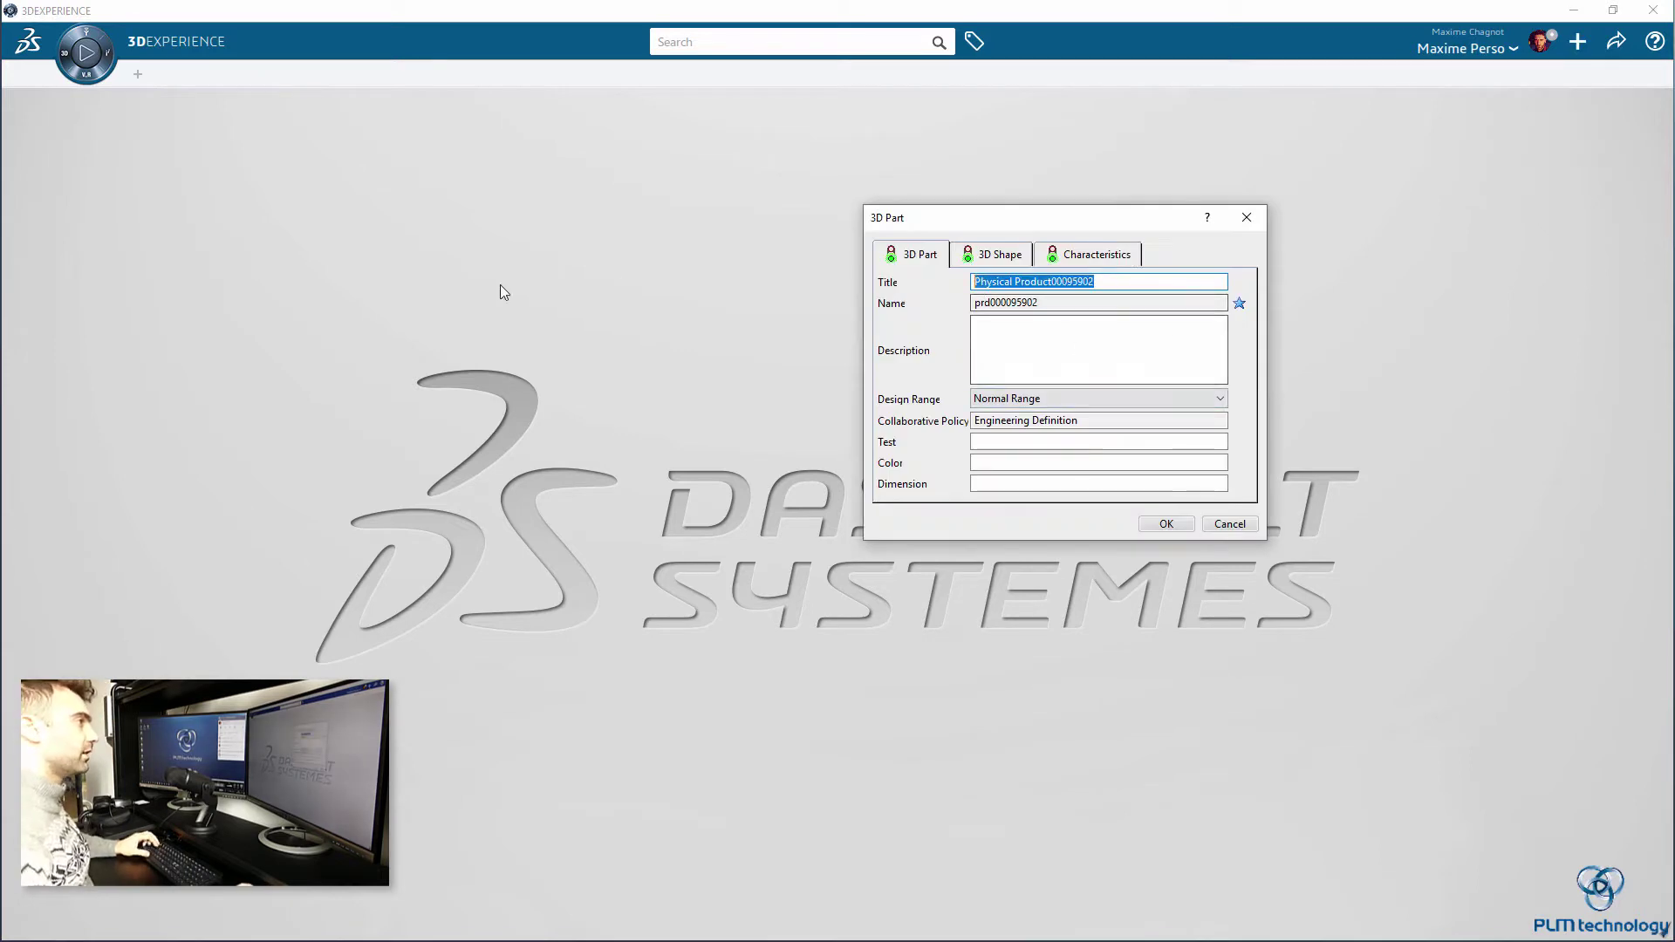
type("Making Shee")
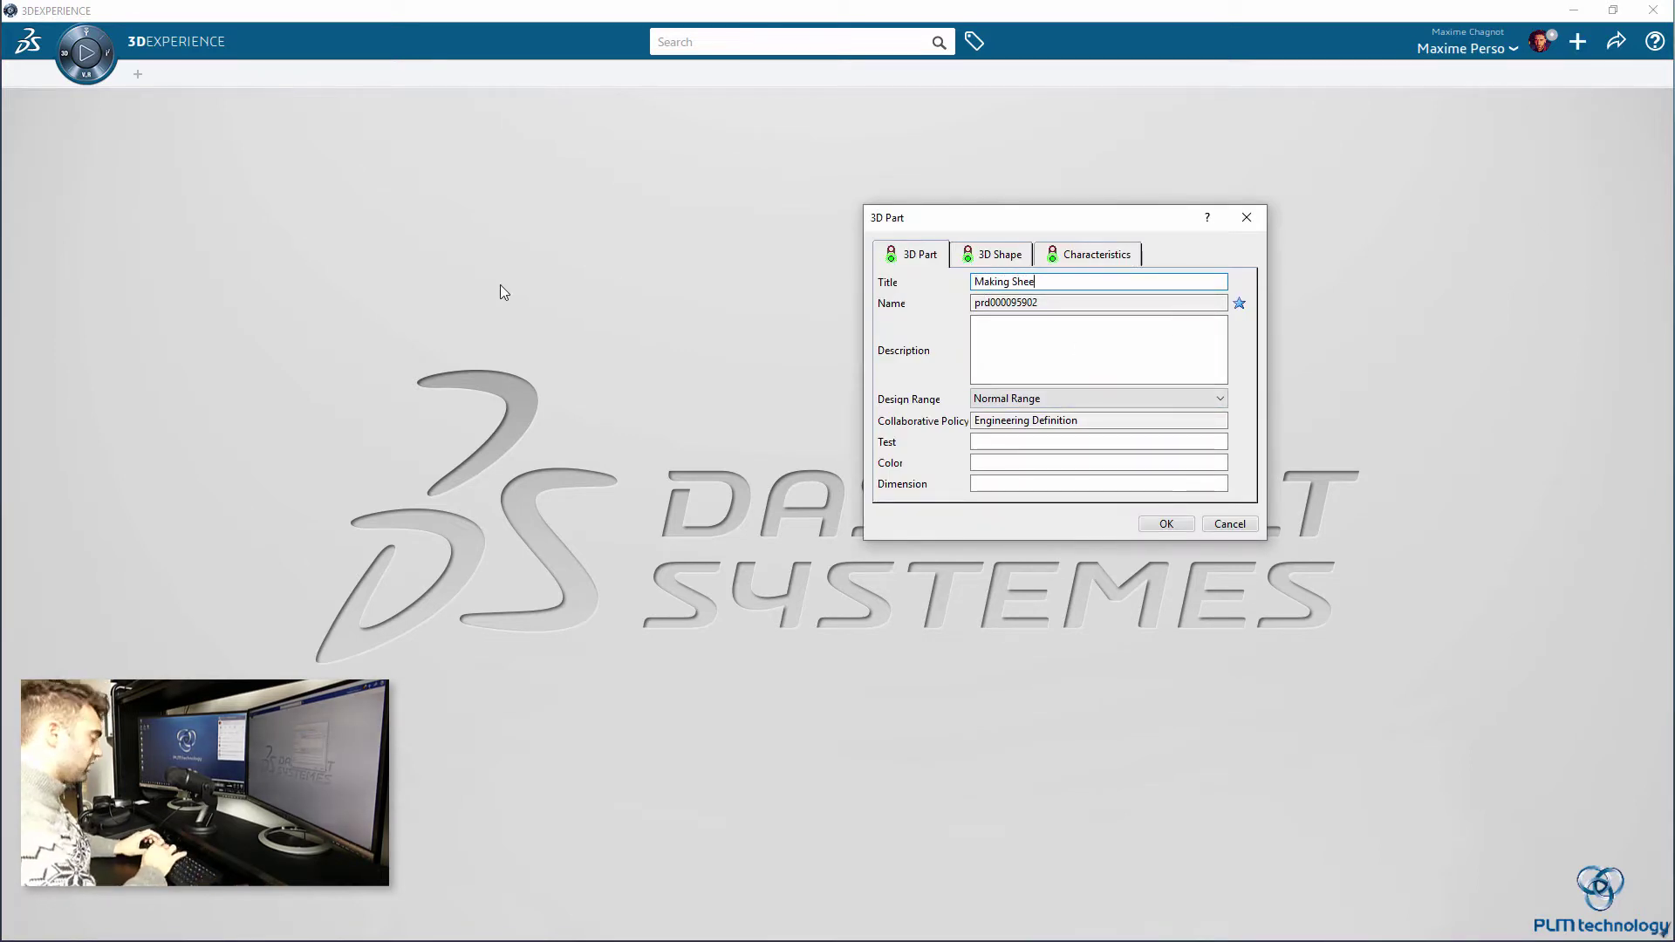
type("tmetal pa")
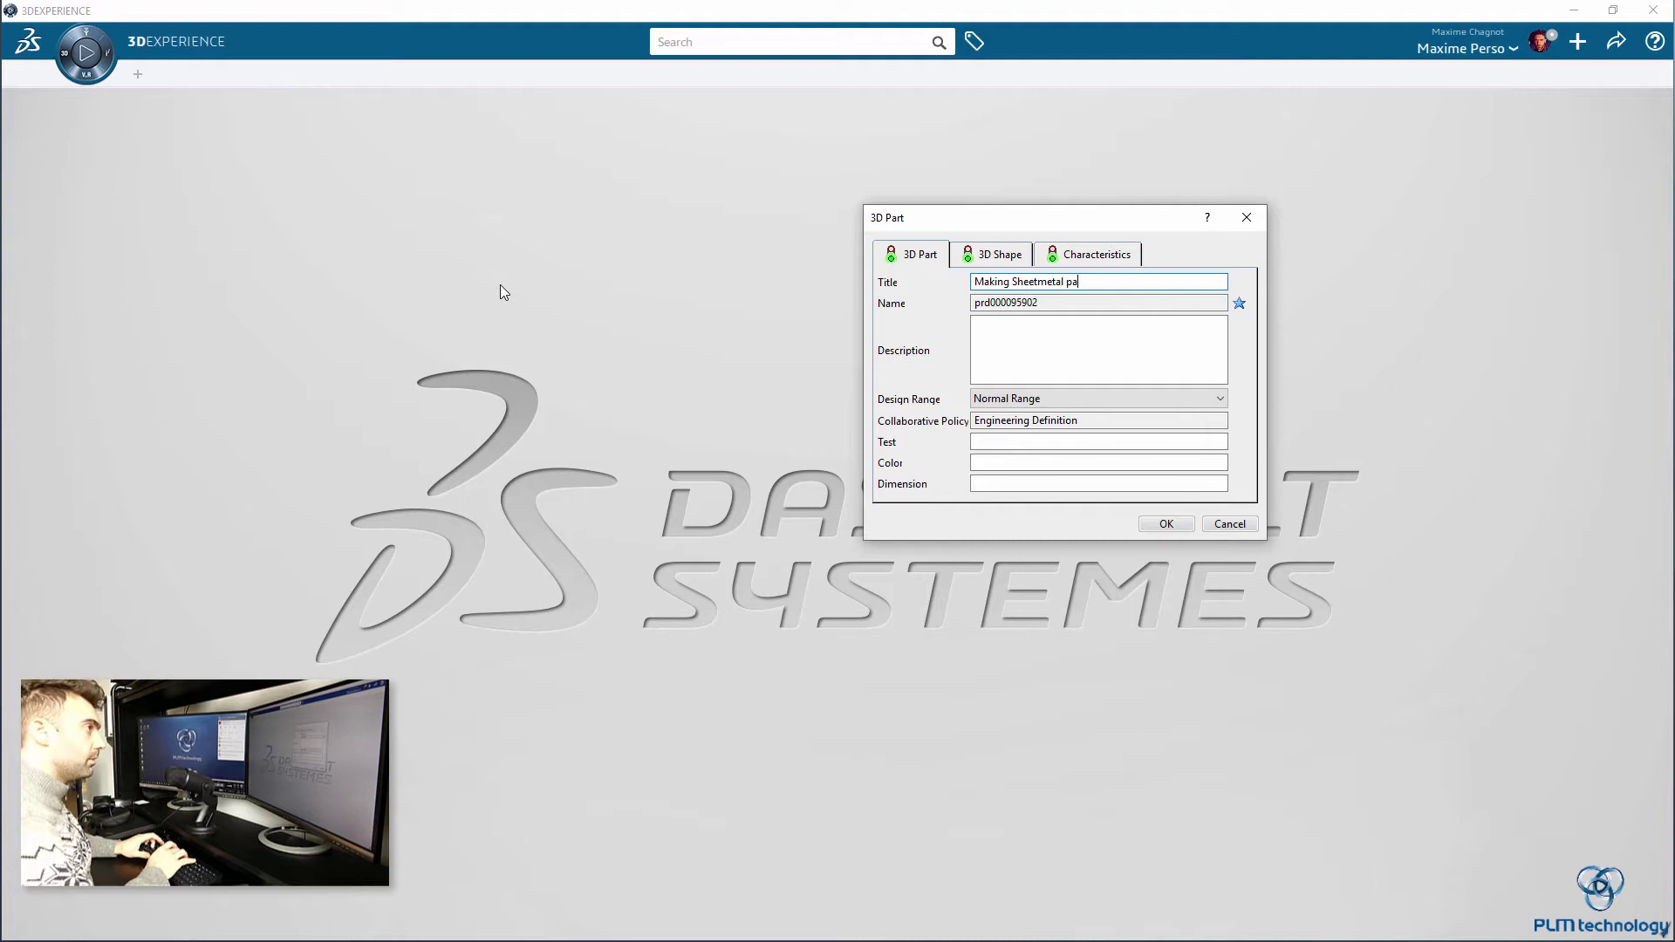
type("rt")
key("Return")
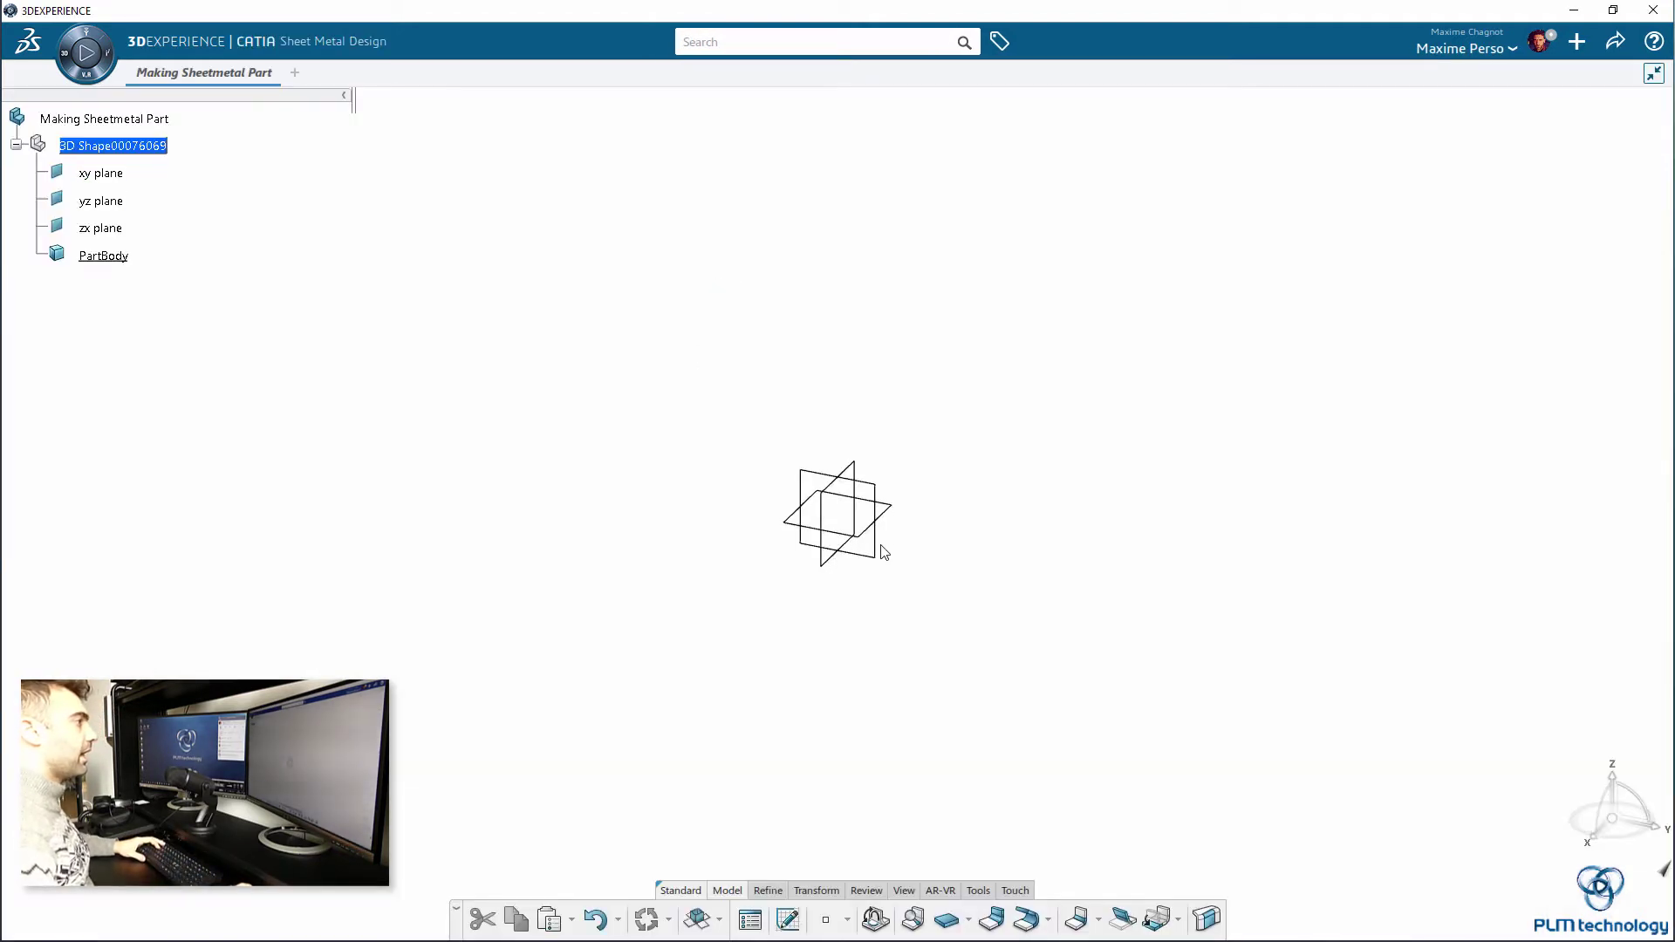
left_click(67, 54)
left_click(58, 479)
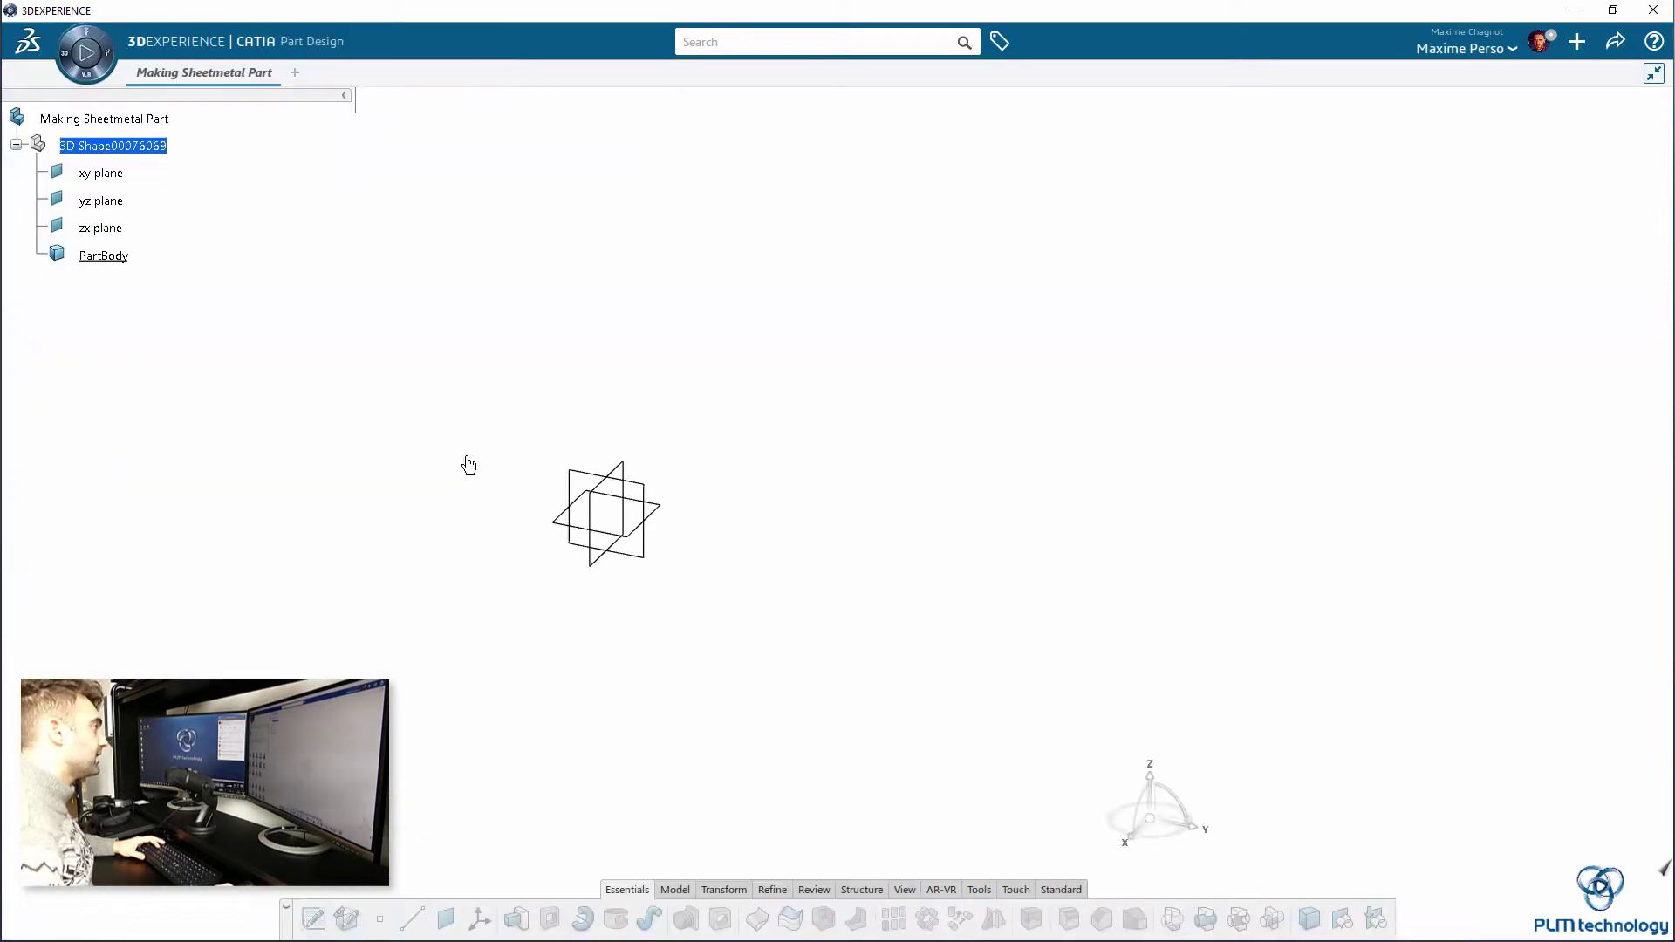
left_click(876, 557)
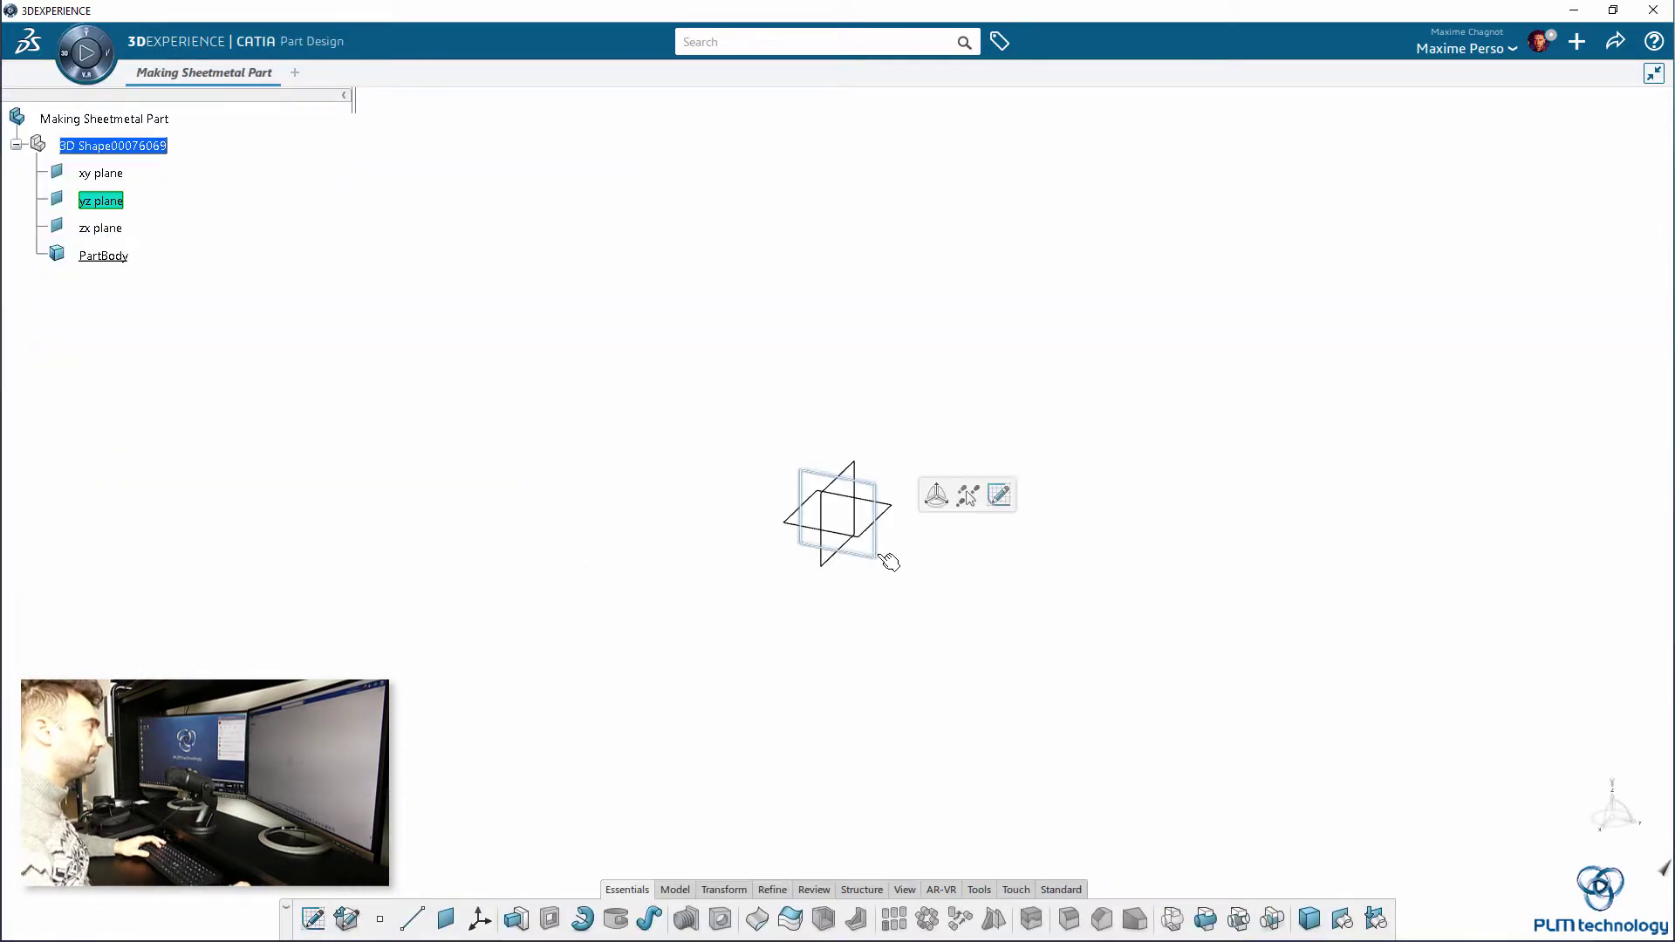
left_click(1000, 496)
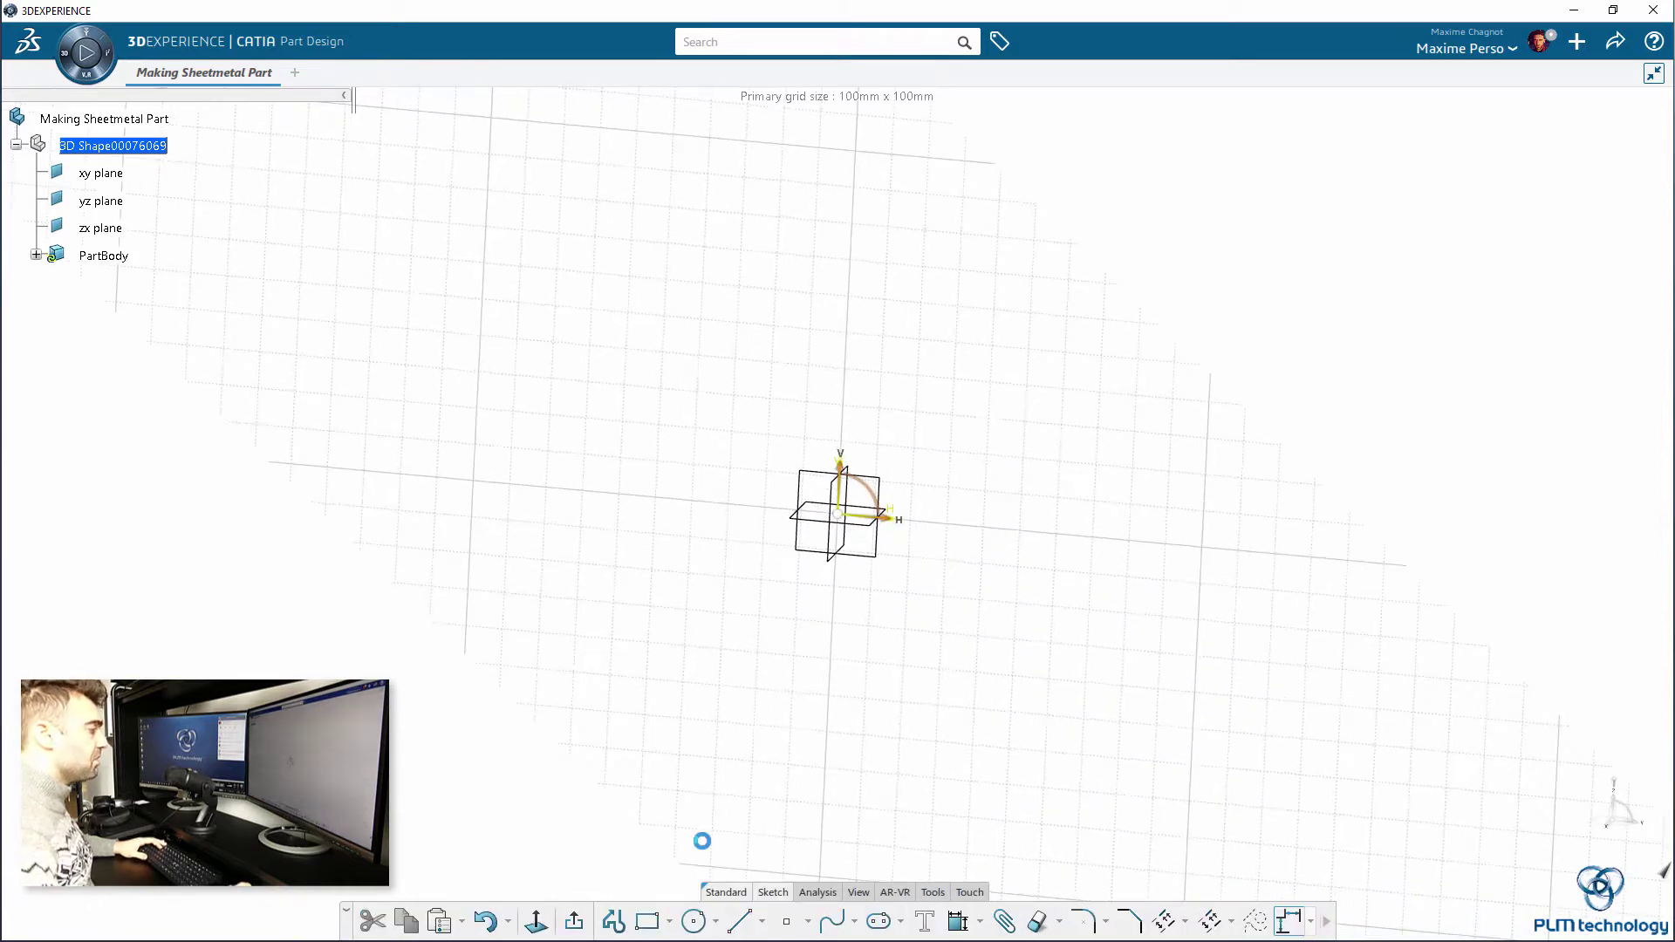
left_click(614, 920)
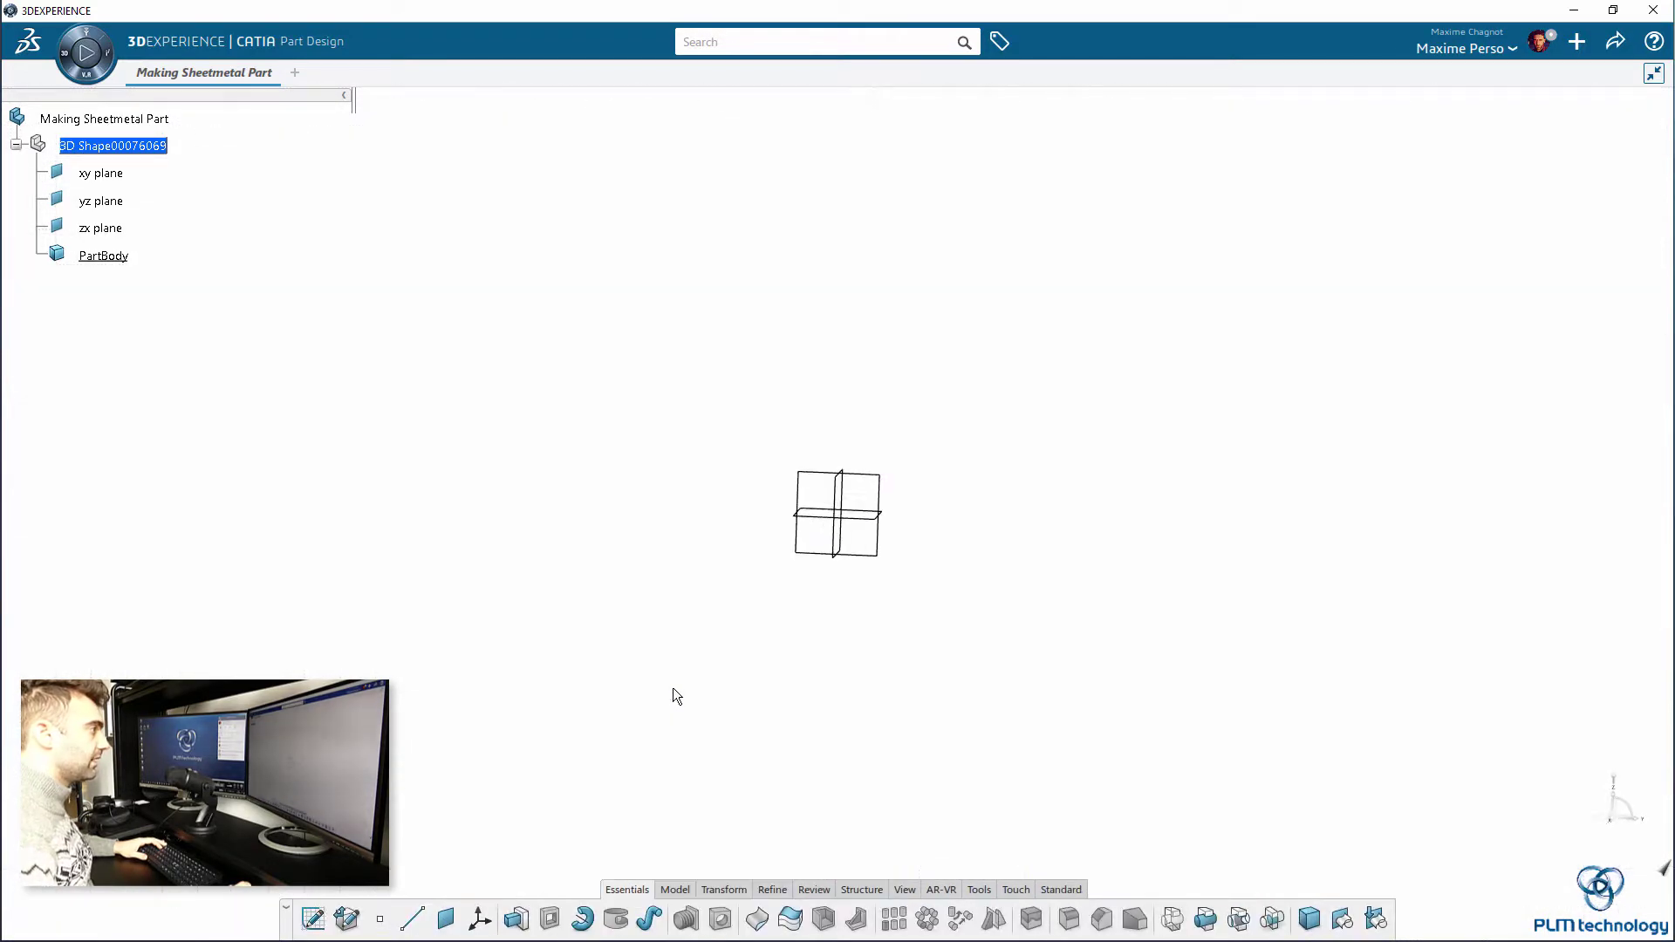
- On the xy plane, sketch a connected profile from the origin: about 170 mm up, 210 mm across and 60 mm back down
left_click(894, 508)
left_click(1014, 470)
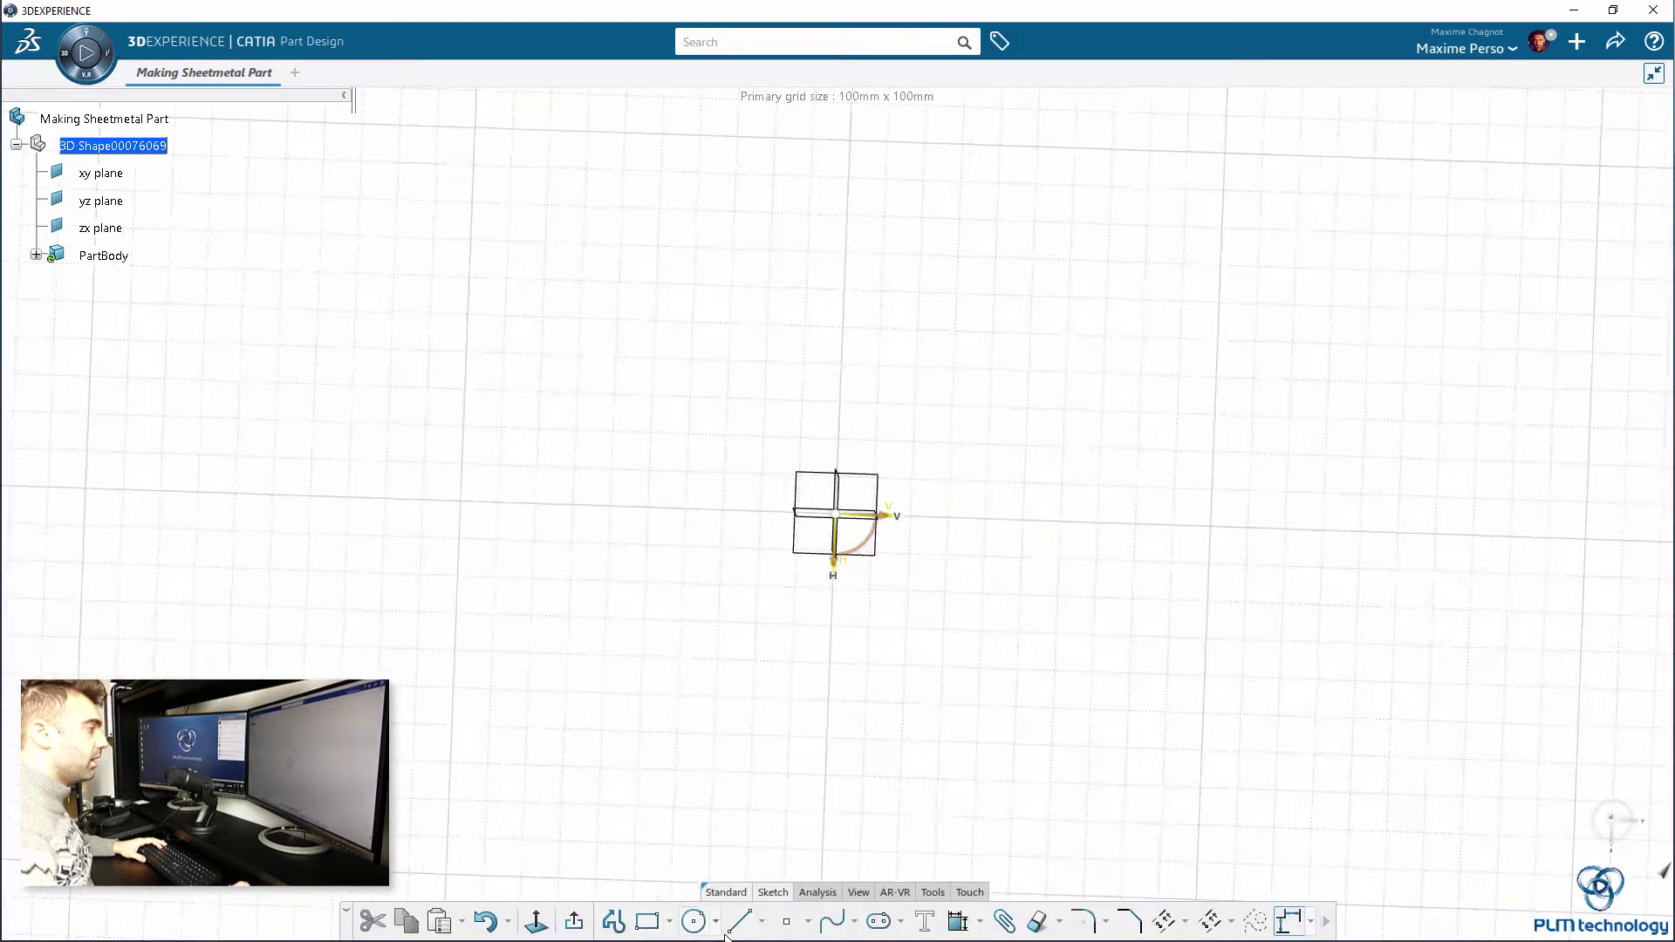
middle_click_drag(857, 349, 739, 650)
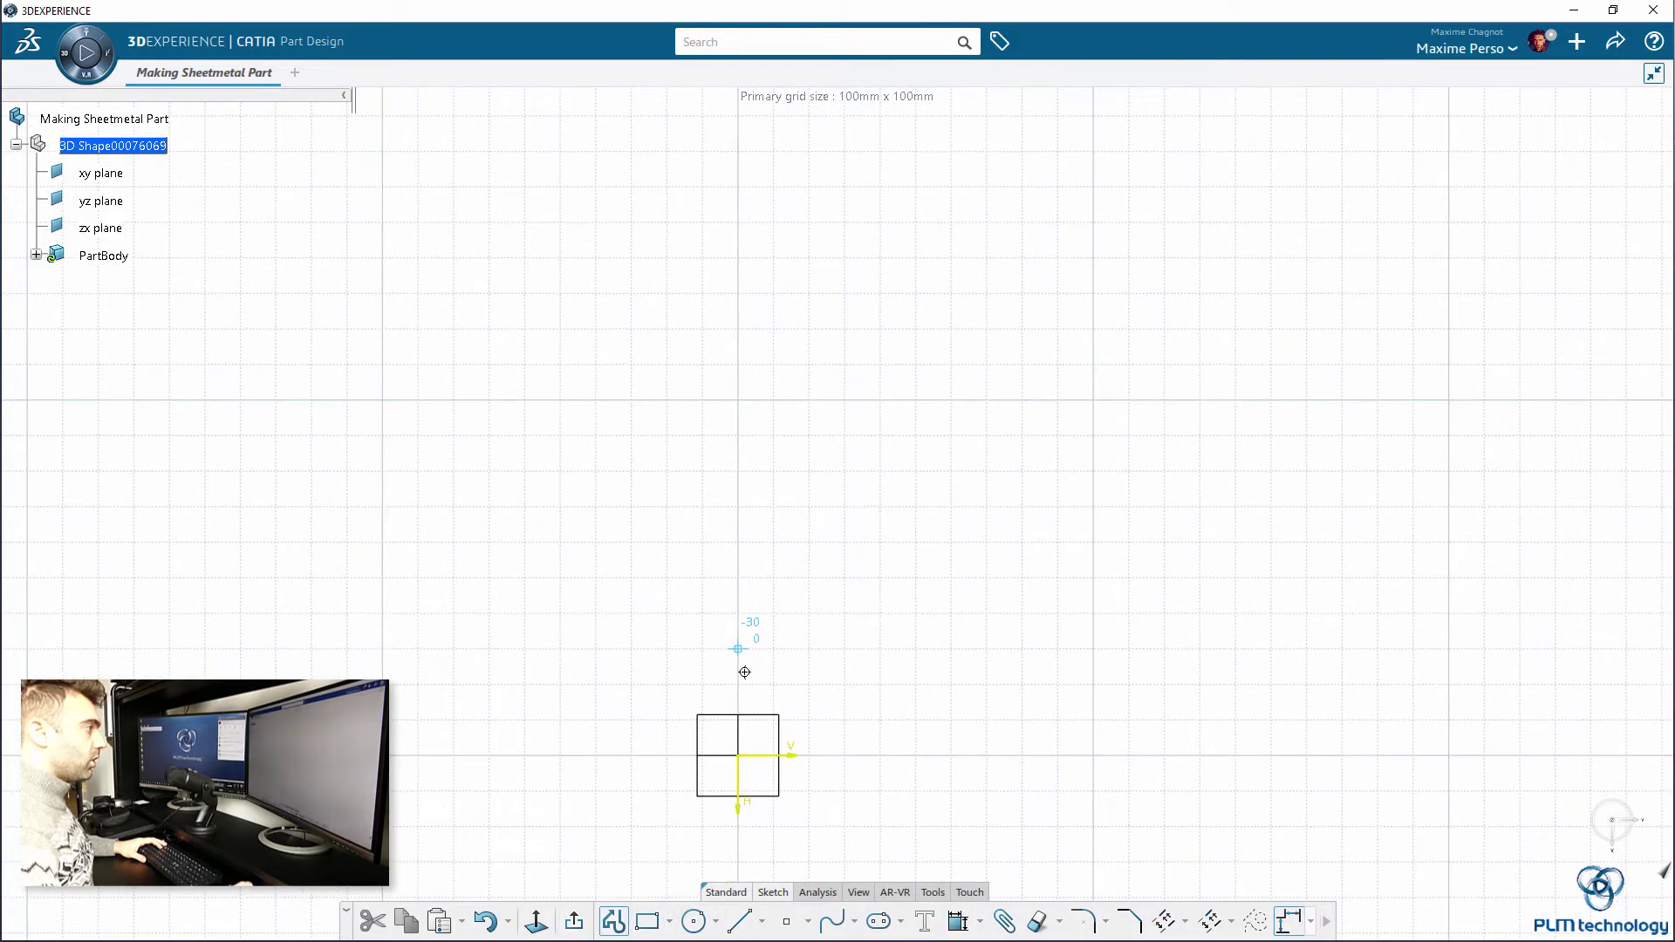
left_click(738, 720)
left_click(738, 151)
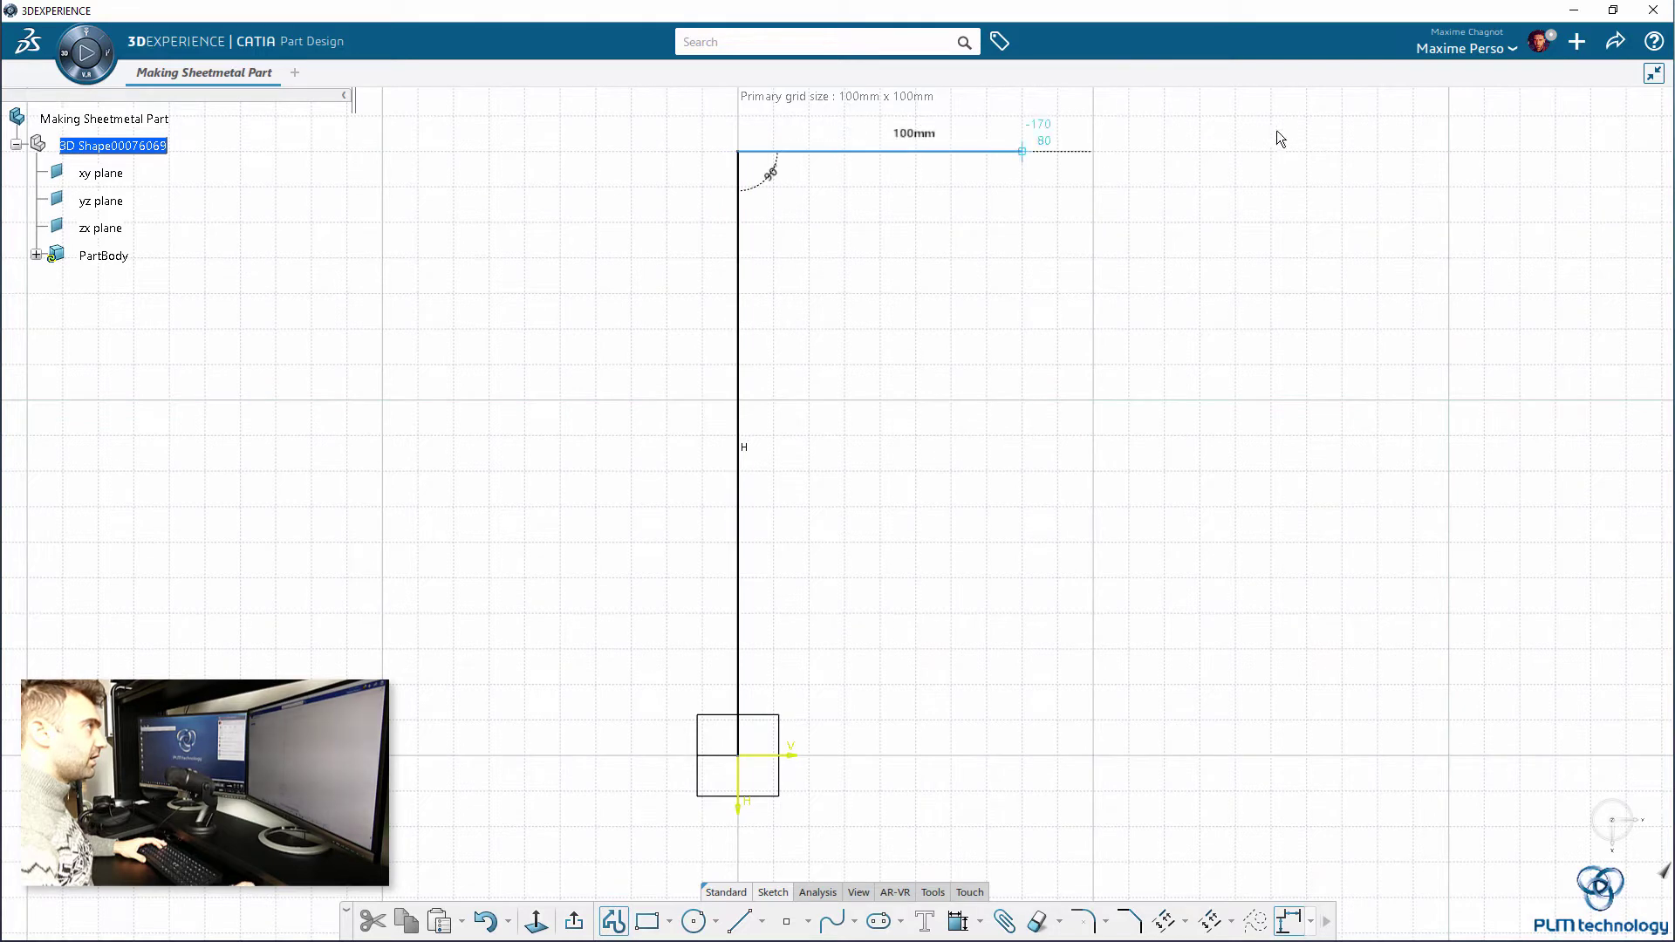
left_click(1483, 154)
left_click(1483, 366)
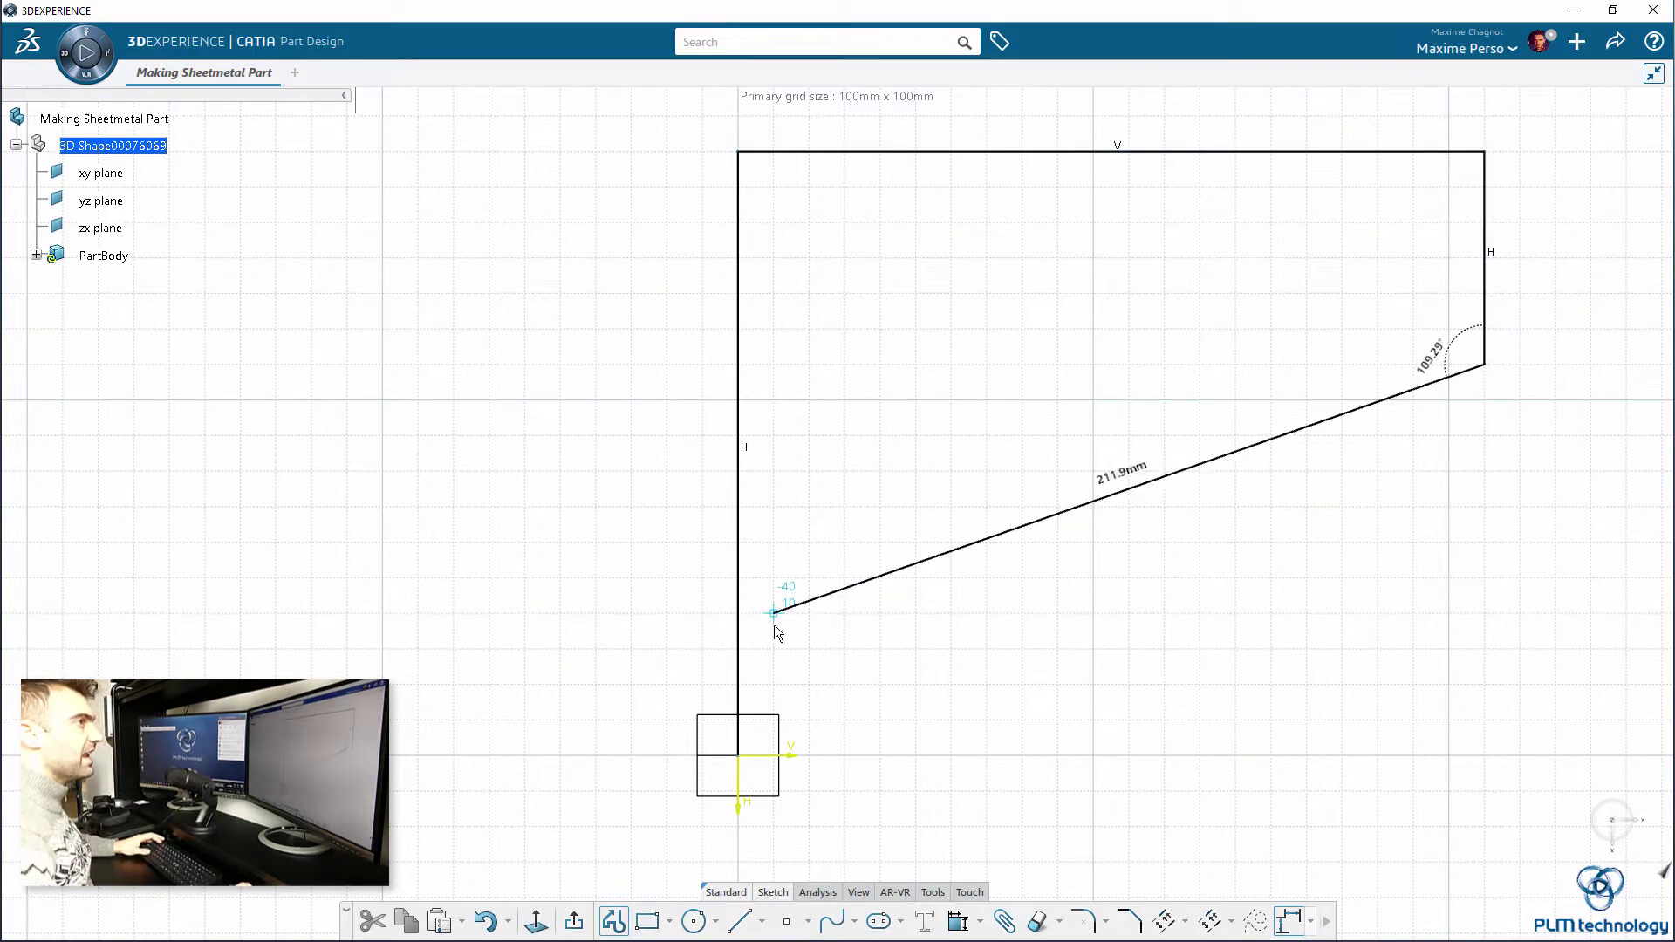
key("Escape")
middle_click_drag(1246, 420, 980, 457)
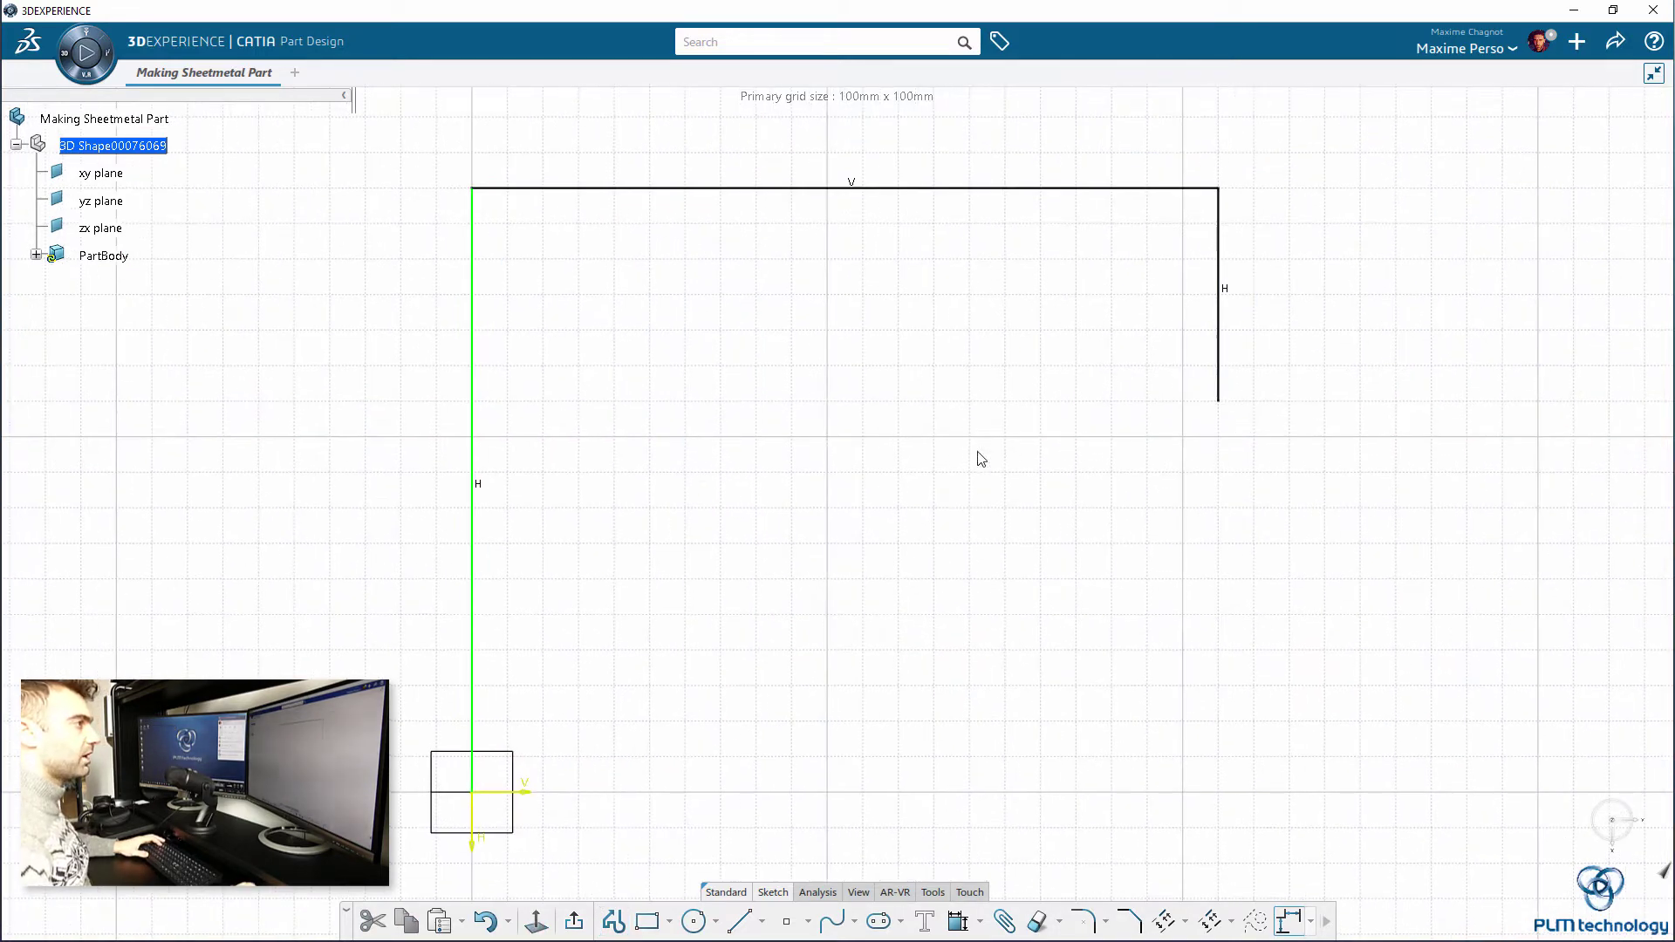
- Add an inward line about 30 mm long from the profile's free lower end, parallel to the 210 mm line
left_click(740, 921)
left_click(1218, 401)
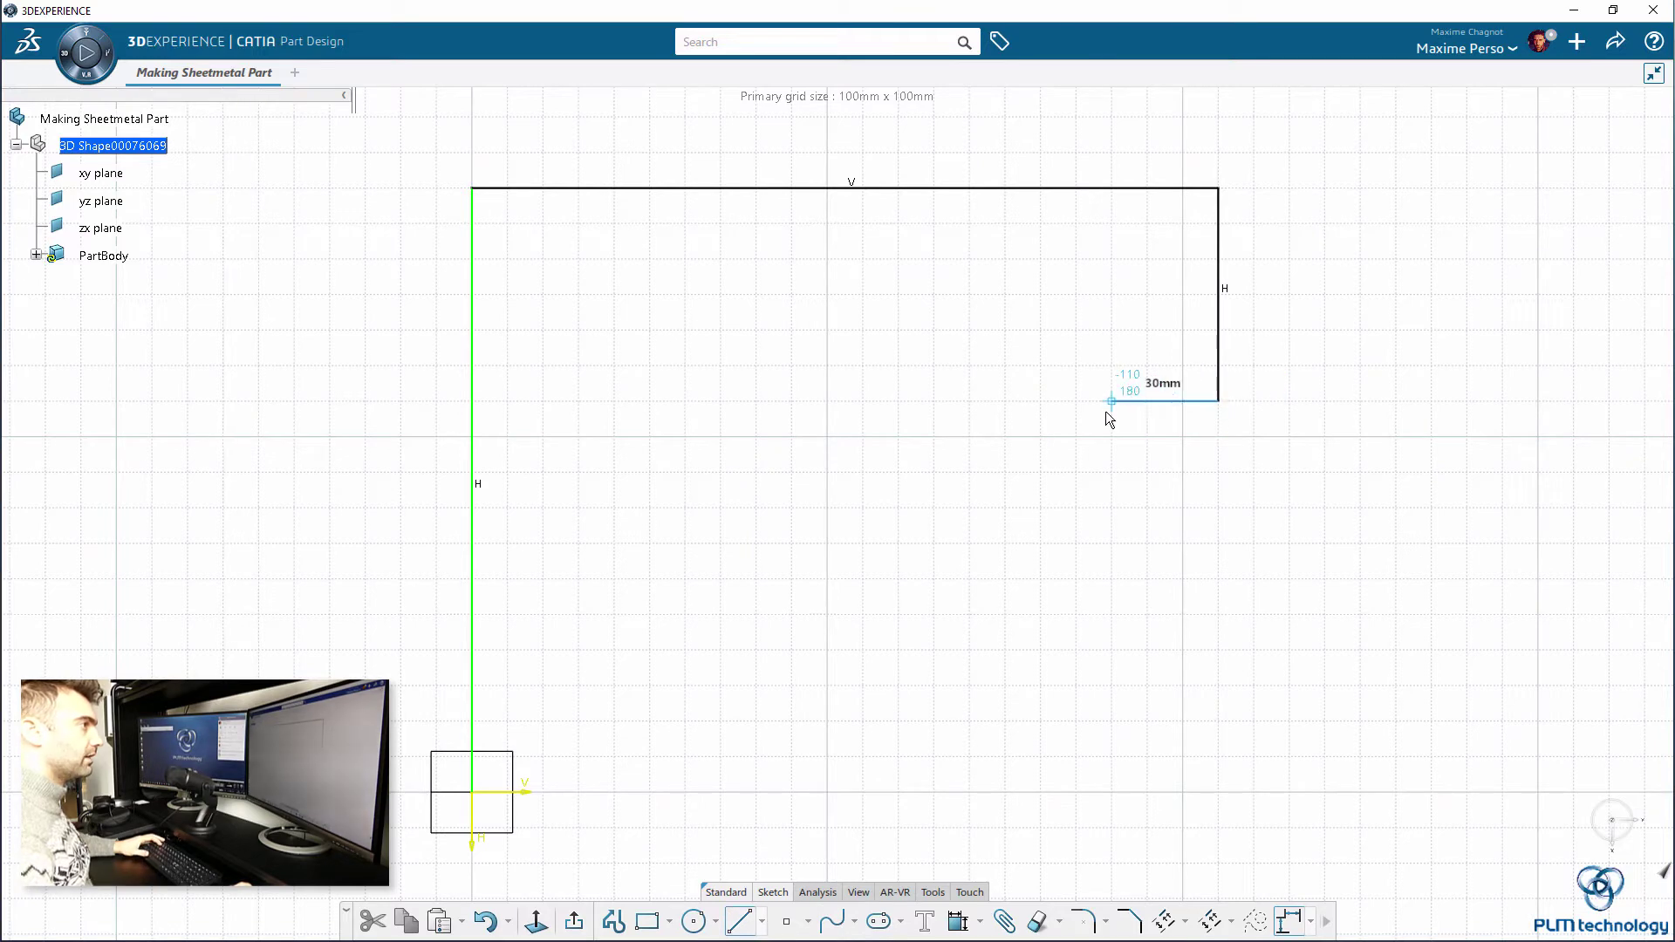
left_click(1106, 410)
- Dimension the lengths of the profile line starting at the origin and the long line across
scroll(789, 523, "down", 1)
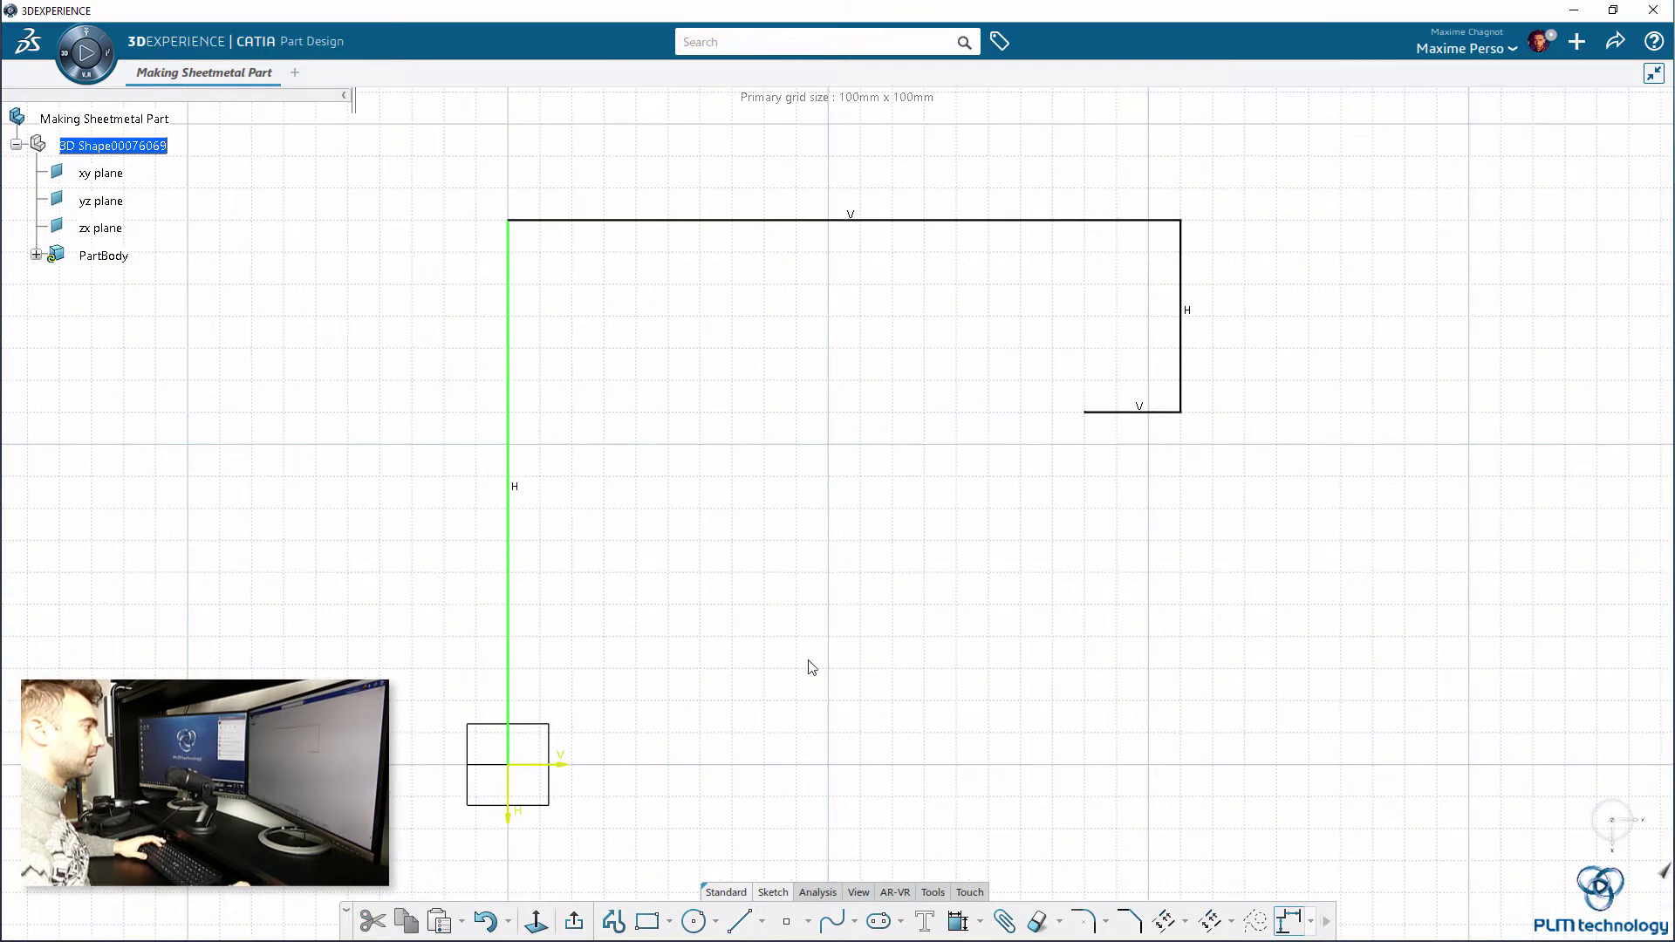
left_click(959, 922)
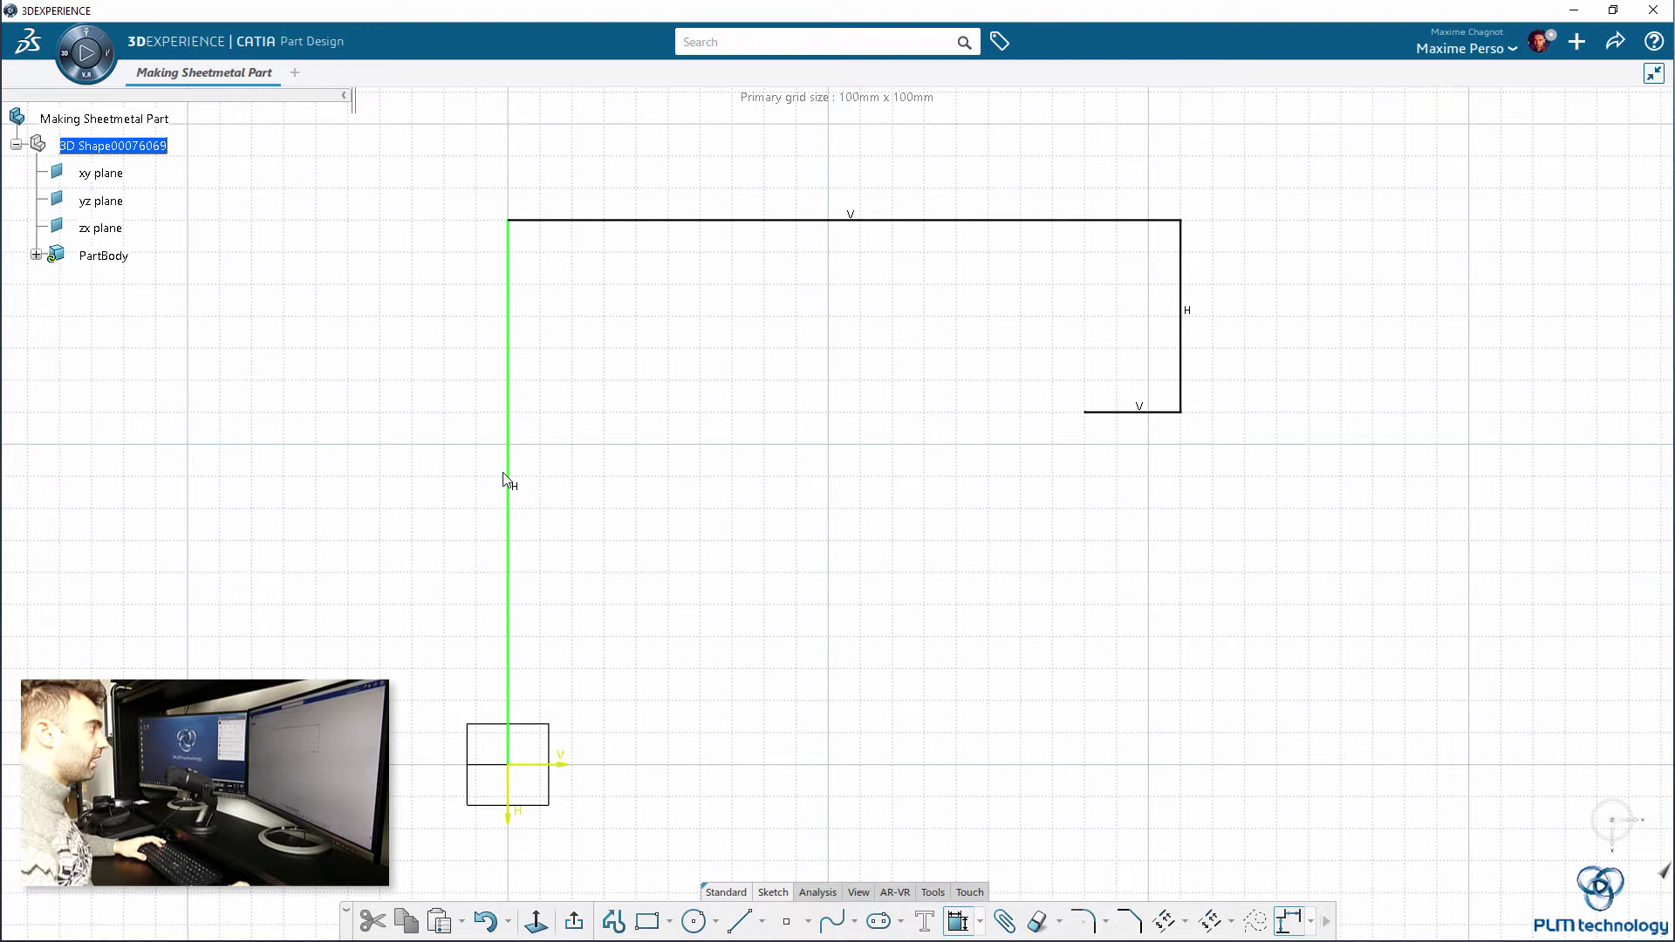
left_click(508, 478)
left_click(435, 472)
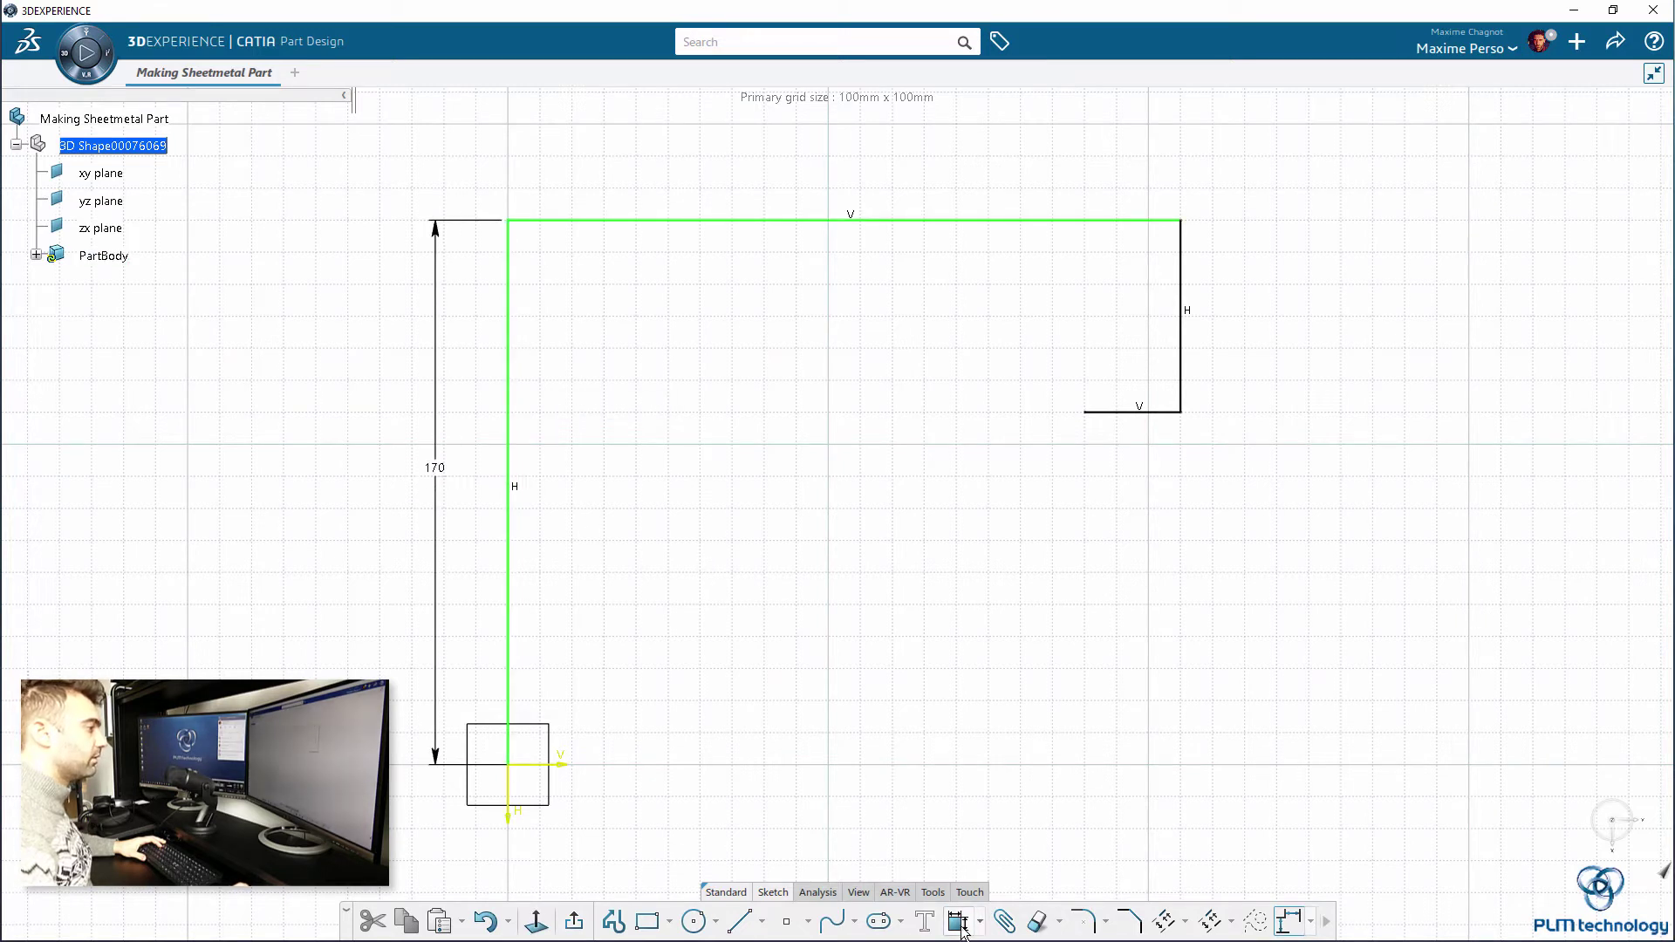
left_click(799, 221)
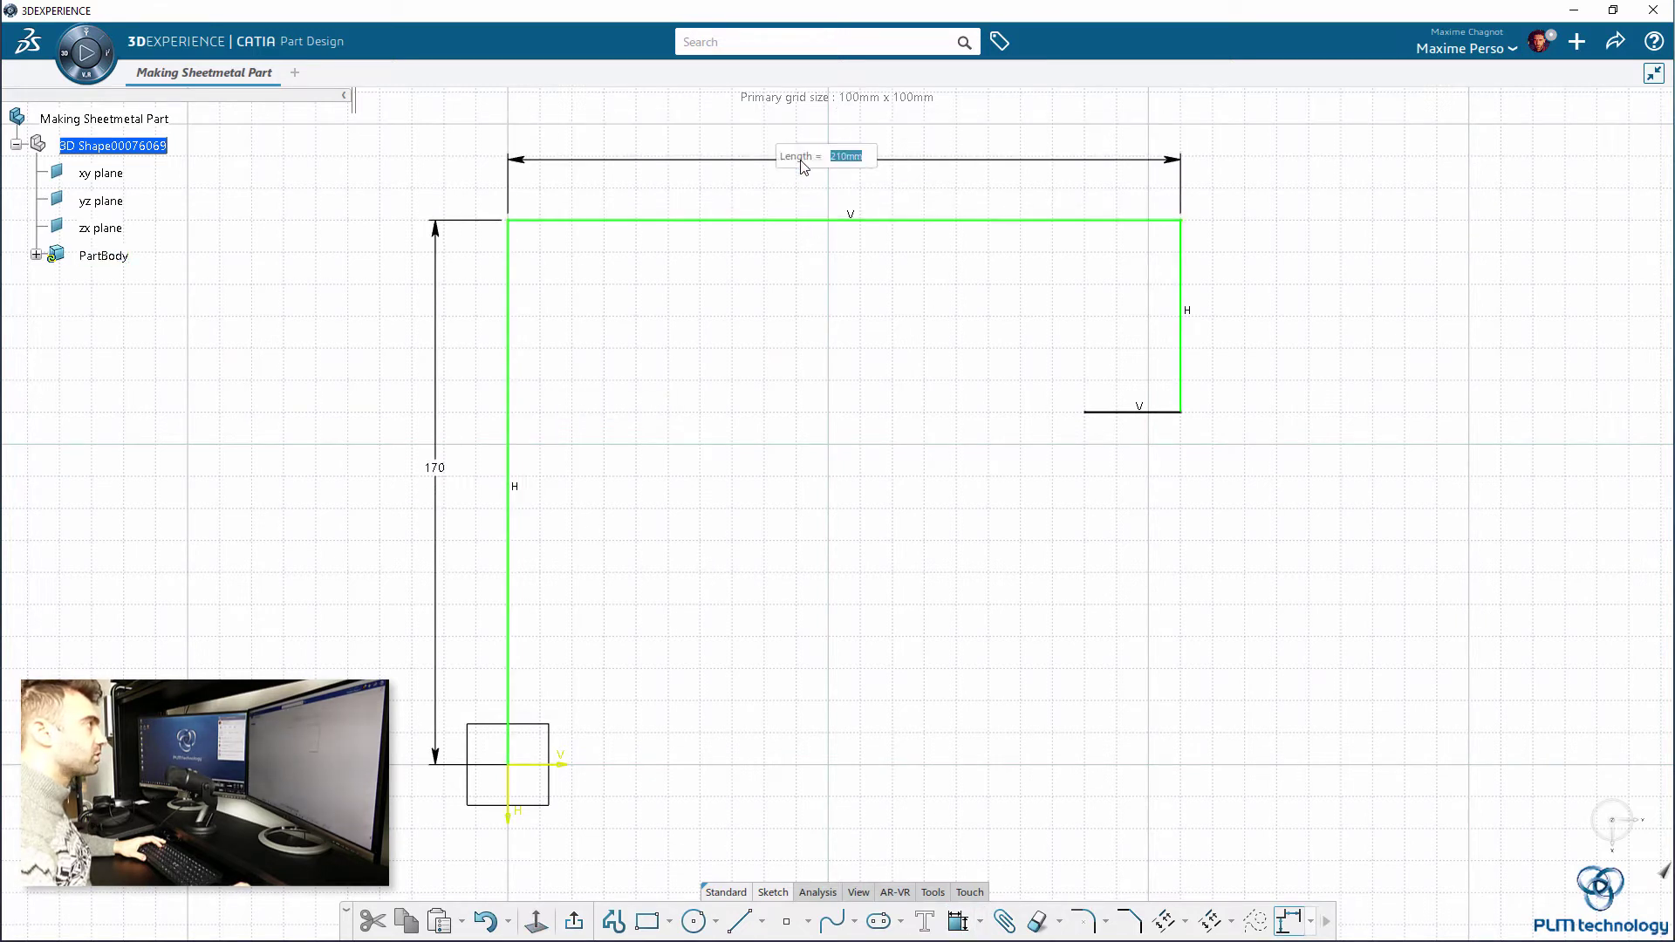
left_click(800, 160)
- Dimension the lengths of the short return line and the small inward end line, and exit the sketch
left_click(958, 921)
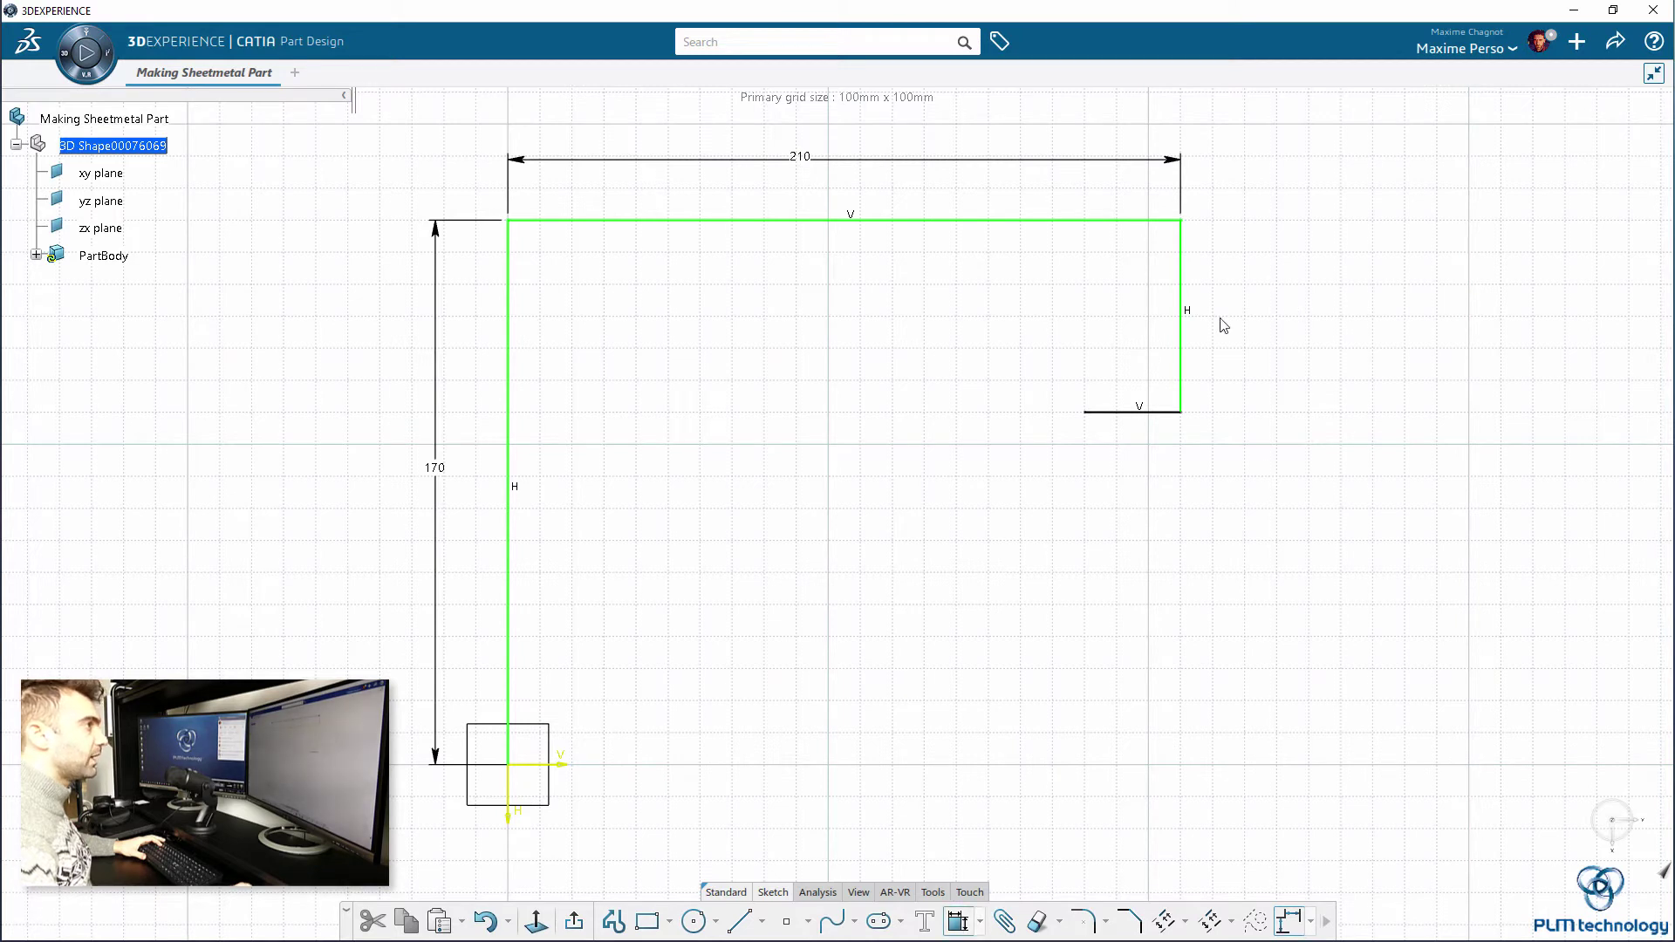
left_click(1182, 345)
left_click(1246, 352)
left_click(1243, 345)
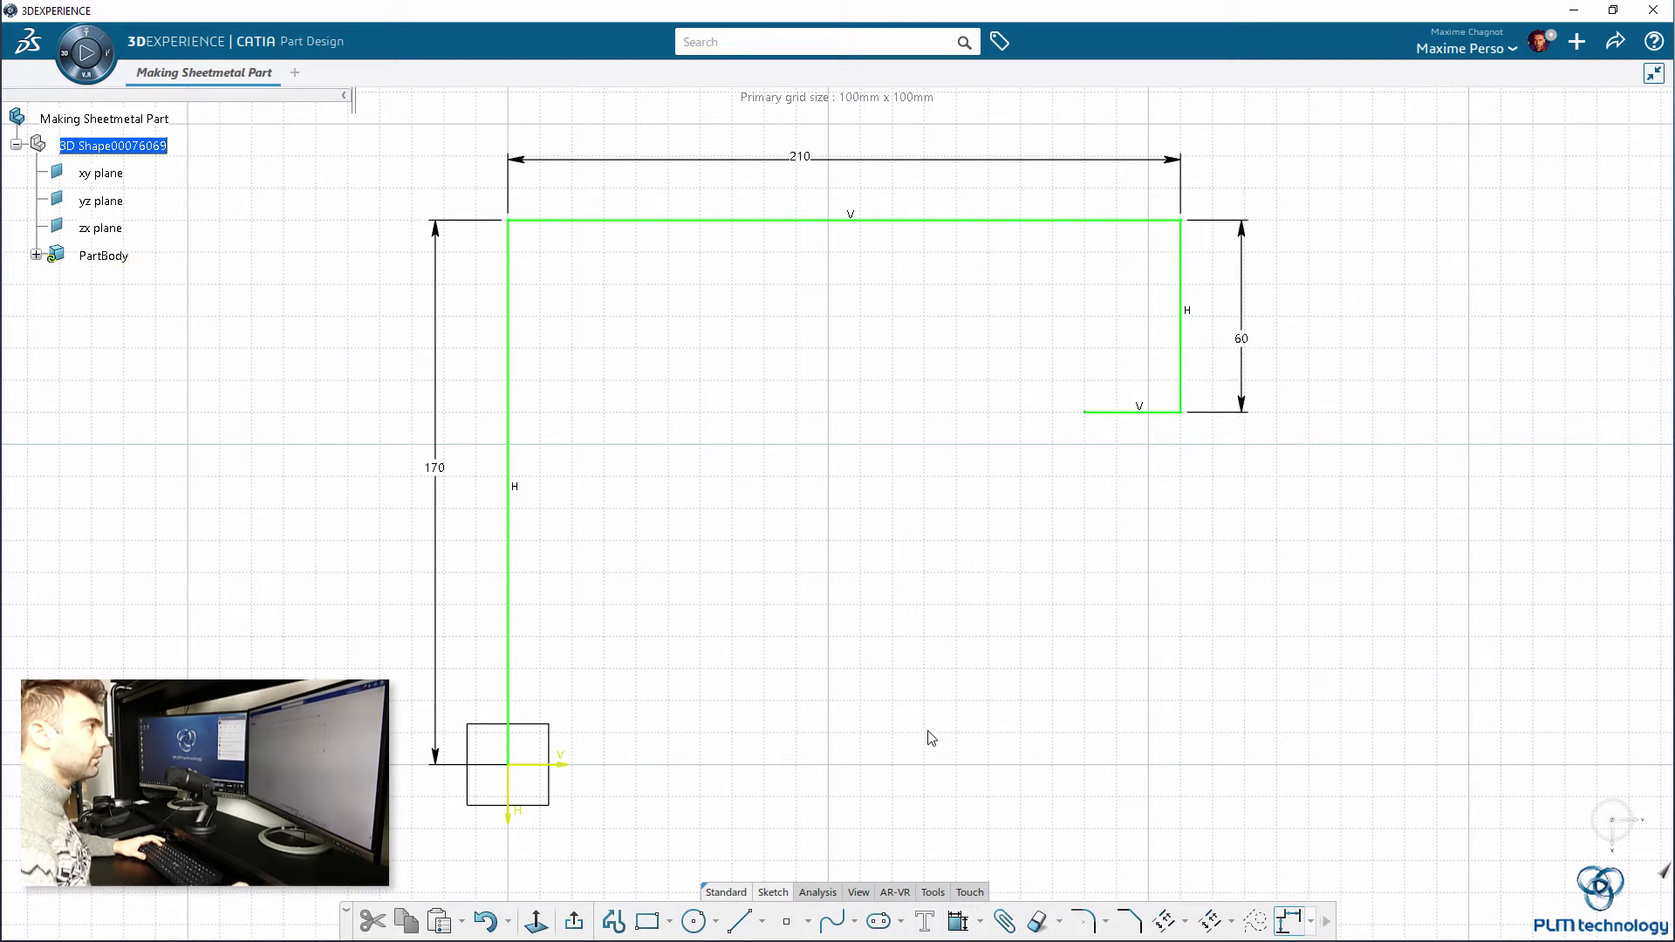
left_click(958, 921)
left_click(1119, 412)
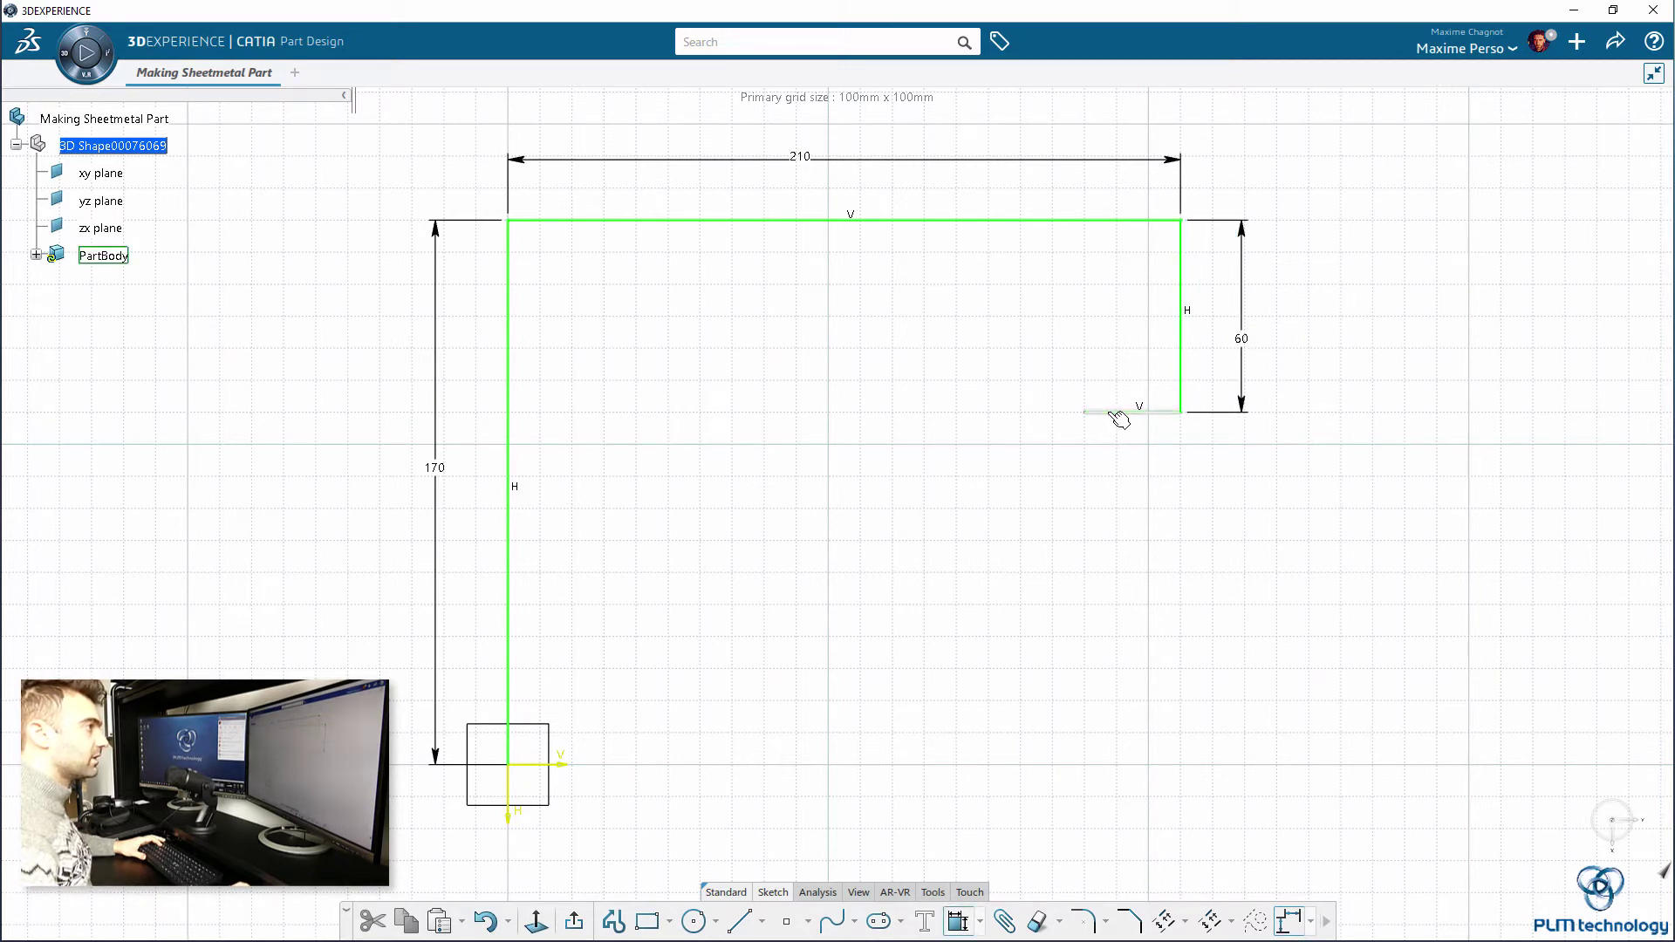
left_click(1120, 493)
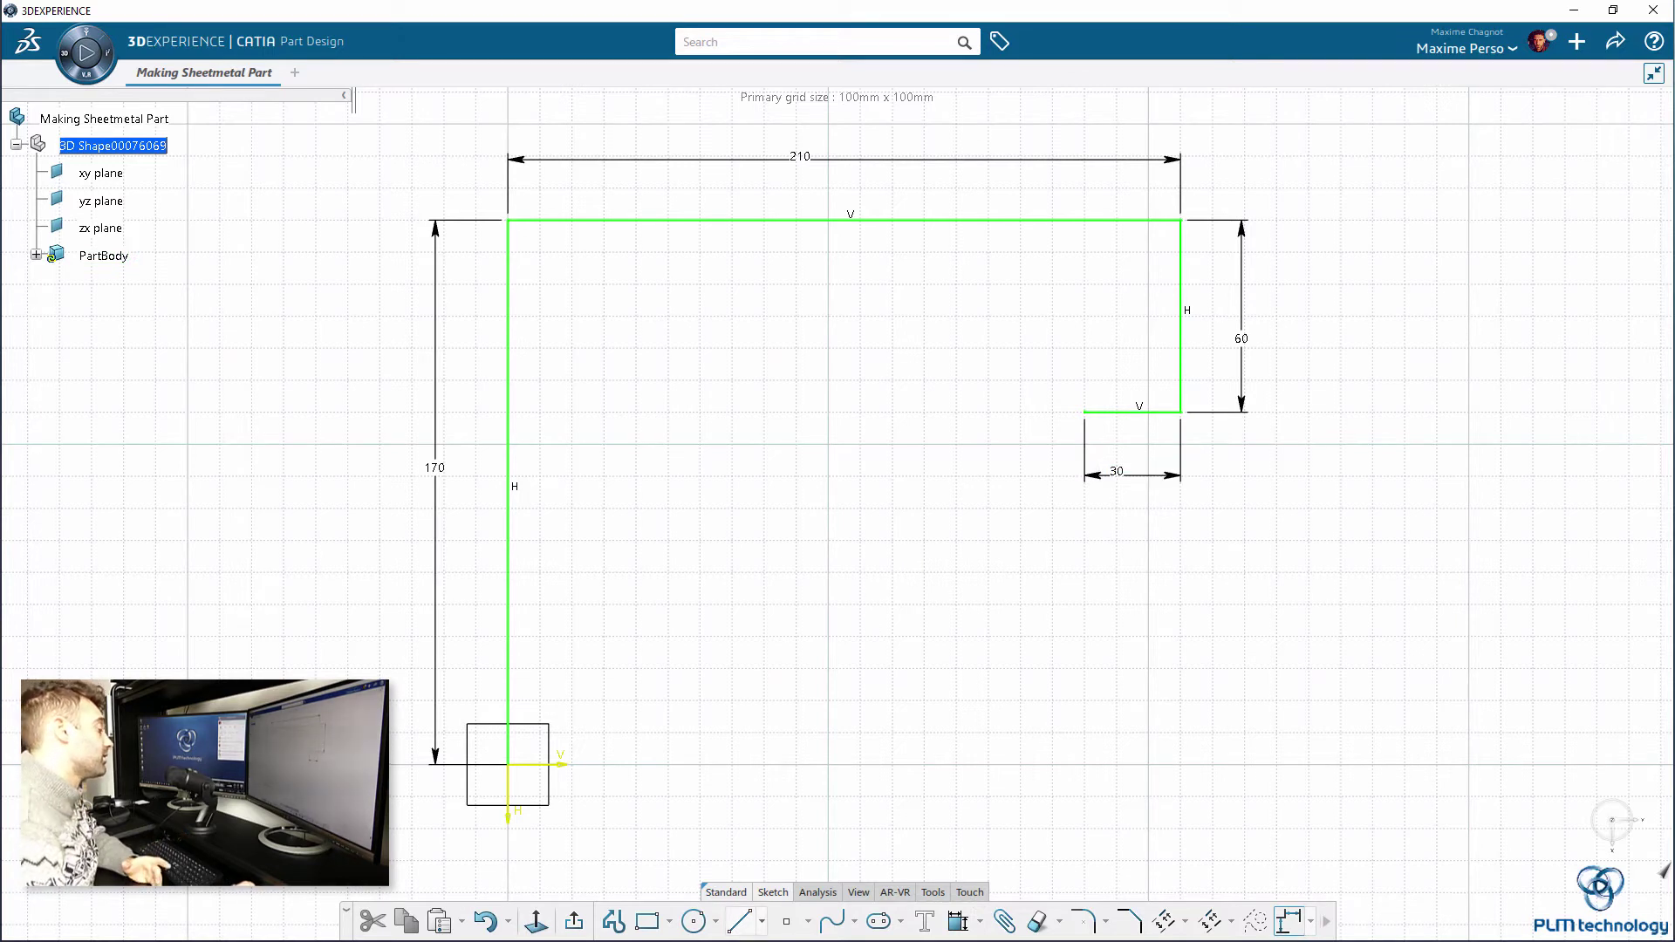
left_click(574, 921)
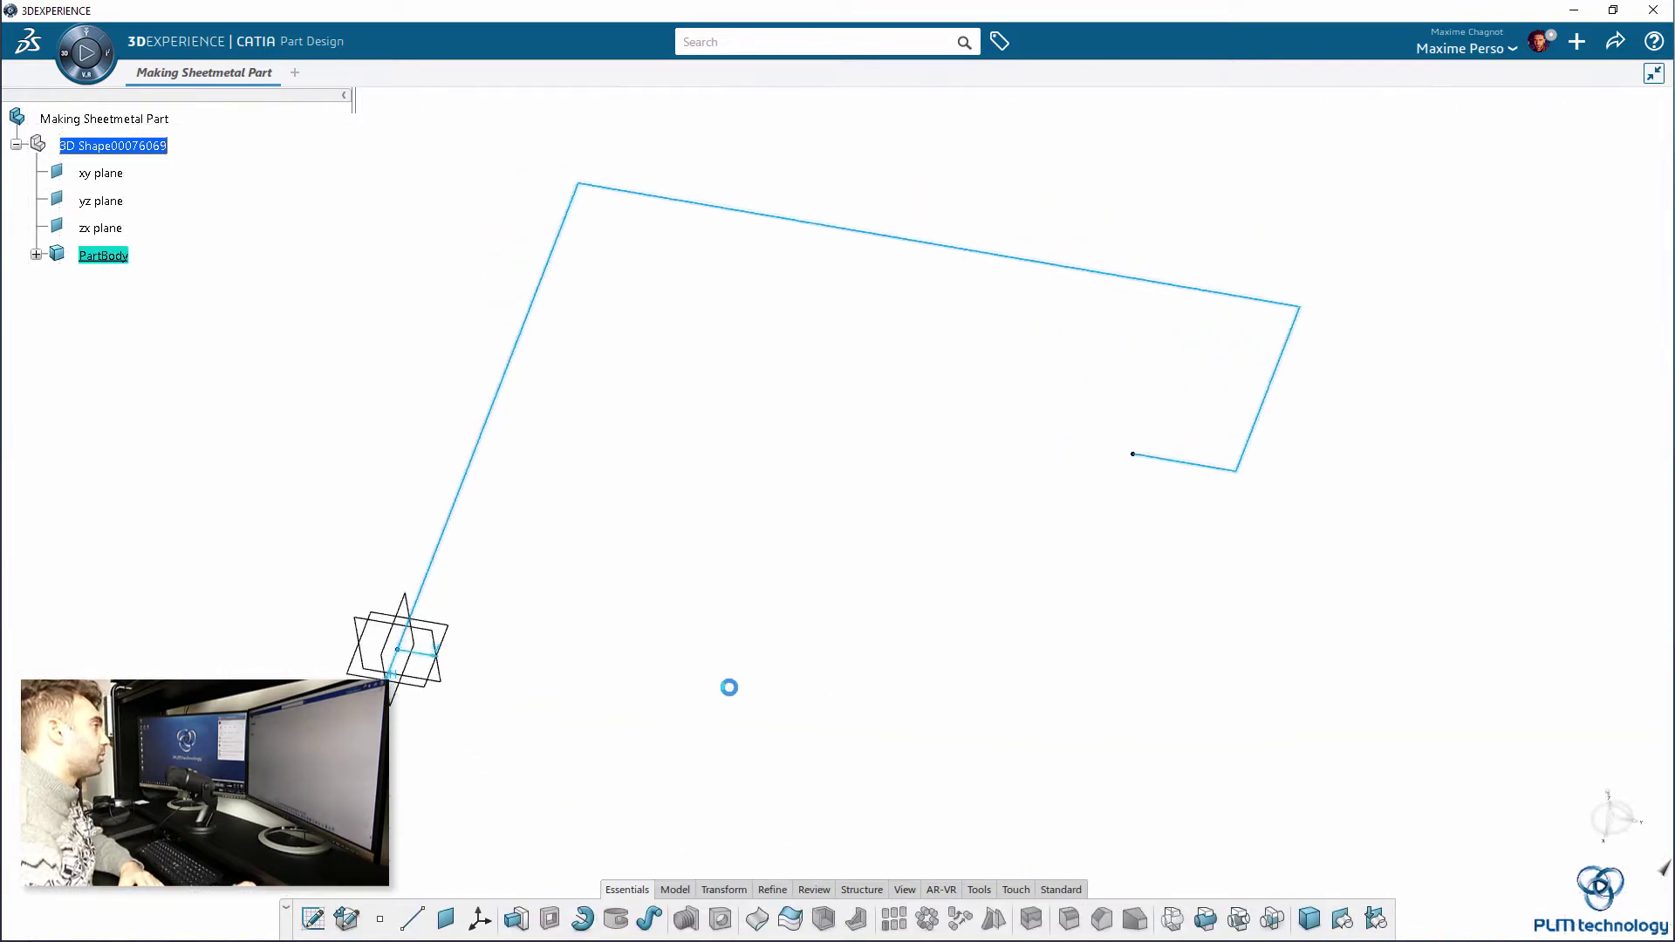
- Define a thick Pad from the open profile sketch with a first limit length of 100 mm
left_click(767, 708)
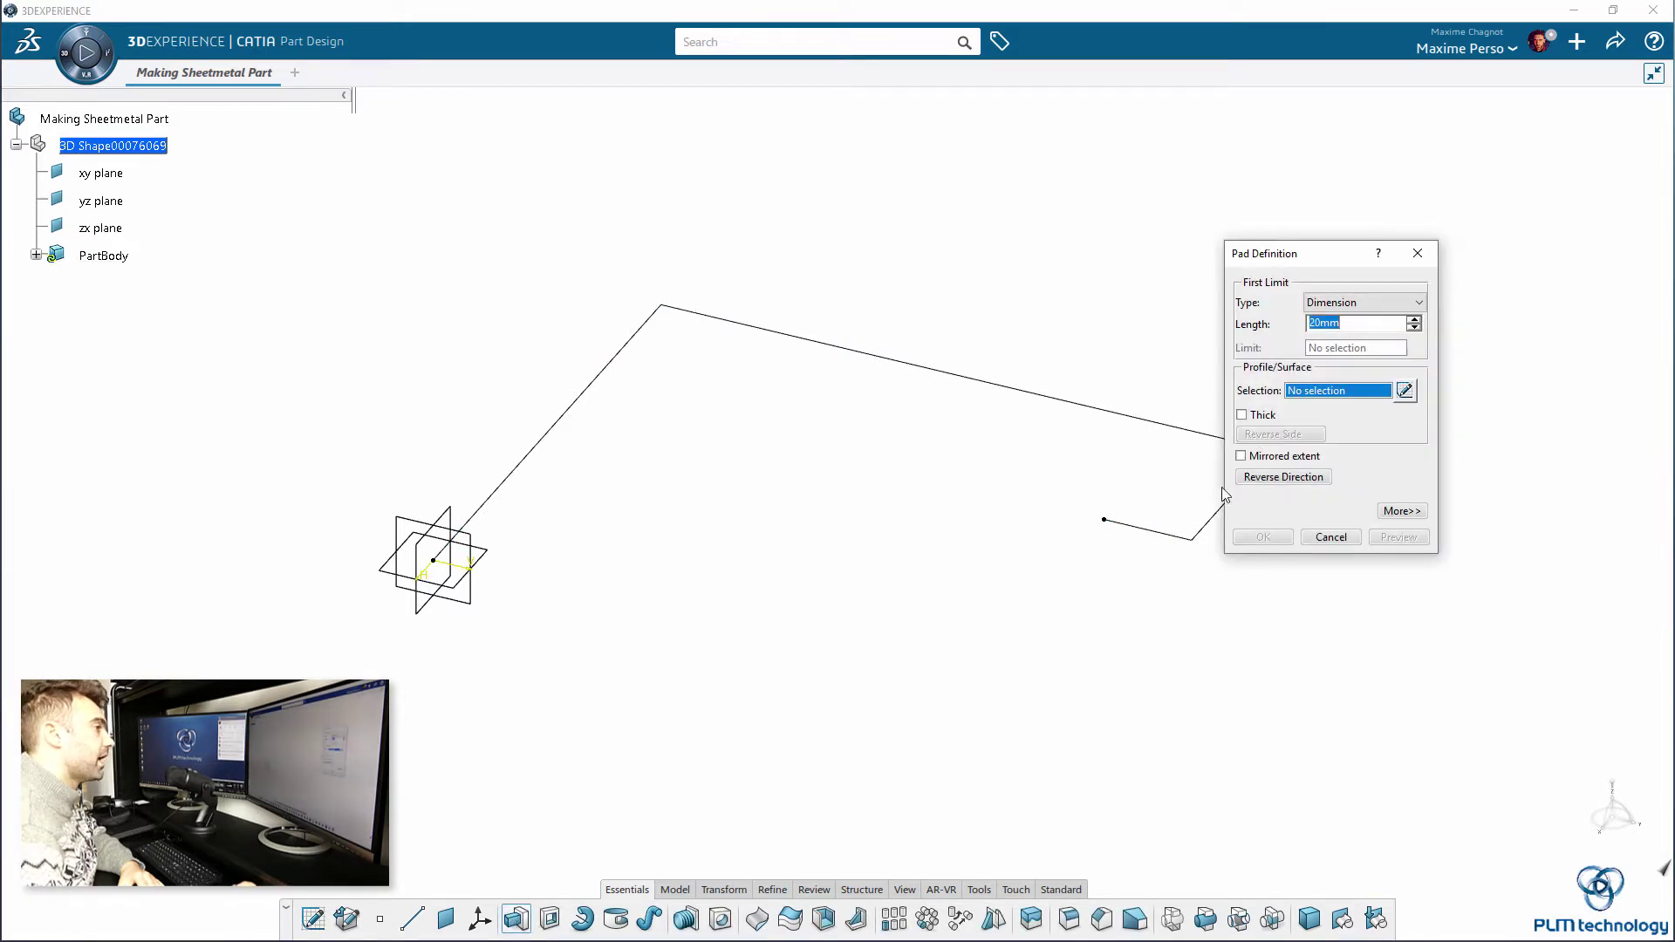
left_click(1243, 416)
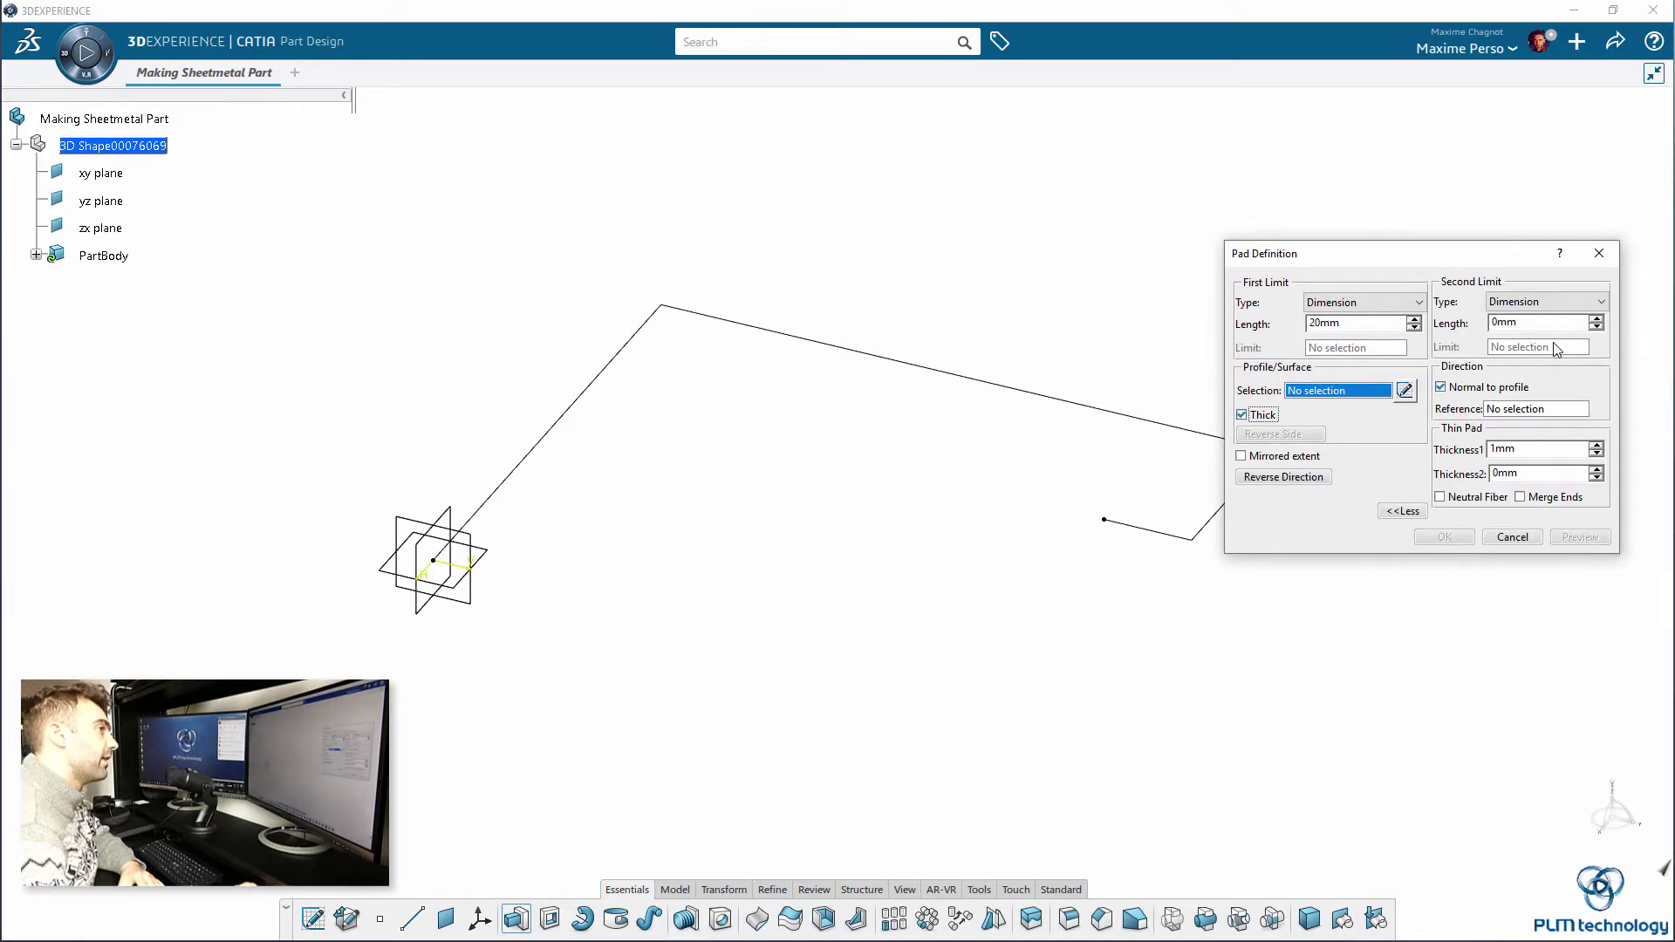
left_click(602, 370)
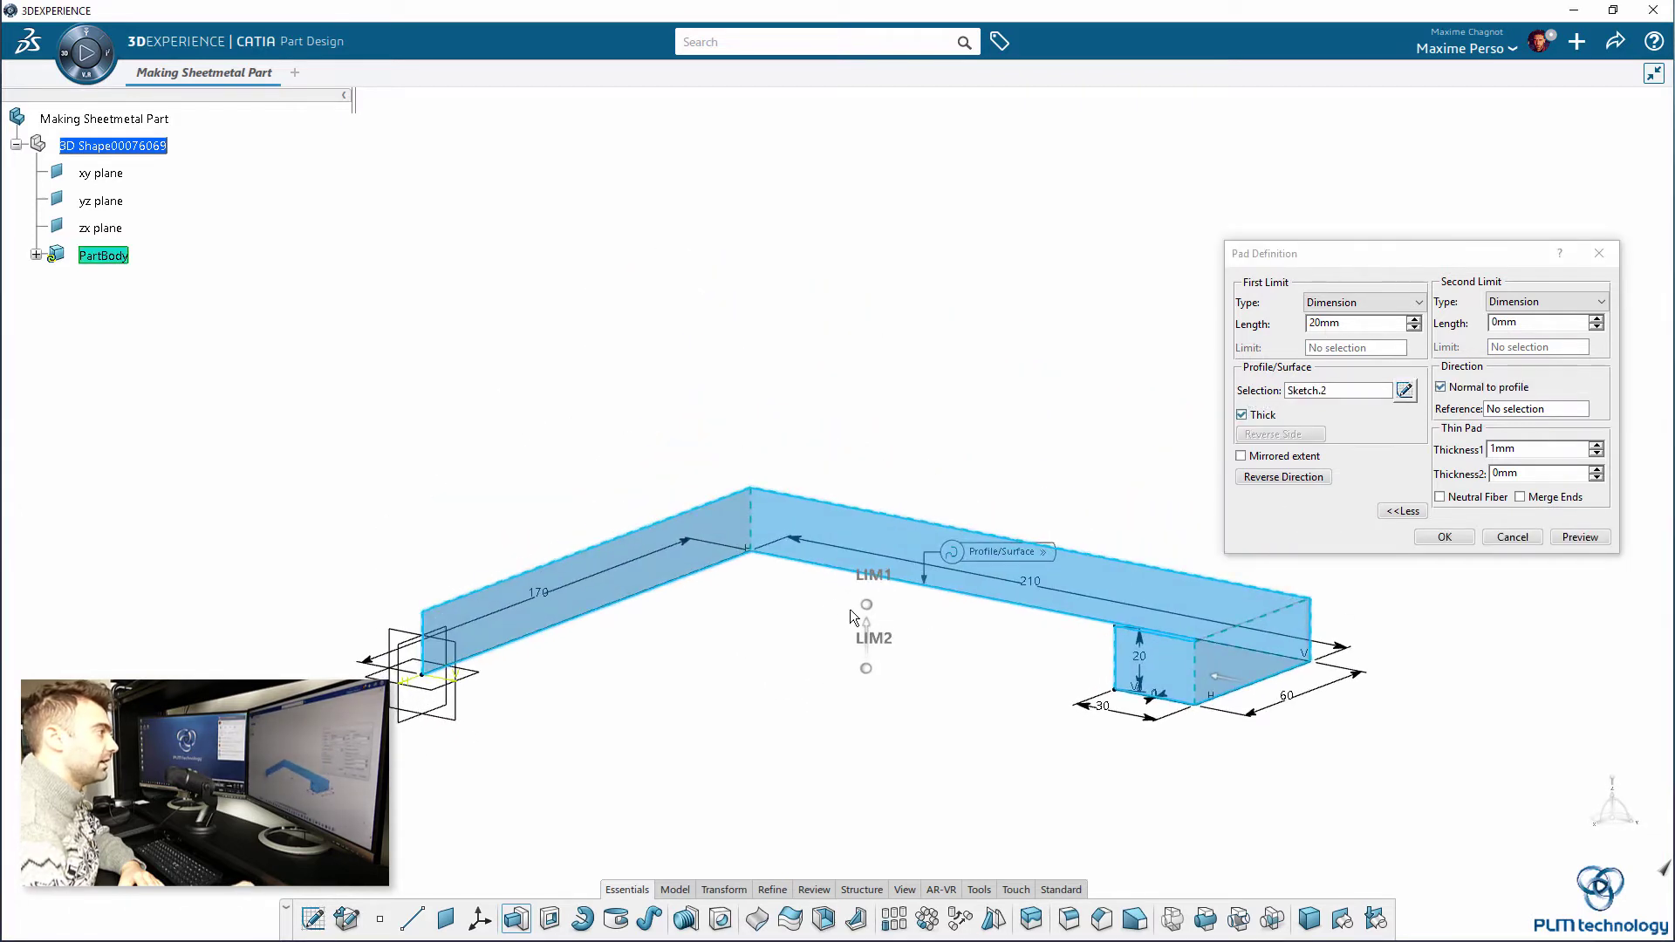
left_click_drag(866, 604, 869, 364)
middle_click_drag(931, 519, 1047, 472)
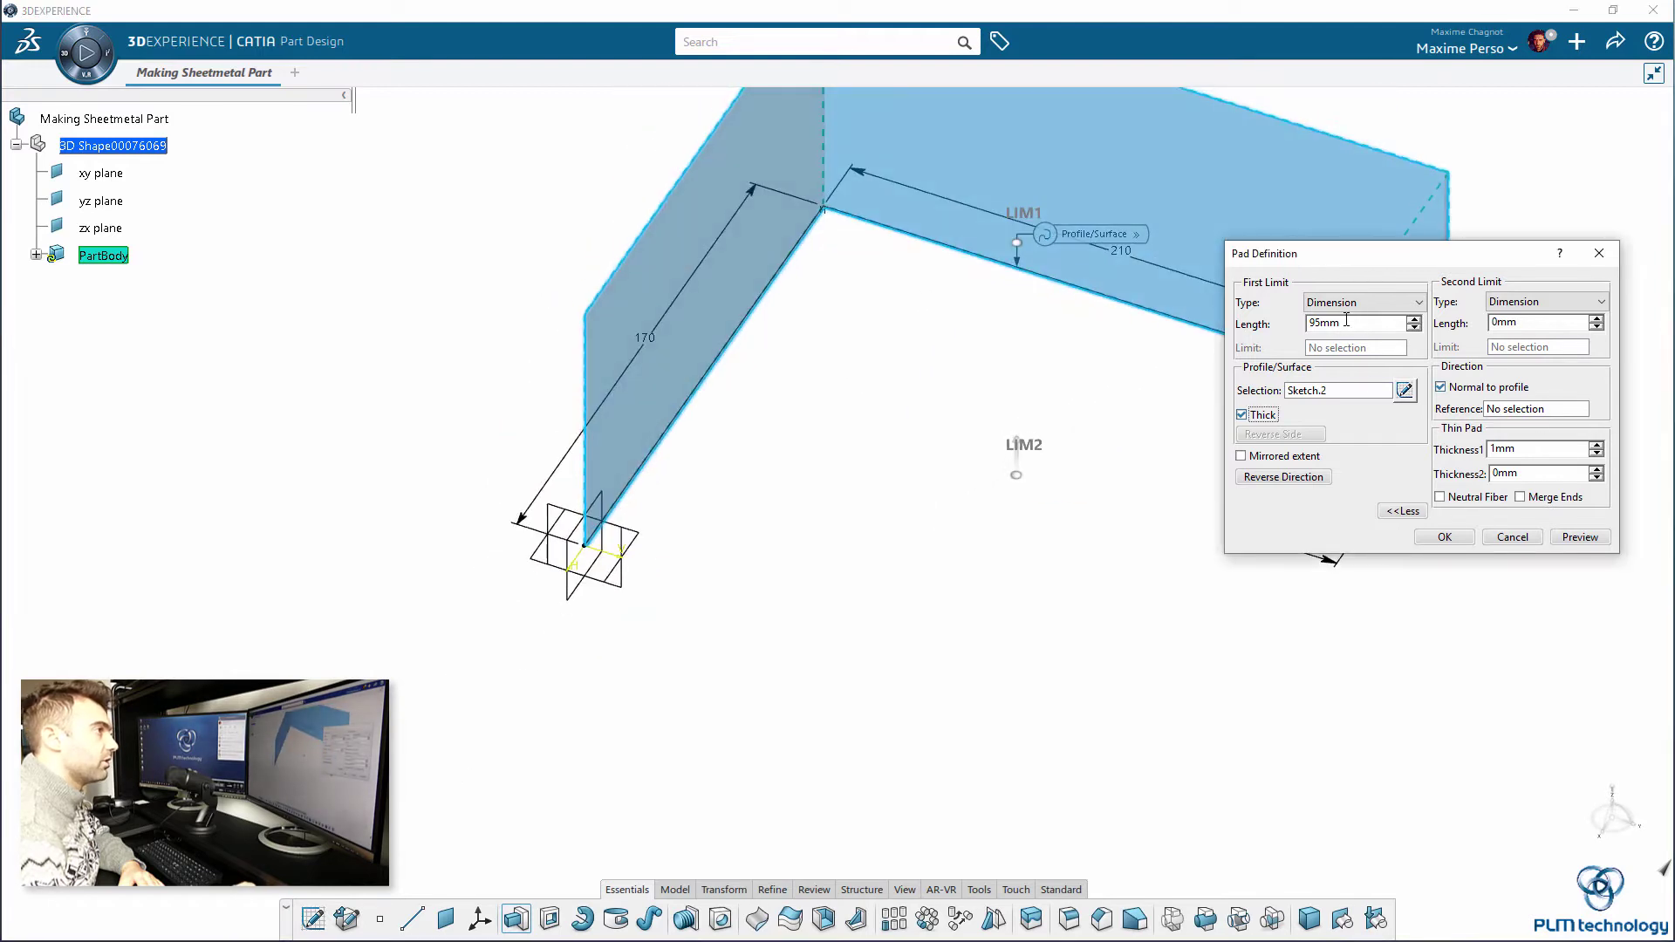
left_click_drag(1347, 323, 1106, 332)
type("100")
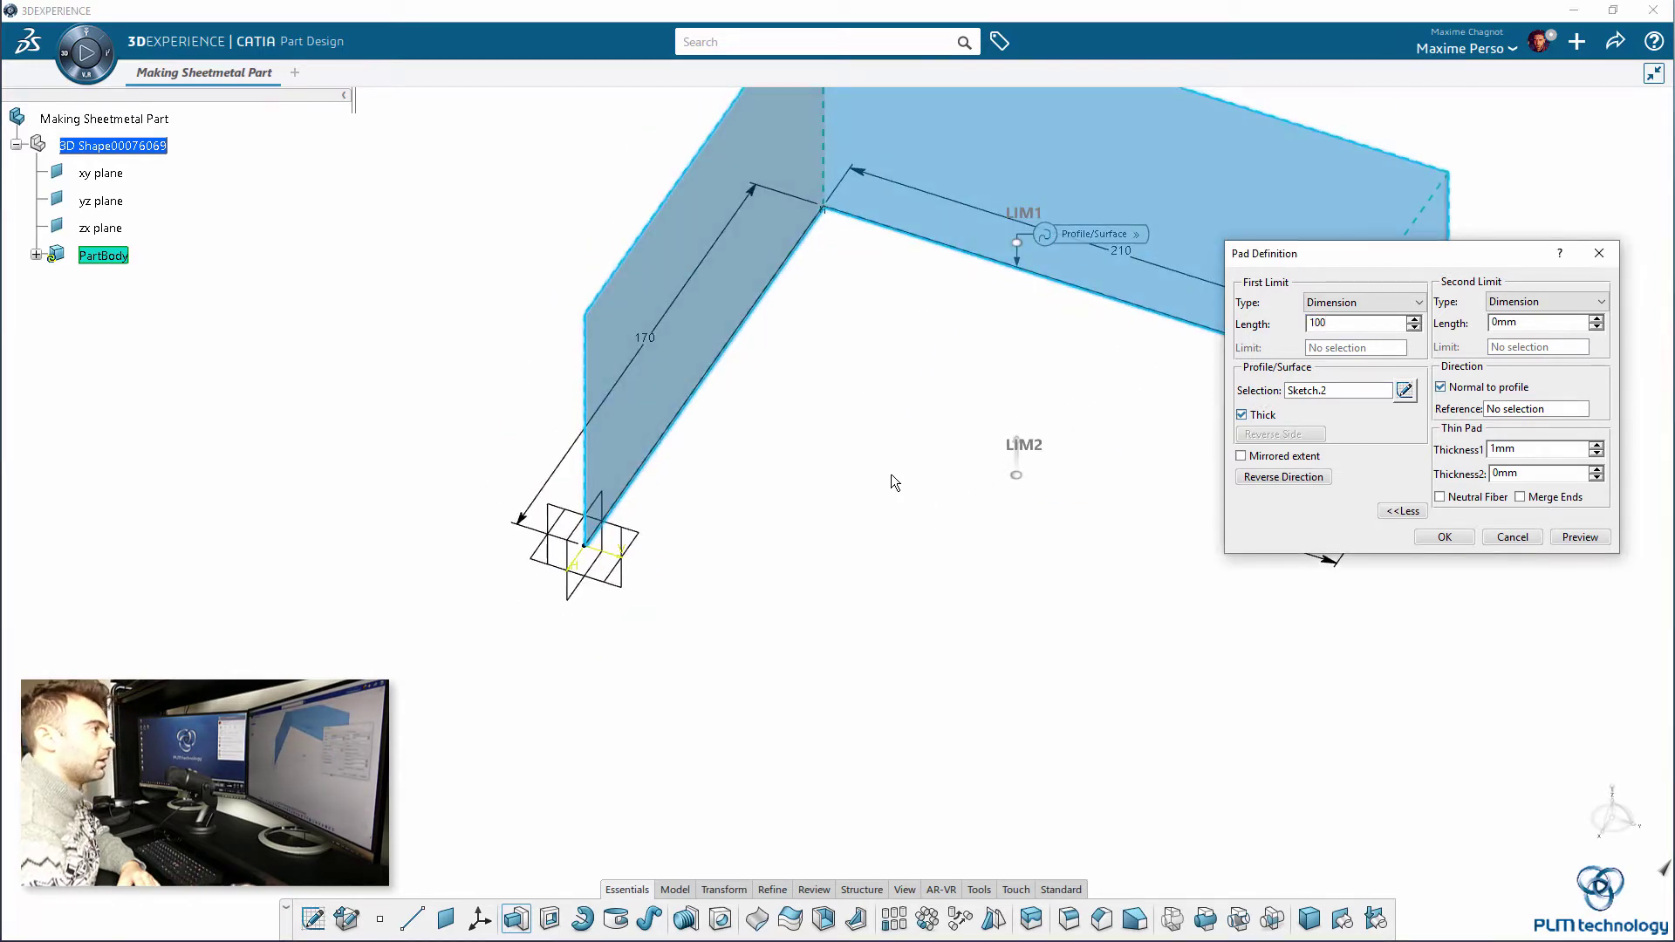
middle_click_drag(892, 474, 1047, 419)
- Enable Neutral Fiber for the thin pad, set Thickness1 to 2 mm, and create the pad
left_click(1542, 450)
middle_click_drag(1020, 677, 1203, 645)
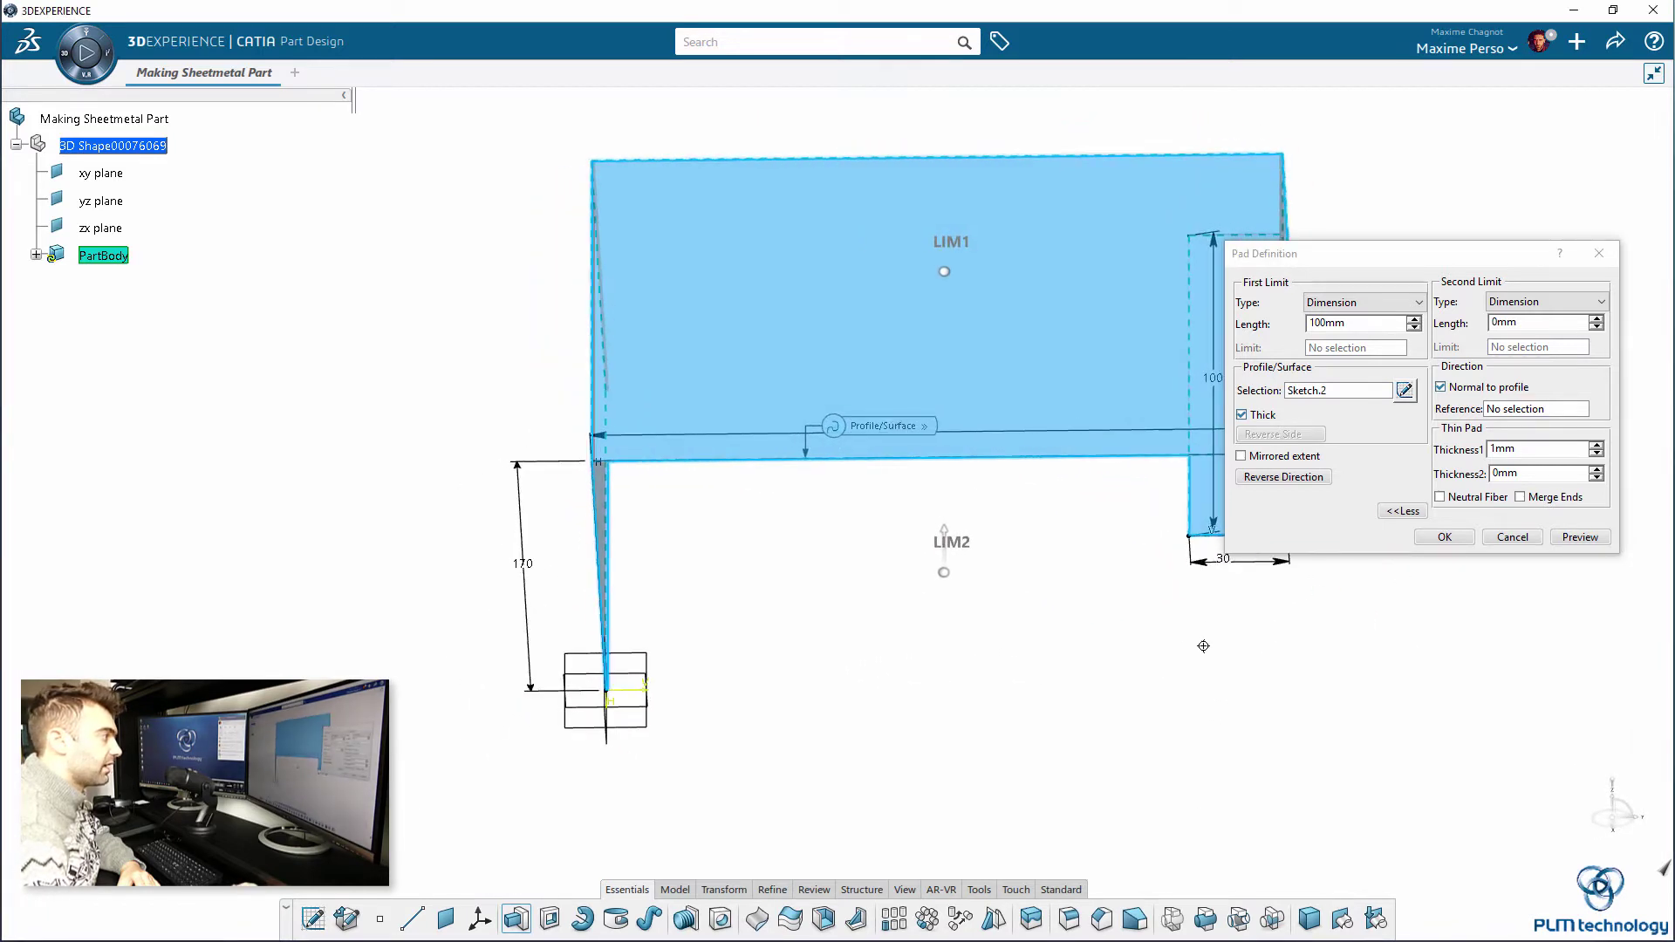
left_click(1442, 498)
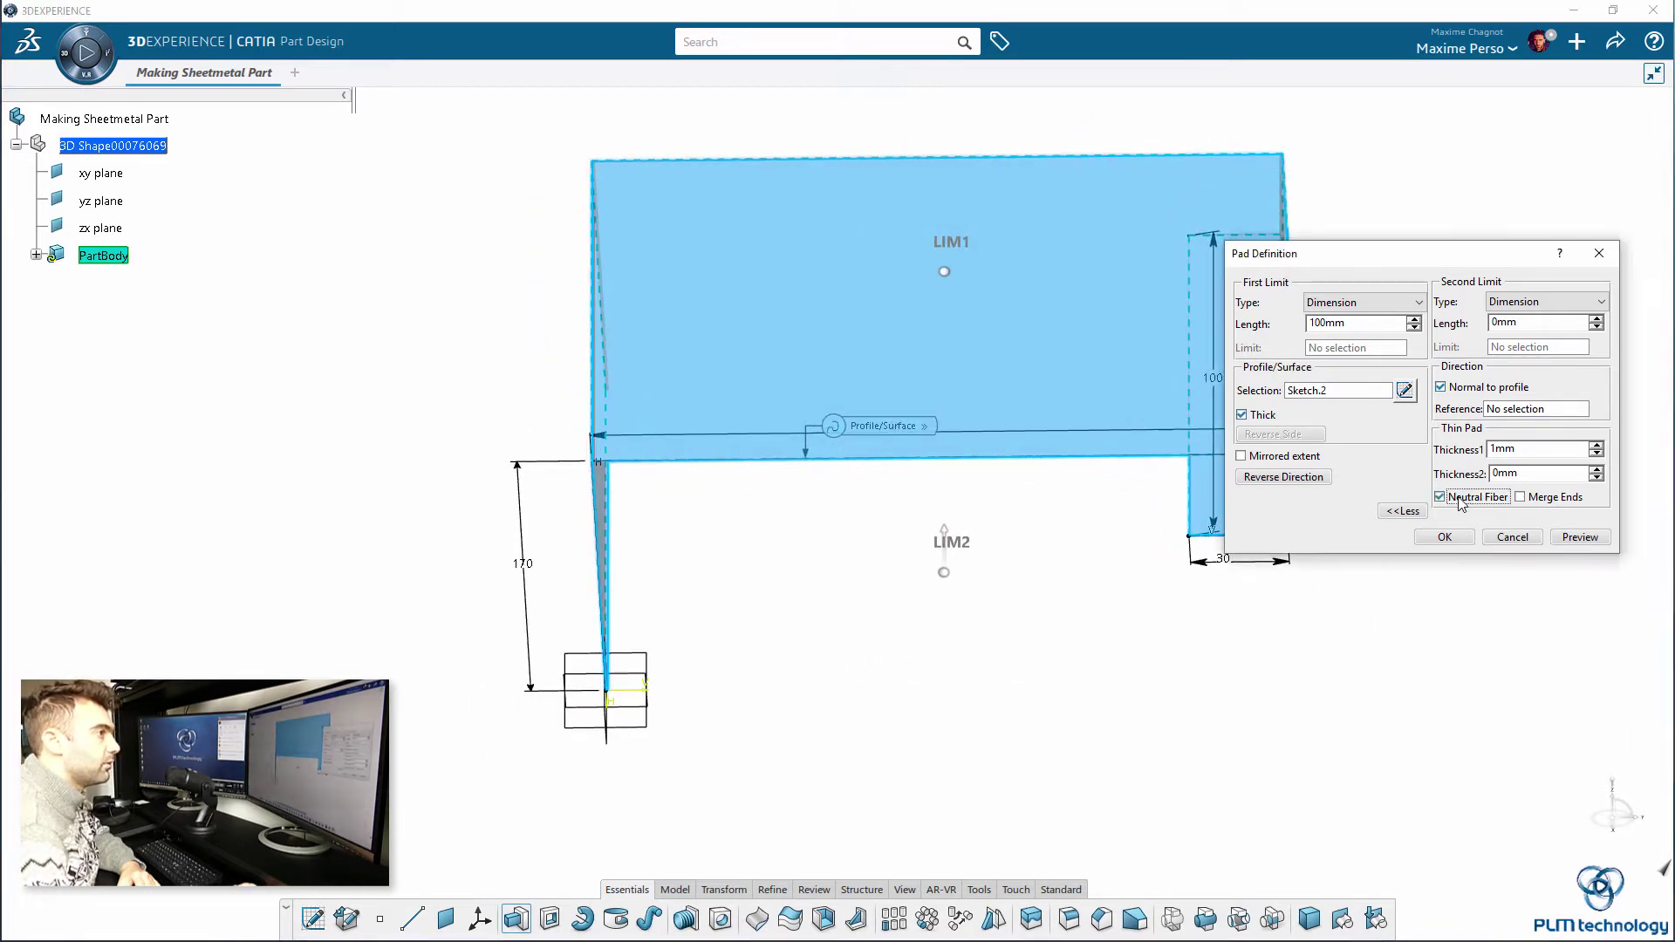
left_click_drag(1518, 454, 1464, 451)
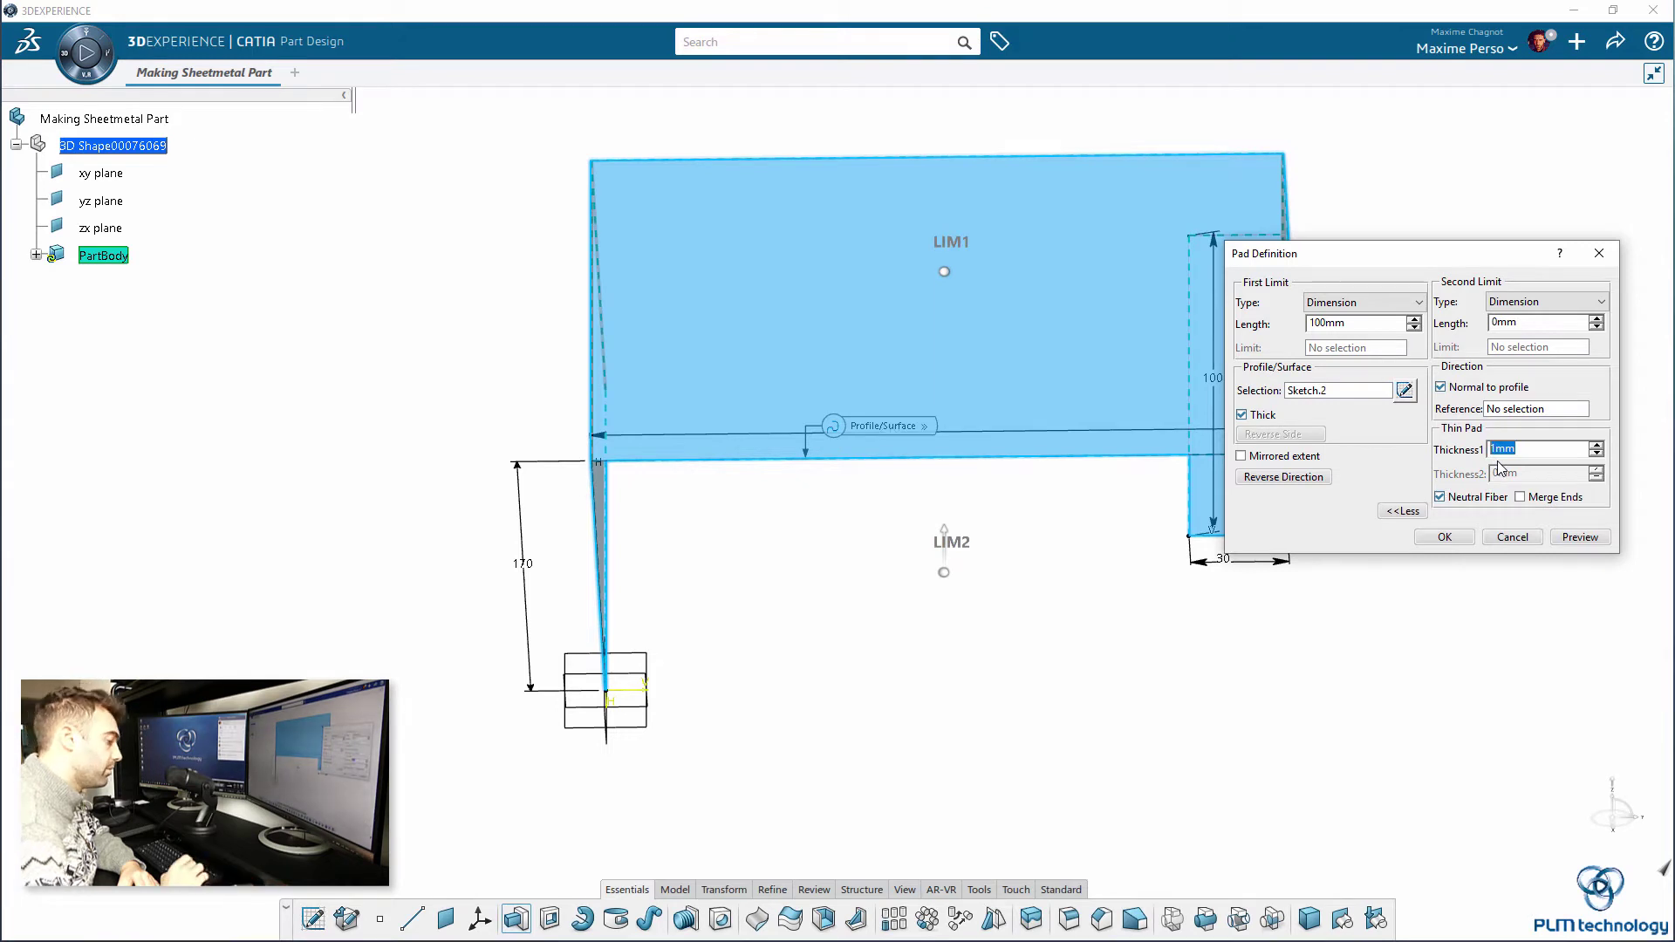
type("2")
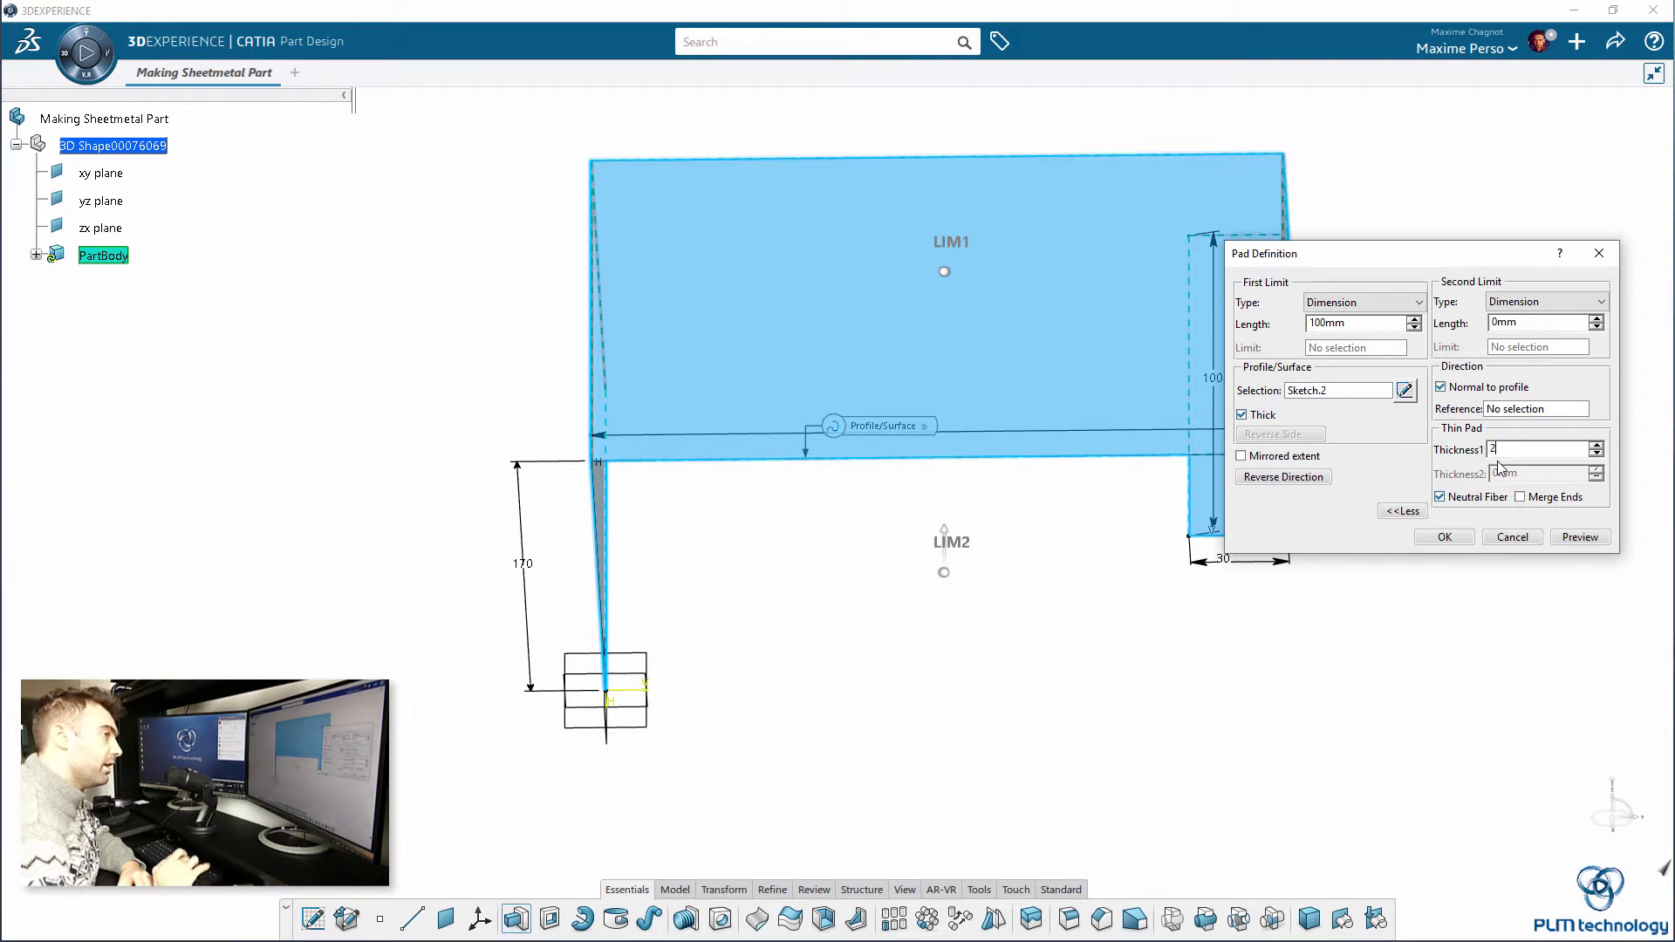
left_click(1580, 539)
left_click(1445, 538)
middle_click_drag(849, 651, 835, 548)
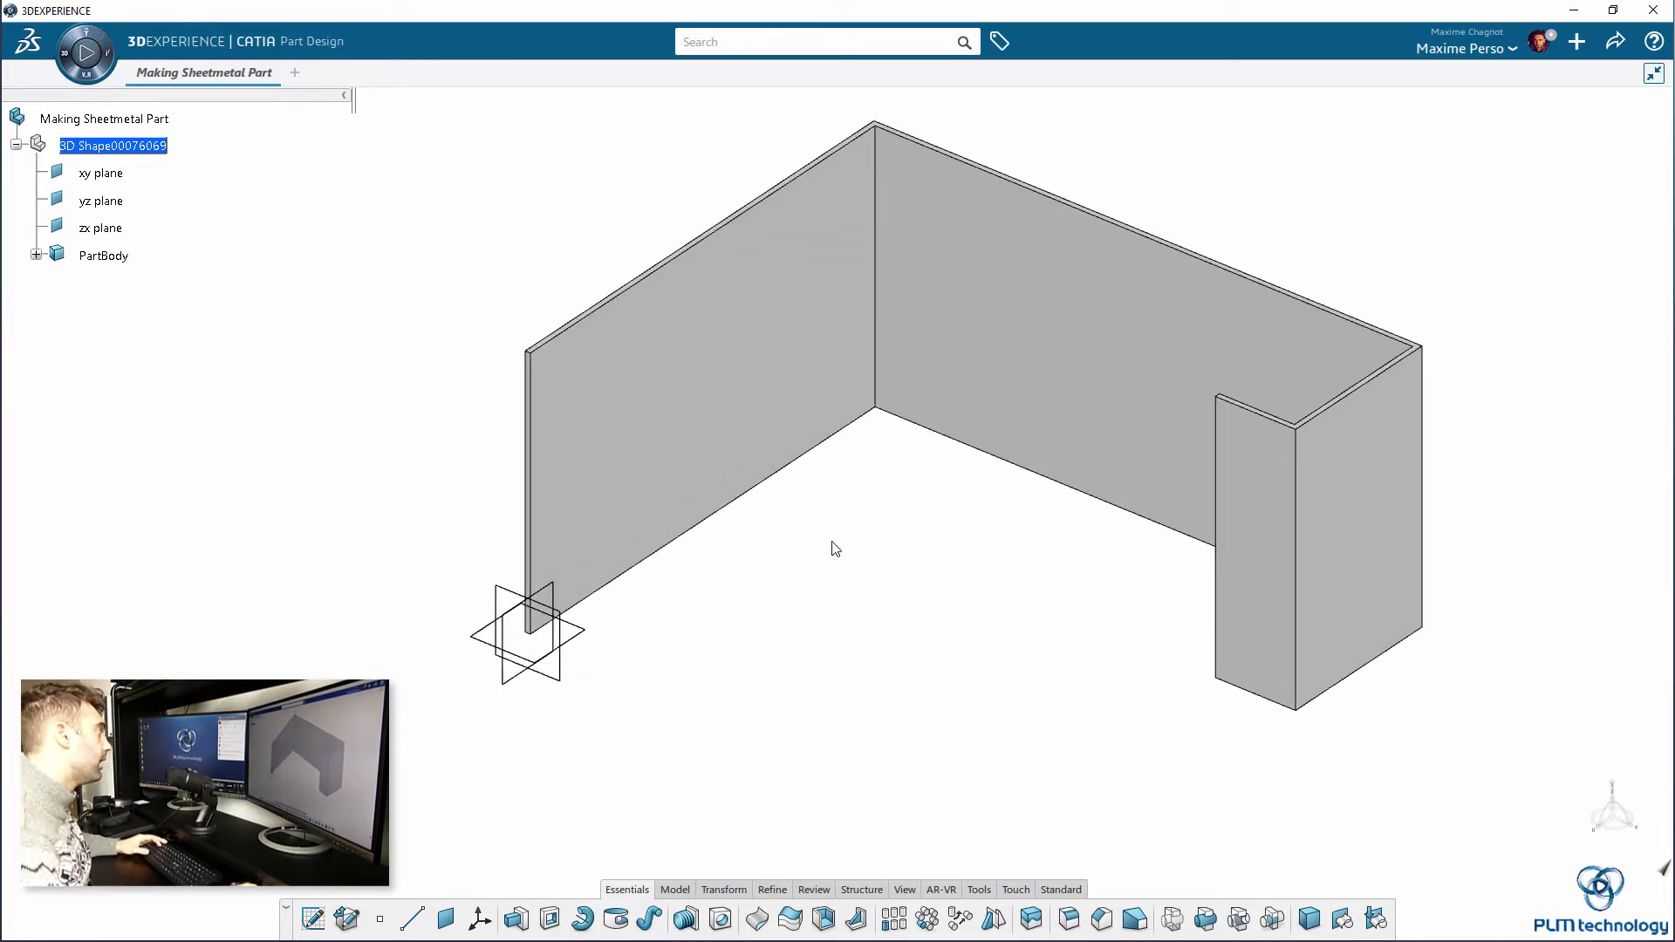
middle_click_drag(855, 628, 955, 622)
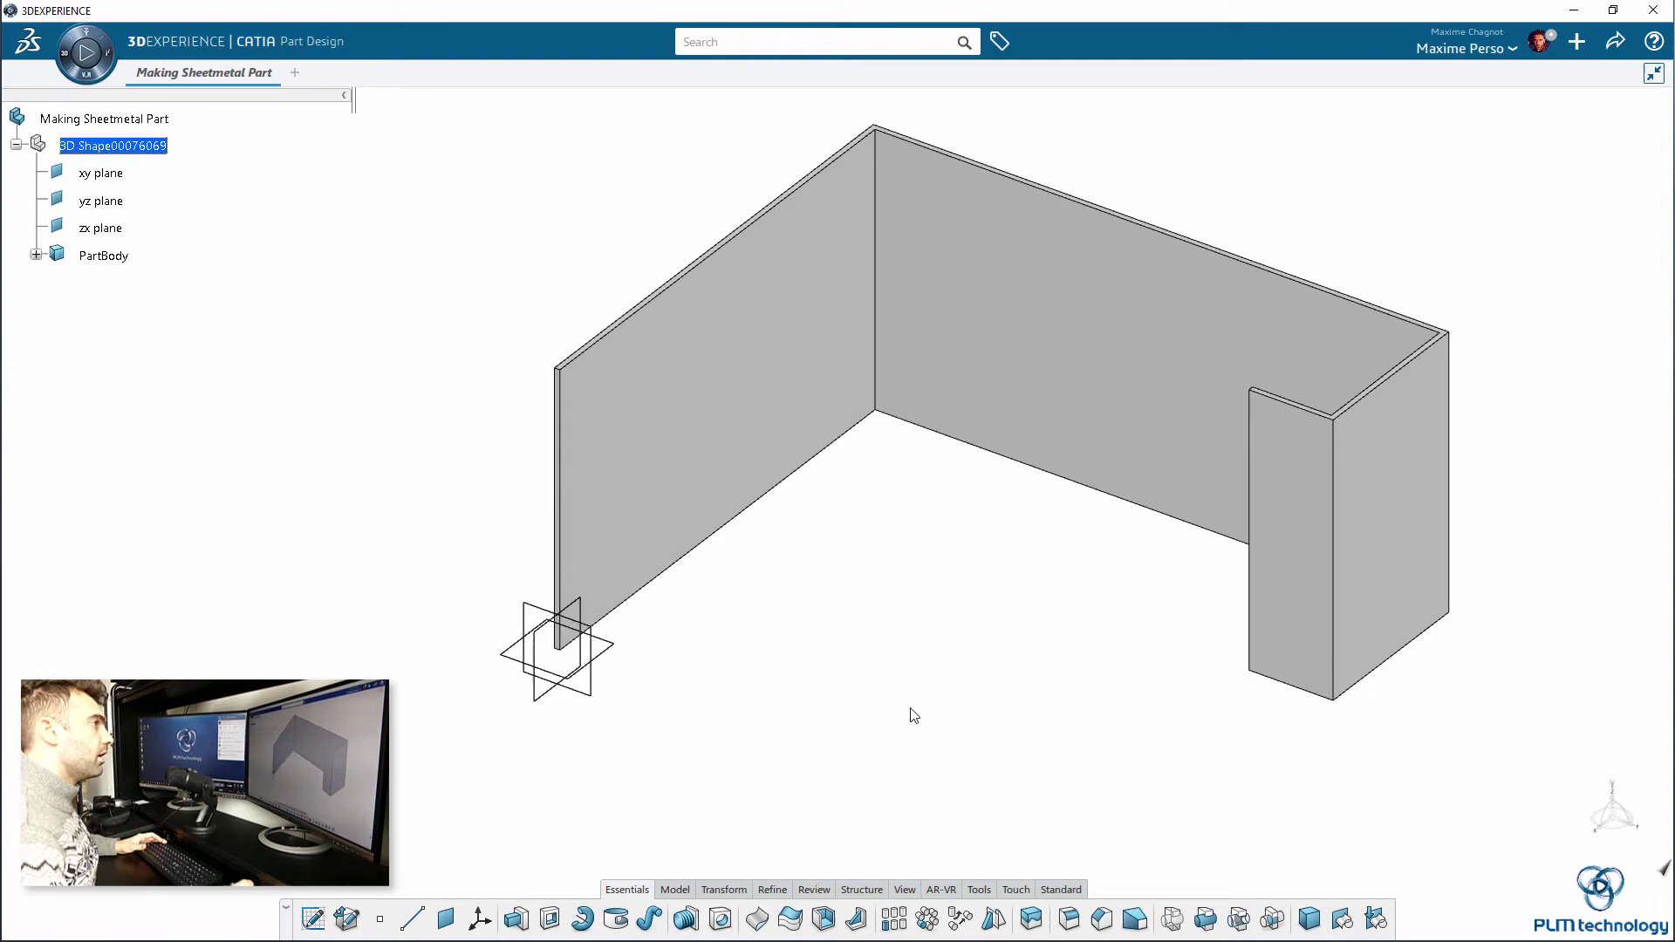
- On the vertical origin plane across the first wall's end, sketch a horizontal line with a tangent arc of about 14 mm radius down to the wall
left_click(592, 696)
left_click(698, 640)
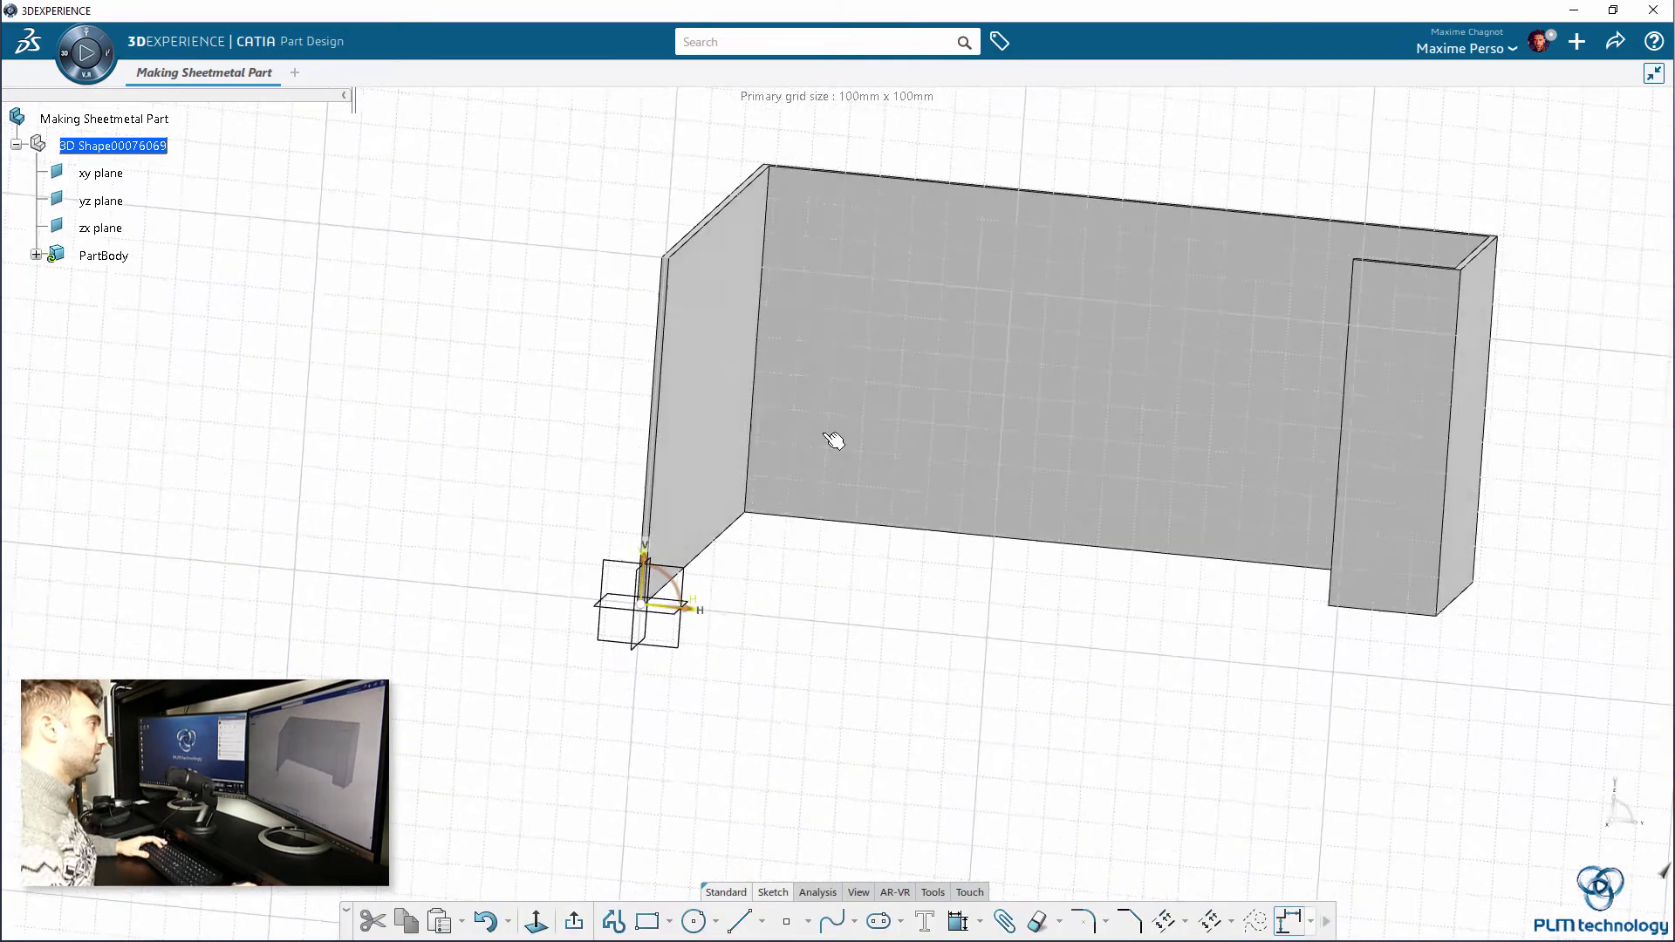
middle_click_drag(898, 492, 811, 304, "ctrl")
middle_click_drag(612, 90, 752, 323)
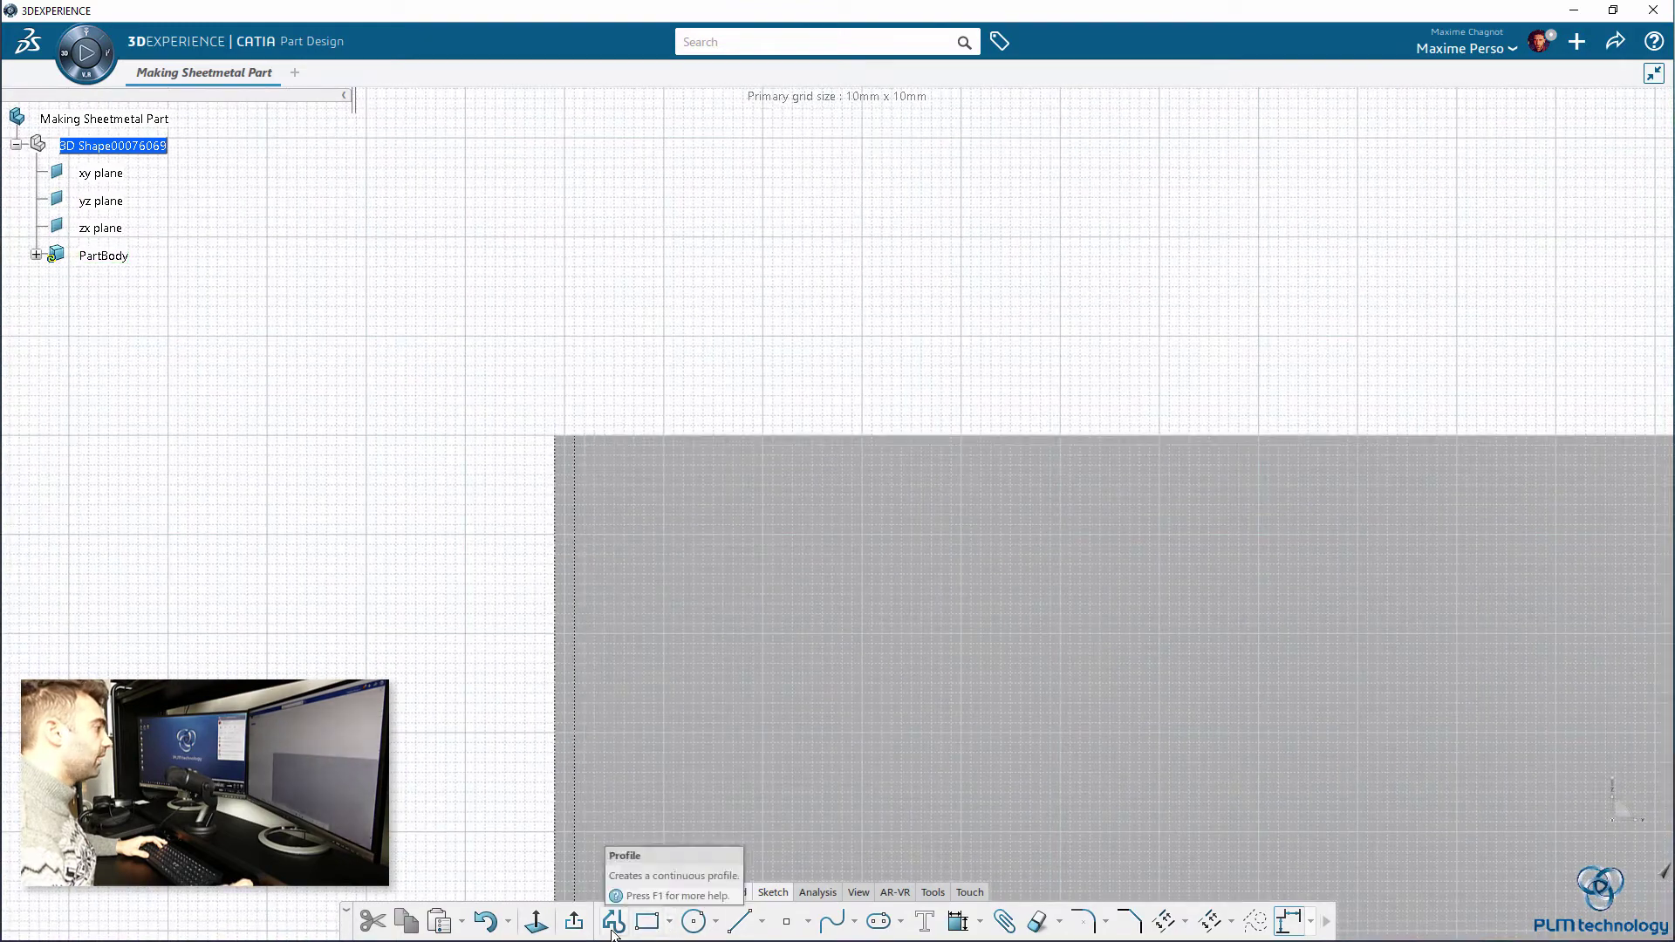
left_click(613, 921)
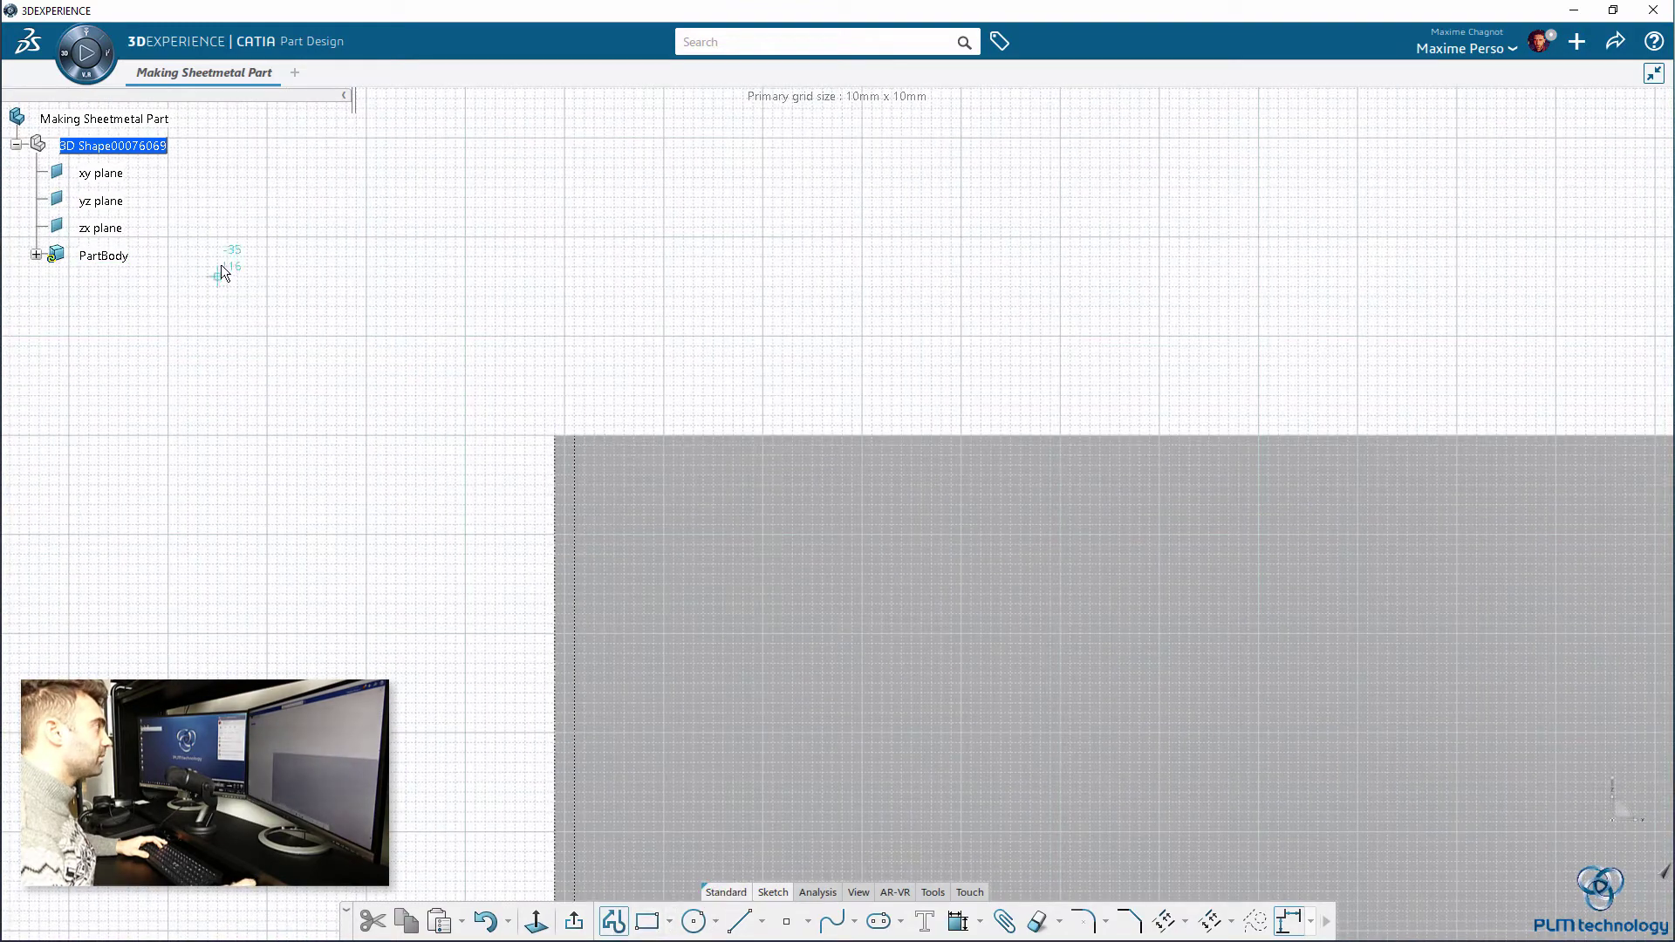
left_click(140, 295)
double_click(427, 295)
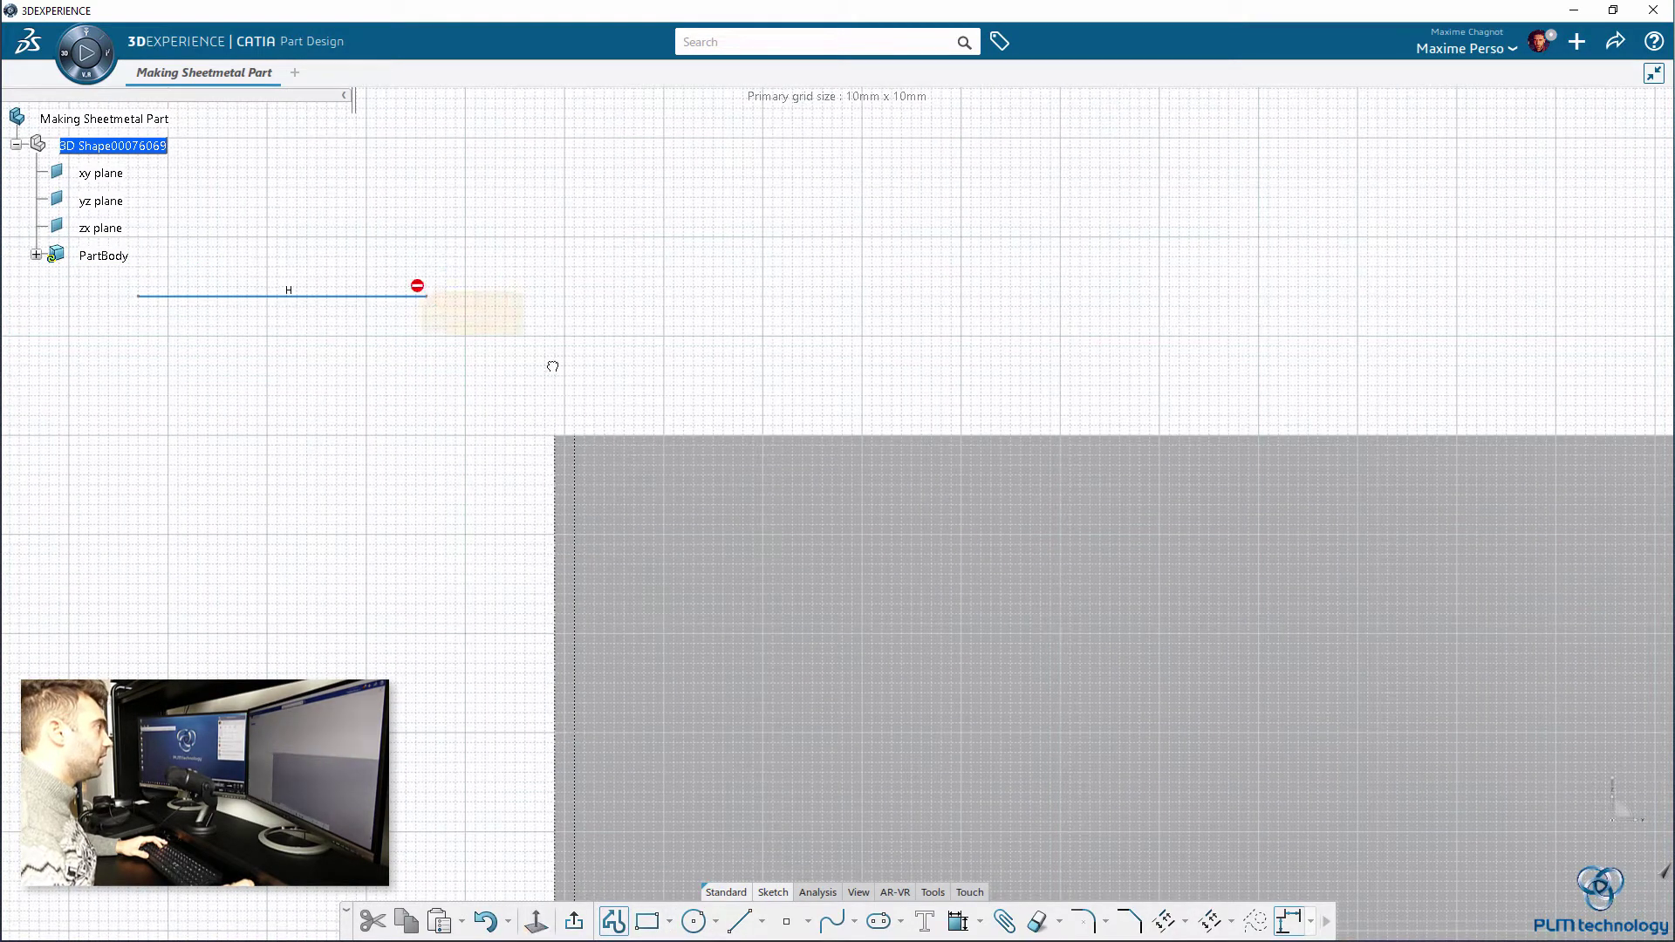
left_click_drag(552, 367, 565, 435)
key("Escape")
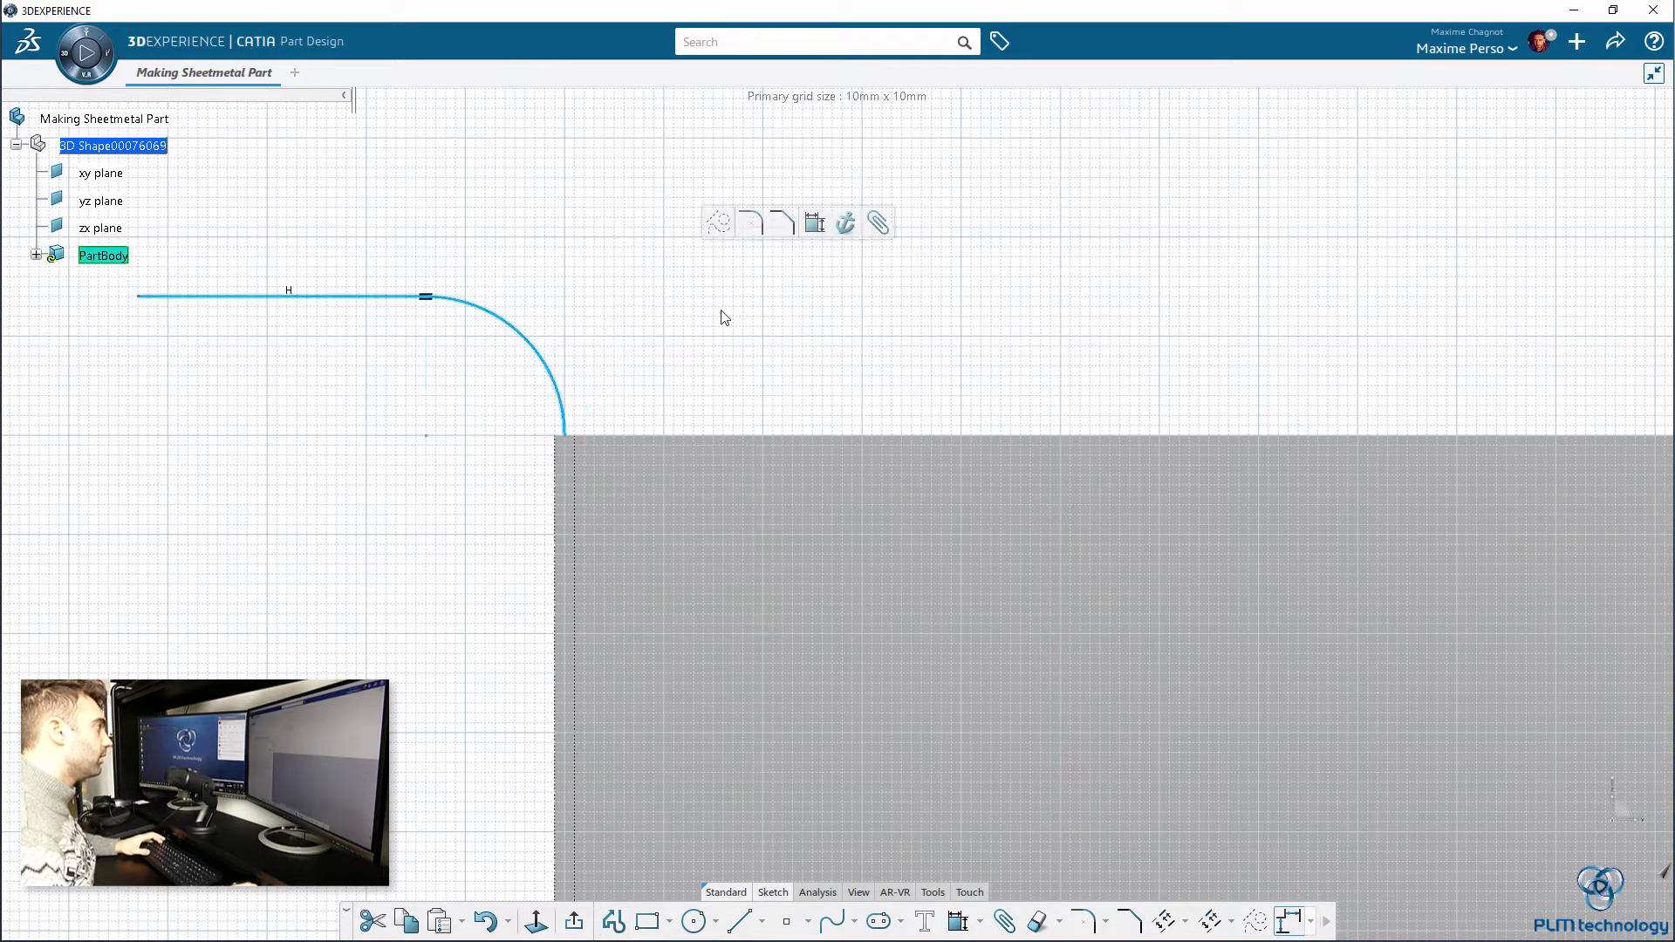
- Draw a vertical line from the origin up past the arc's end and convert it to a construction line
middle_click_drag(722, 318, 812, 228)
left_click(562, 374)
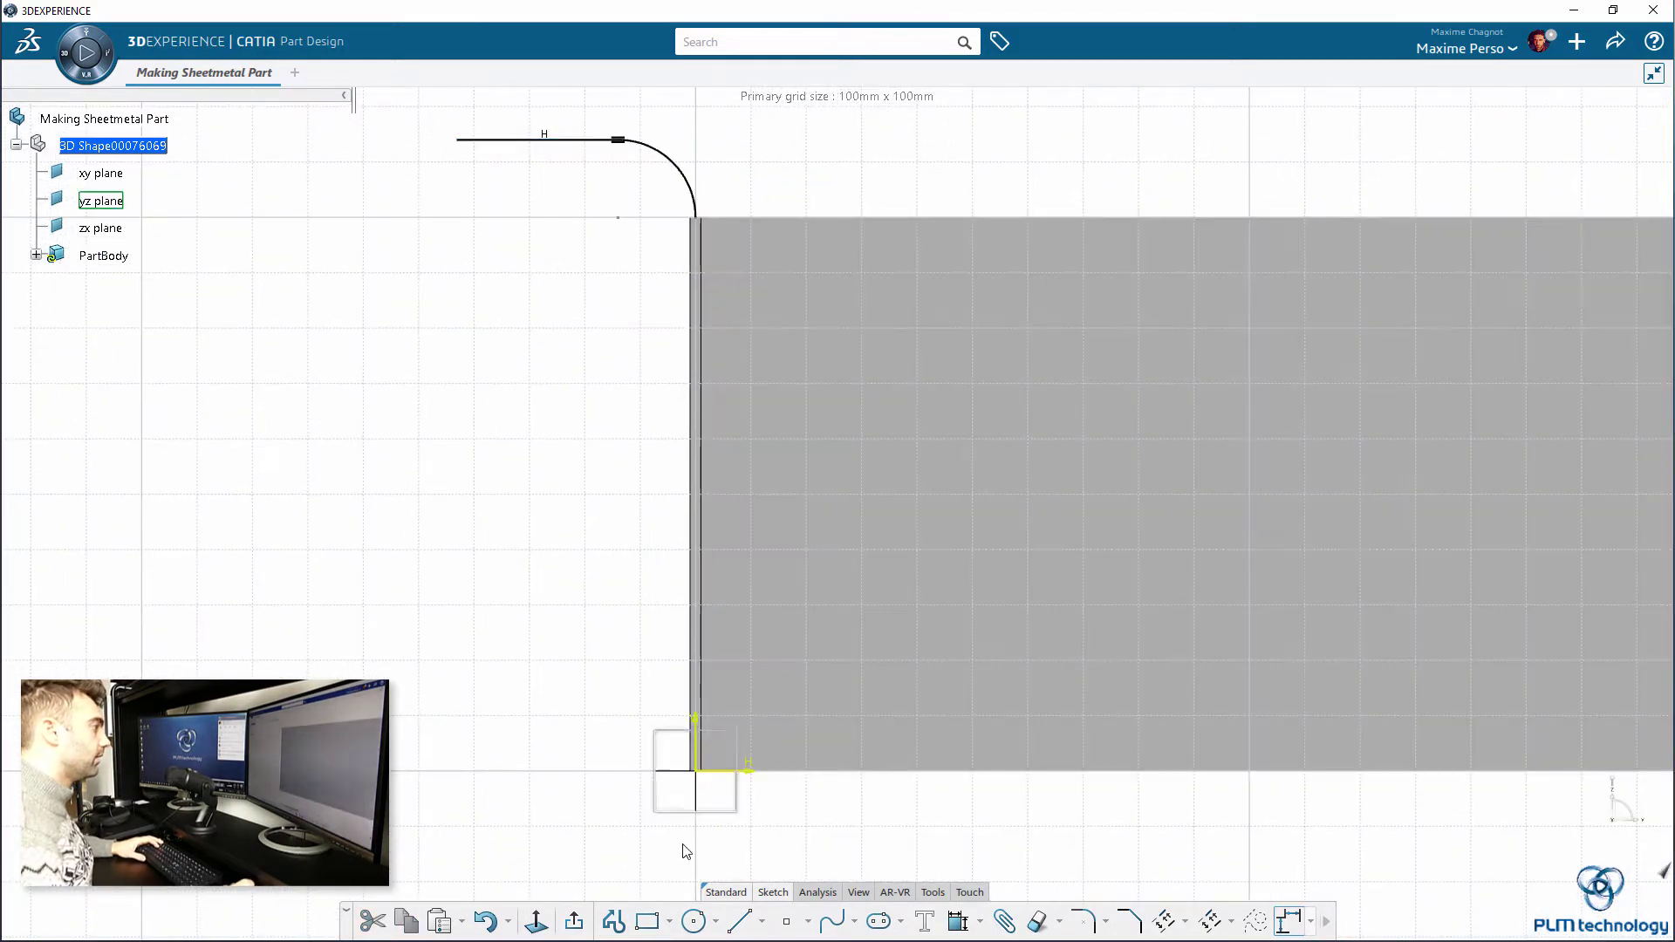
middle_click_drag(542, 348, 547, 377)
left_click(740, 922)
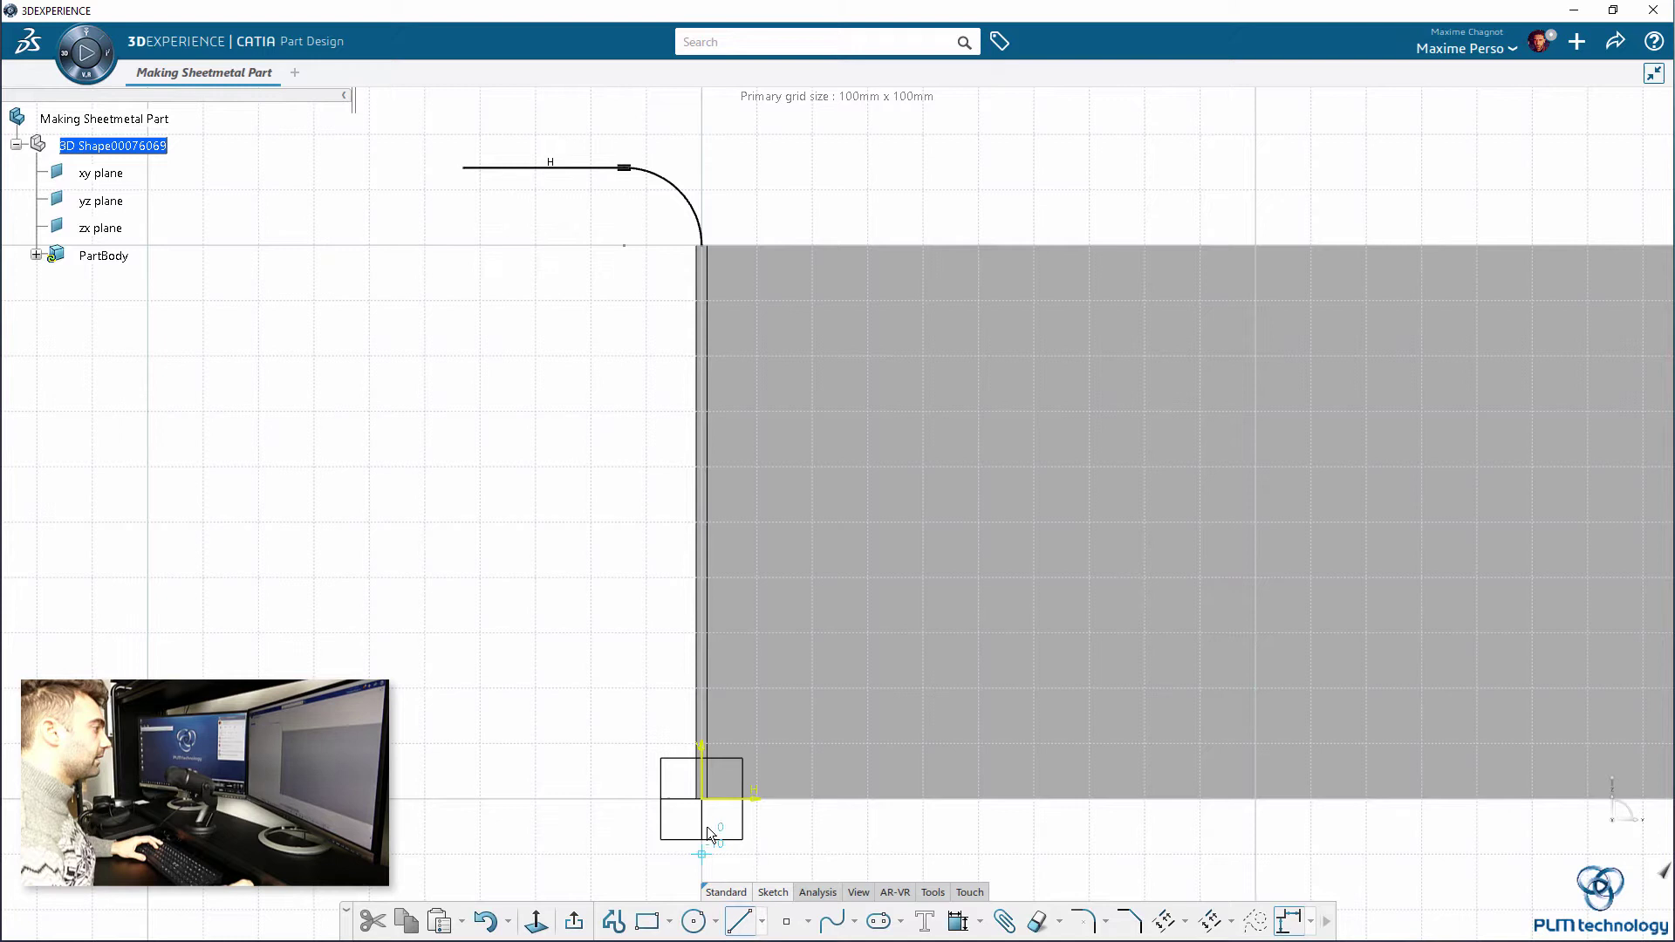
left_click(702, 799)
middle_click_drag(705, 214, 705, 353)
left_click(701, 219)
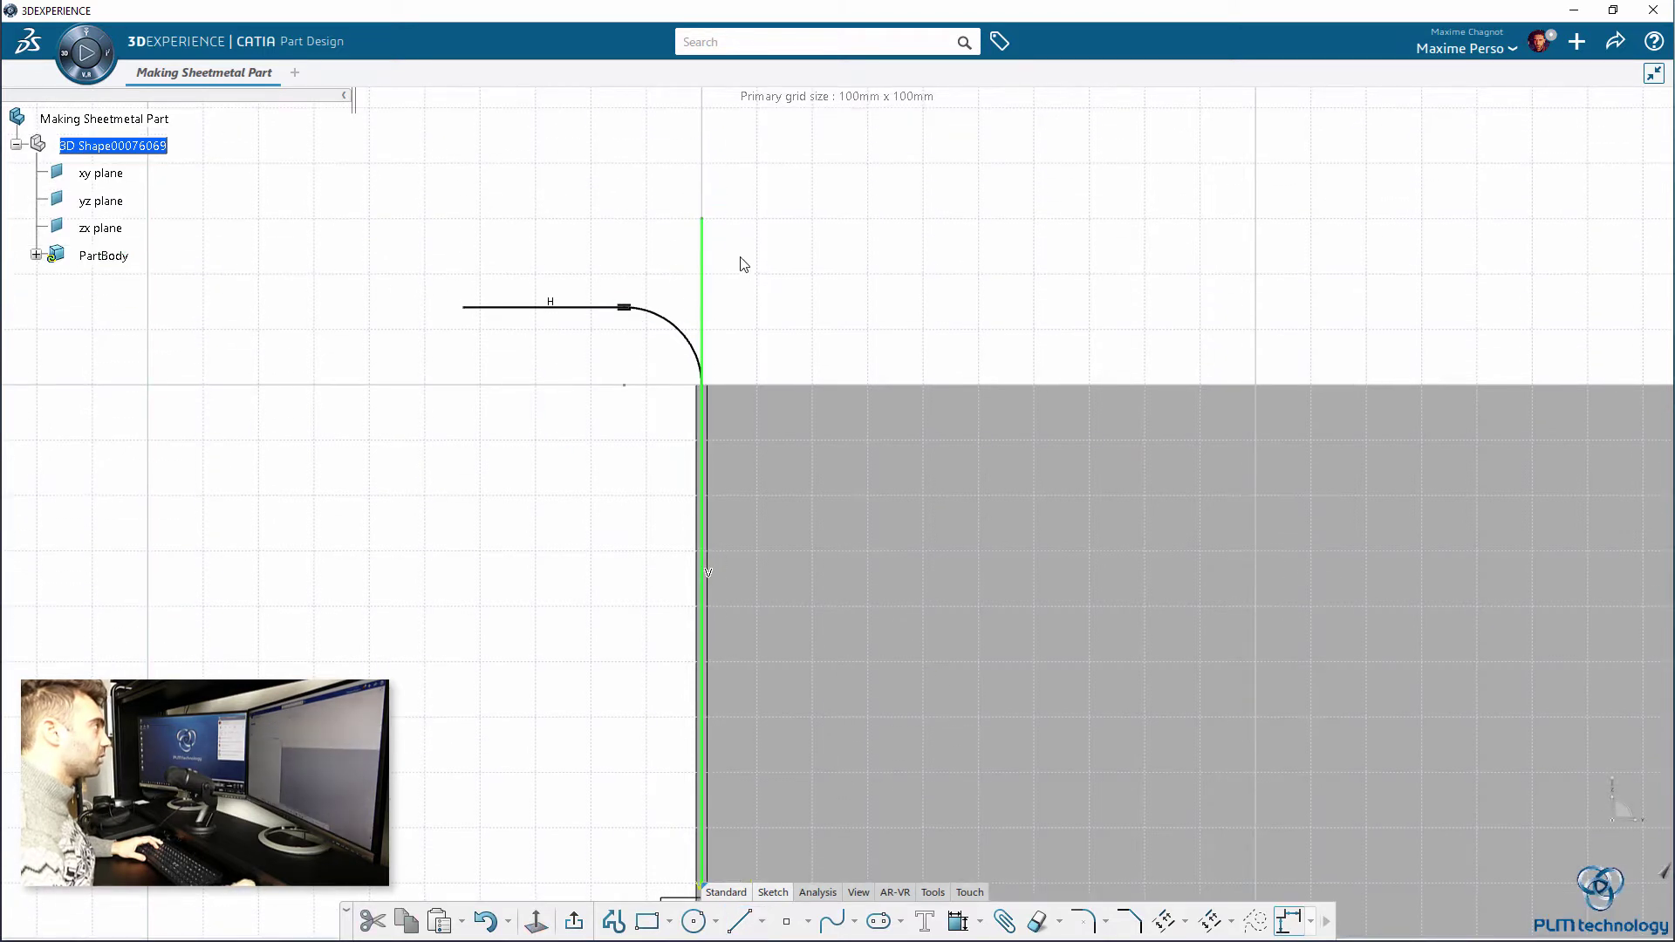
left_click(704, 237)
left_click(760, 182)
left_click(720, 341)
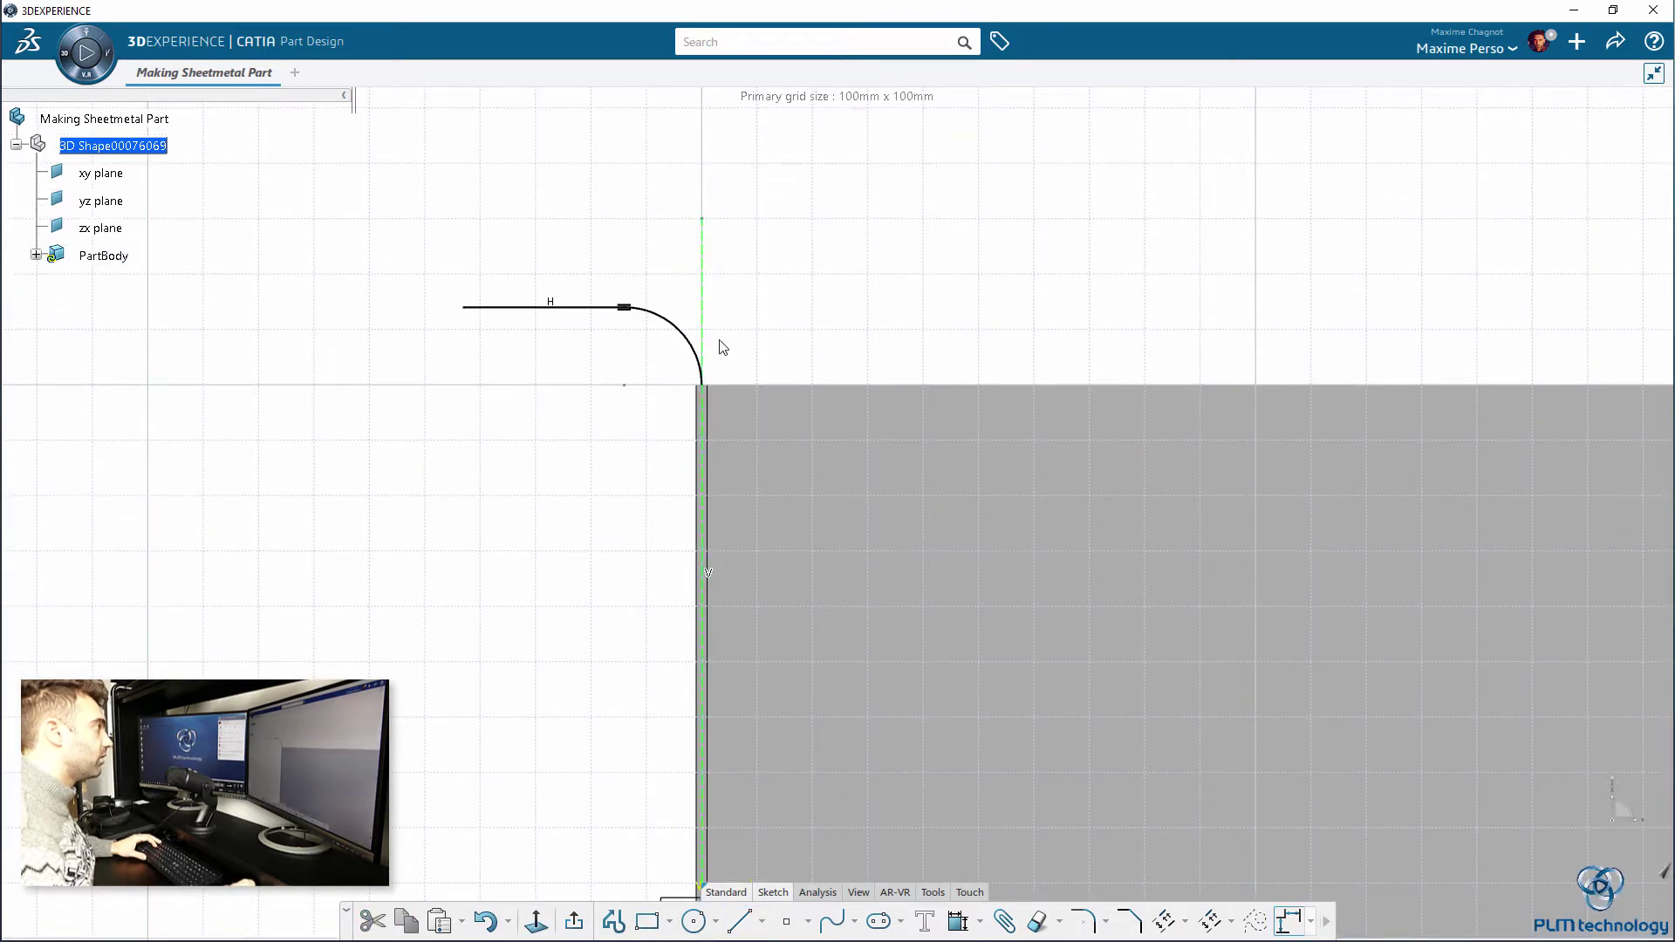
- Constrain the arc tangent to the vertical construction line and remove the redundant length dimension between them
left_click(697, 346)
left_click(702, 310, "ctrl")
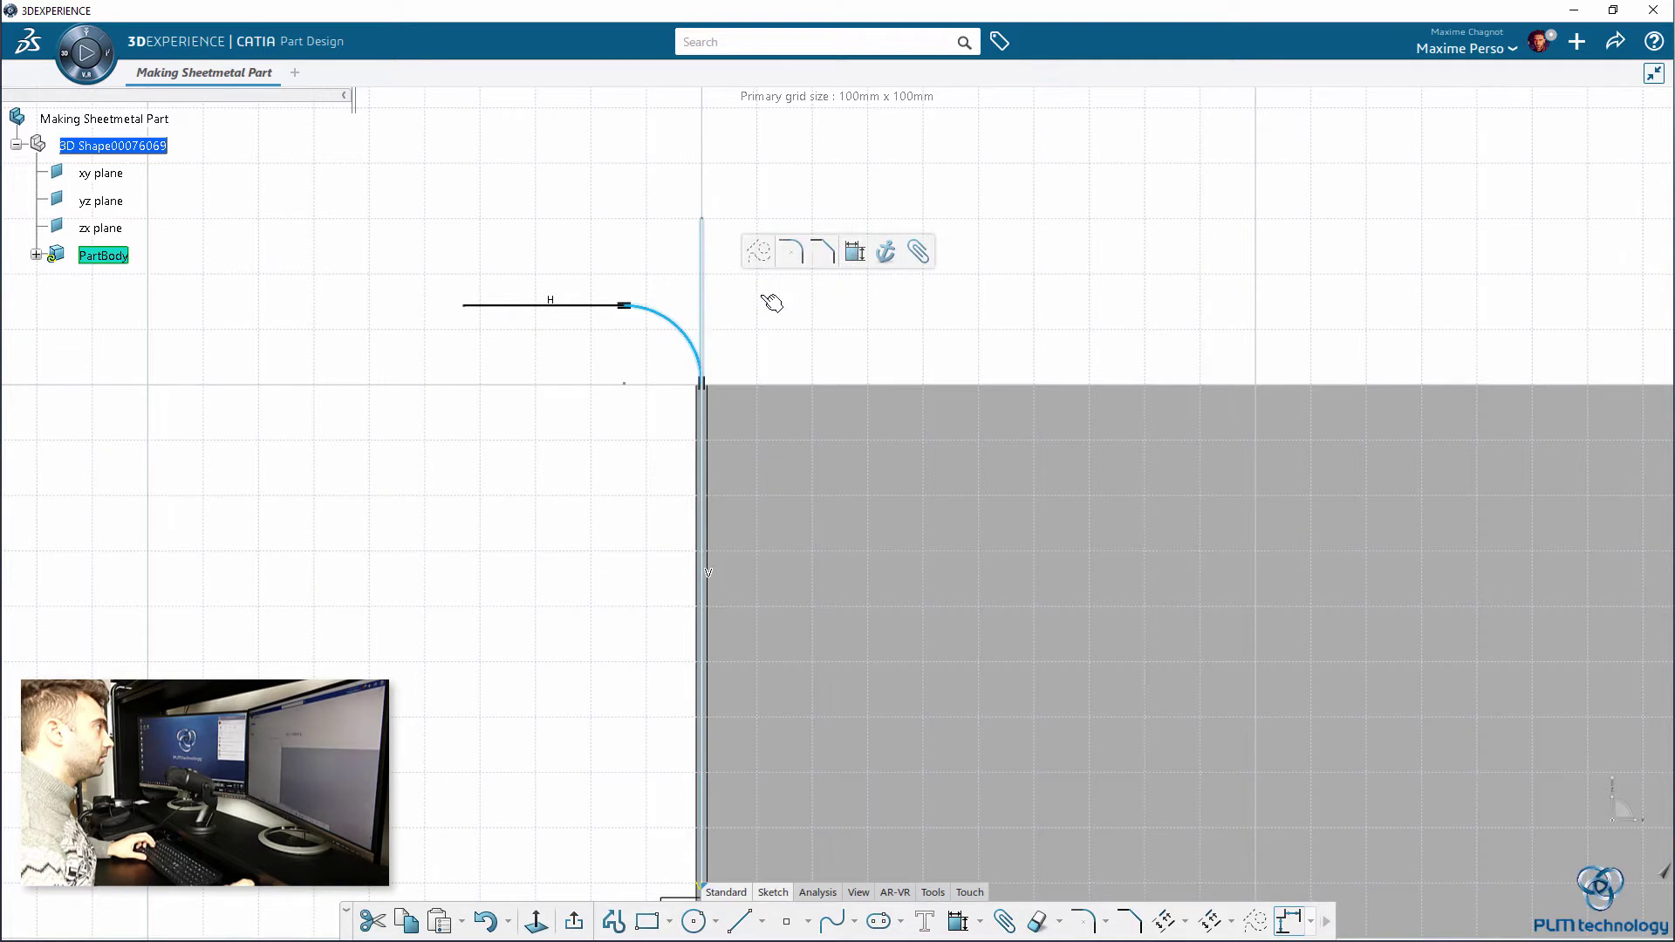
left_click(855, 252)
right_click(841, 291)
left_click(923, 340)
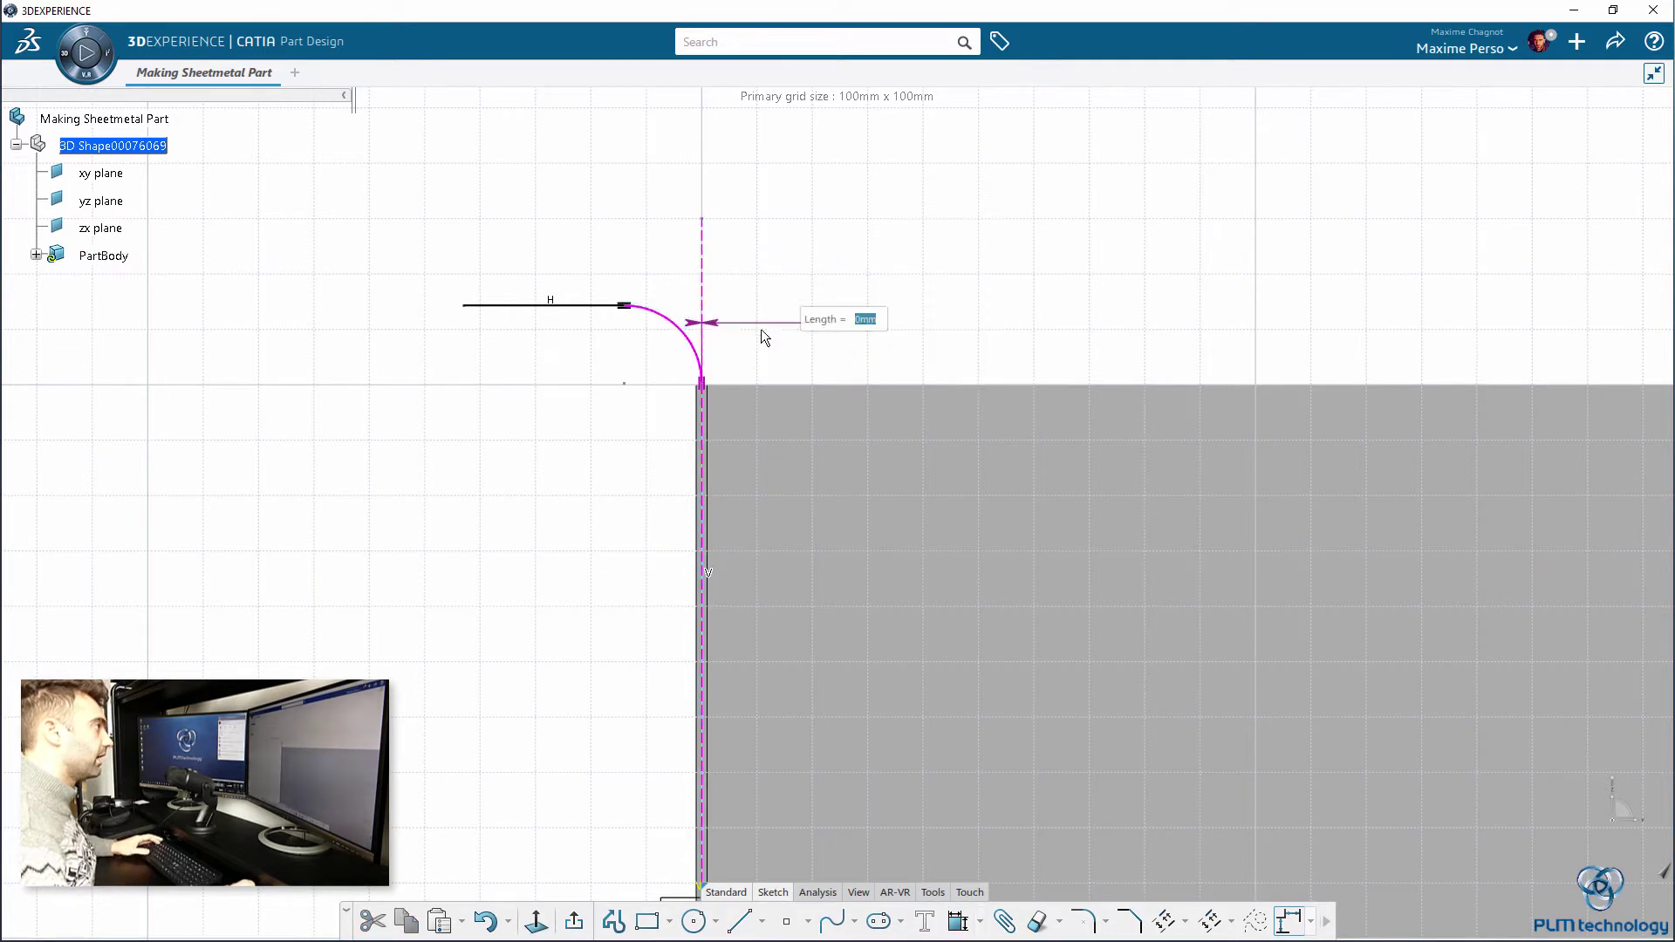
left_click(790, 346)
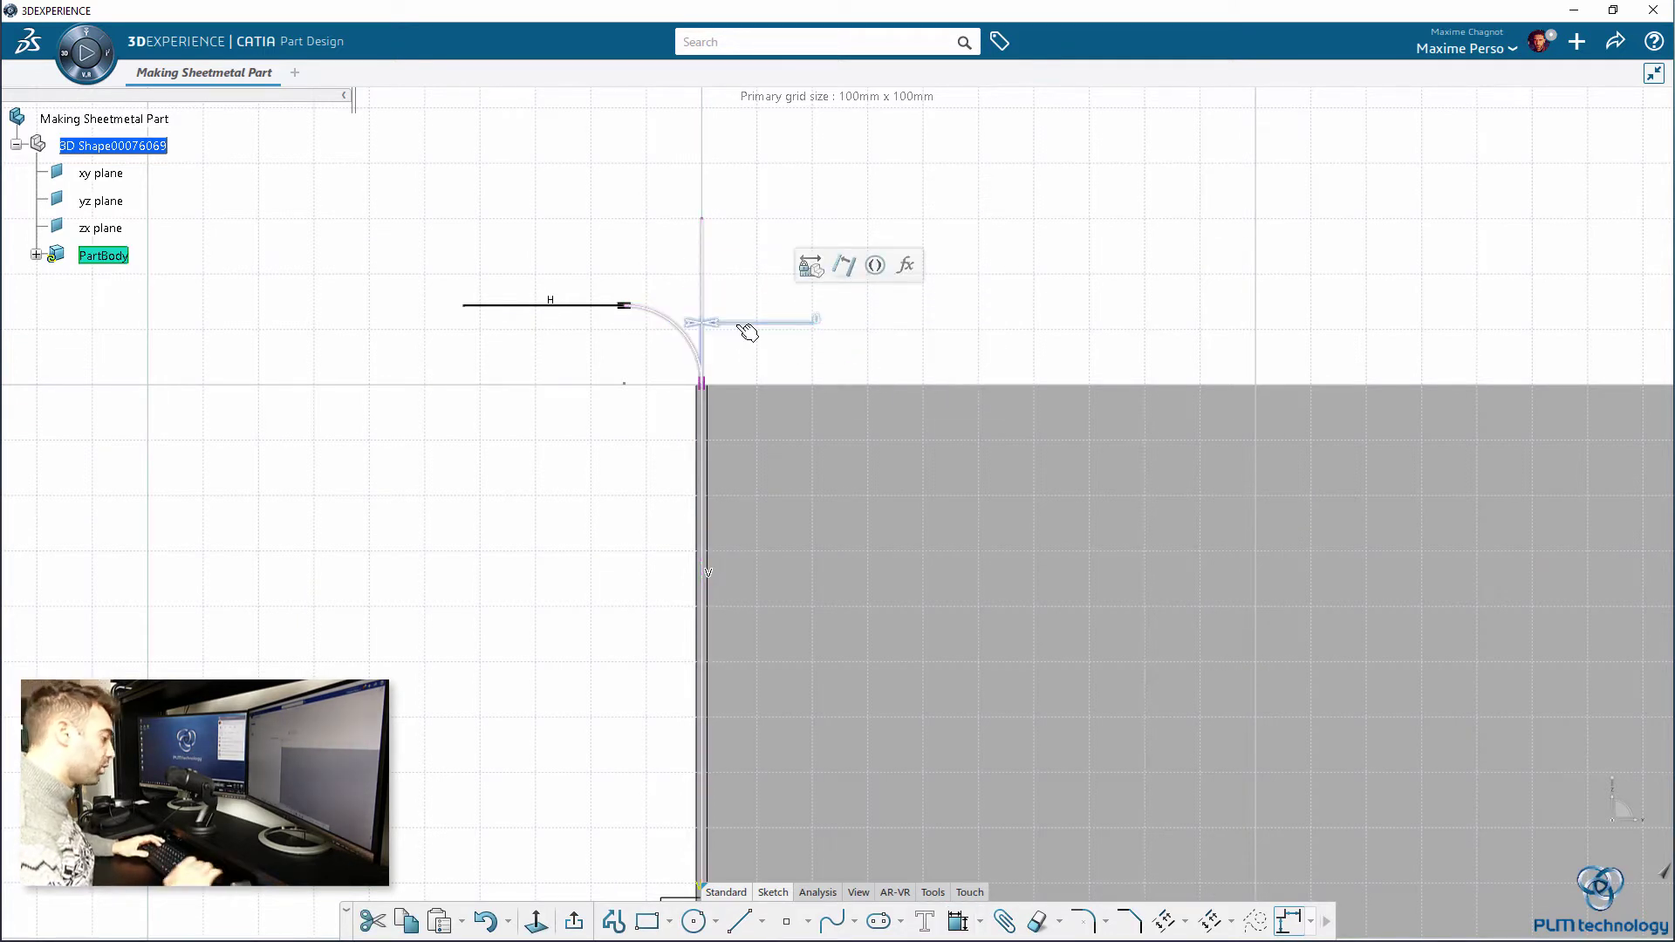
left_click(748, 333)
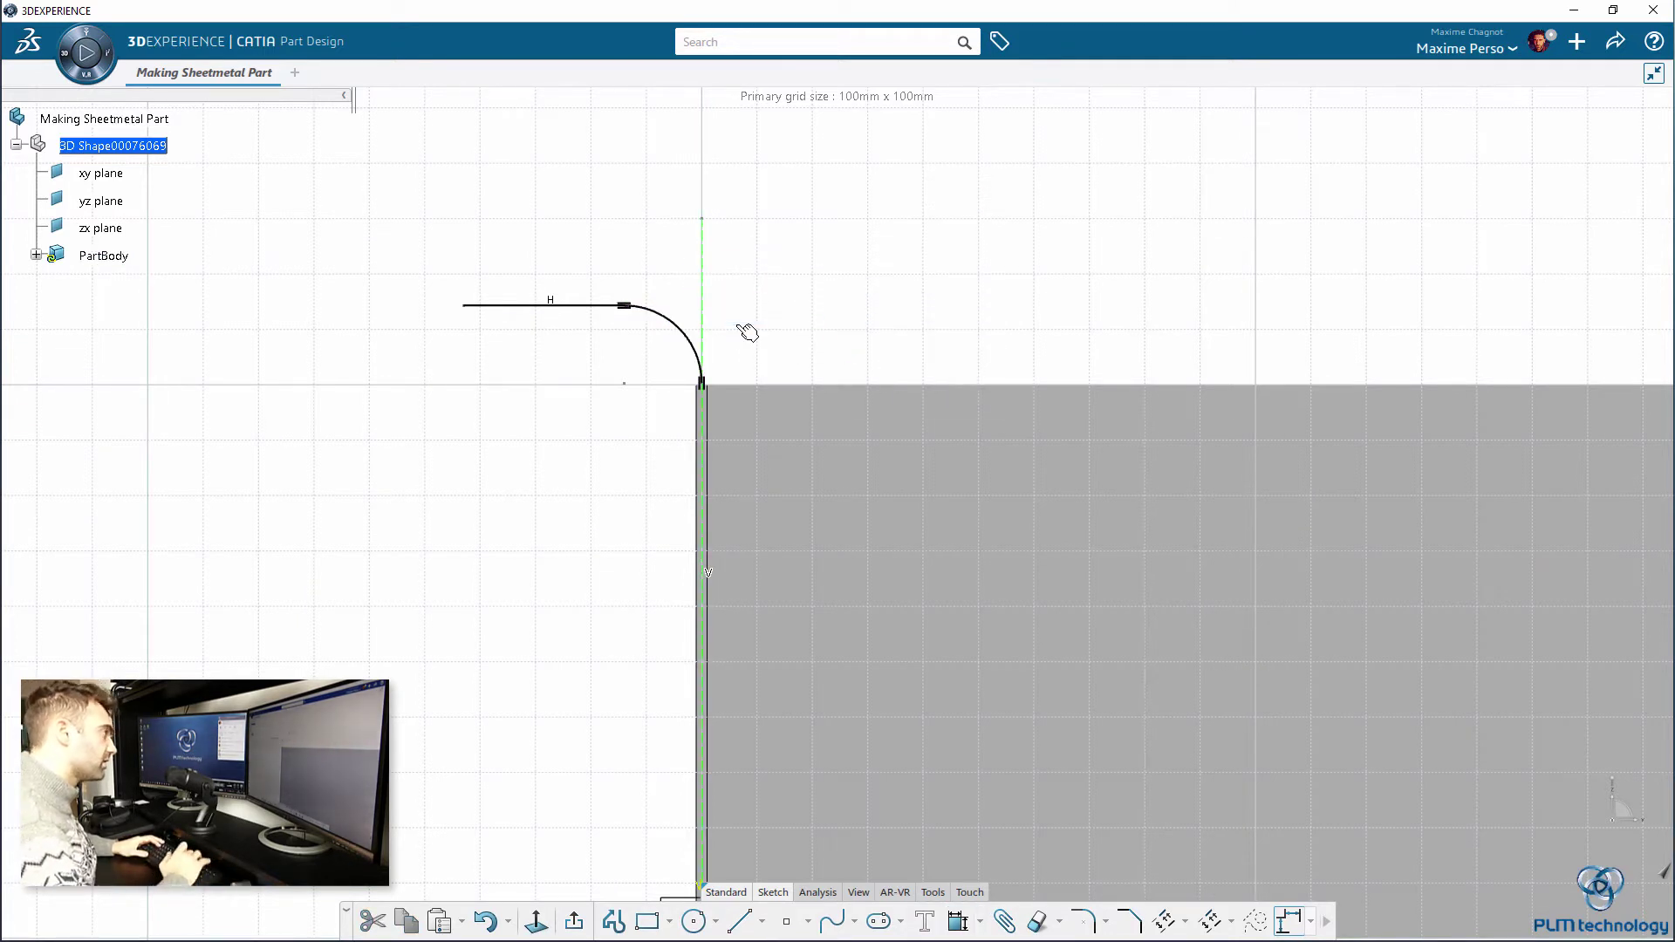
- Dimension the arc's radius and set it to 10 mm
left_click(634, 322)
left_click(921, 289)
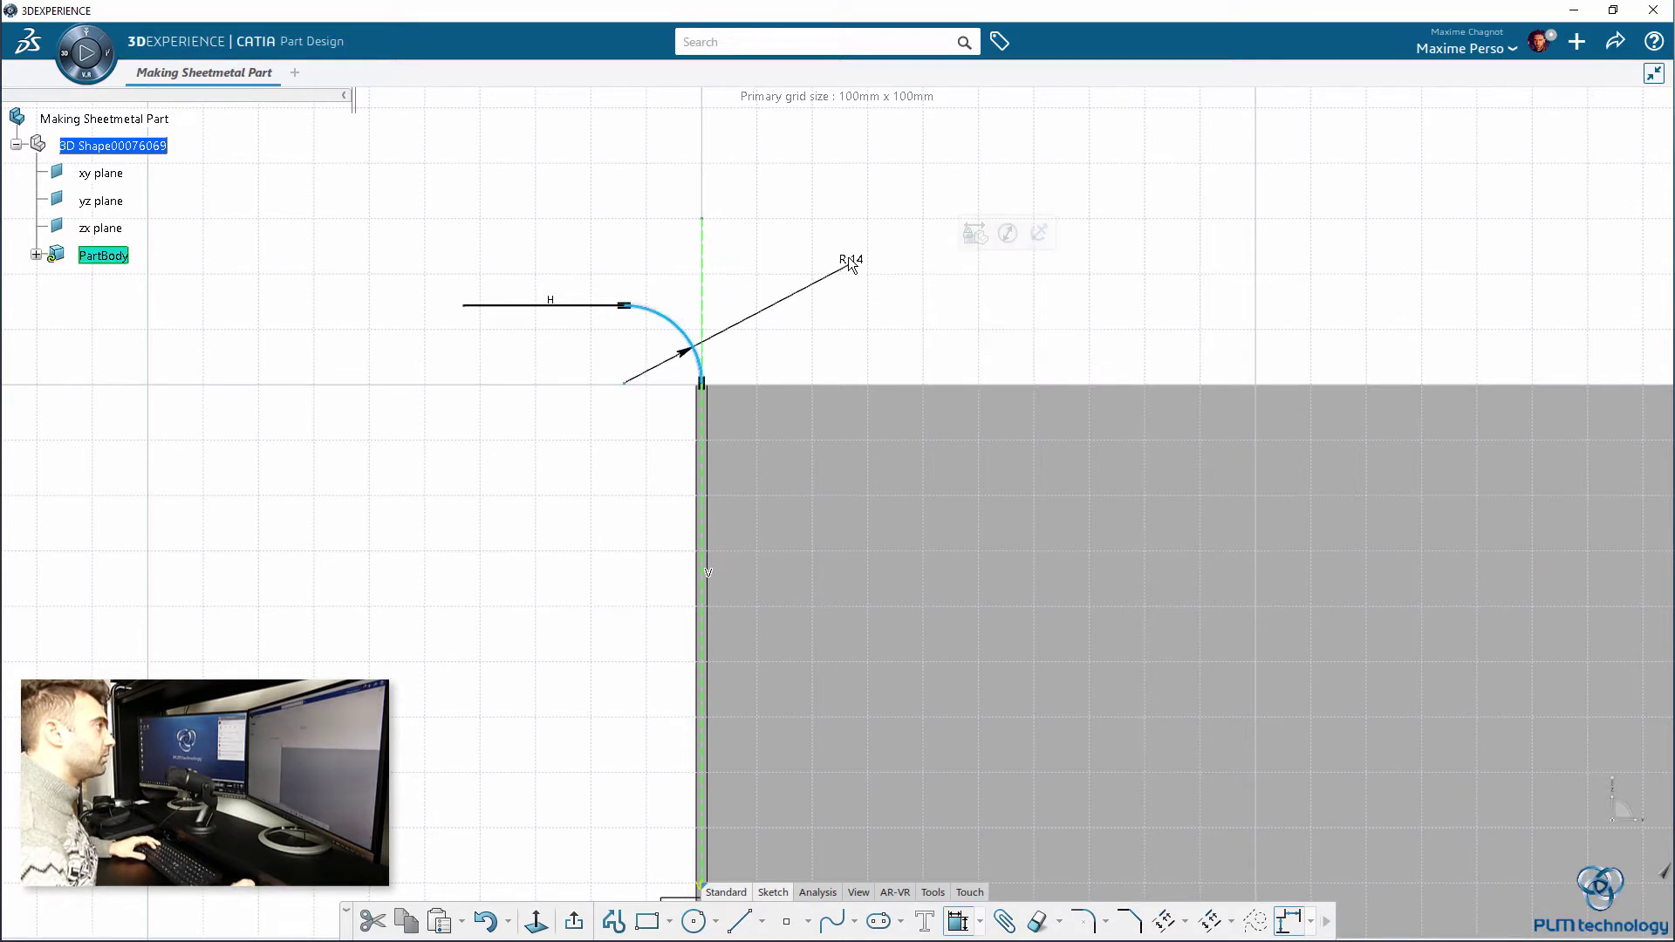
left_click(856, 276)
type("10")
key("Return")
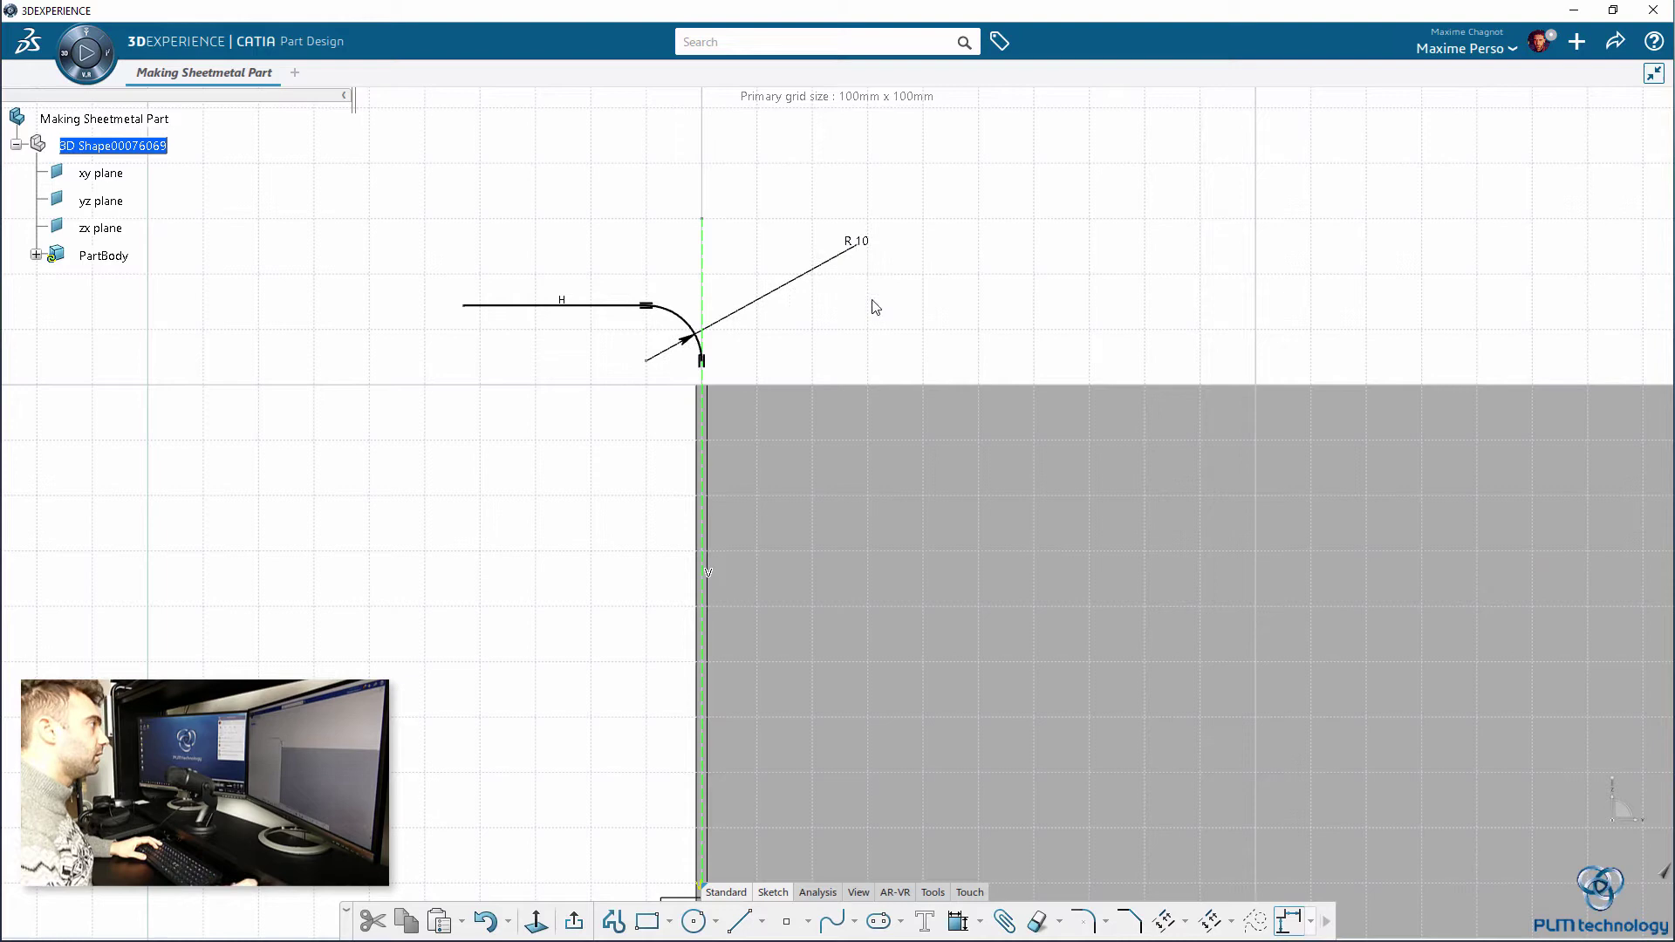
- Constrain the arc's lower endpoint coincident with the top edge at the end of the first wall
scroll(711, 471, "up", 5)
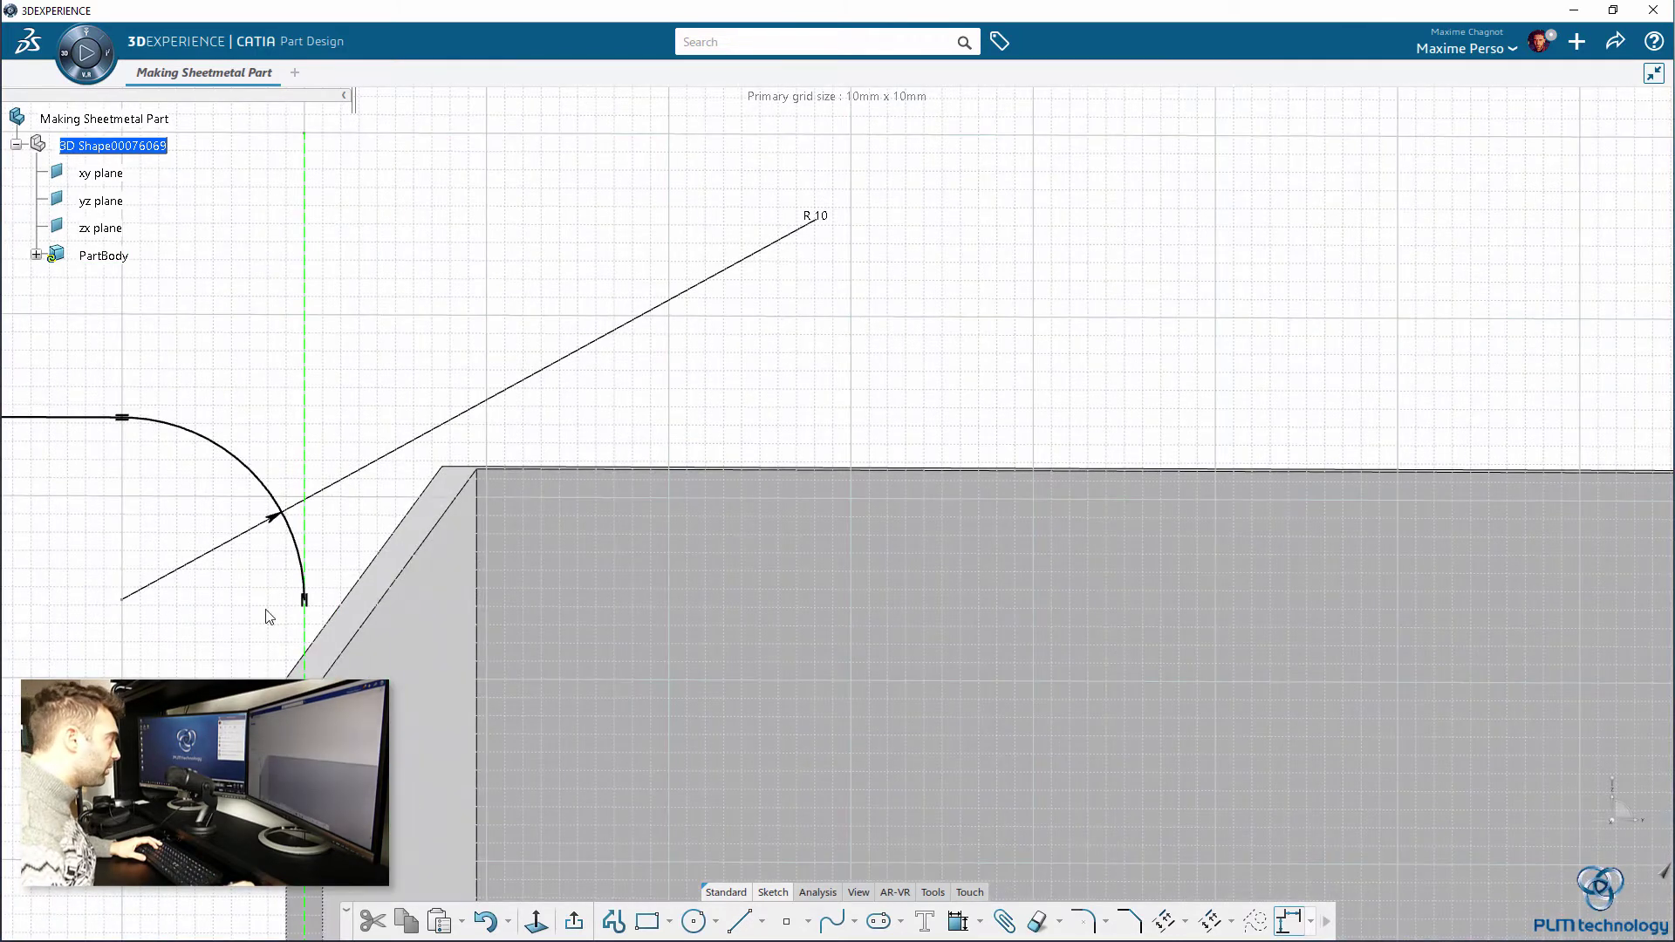
left_click(305, 601)
middle_click_drag(383, 579, 724, 382)
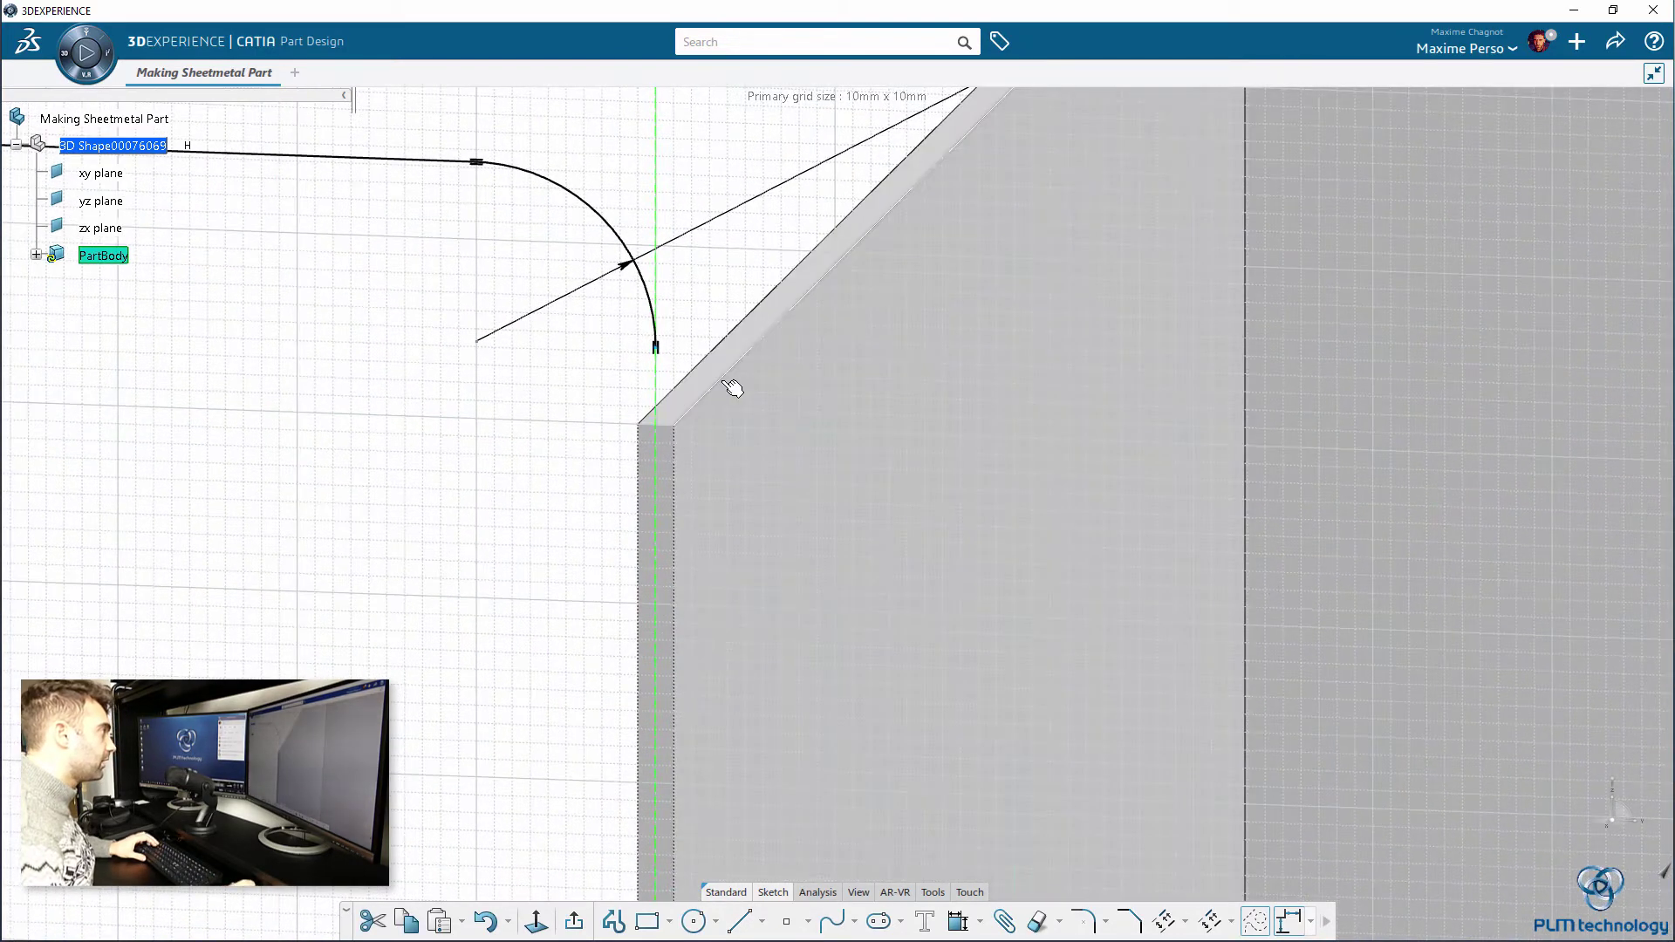
left_click(731, 381)
left_click(887, 311)
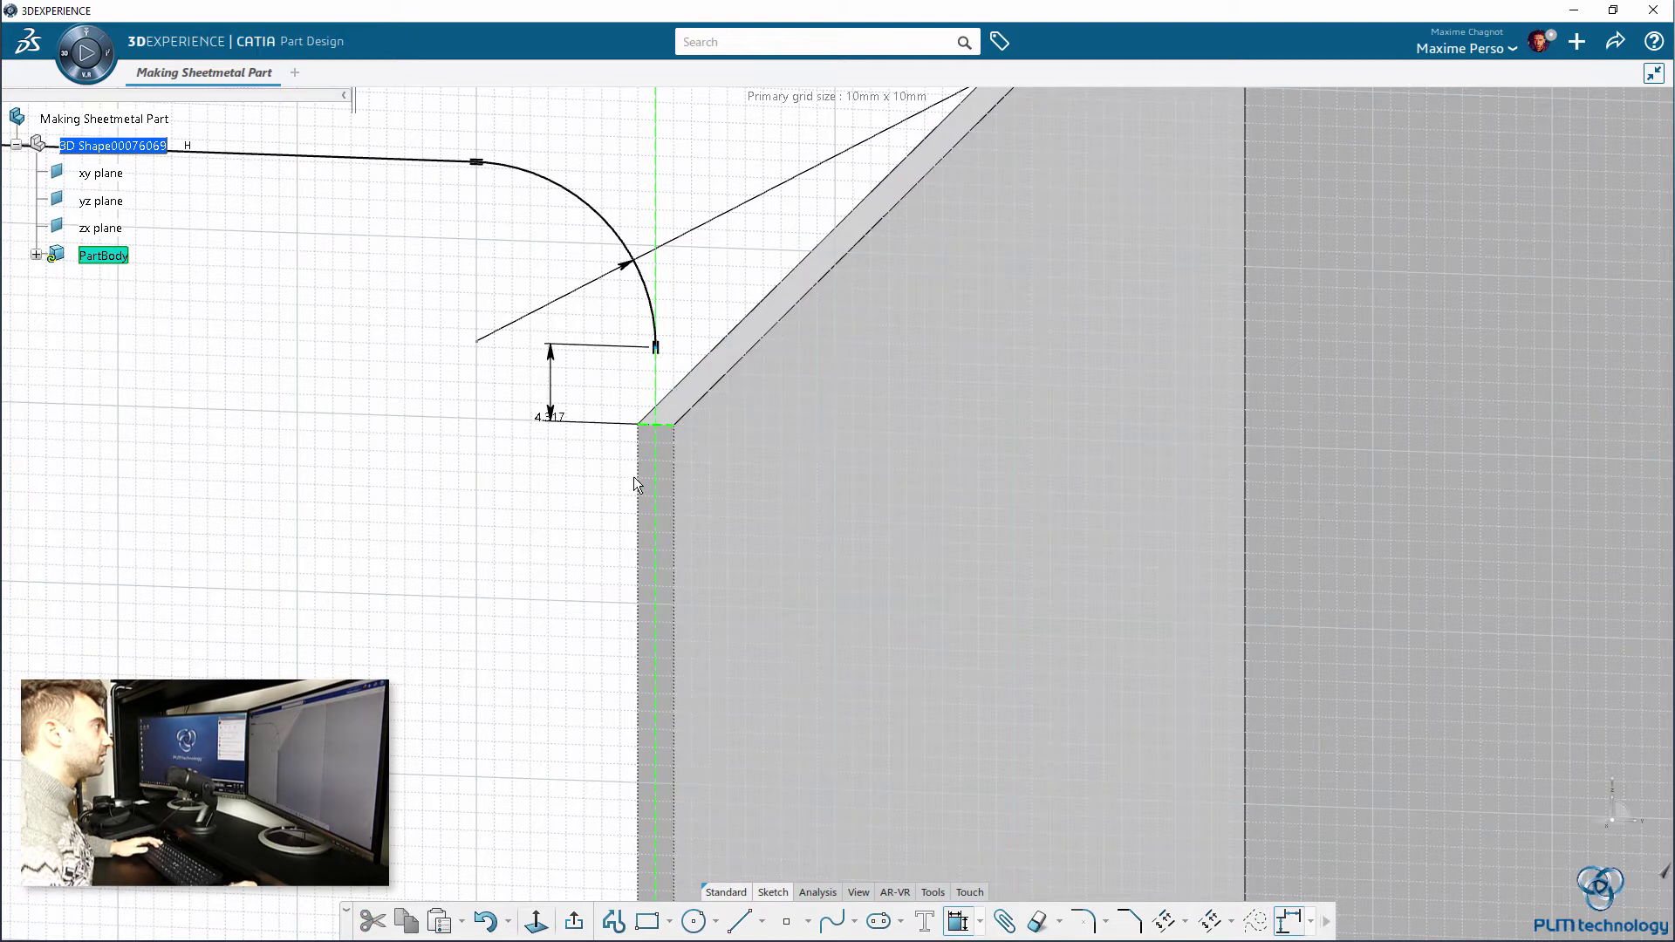
middle_click_drag(579, 486, 468, 538)
right_click(467, 540)
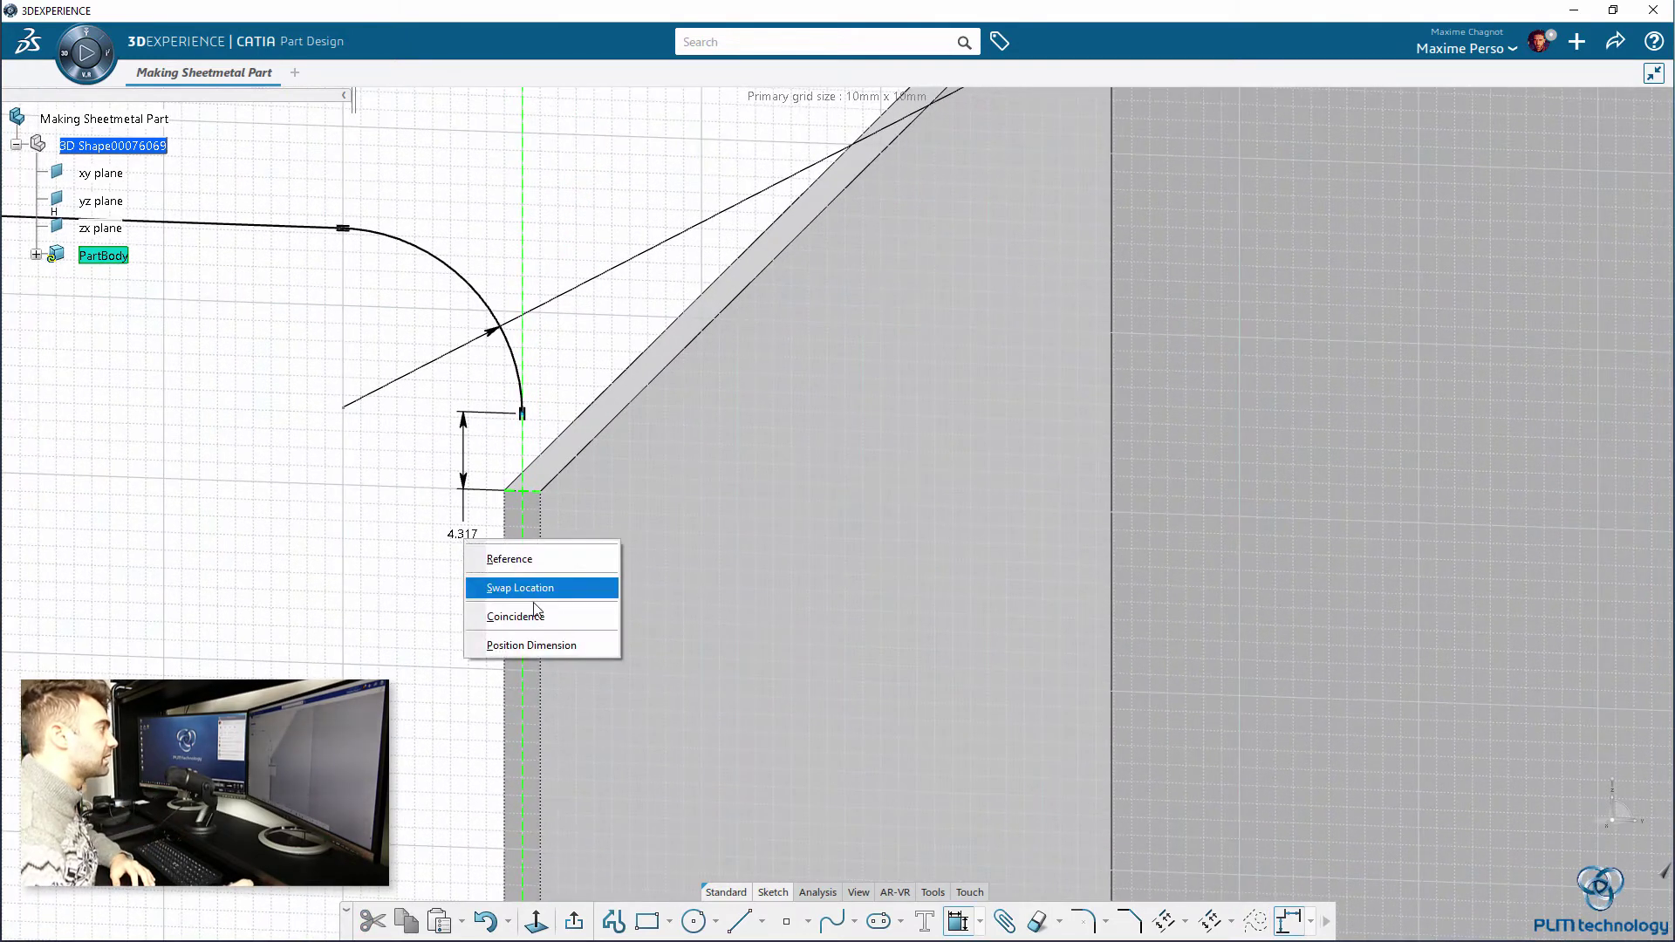
left_click(535, 614)
- Constrain the arc's lower endpoint coincident with the vertical construction line
middle_click_drag(375, 603, 435, 621)
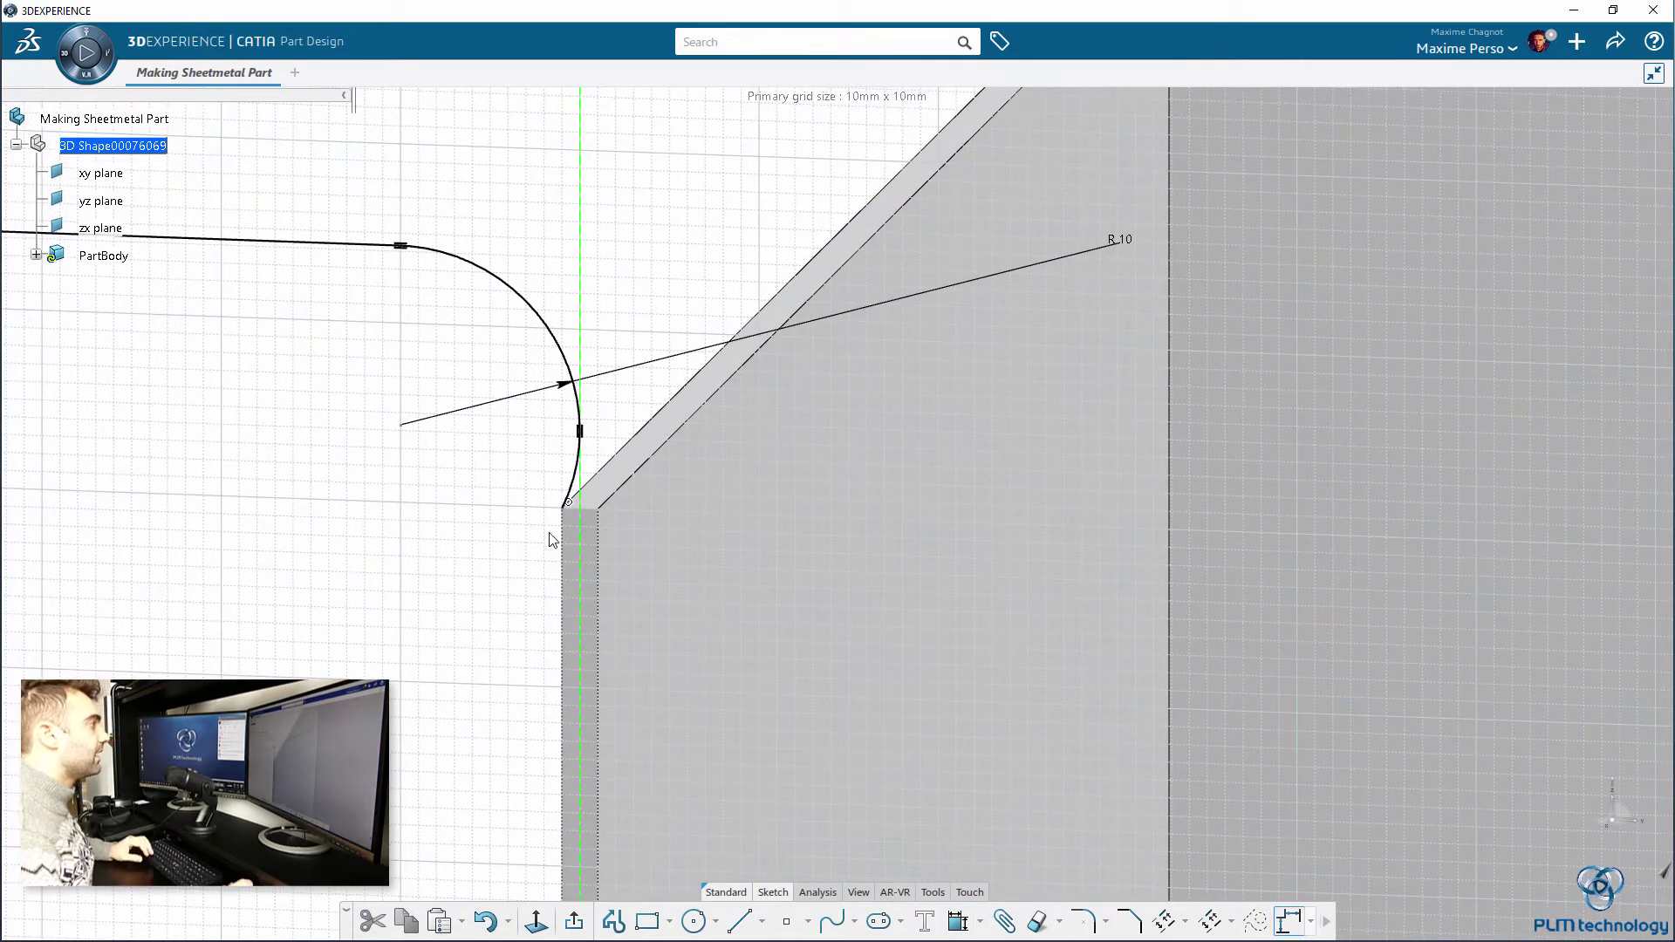
left_click(567, 509)
left_click(582, 488, "ctrl")
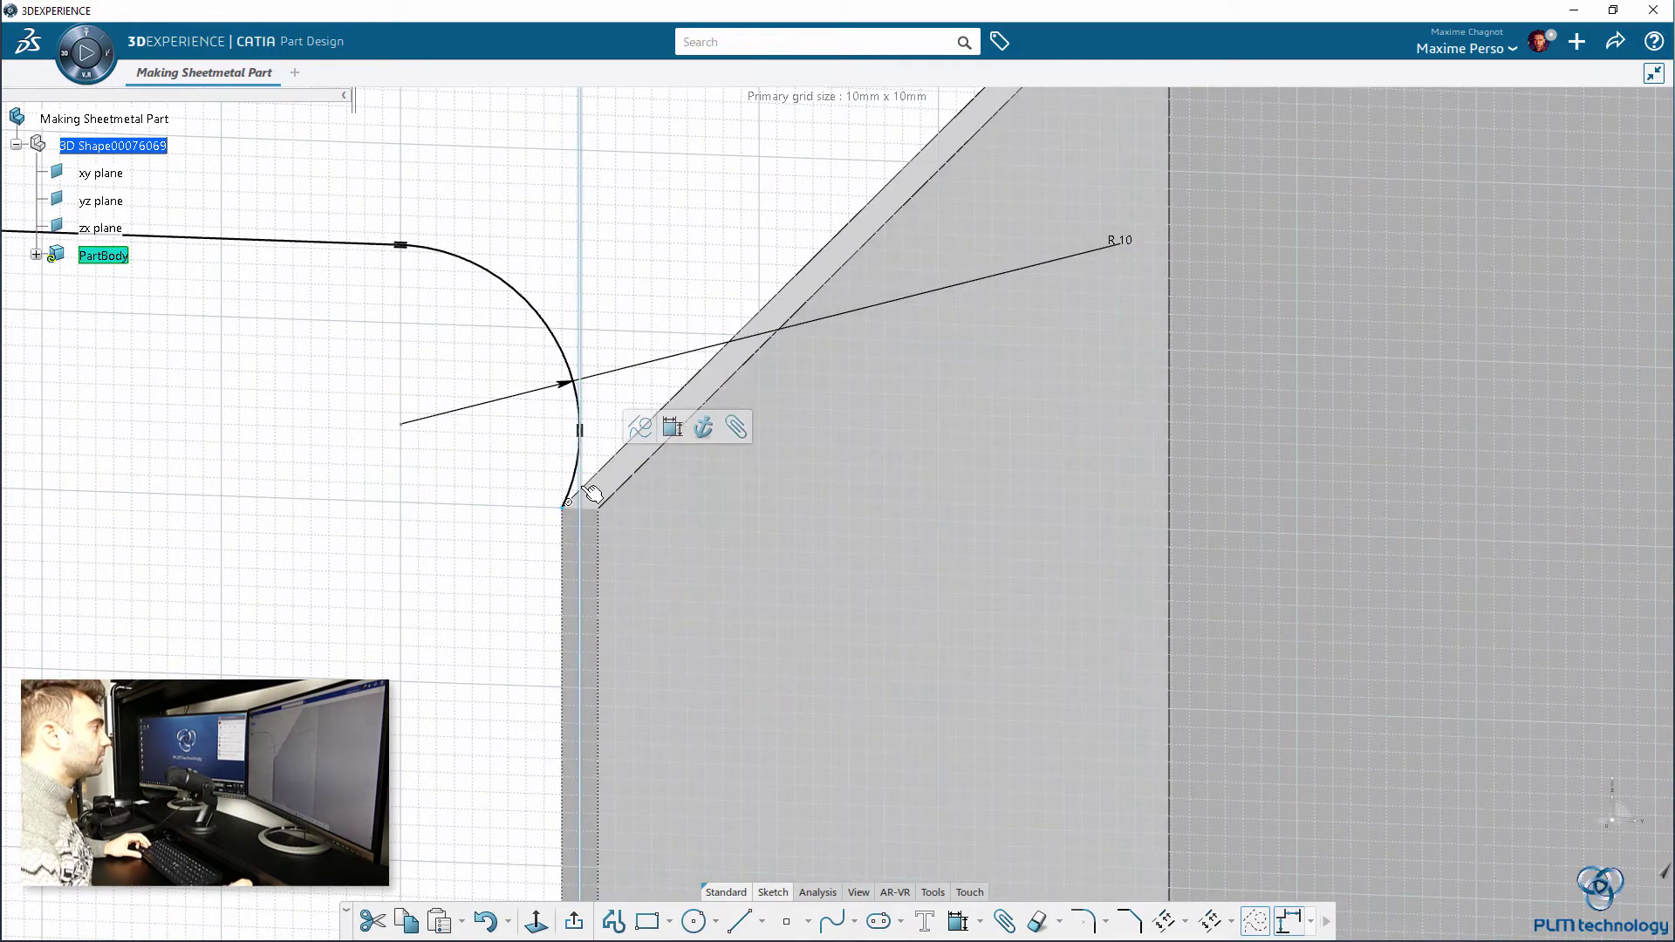
left_click(672, 427)
right_click(658, 267)
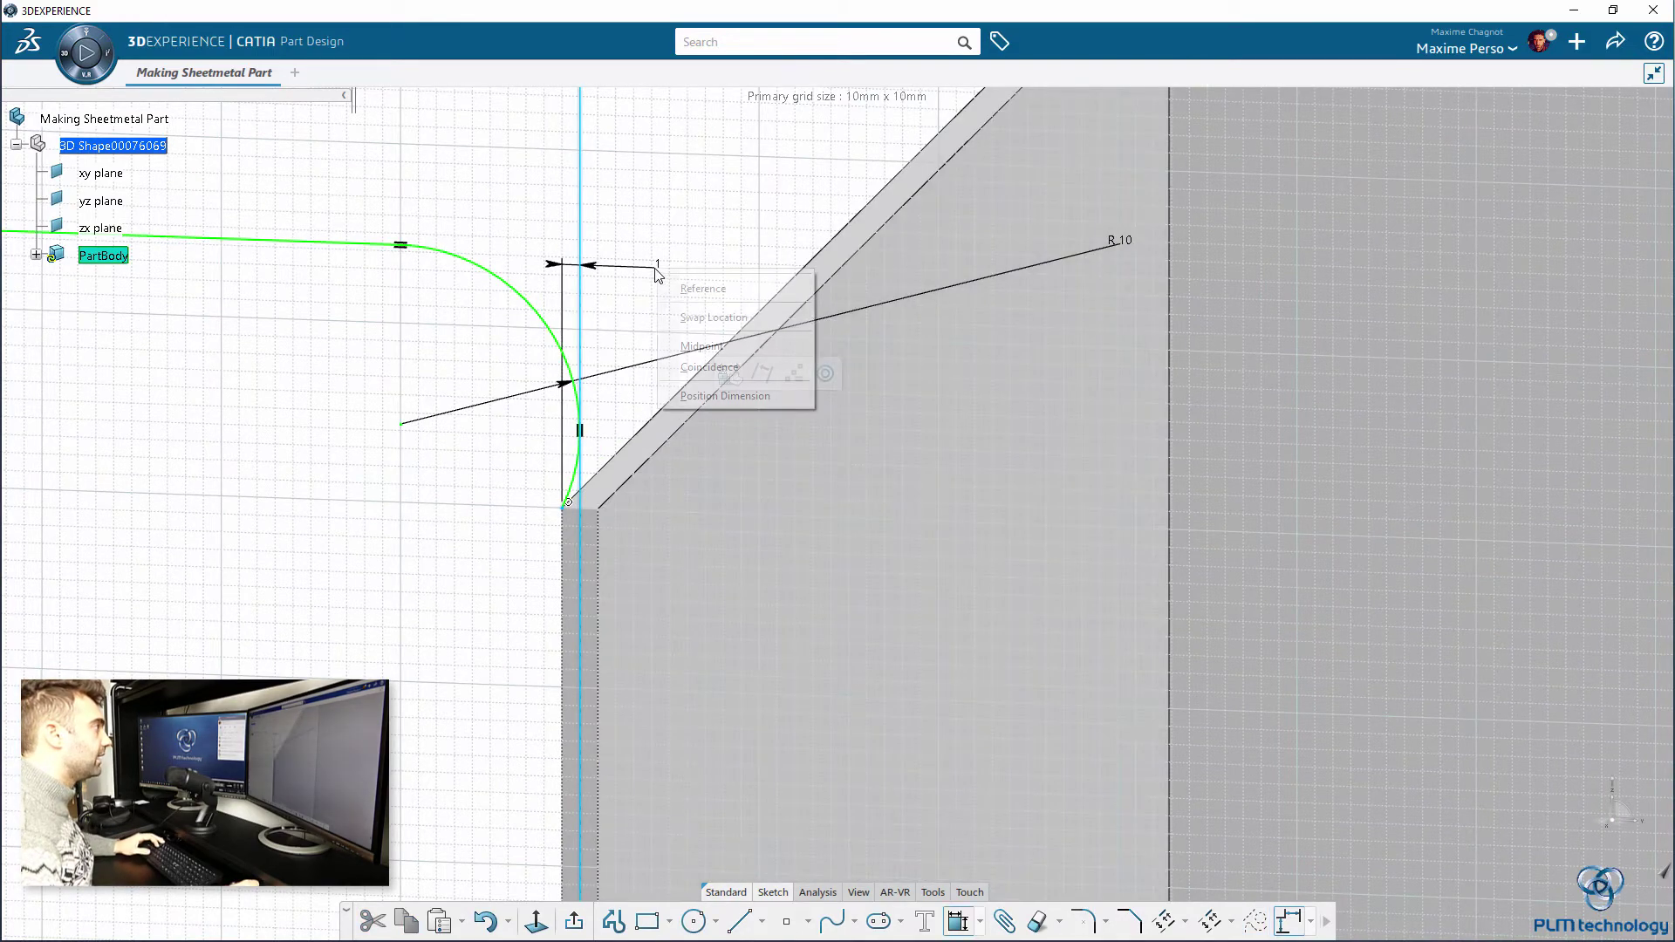
left_click(700, 365)
- Dimension the horizontal line's length to 25 mm and exit the sketch
scroll(535, 476, "down", 3)
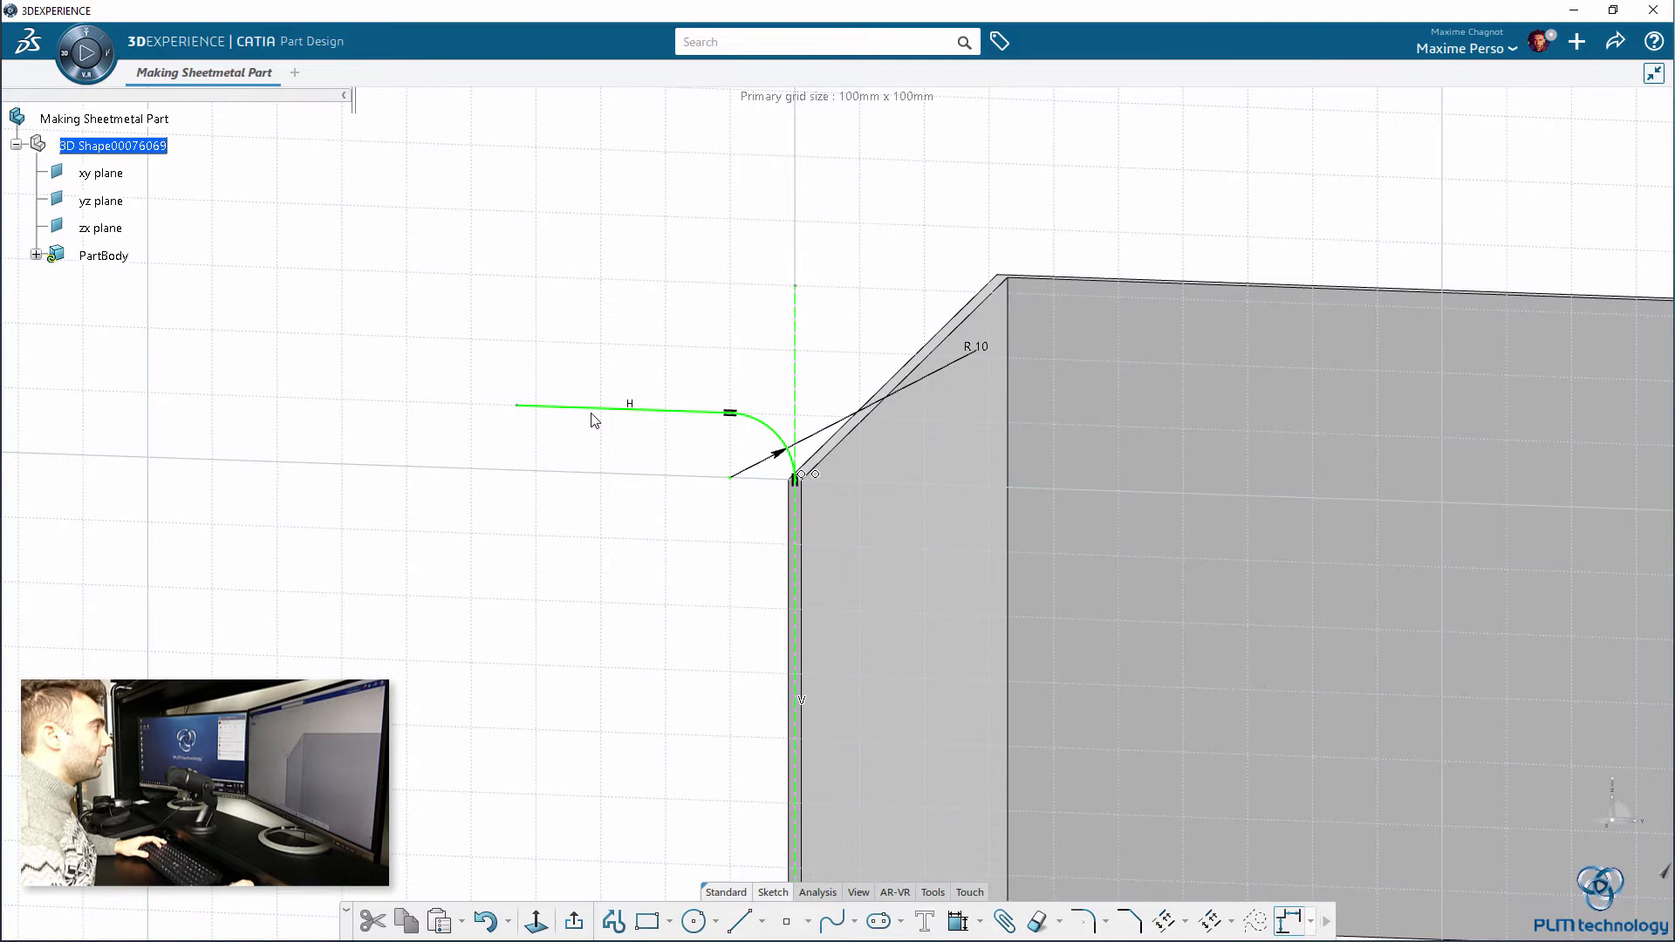
left_click_drag(605, 409, 633, 409)
left_click(846, 353)
left_click(703, 320)
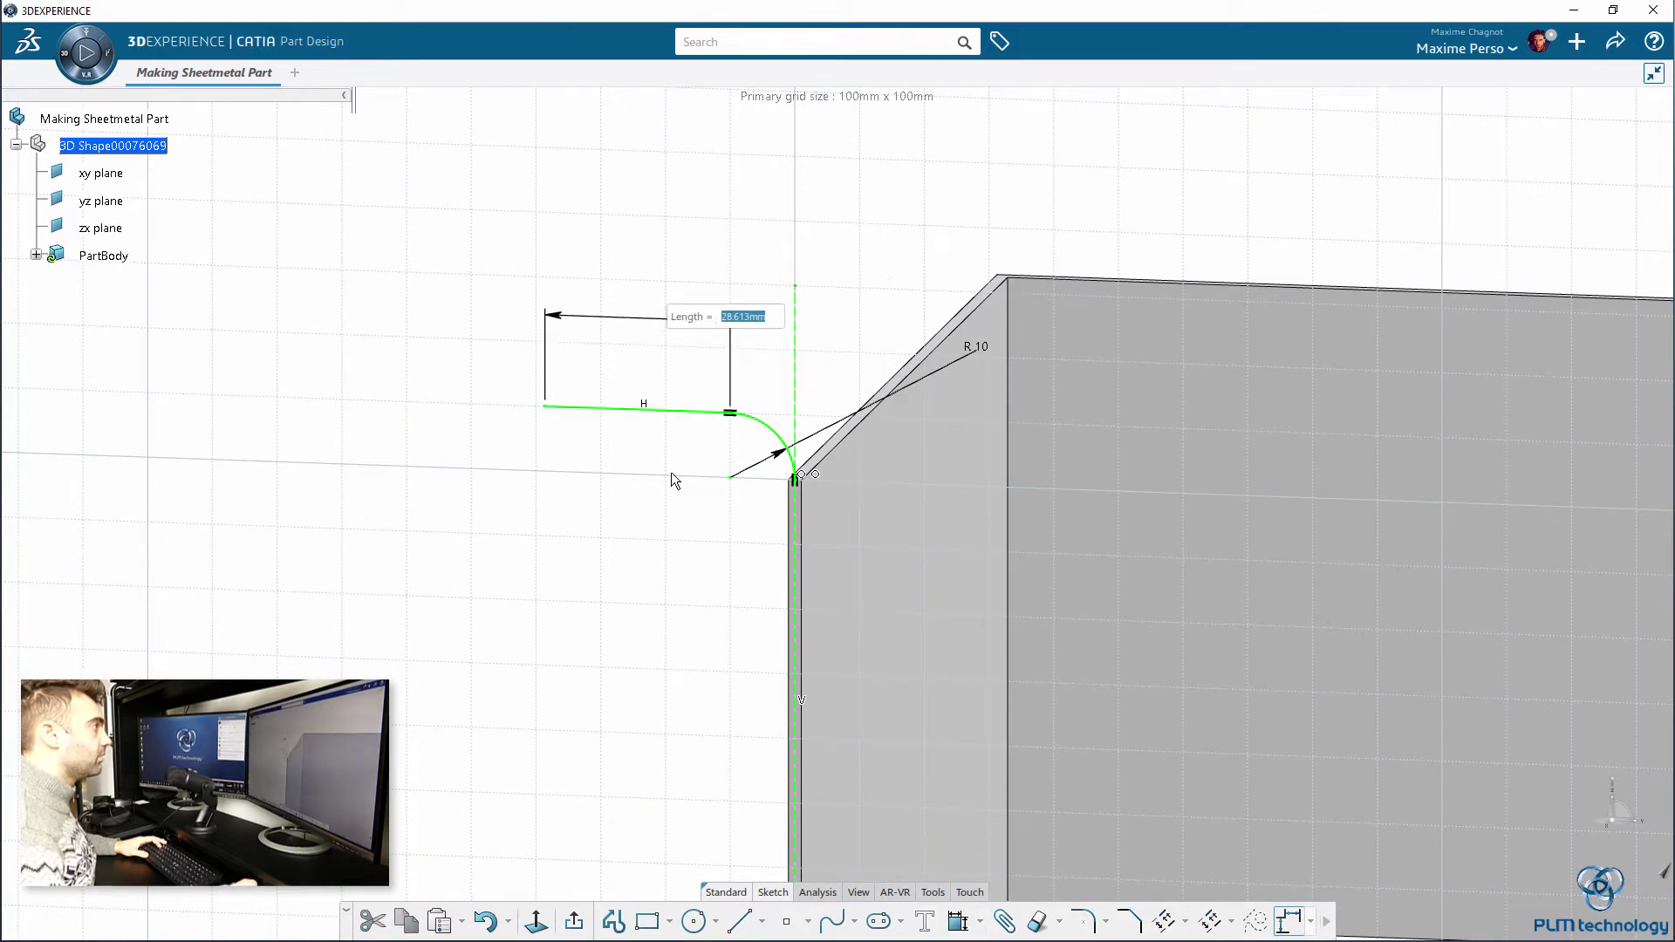
type("25")
key("Return")
mouse_move(432, 507)
middle_mouse_down()
mouse_move(383, 488)
mouse_move(383, 629)
middle_mouse_up()
left_click(573, 920)
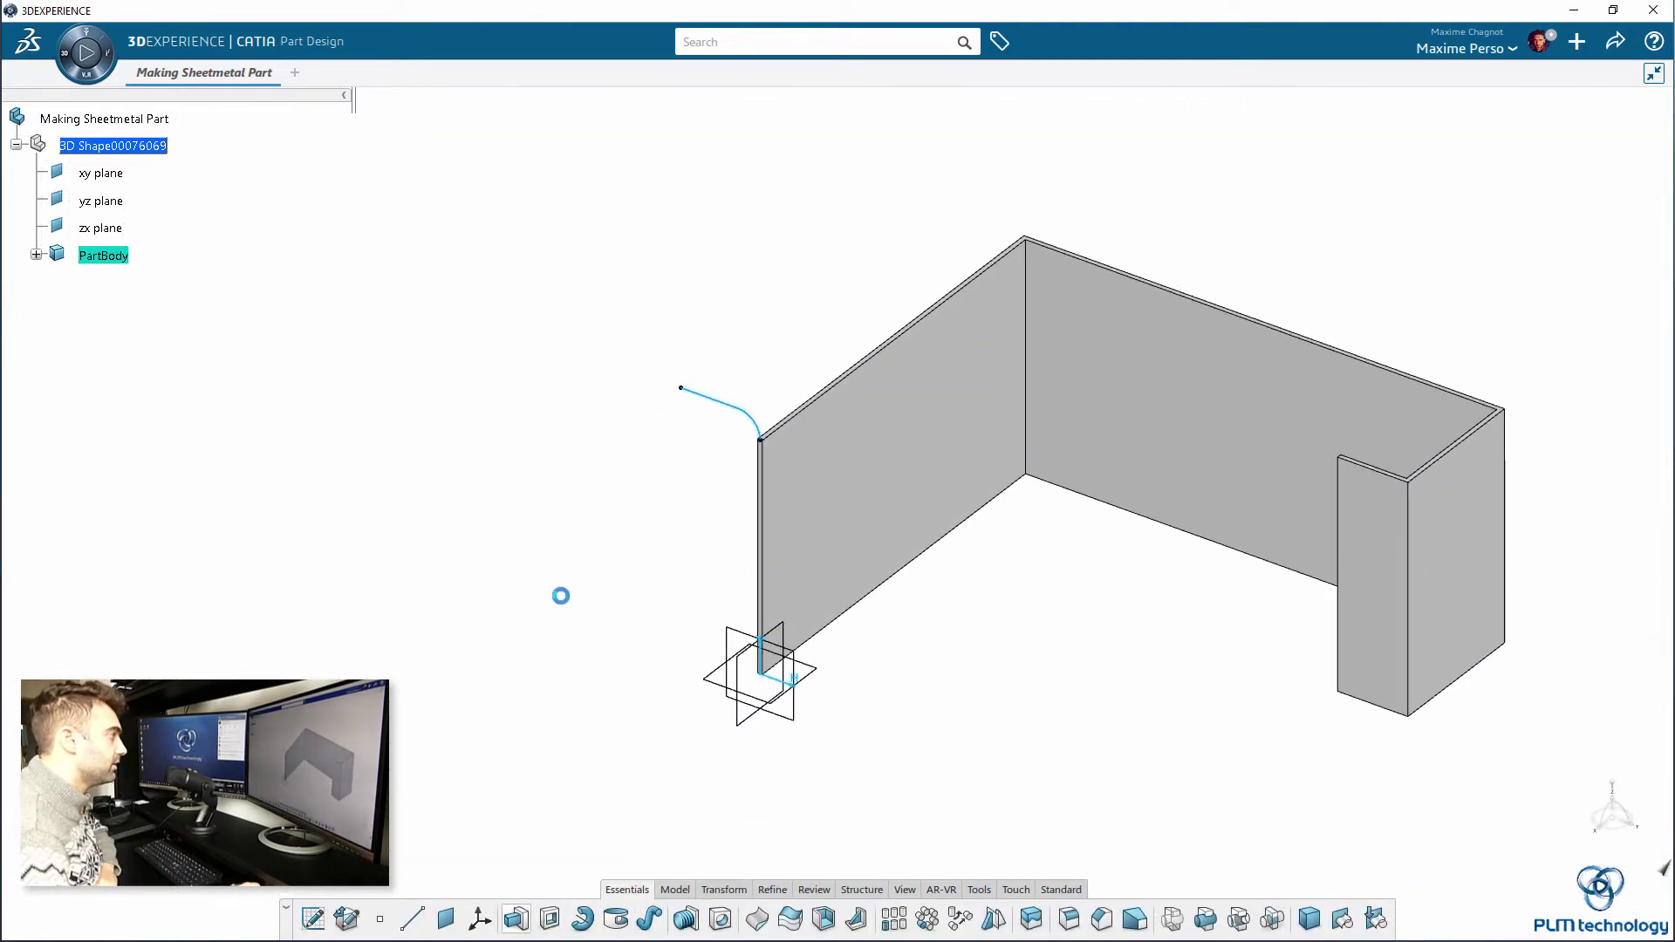
- Define a thick Pad from the curved flange sketch, reverse its direction along the wall, set its length to 150 mm, and preview it
left_click(935, 543)
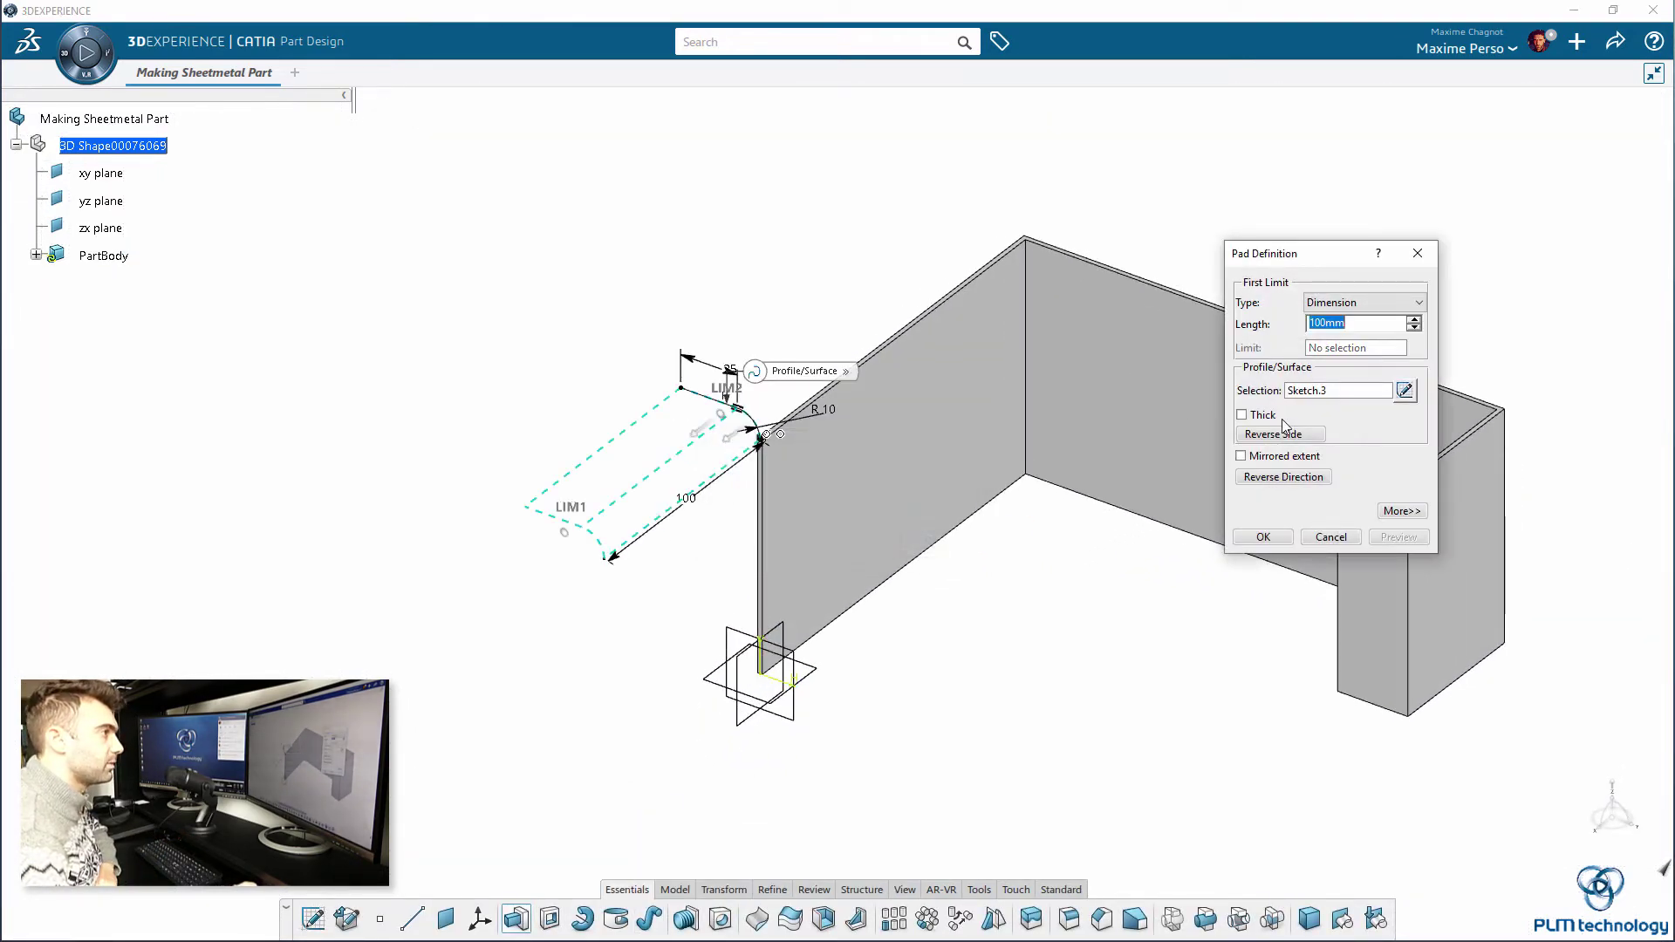
left_click(1241, 415)
left_click(1283, 478)
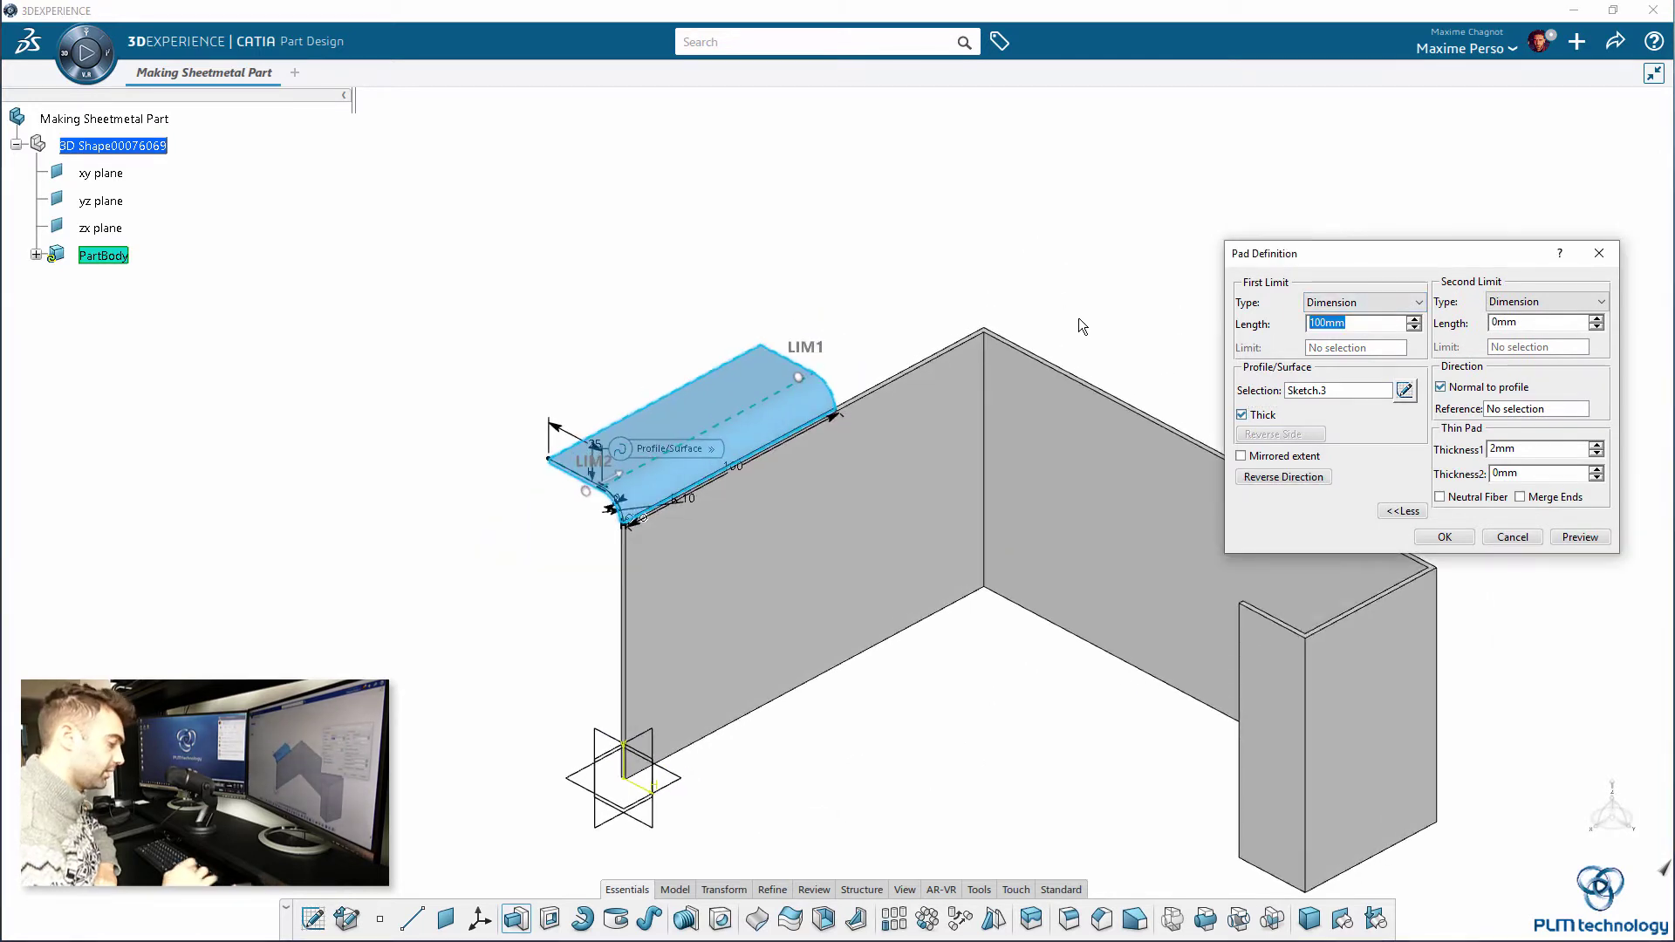
type("150")
left_click(1580, 536)
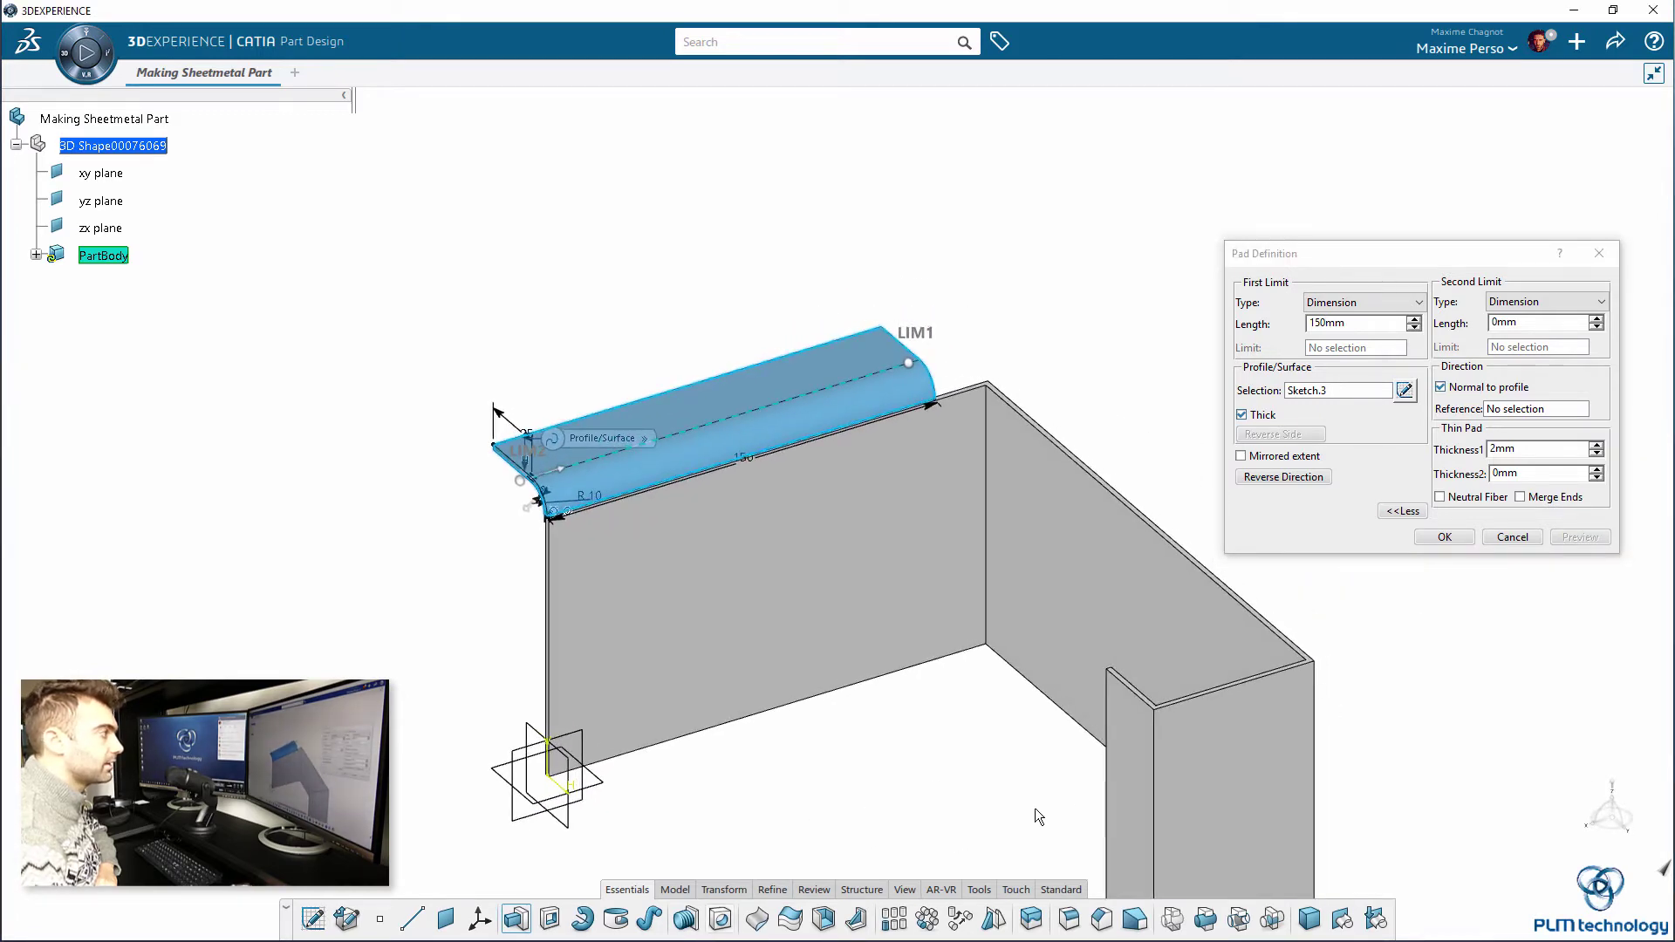
- Enable Neutral Fiber so the flange's 2 mm thickness is centred on the sketch, and create the pad
middle_click_drag(740, 659, 991, 696)
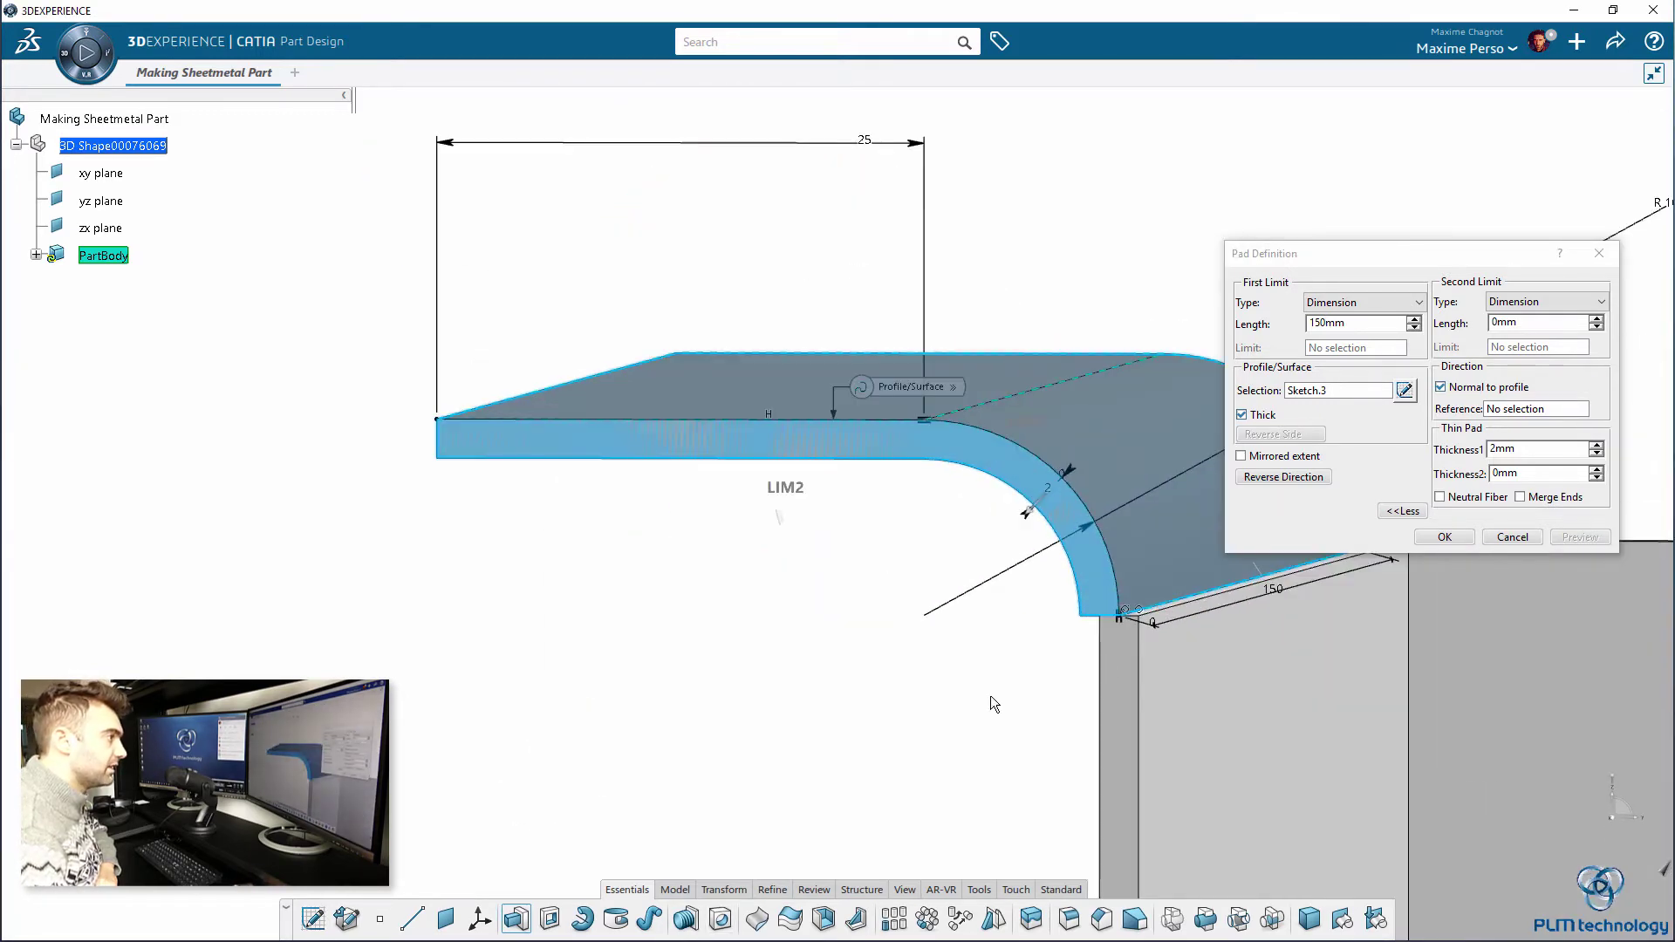
middle_click_drag(720, 704, 699, 653)
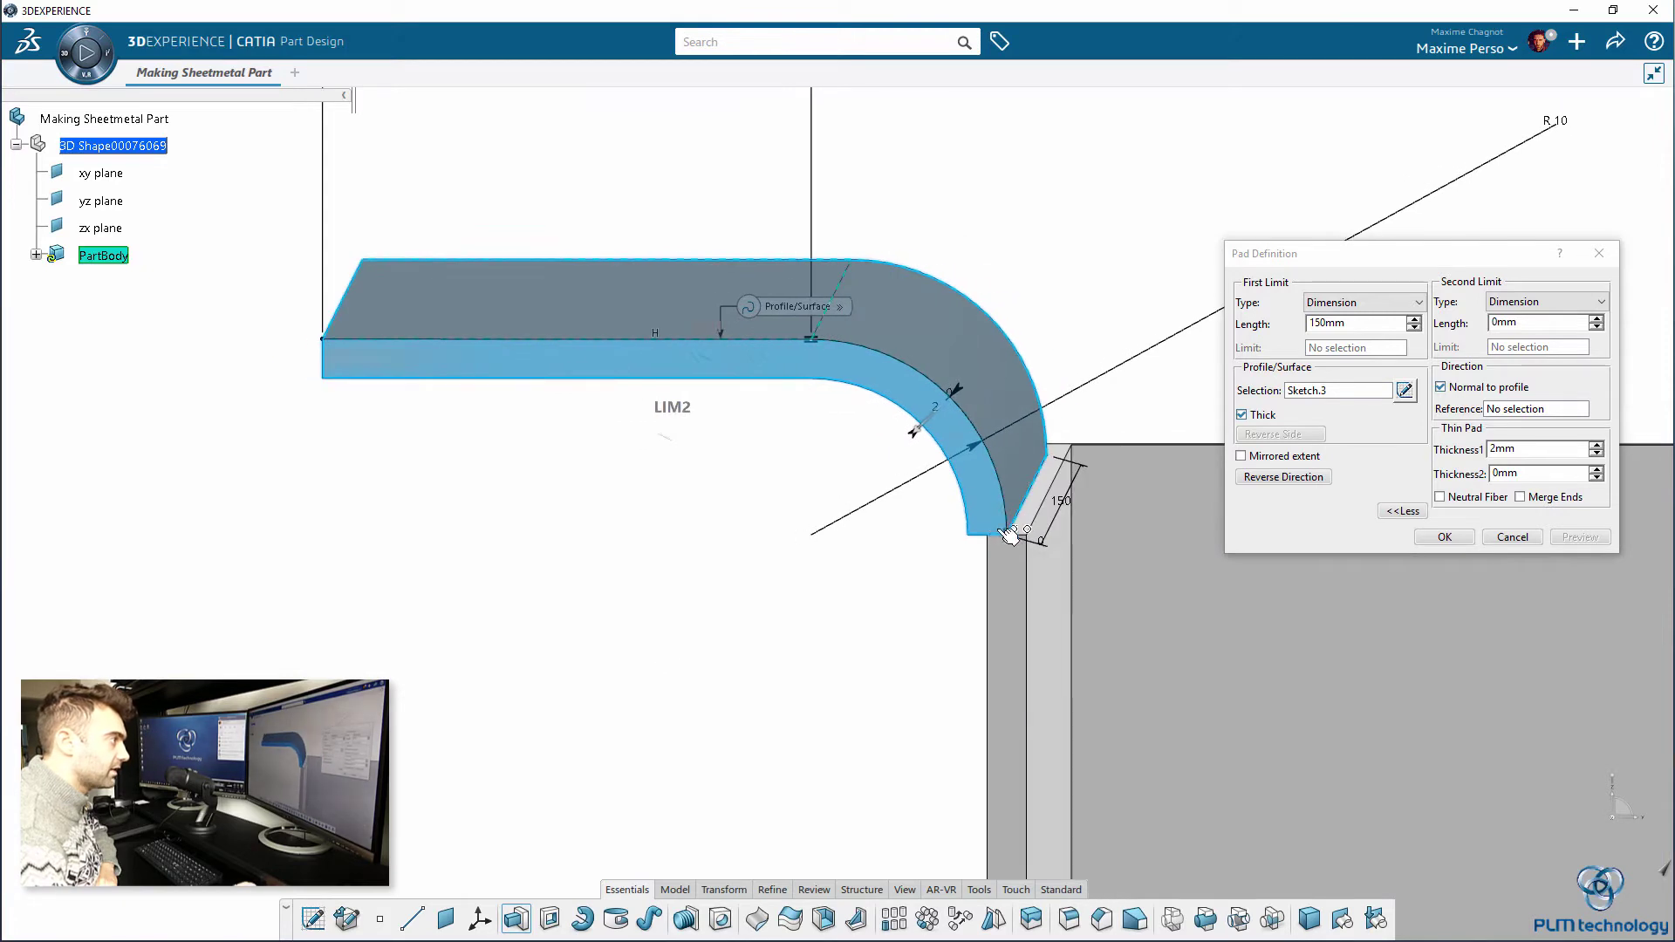
left_click(1440, 497)
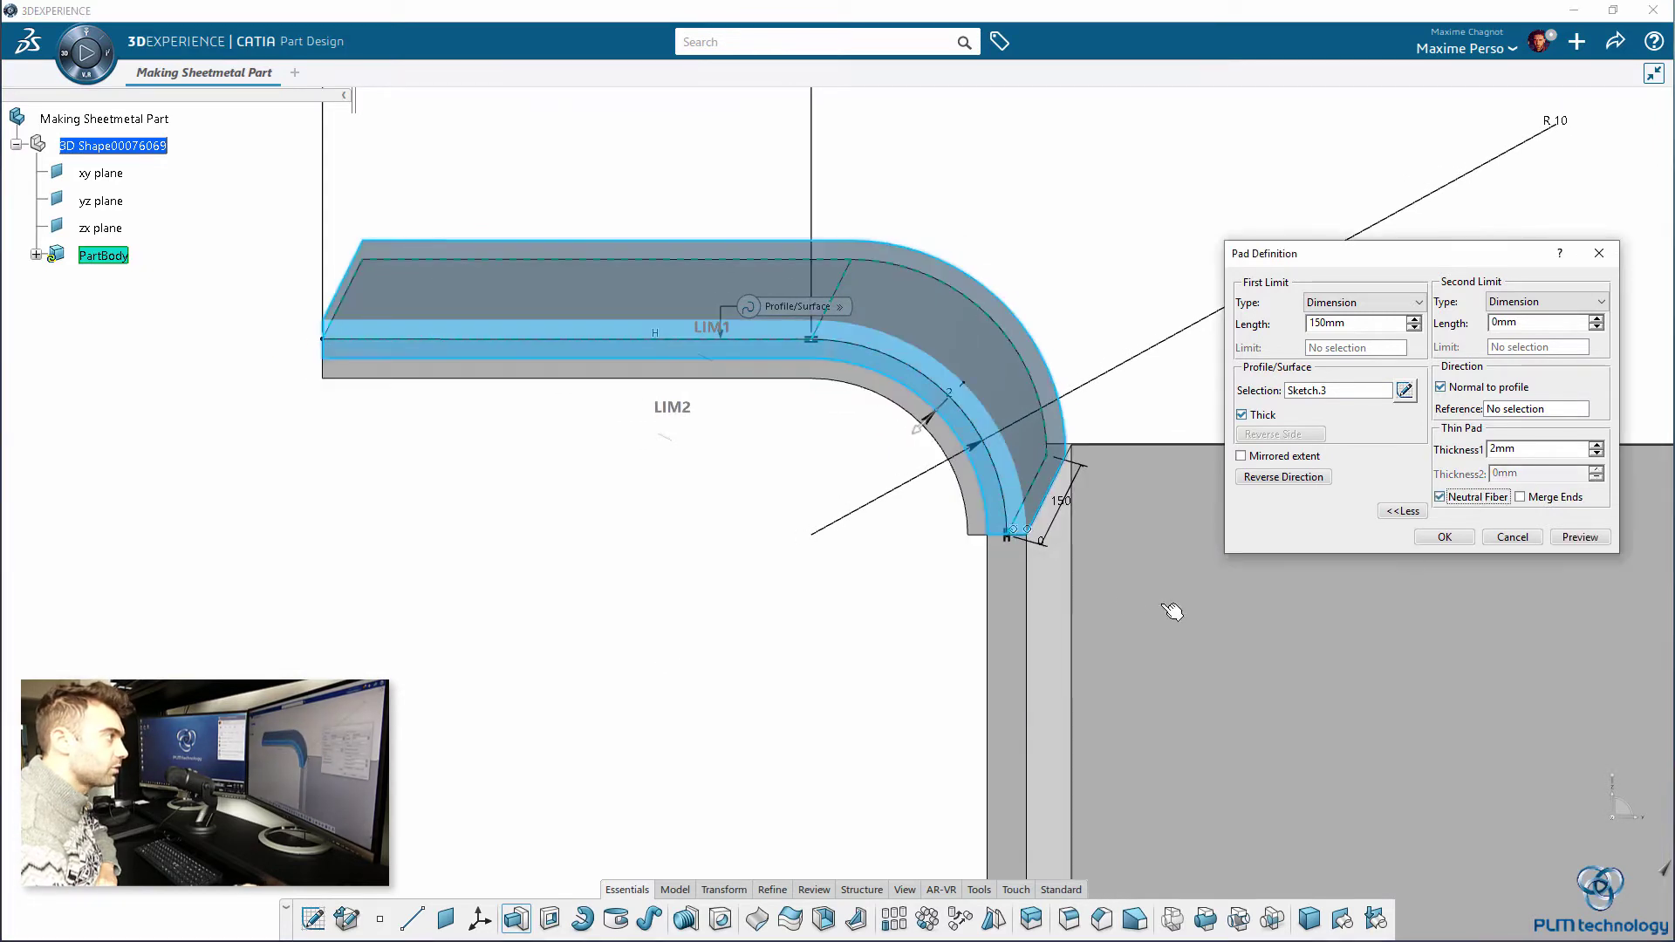
left_click(1445, 537)
- Start a new sketch on the outer face of the long wall
middle_click_drag(579, 695, 1204, 724)
left_click(804, 572)
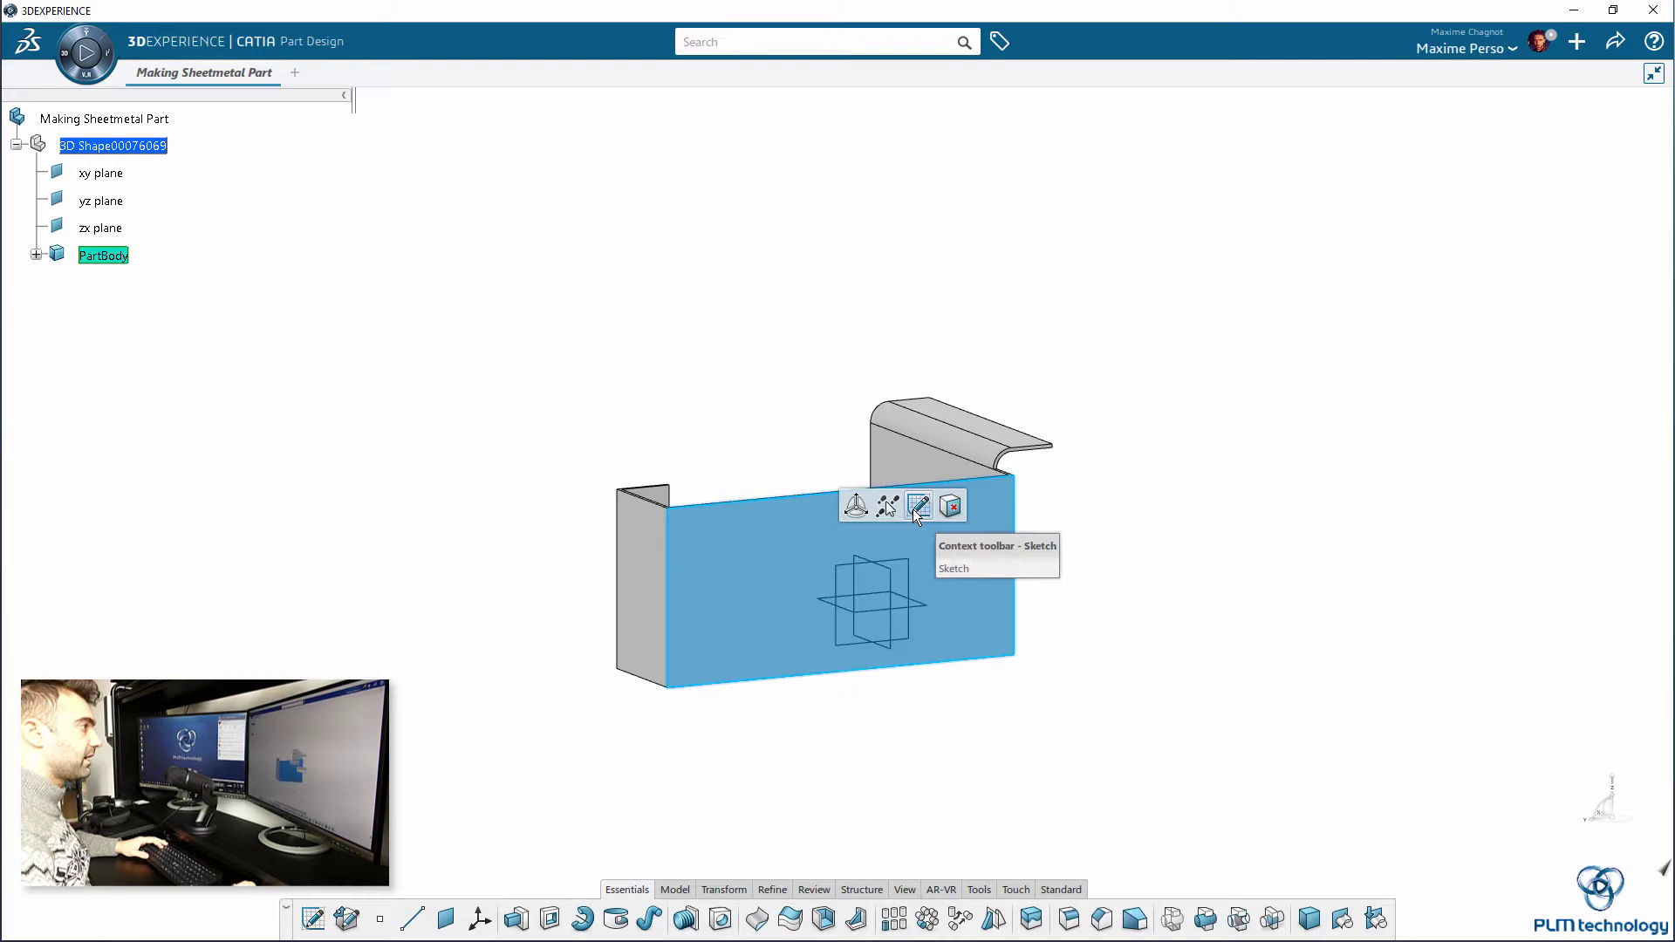
left_click(920, 507)
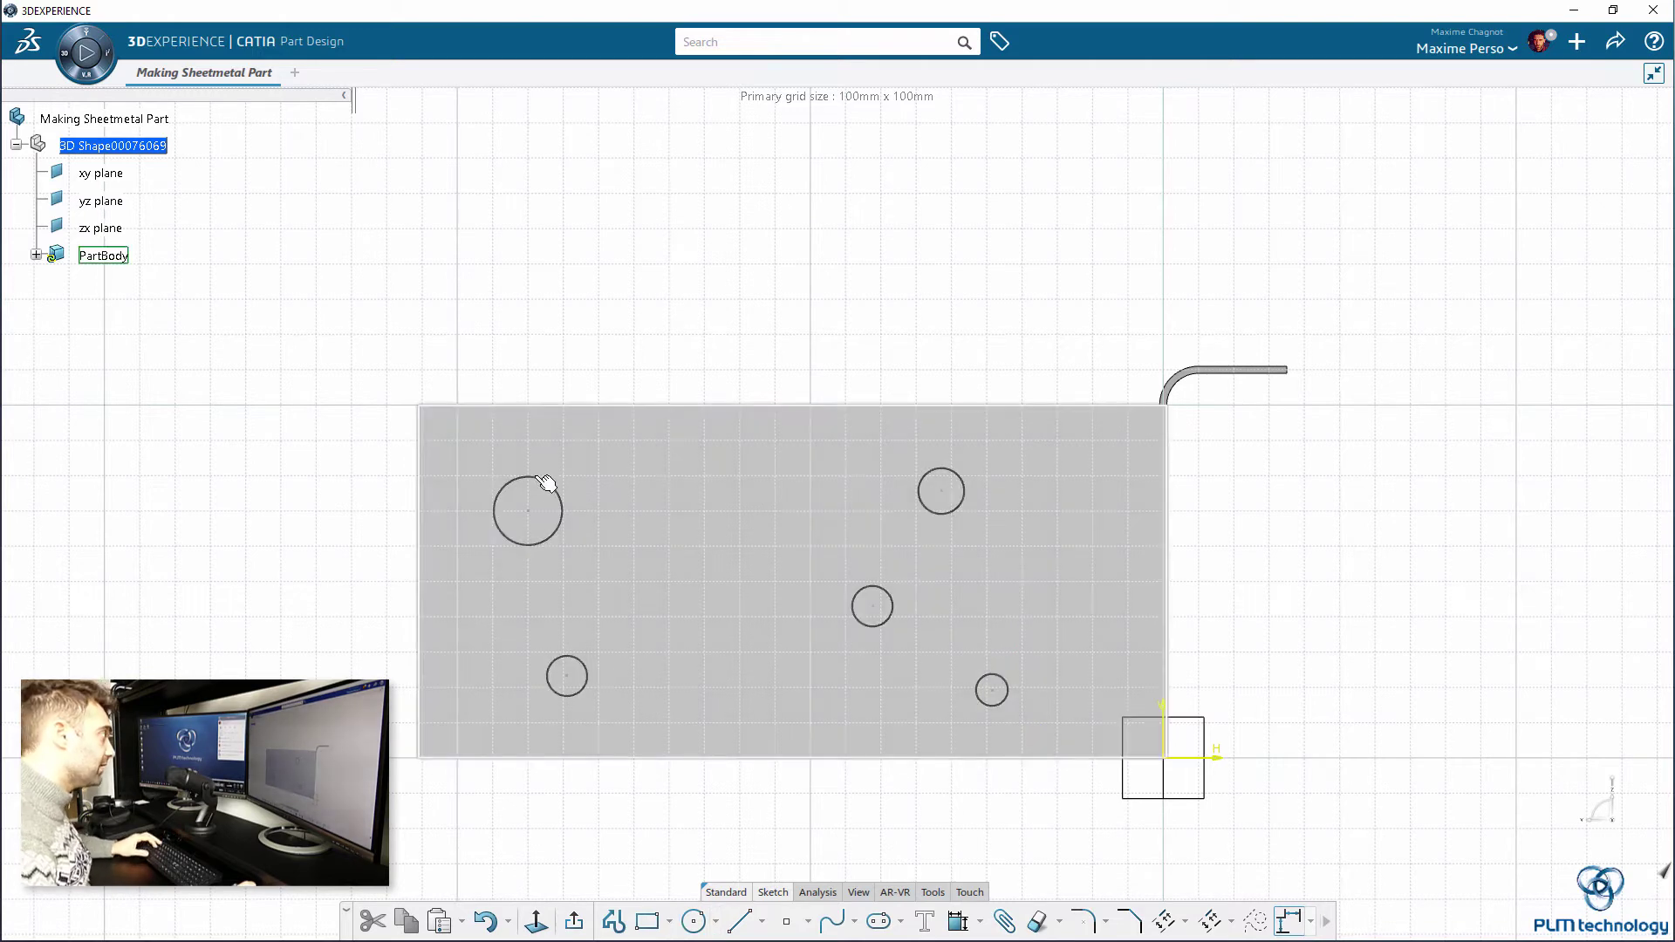
- Dimension the largest circle on the long wall's face with a diameter of 5 mm
left_click(546, 484)
left_click(717, 417)
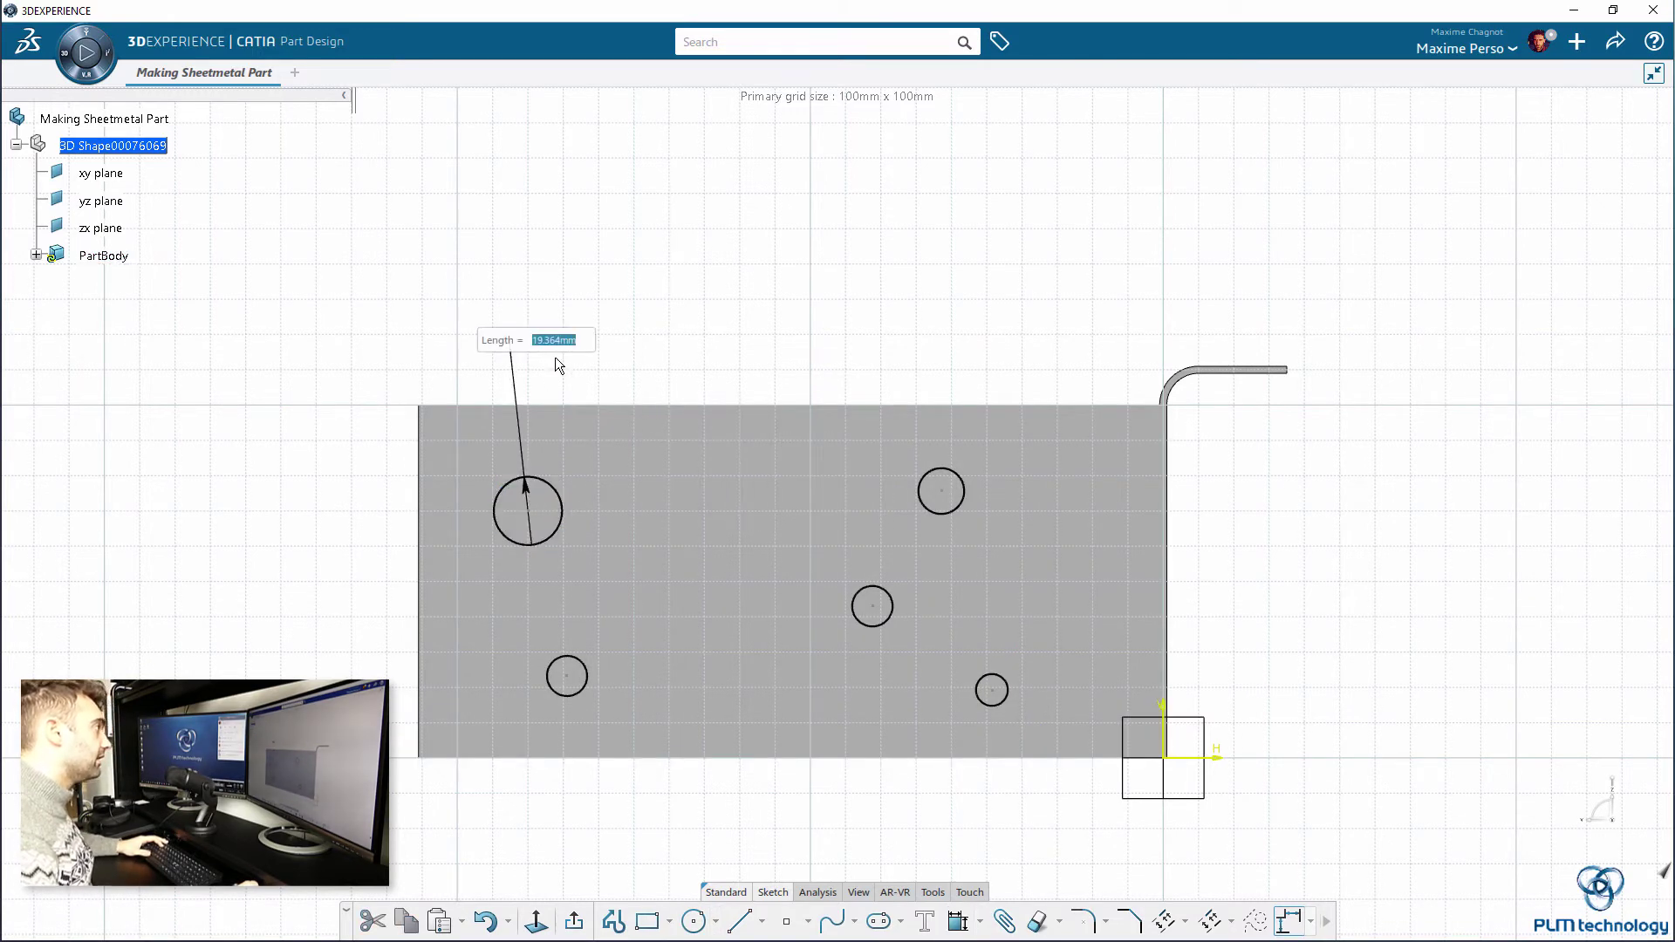
key("Return")
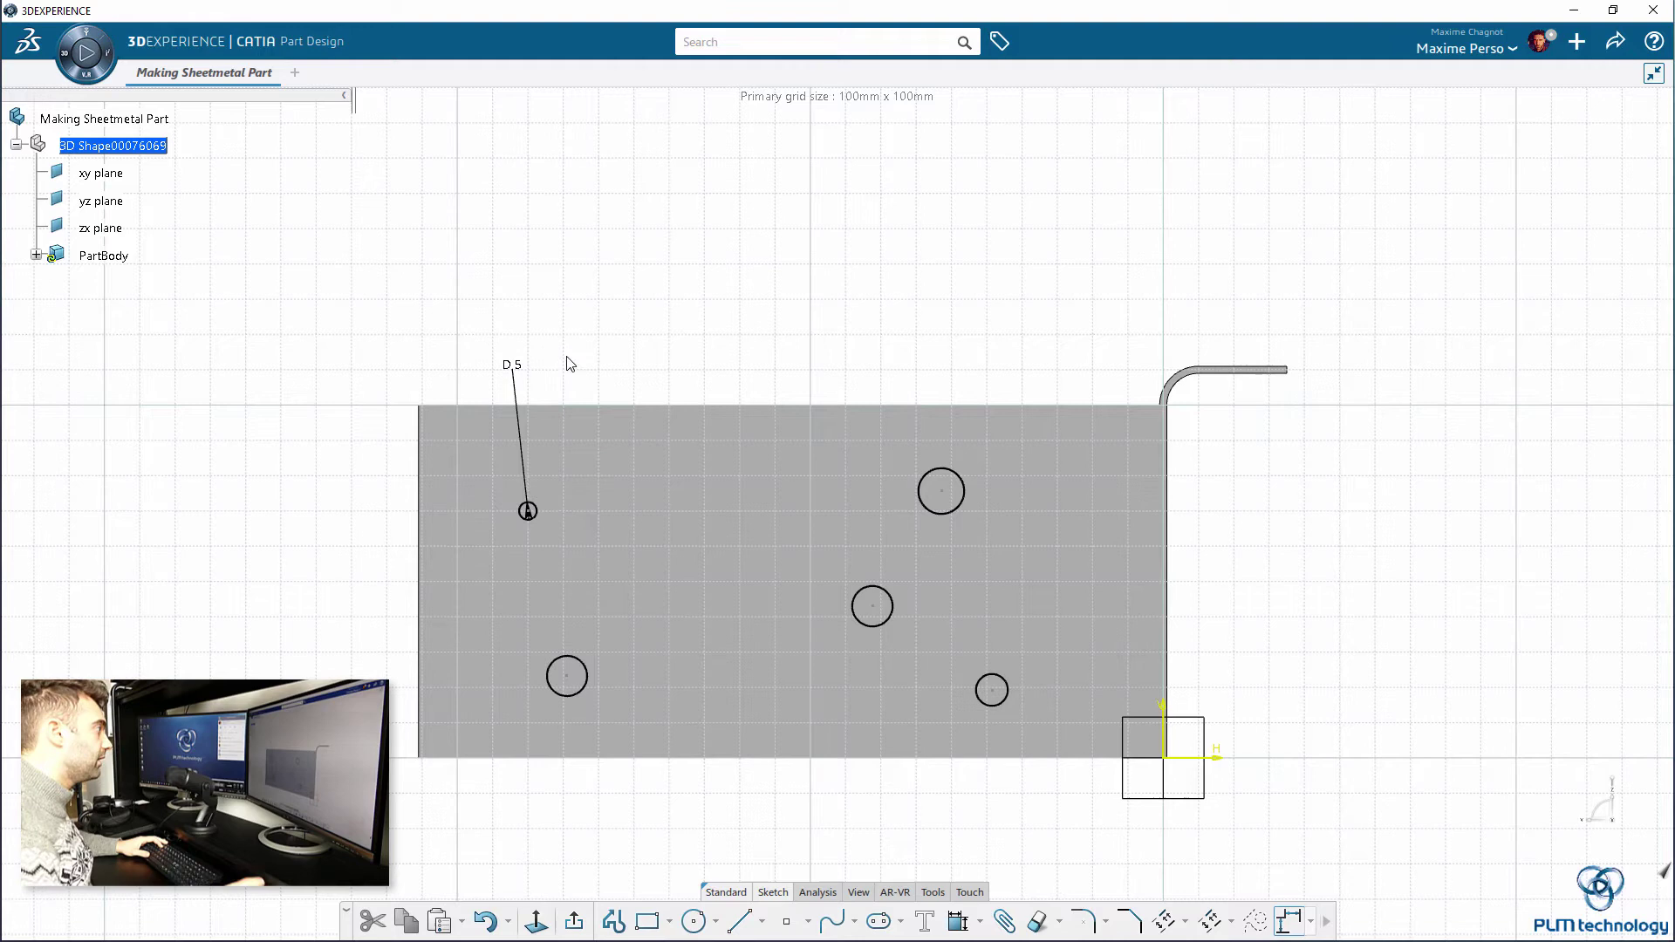
- Constrain the circle nearest the wall's flanged corner and the middle circle to be equal in size to the 5 mm circle
left_click(548, 518)
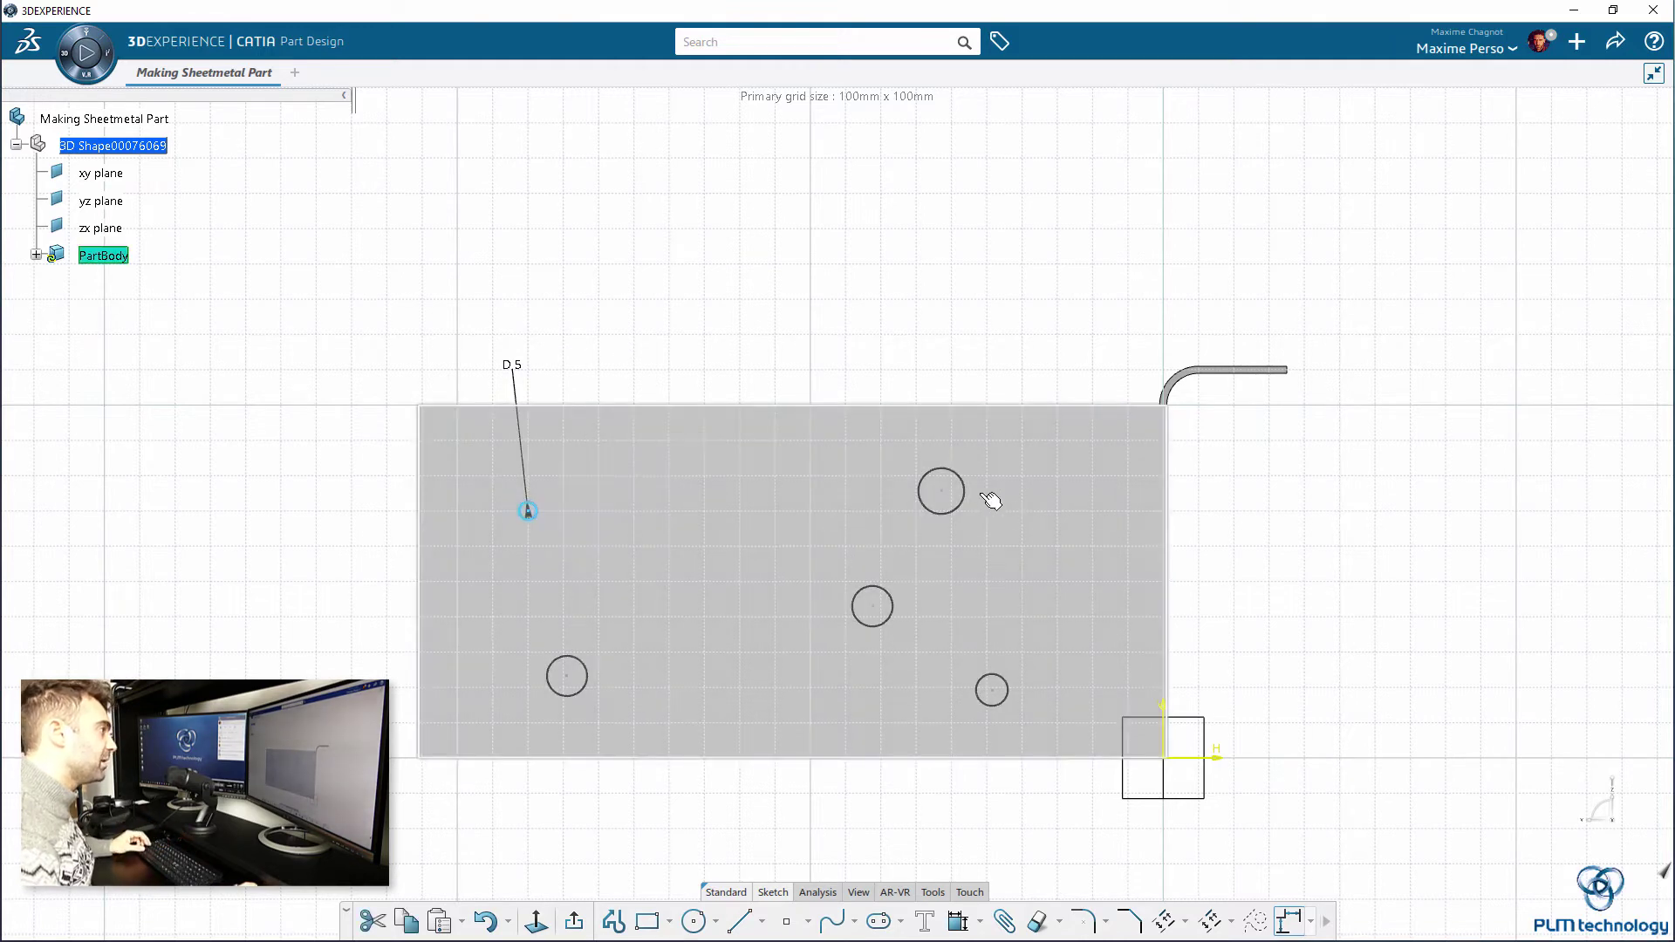
left_click(964, 479, "ctrl")
left_click(1204, 413)
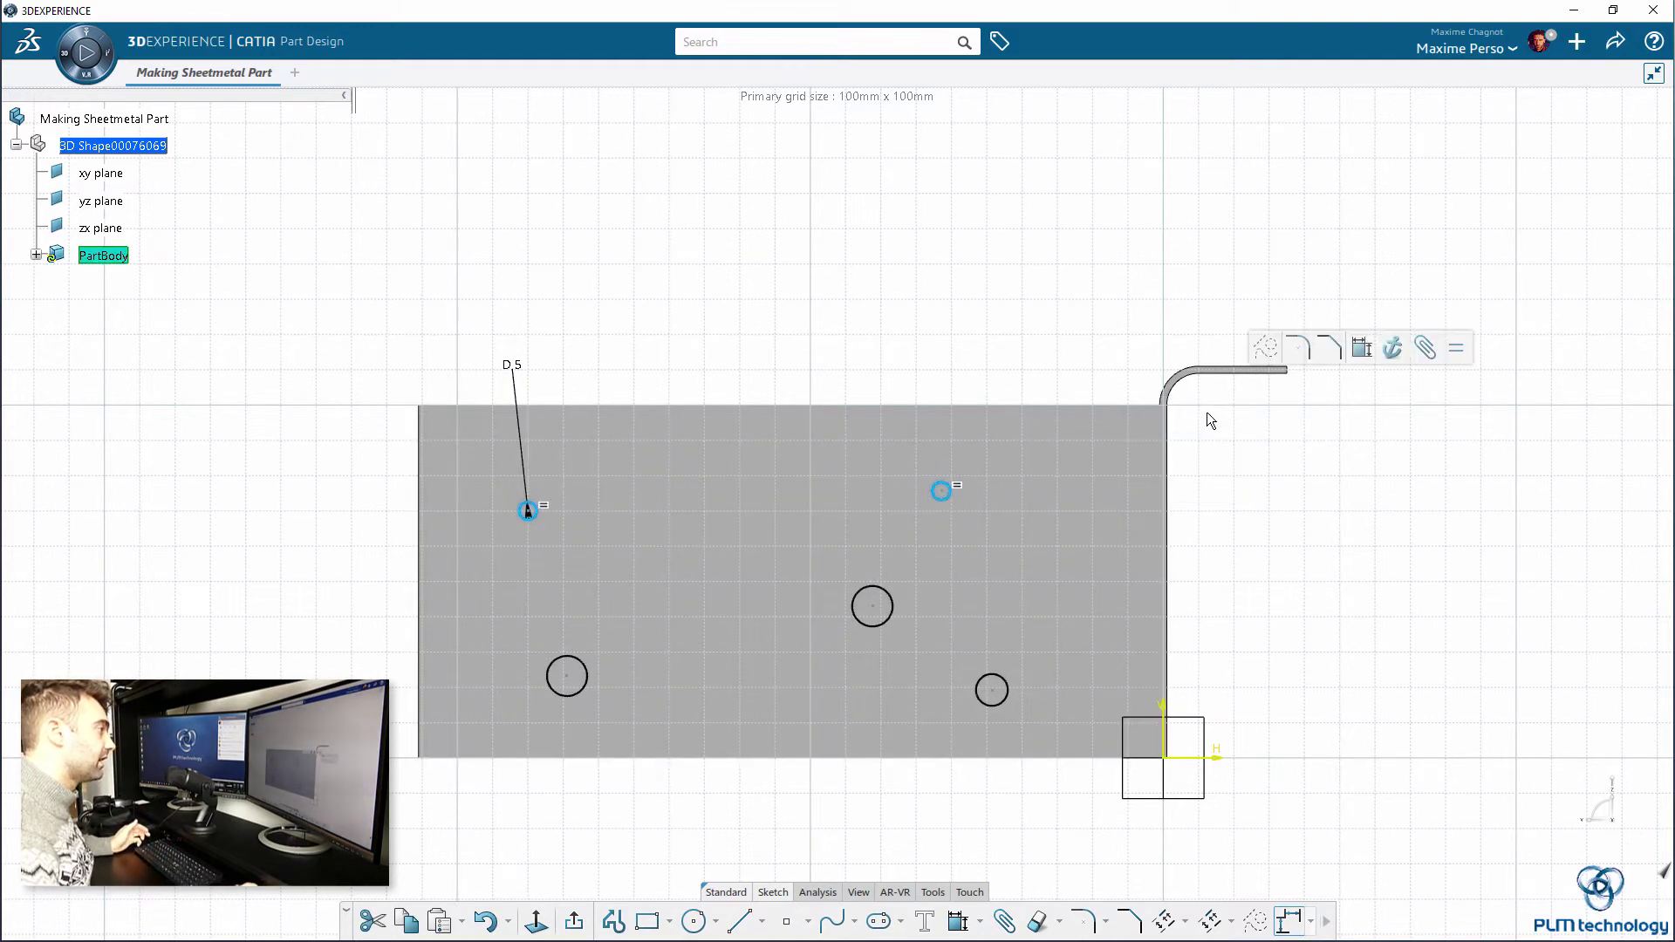
left_click(548, 518)
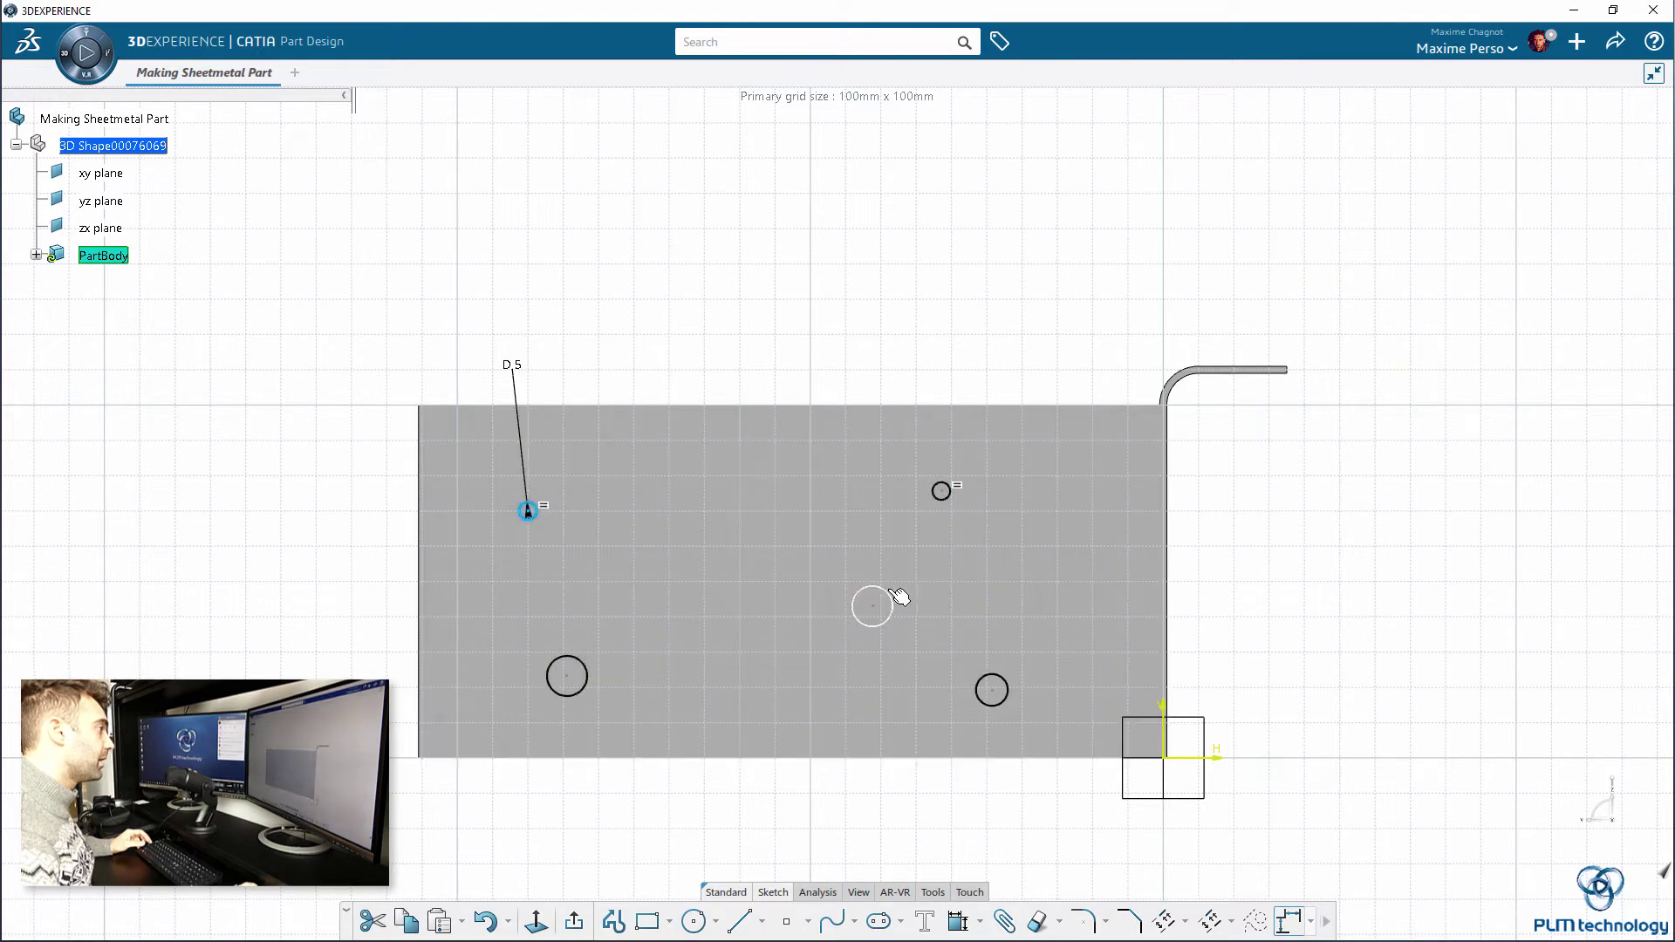
left_click(892, 592, "ctrl")
left_click(1137, 527)
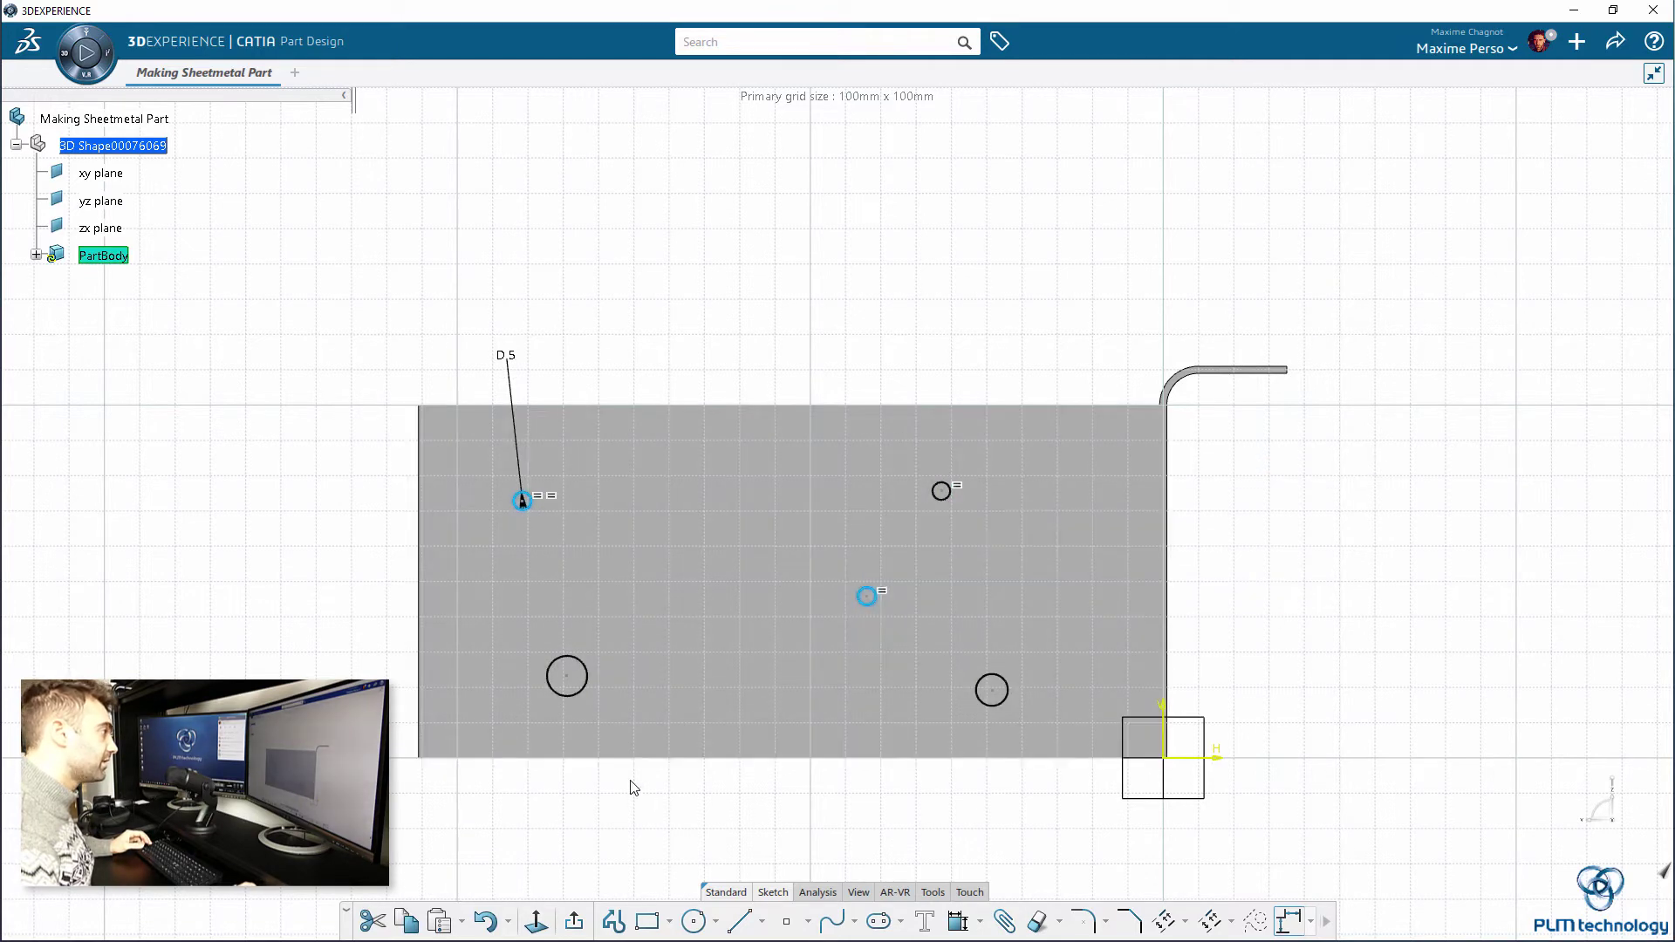
- Constrain the two lower circles on the long wall to the same size as the 5 mm circle
left_click(541, 514)
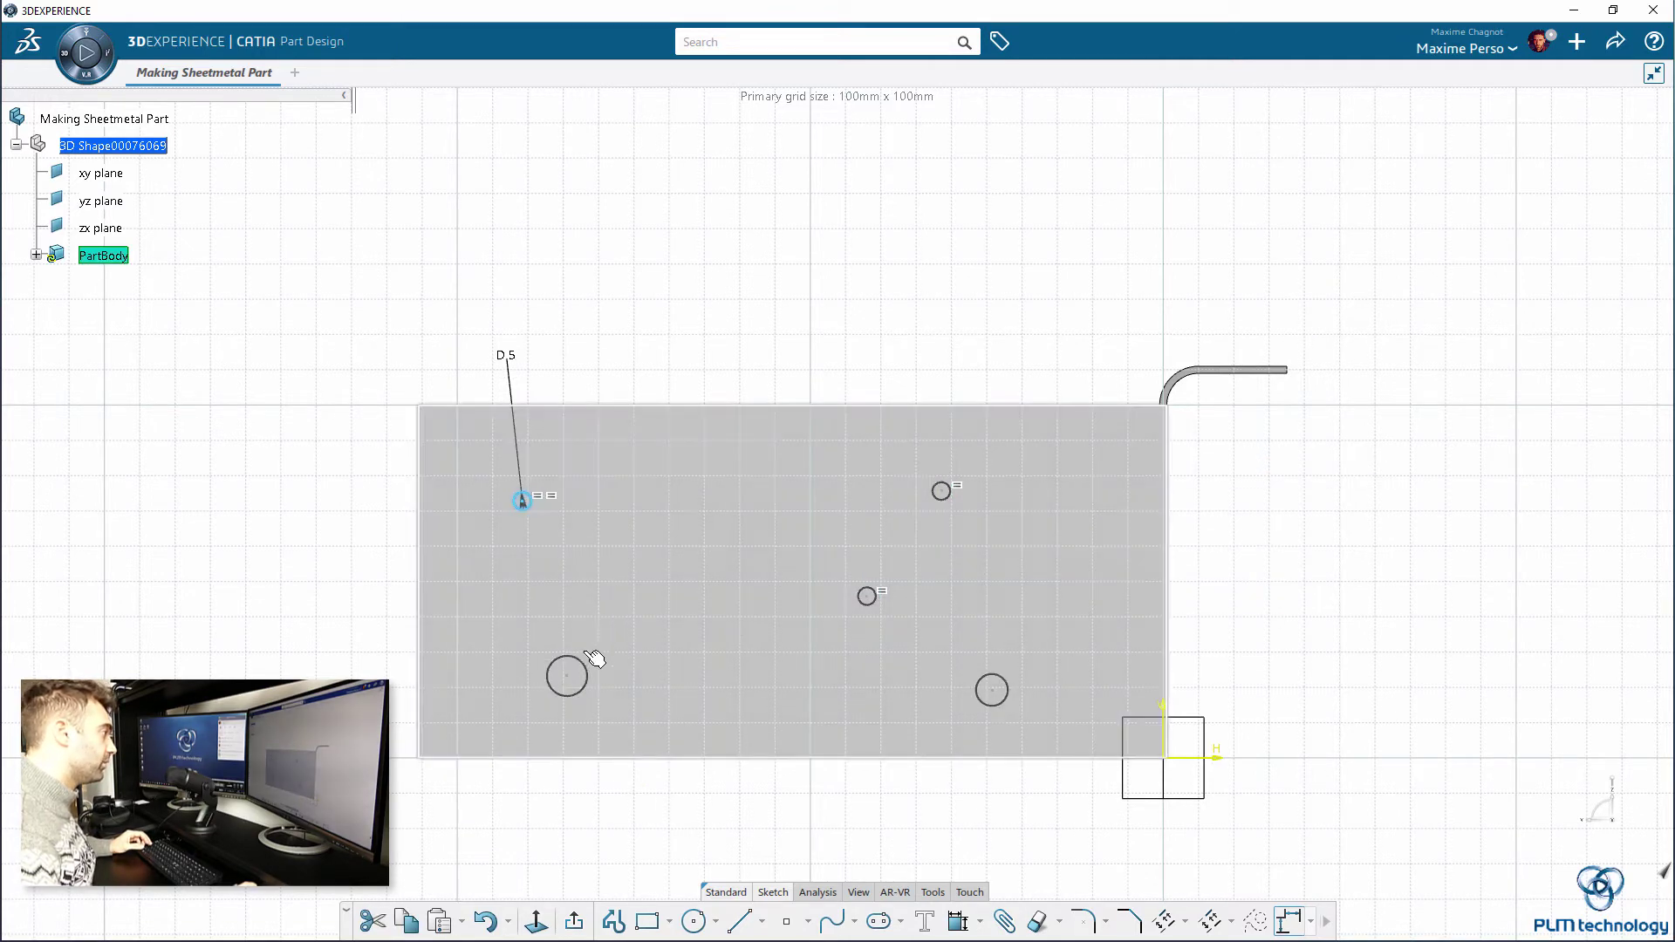
left_click(588, 663, "ctrl")
left_click(823, 599)
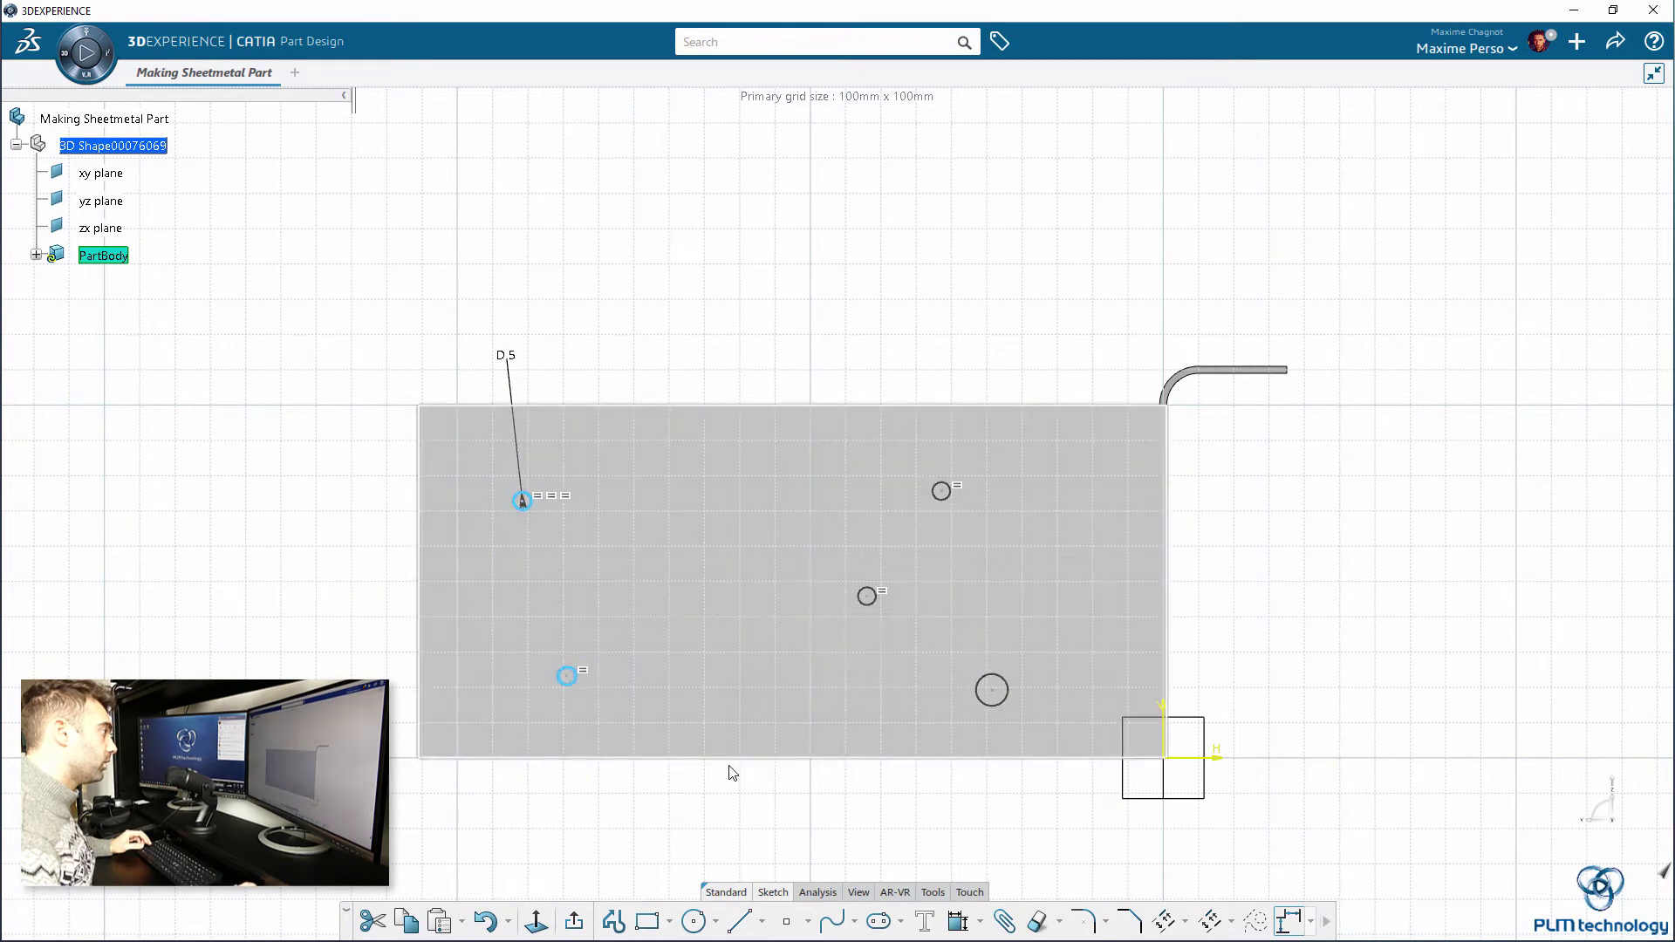
left_click(573, 683)
left_click(1008, 689, "ctrl")
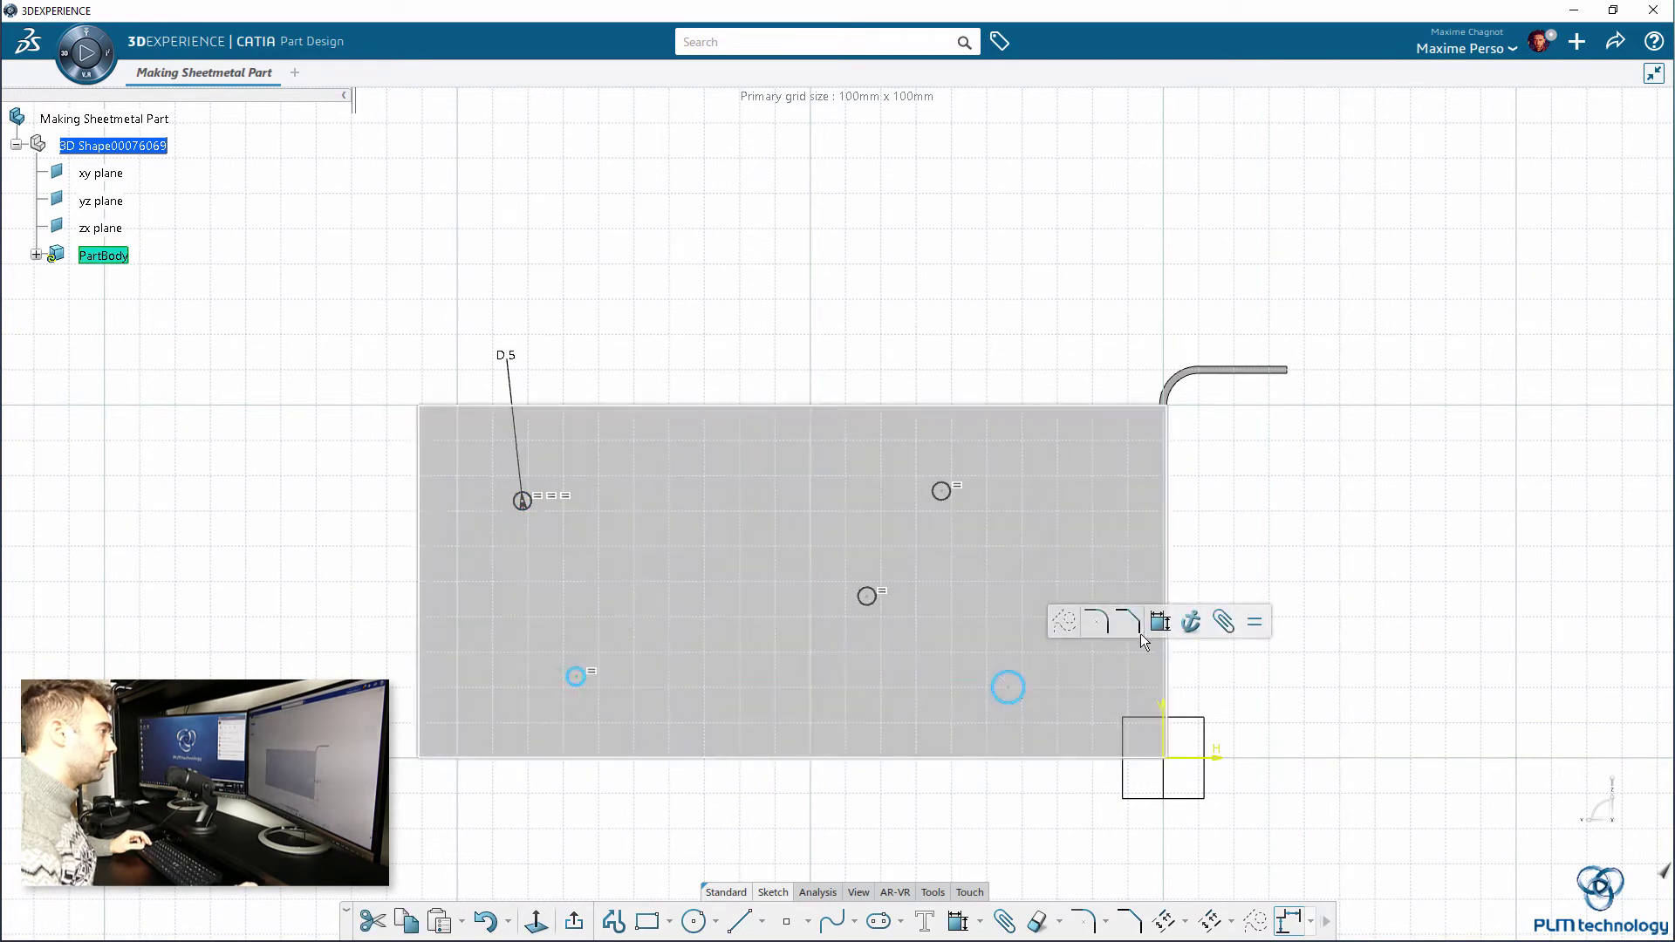
left_click(1254, 621)
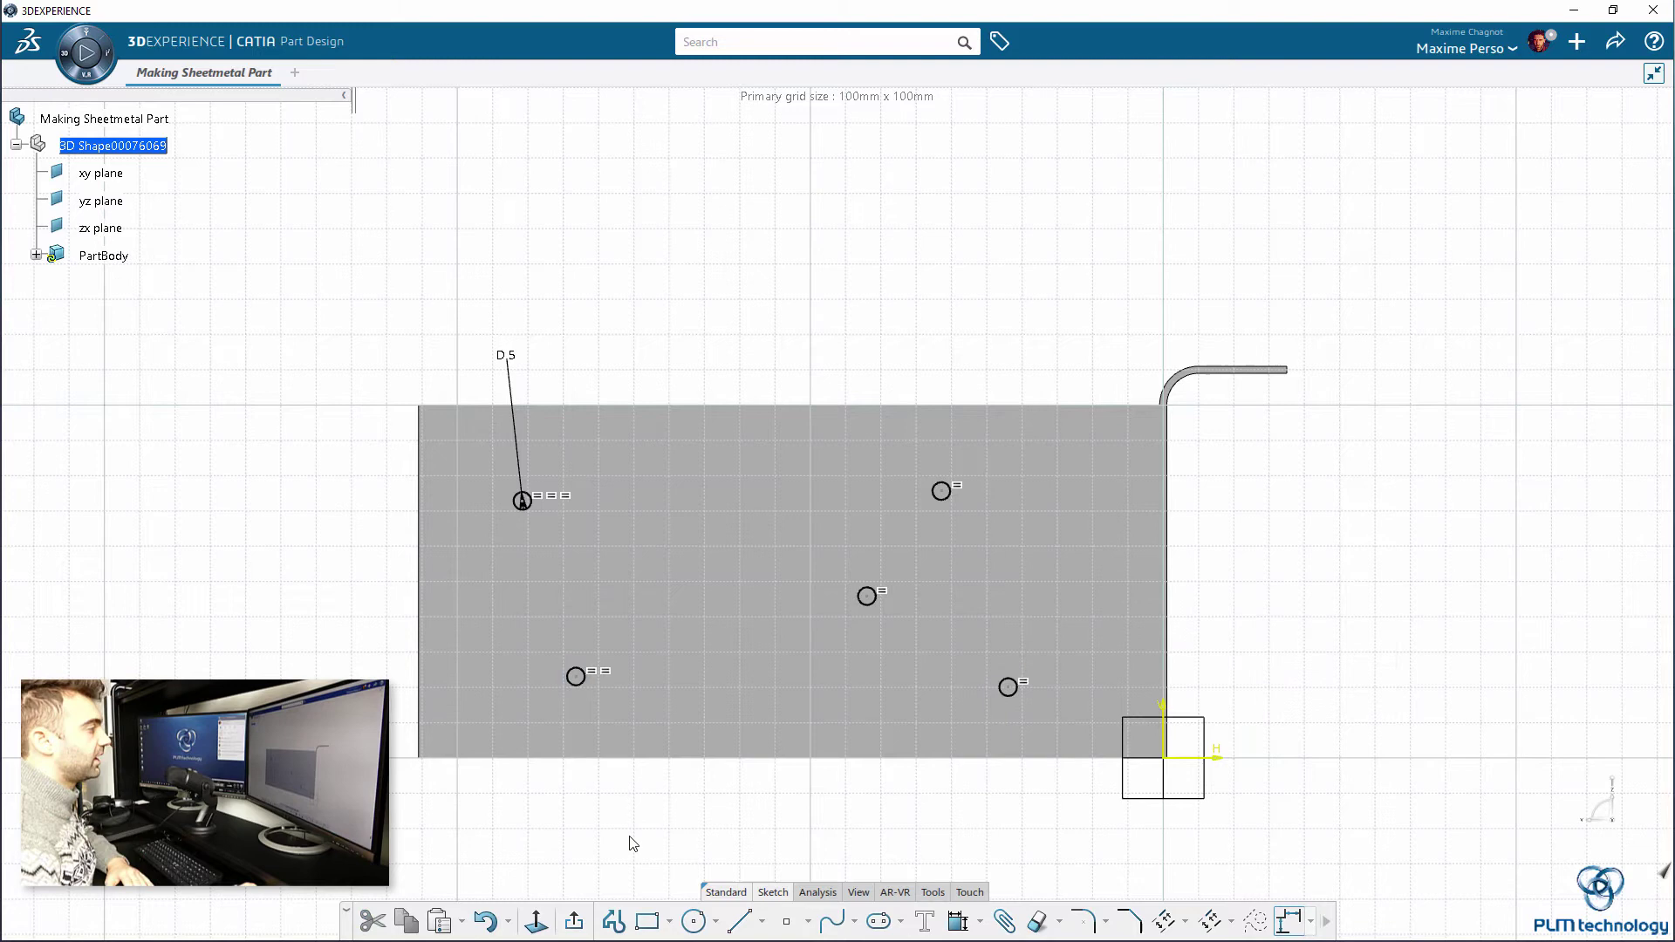
- Finish the sketch and cut the five circles through the long wall with a Pocket limited Up to next
left_click(575, 923)
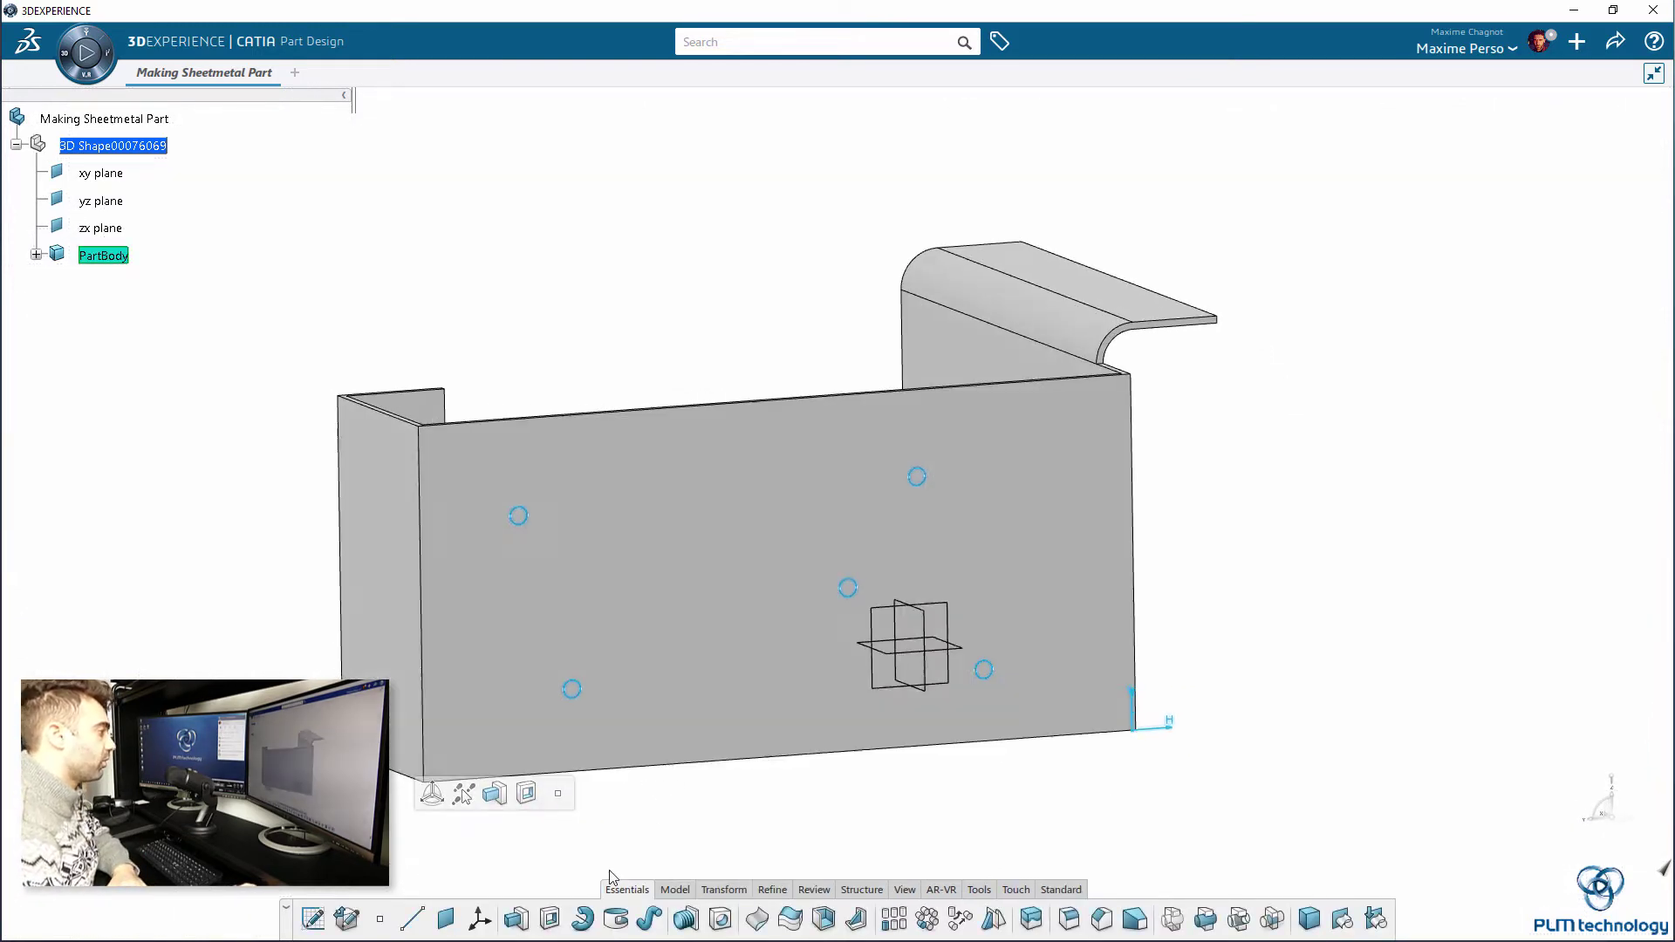
left_click(552, 923)
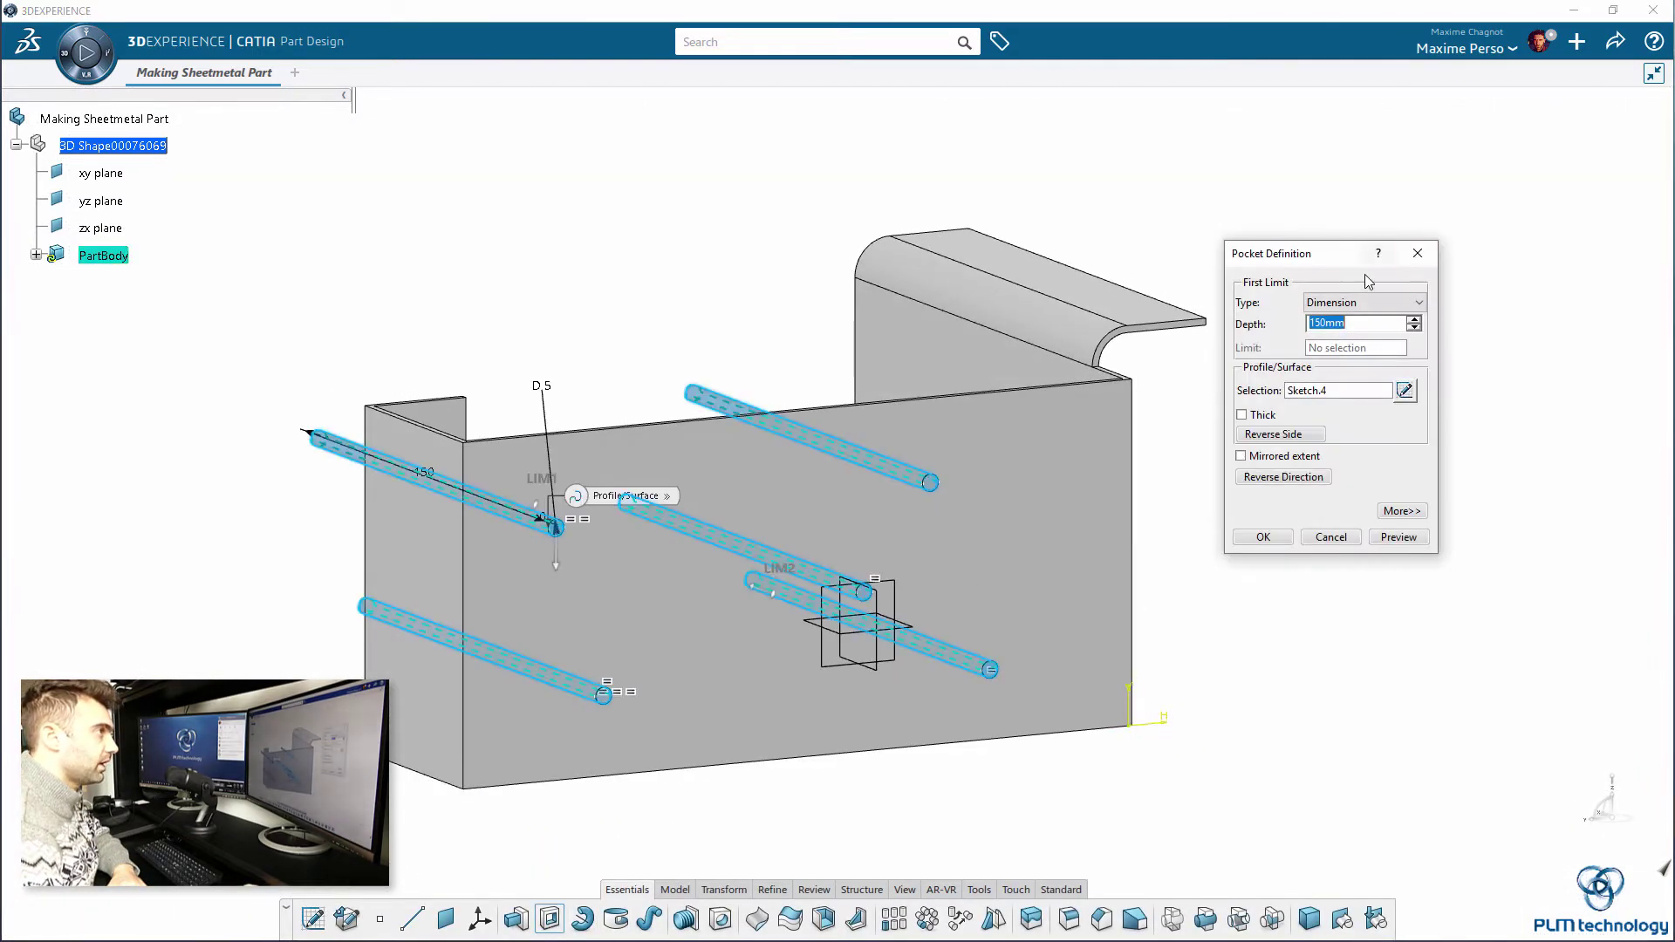
left_click(1366, 302)
left_click(1349, 322)
left_click(1262, 536)
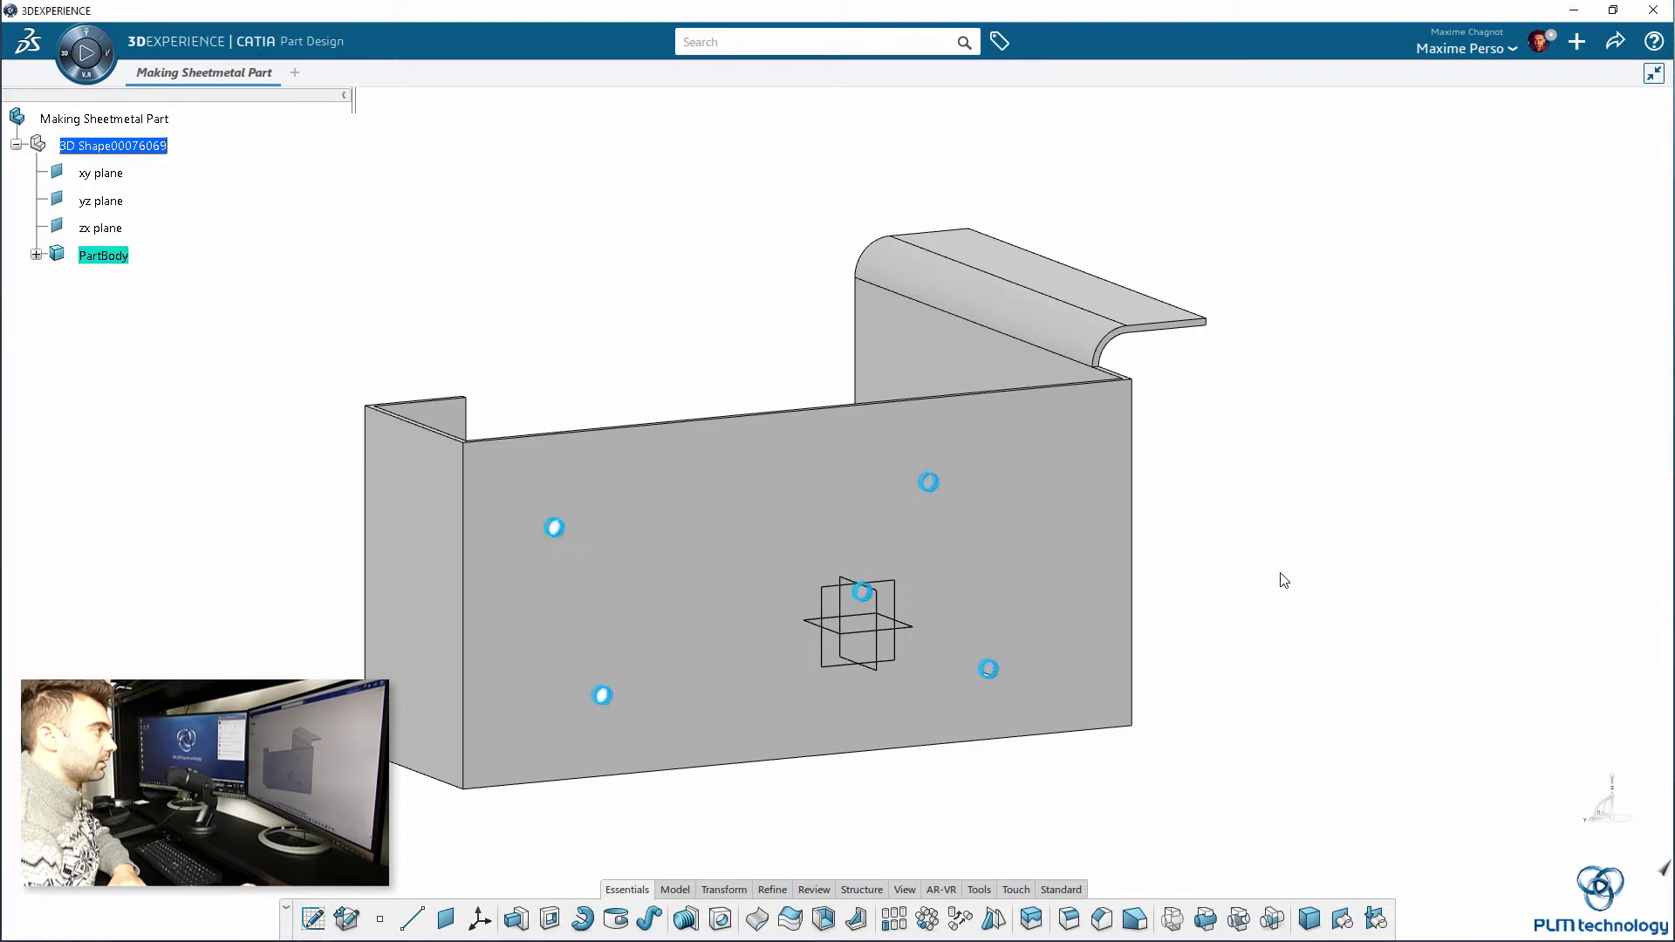
- Start a sketch on the inner face of the flanged side wall and draw two separate circles on it
middle_click_drag(1283, 580, 893, 727)
left_click(636, 474)
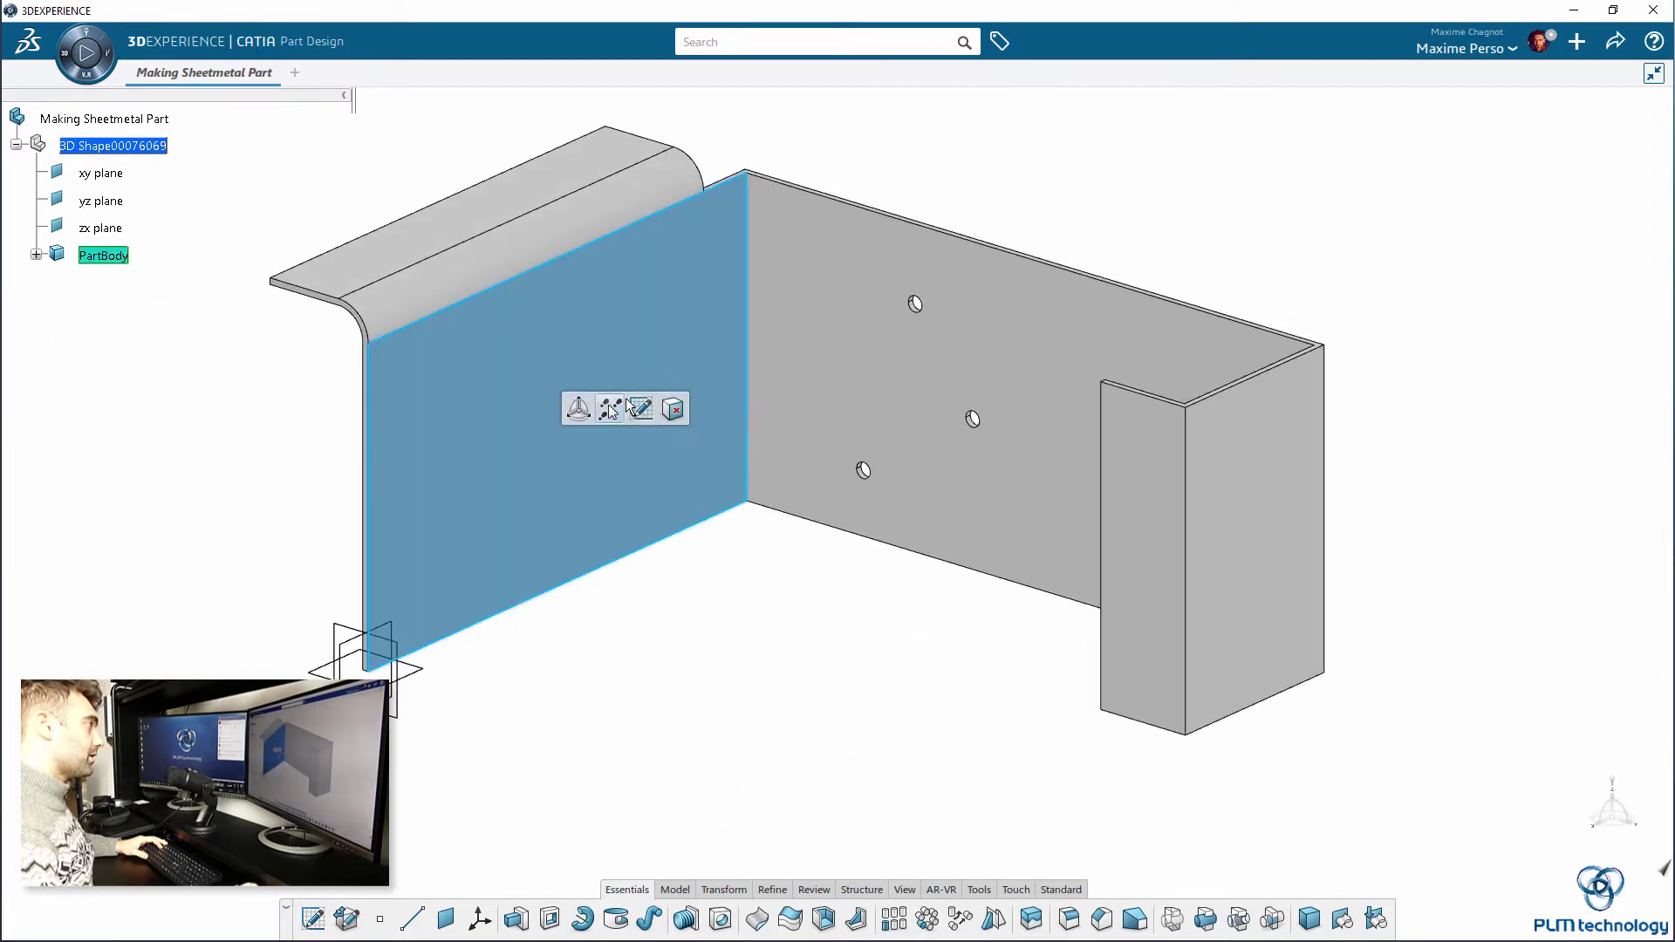
left_click(648, 411)
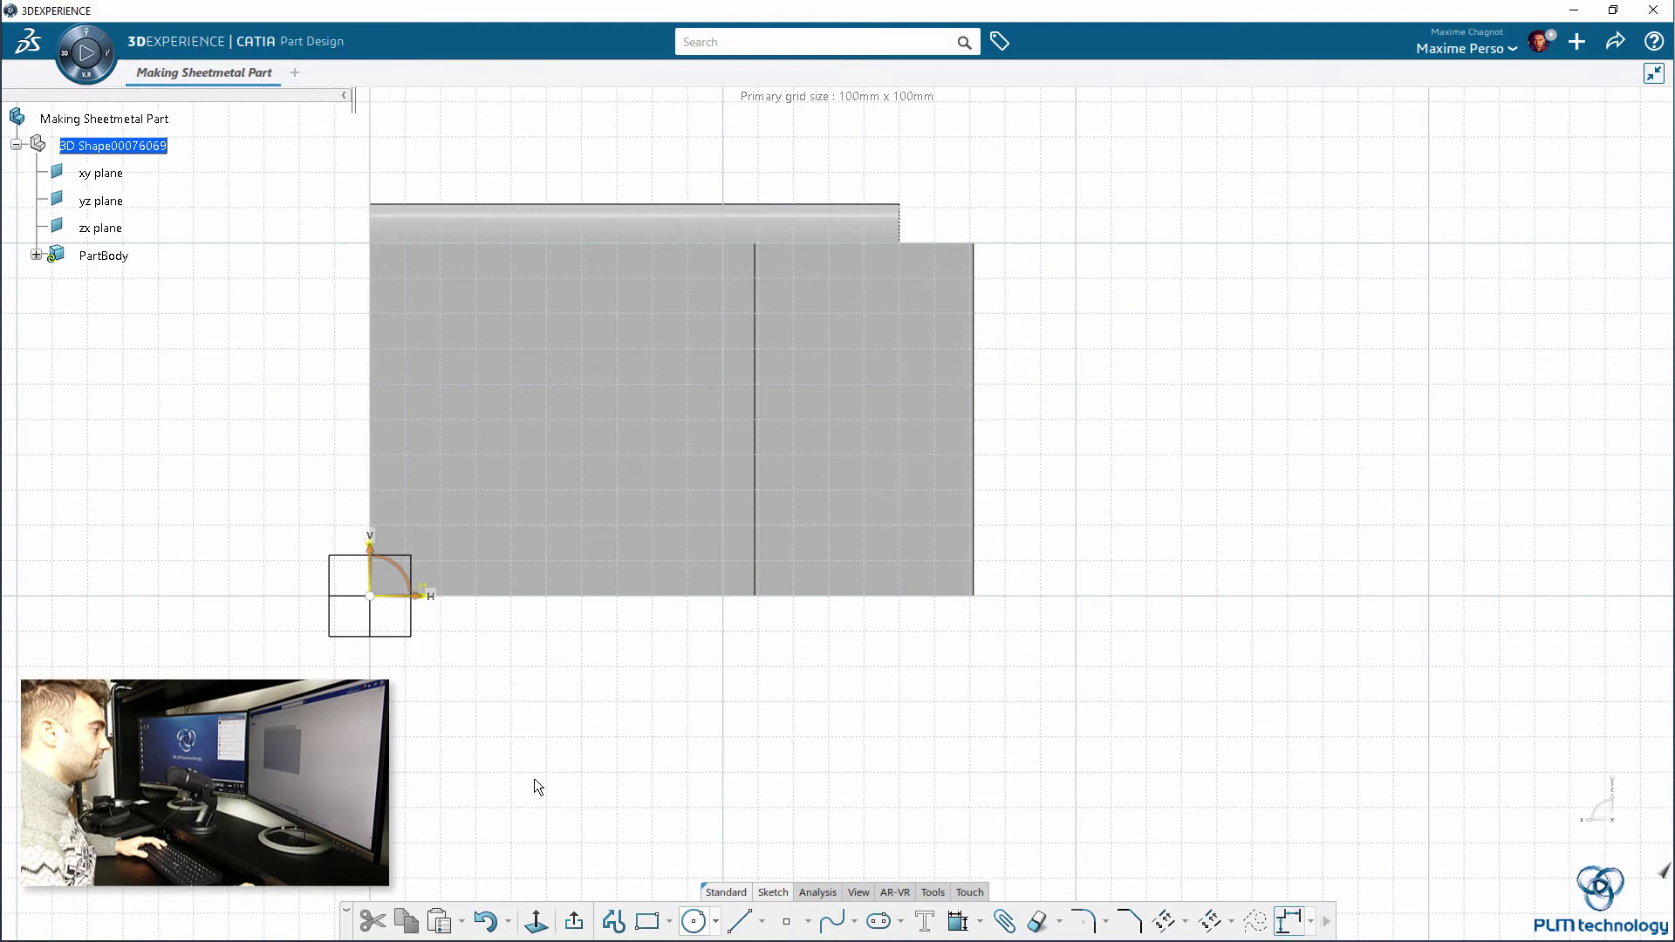
left_click(576, 505)
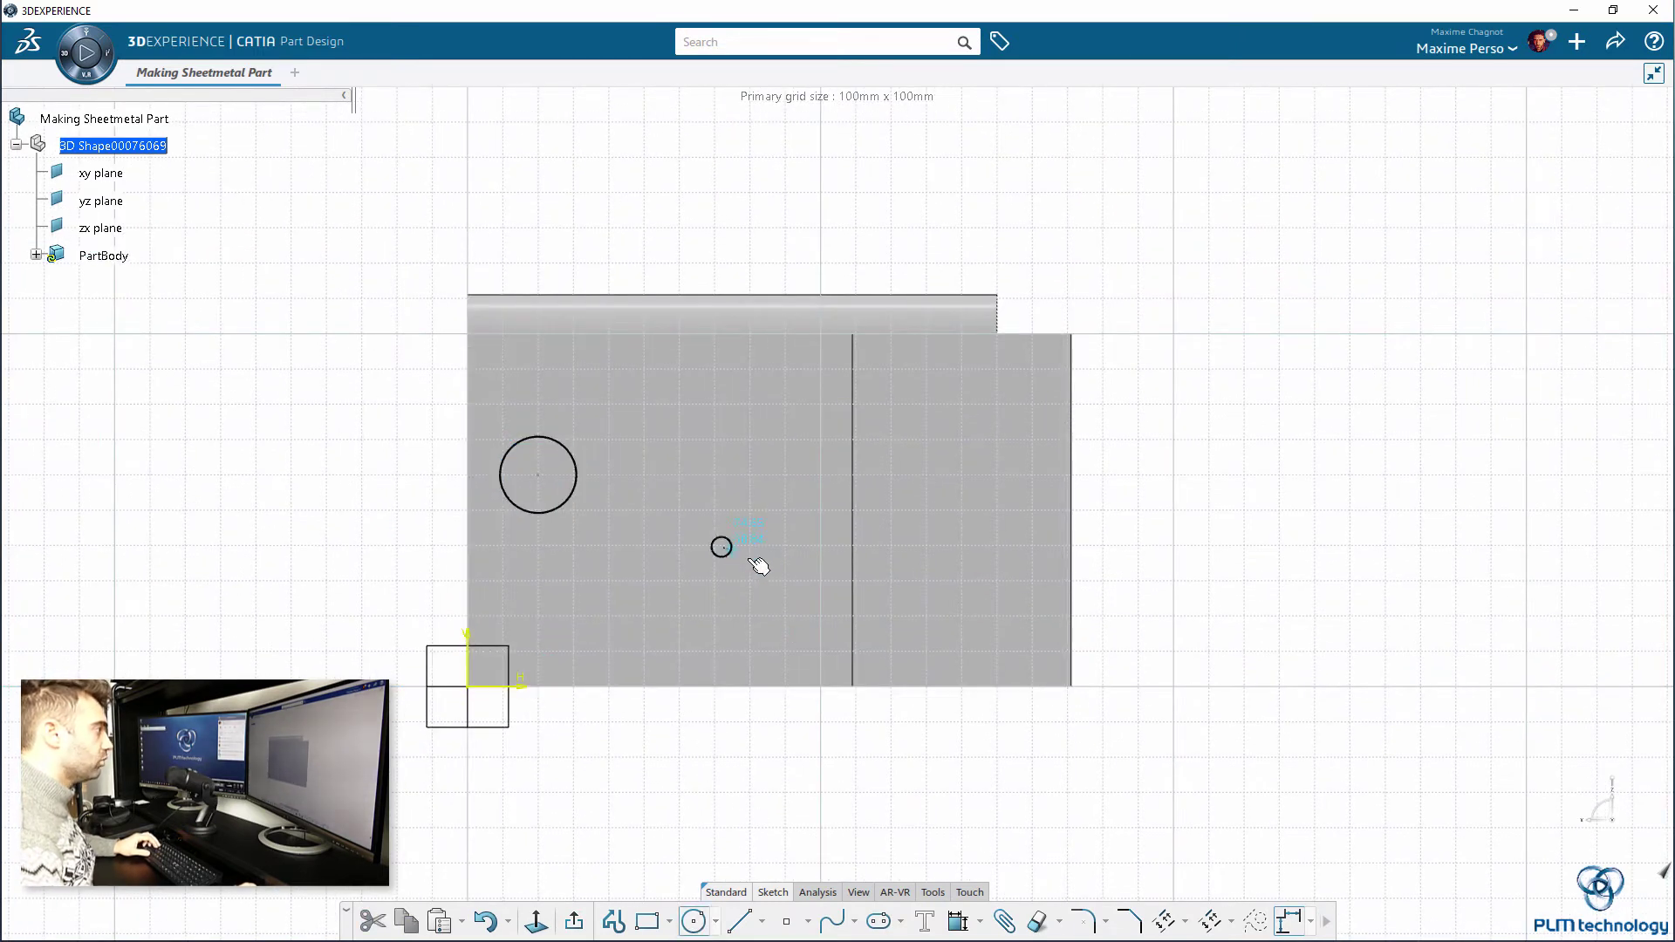
left_click(770, 567)
- Dimension the circle nearer the wall's centre with a diameter of 20 mm
left_click(589, 520)
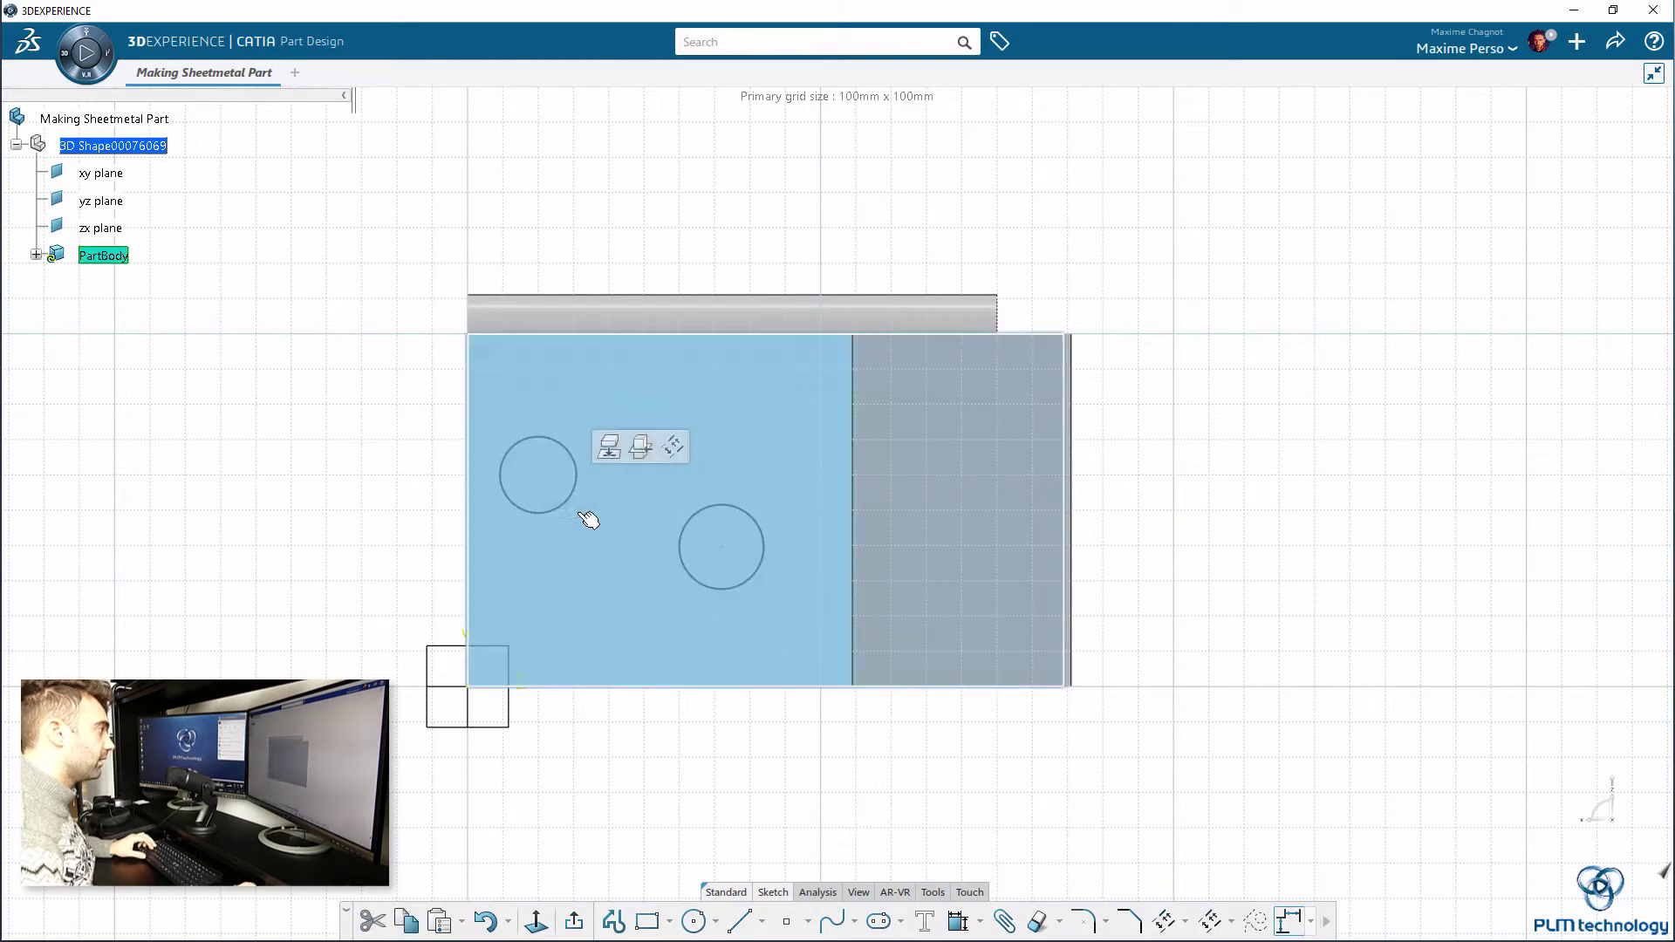
left_click(740, 586)
left_click(892, 530)
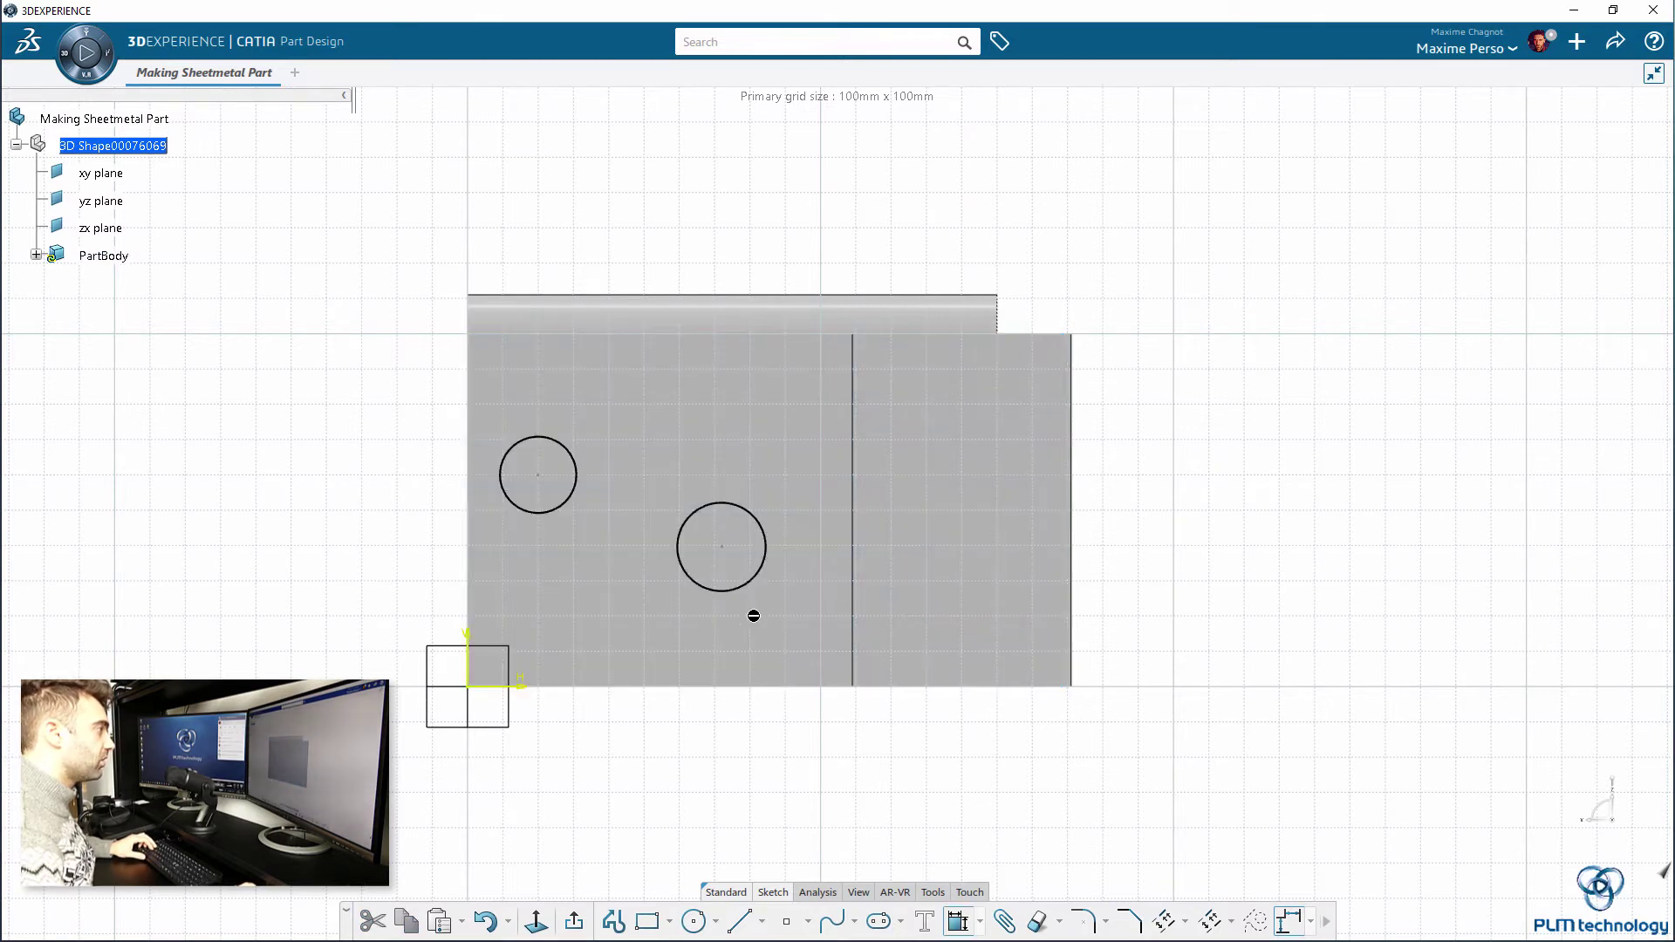
left_click(742, 592)
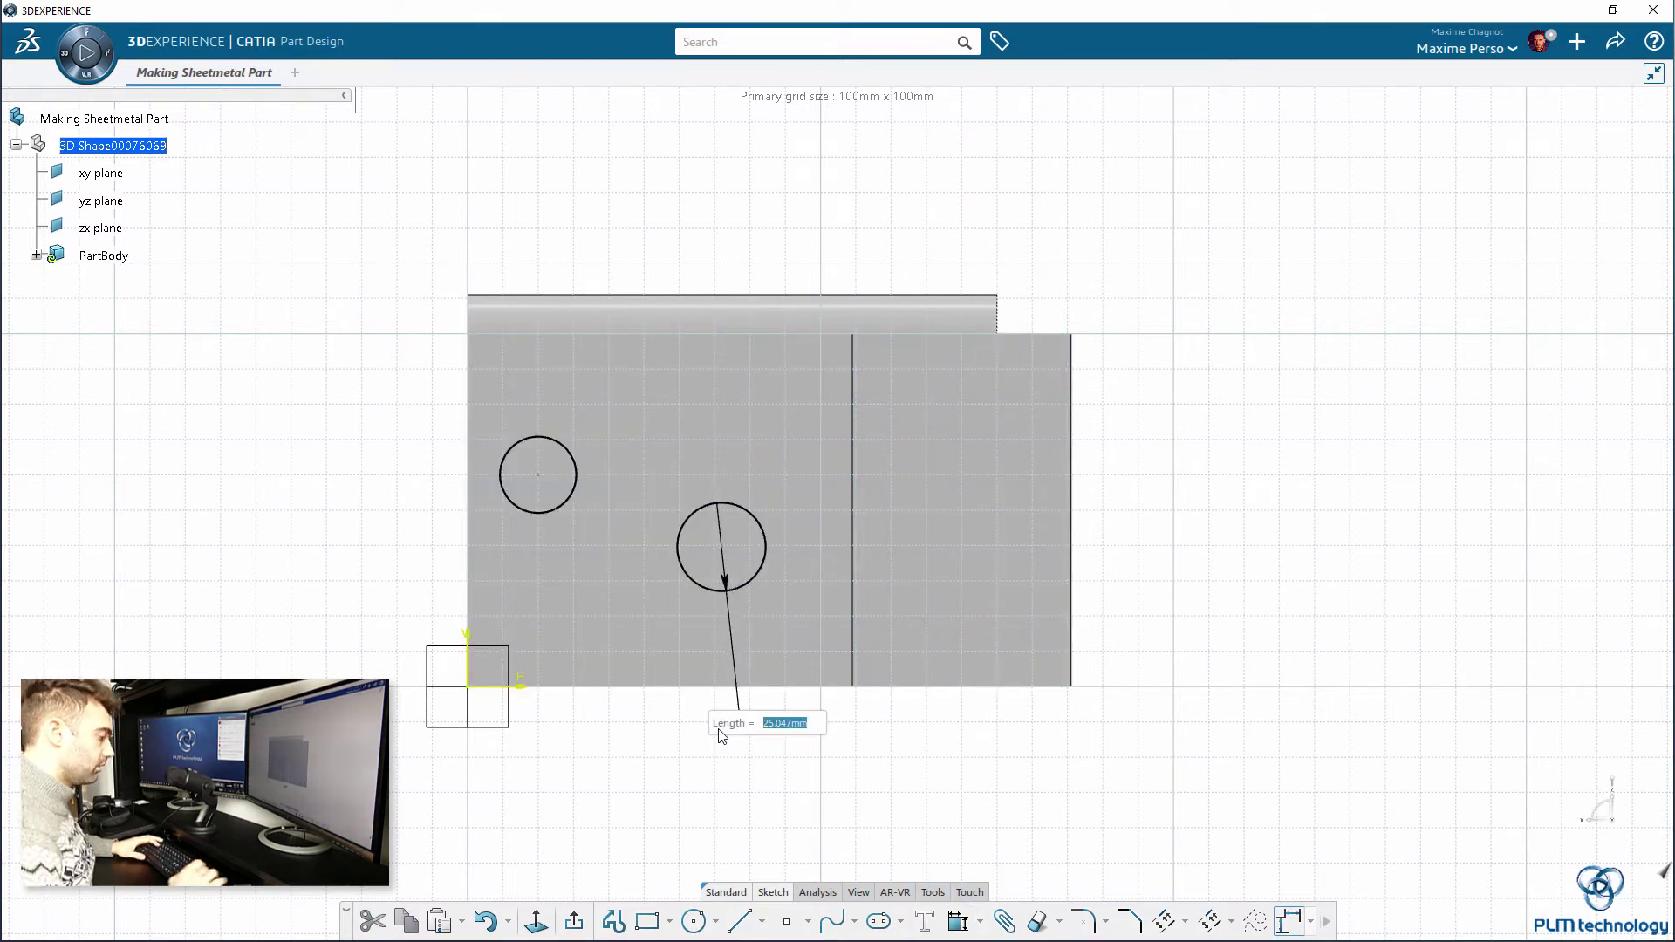
- Constrain the other circle to be equal to the 20 mm circle and shift it slightly on the side wall
left_click(569, 508)
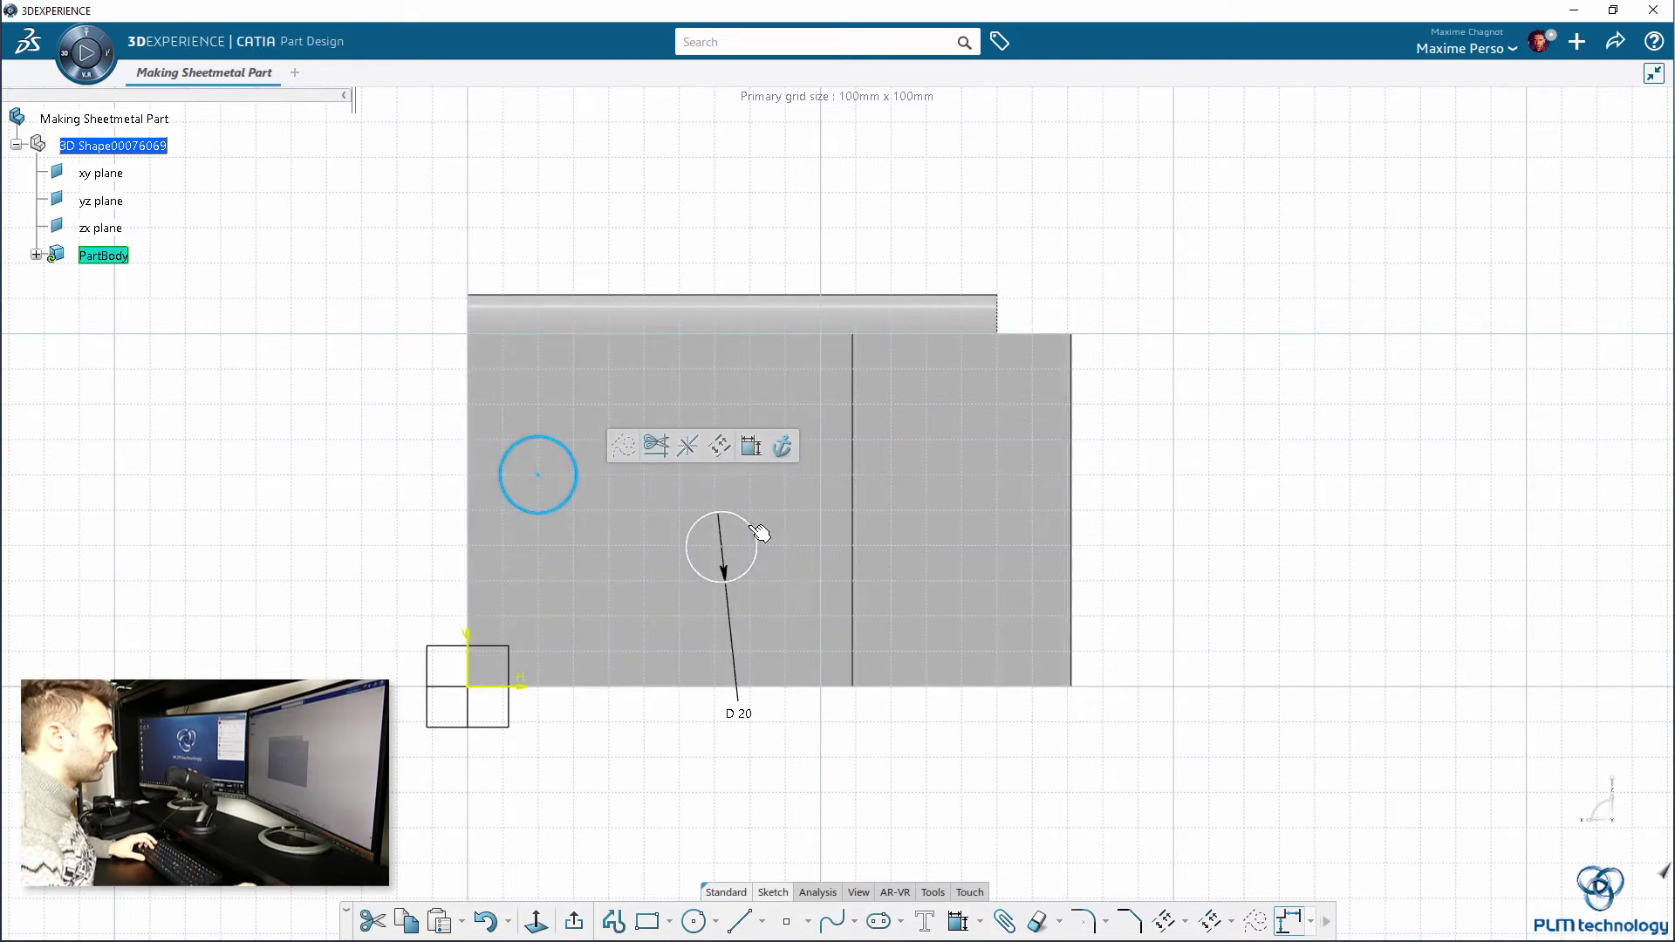
left_click(756, 536, "ctrl")
left_click(962, 464)
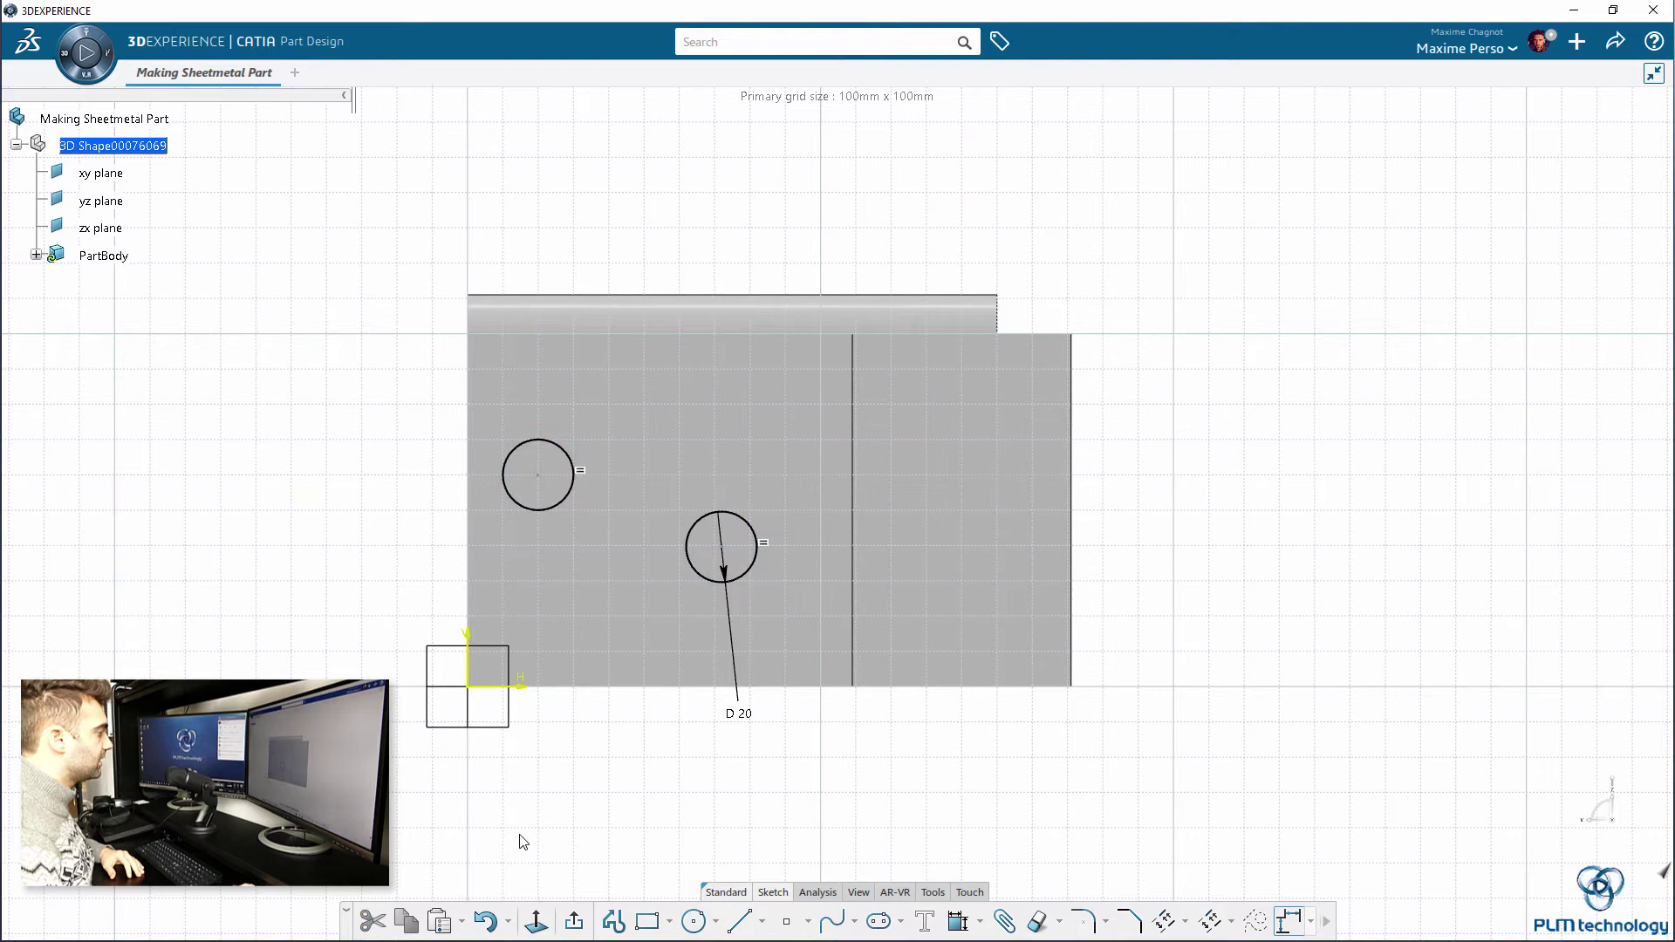
left_click(583, 924)
left_click(565, 514)
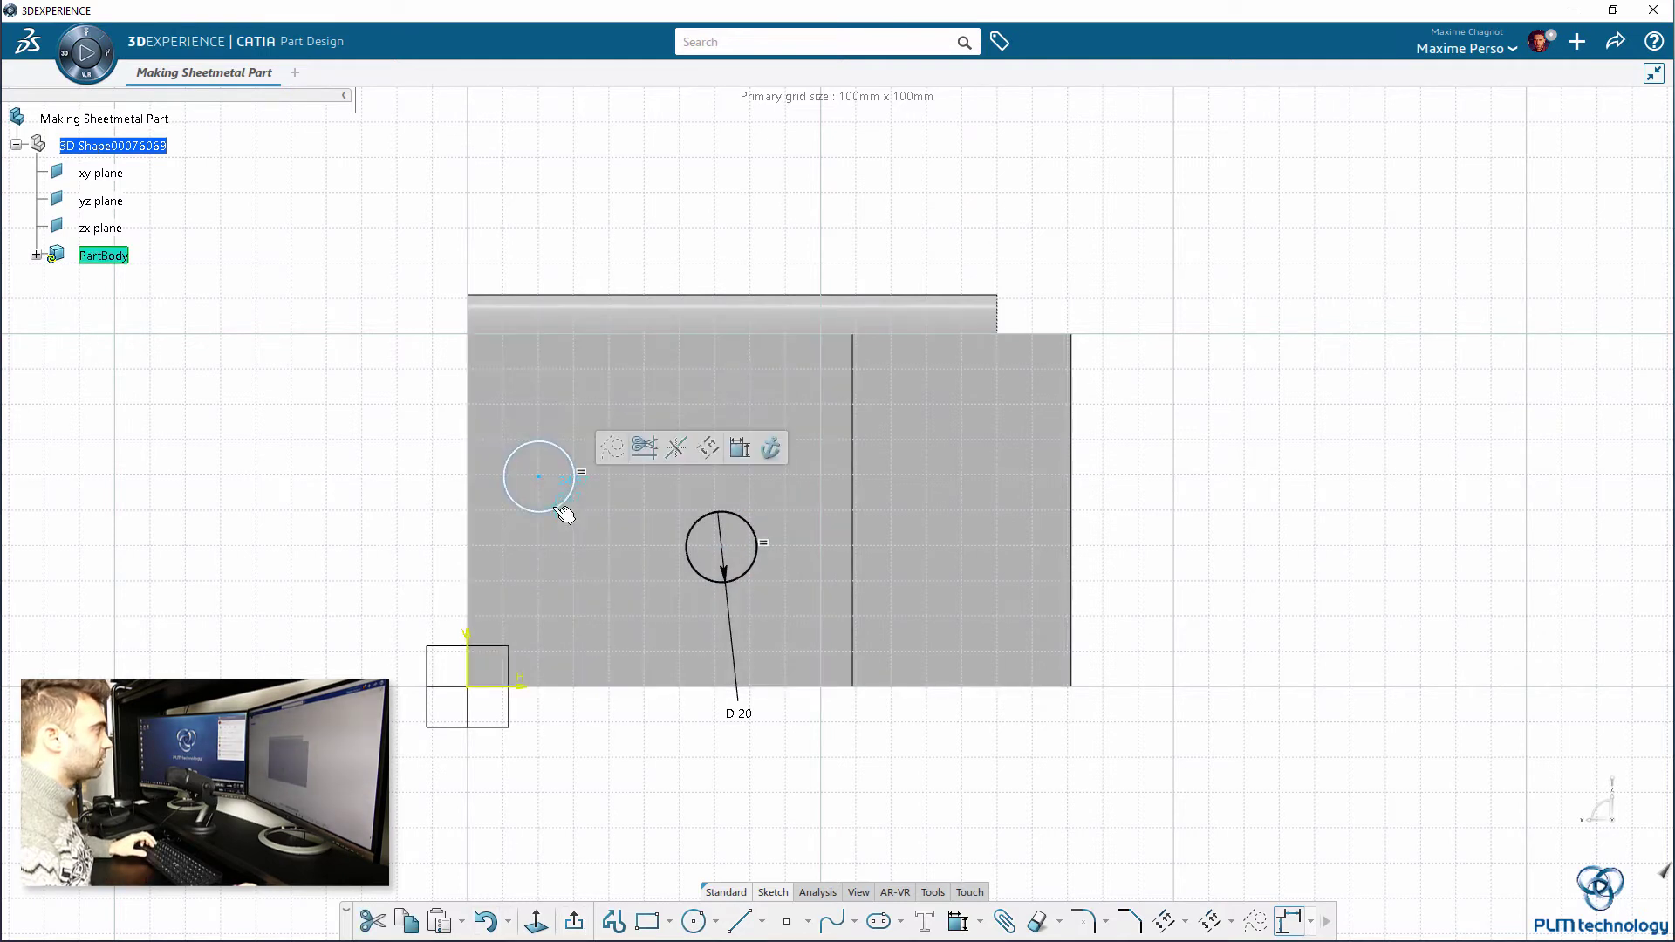
left_click_drag(605, 499, 616, 495)
- Finish the sketch and cut both 20 mm circles through the side wall with a Pocket limited Up to next
left_click(574, 923)
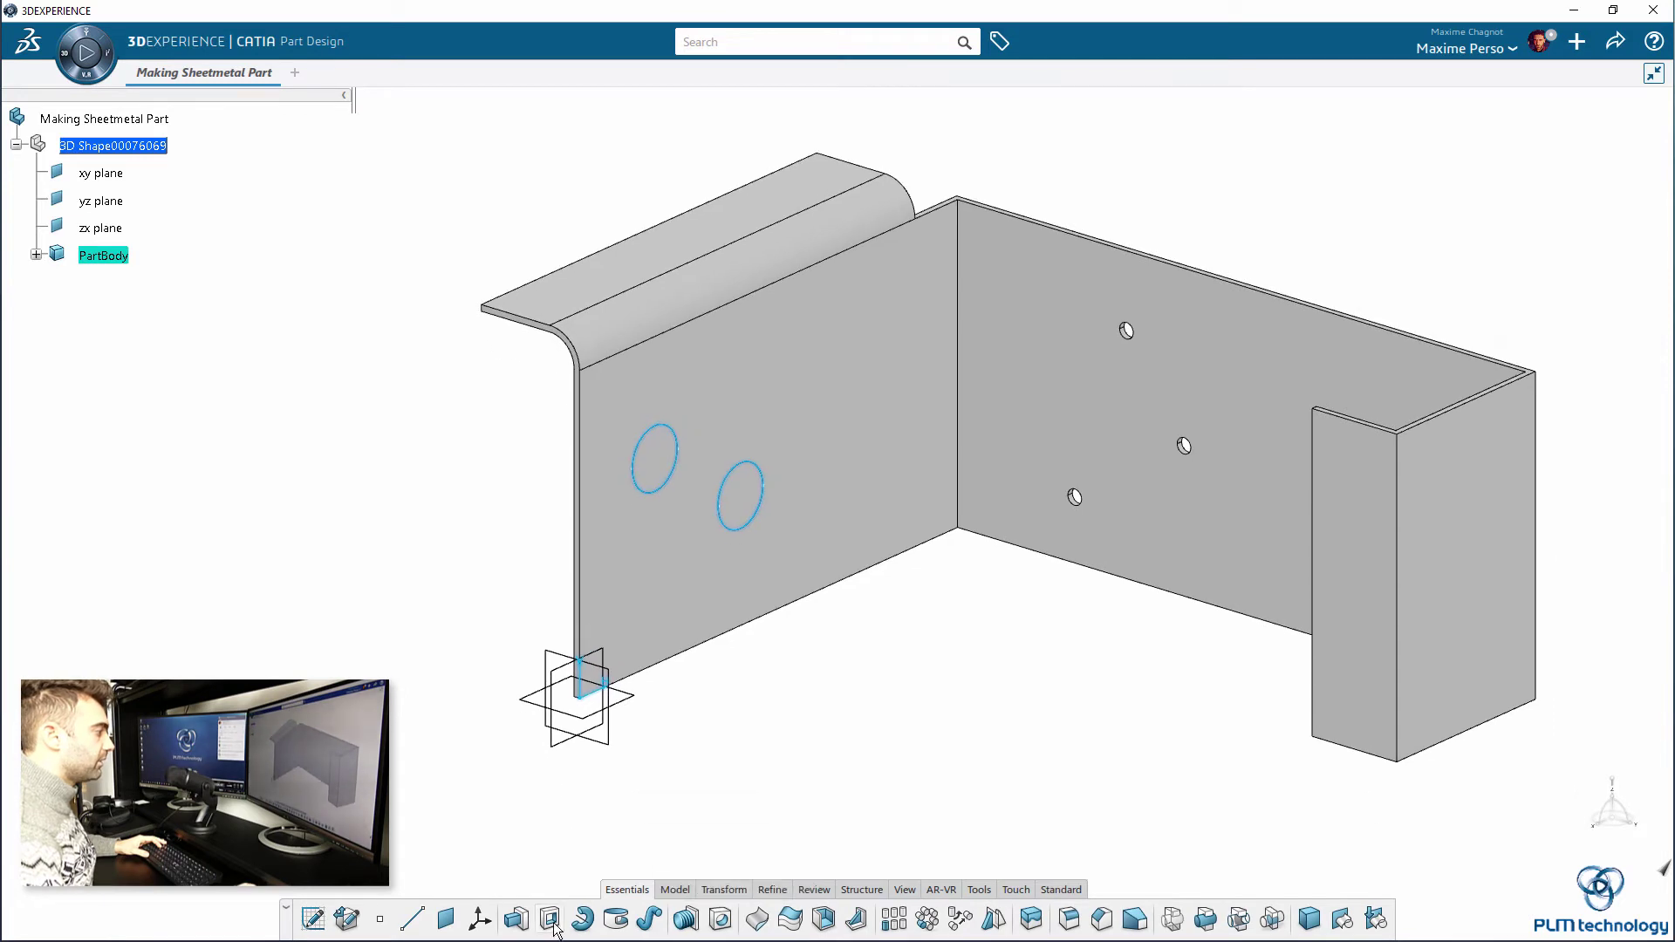
left_click(550, 919)
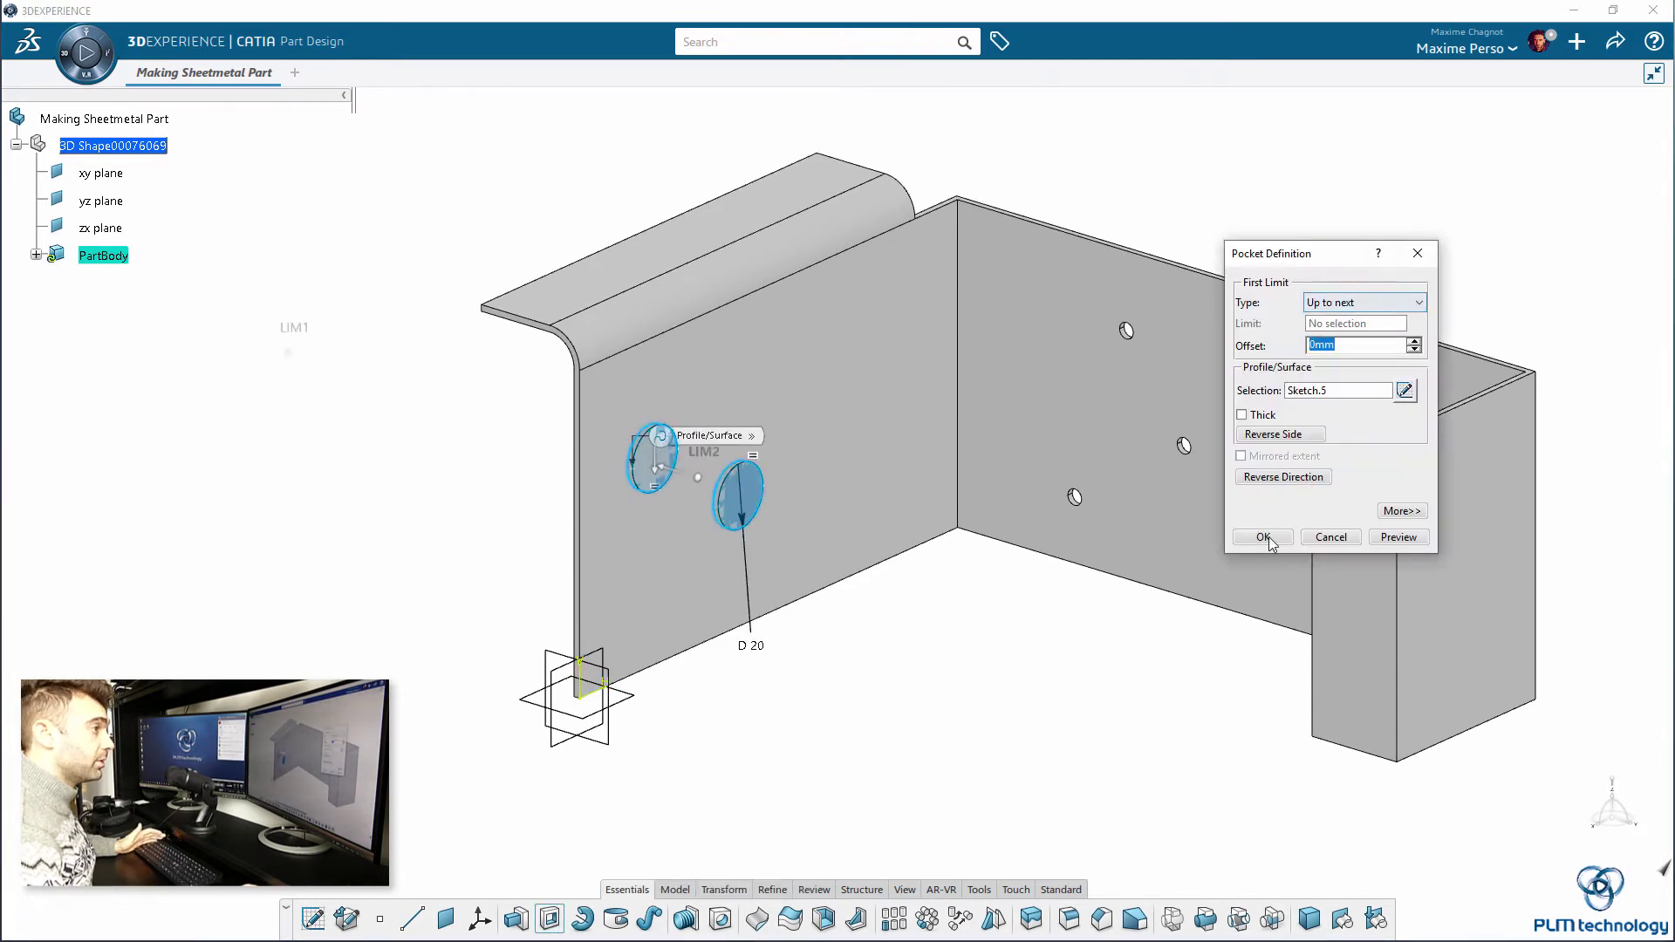
left_click(1262, 537)
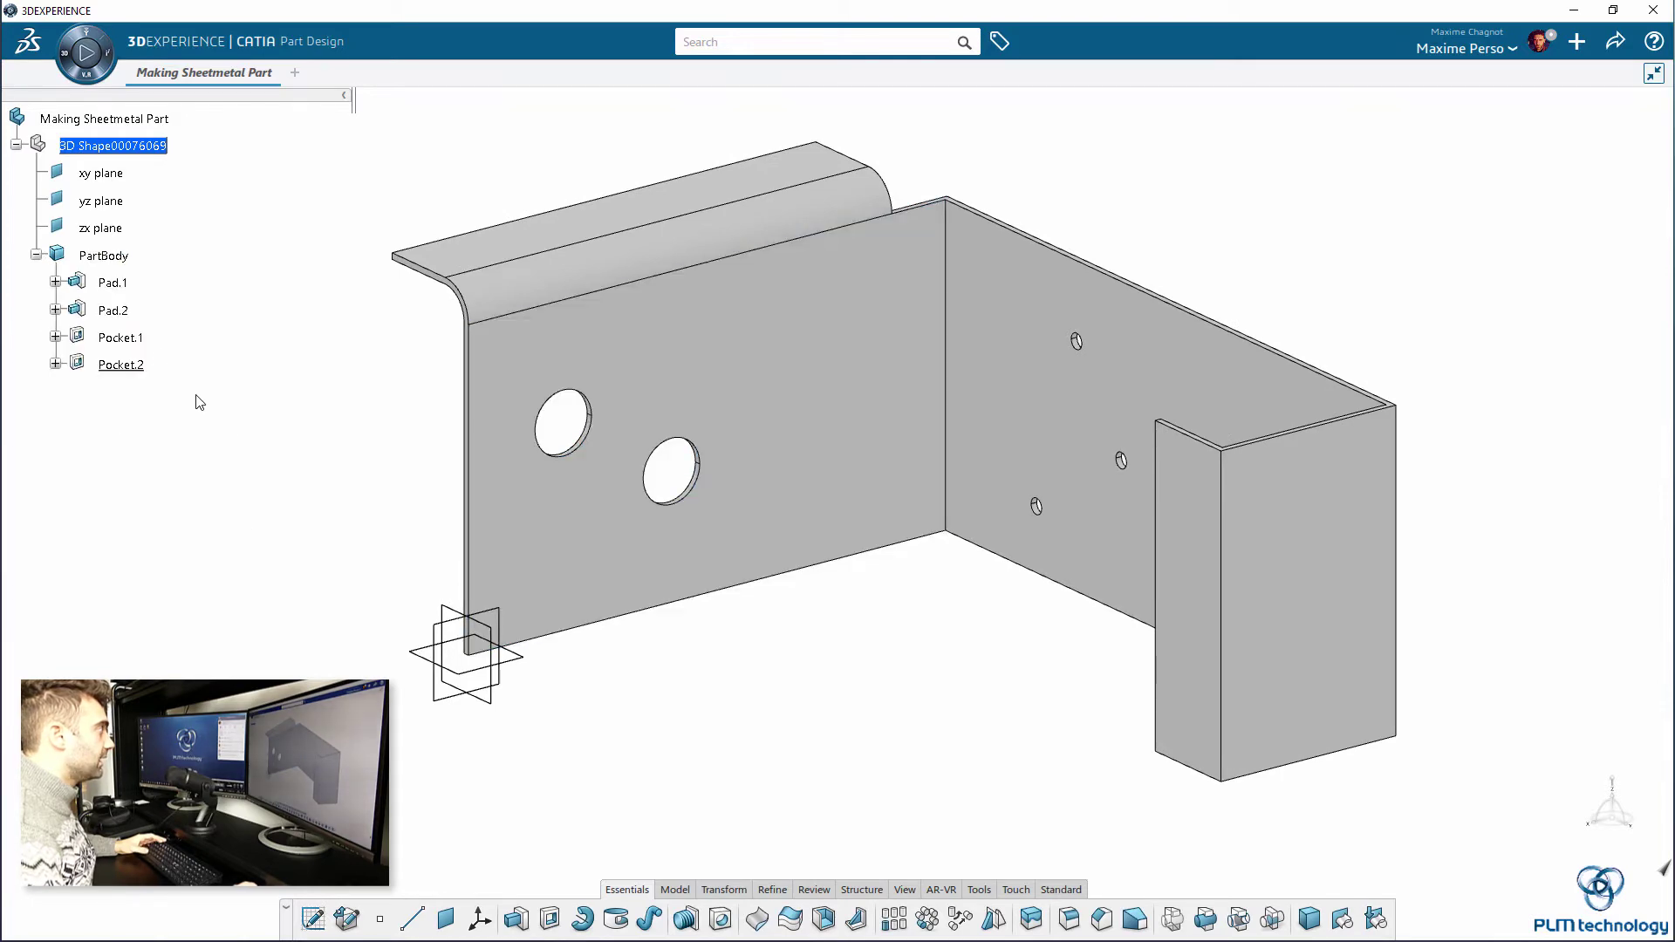
- Start a sketch on the side wall's inner face and offset the two large hole edges outward by about 8 mm and 11 mm
left_click(495, 534)
left_click(707, 465)
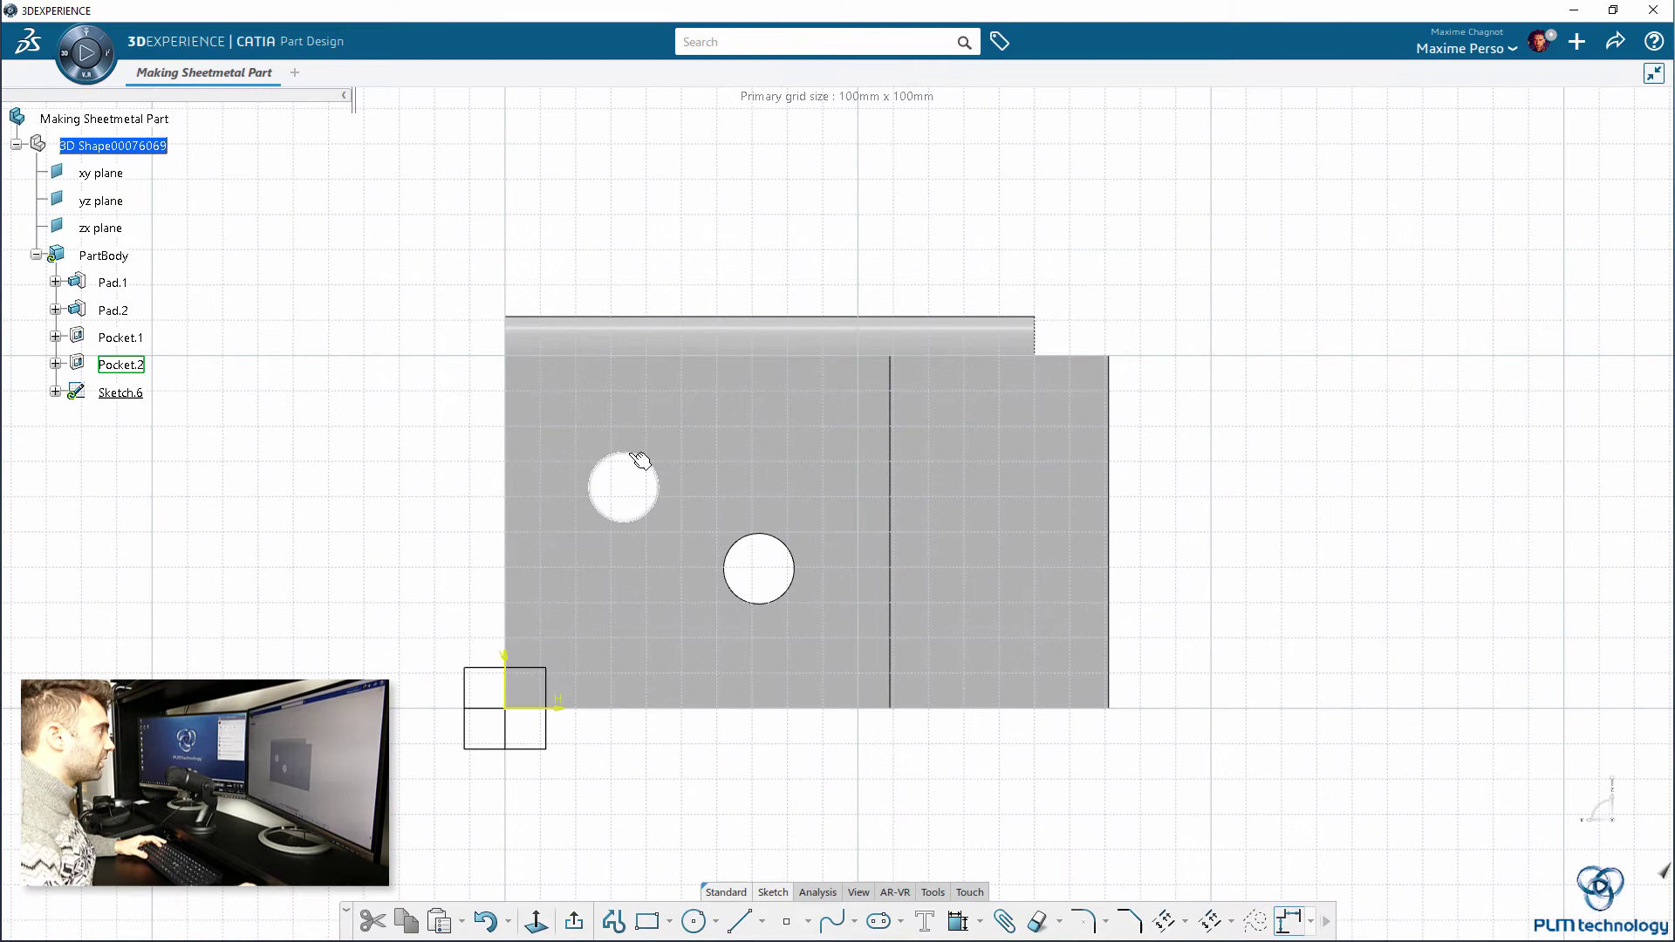
left_click(631, 453)
left_click(753, 394)
left_click(681, 460)
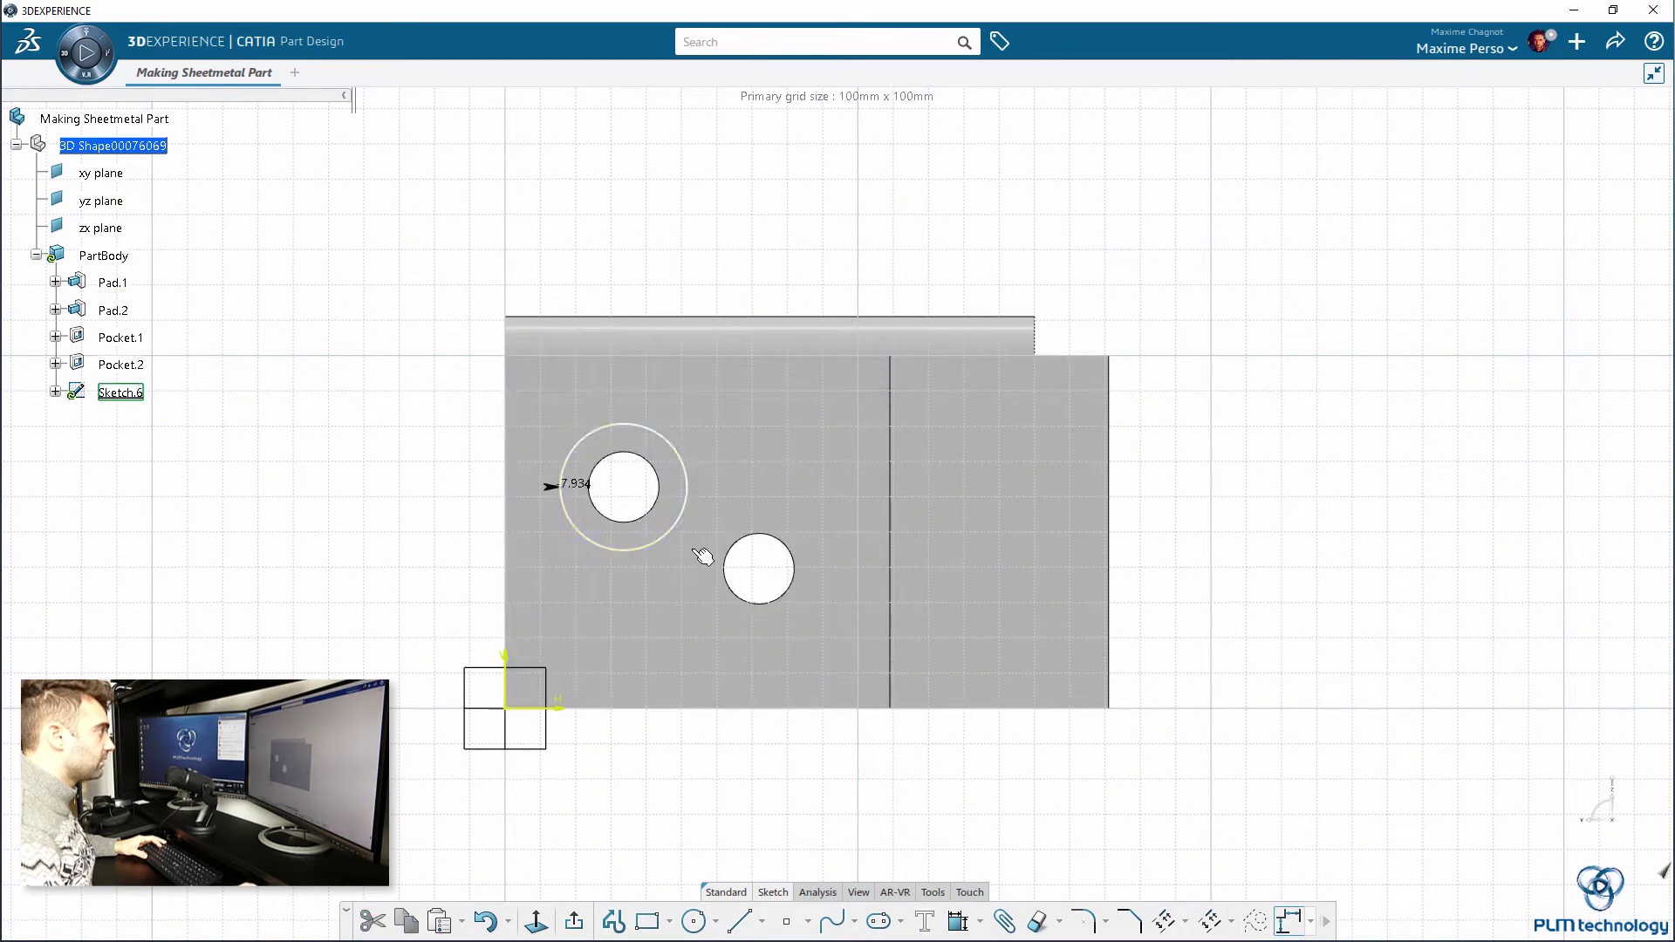
left_click(903, 480)
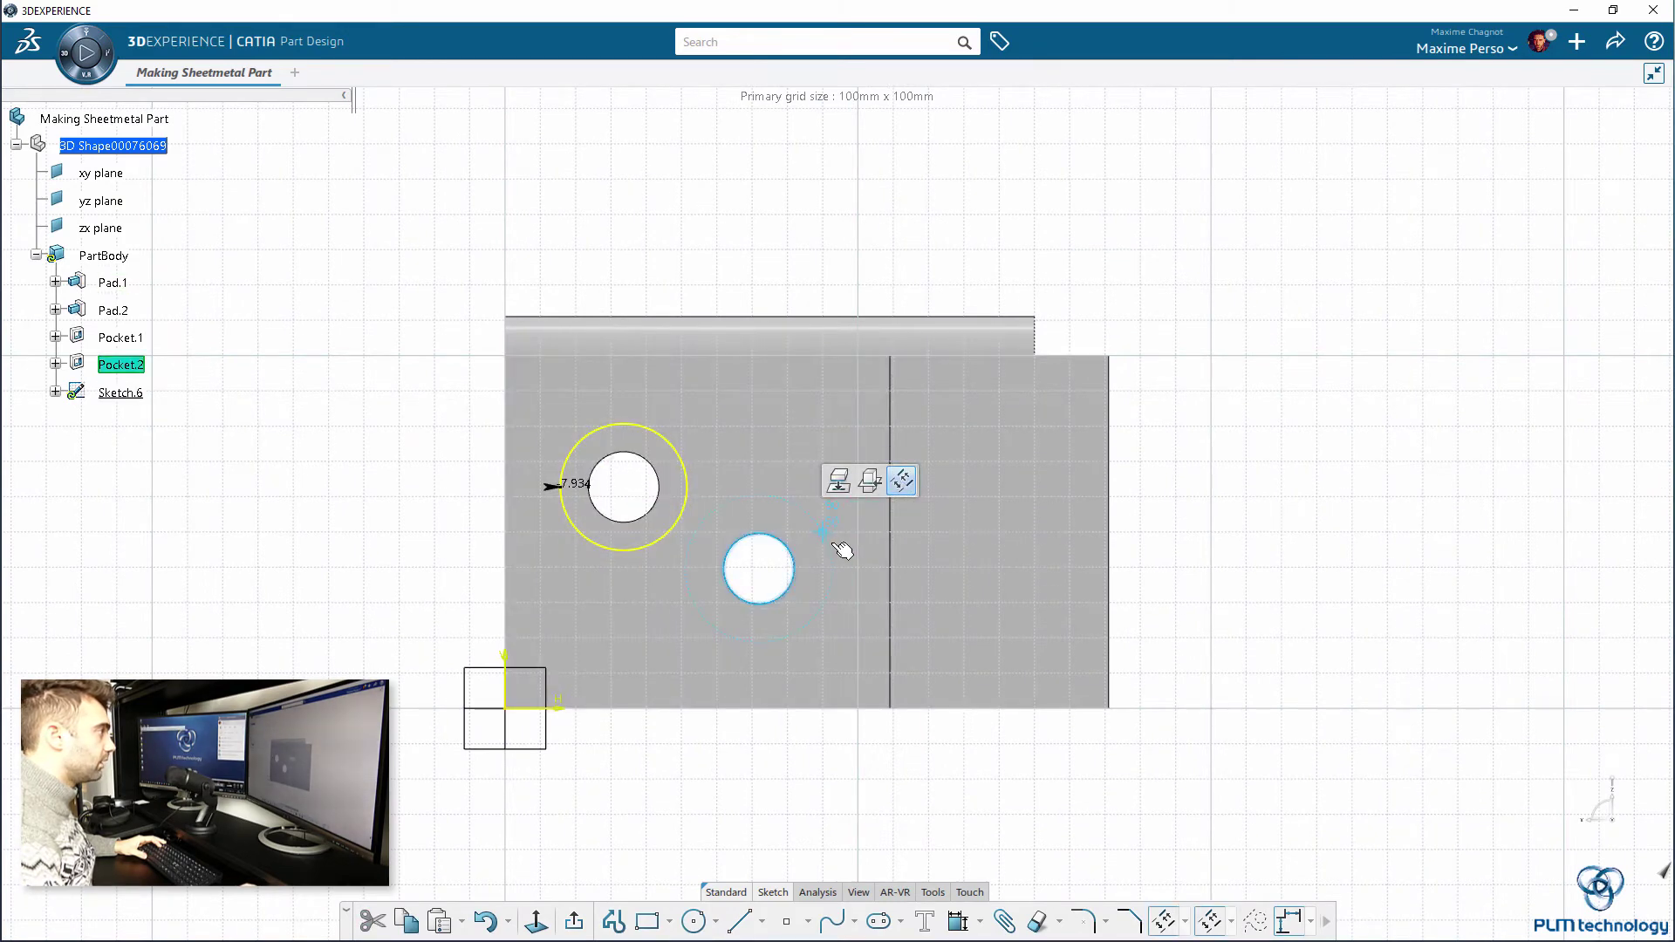
left_click(709, 551)
- Set the offsets of both circles to 0 so they coincide with the hole edges
double_click(703, 567)
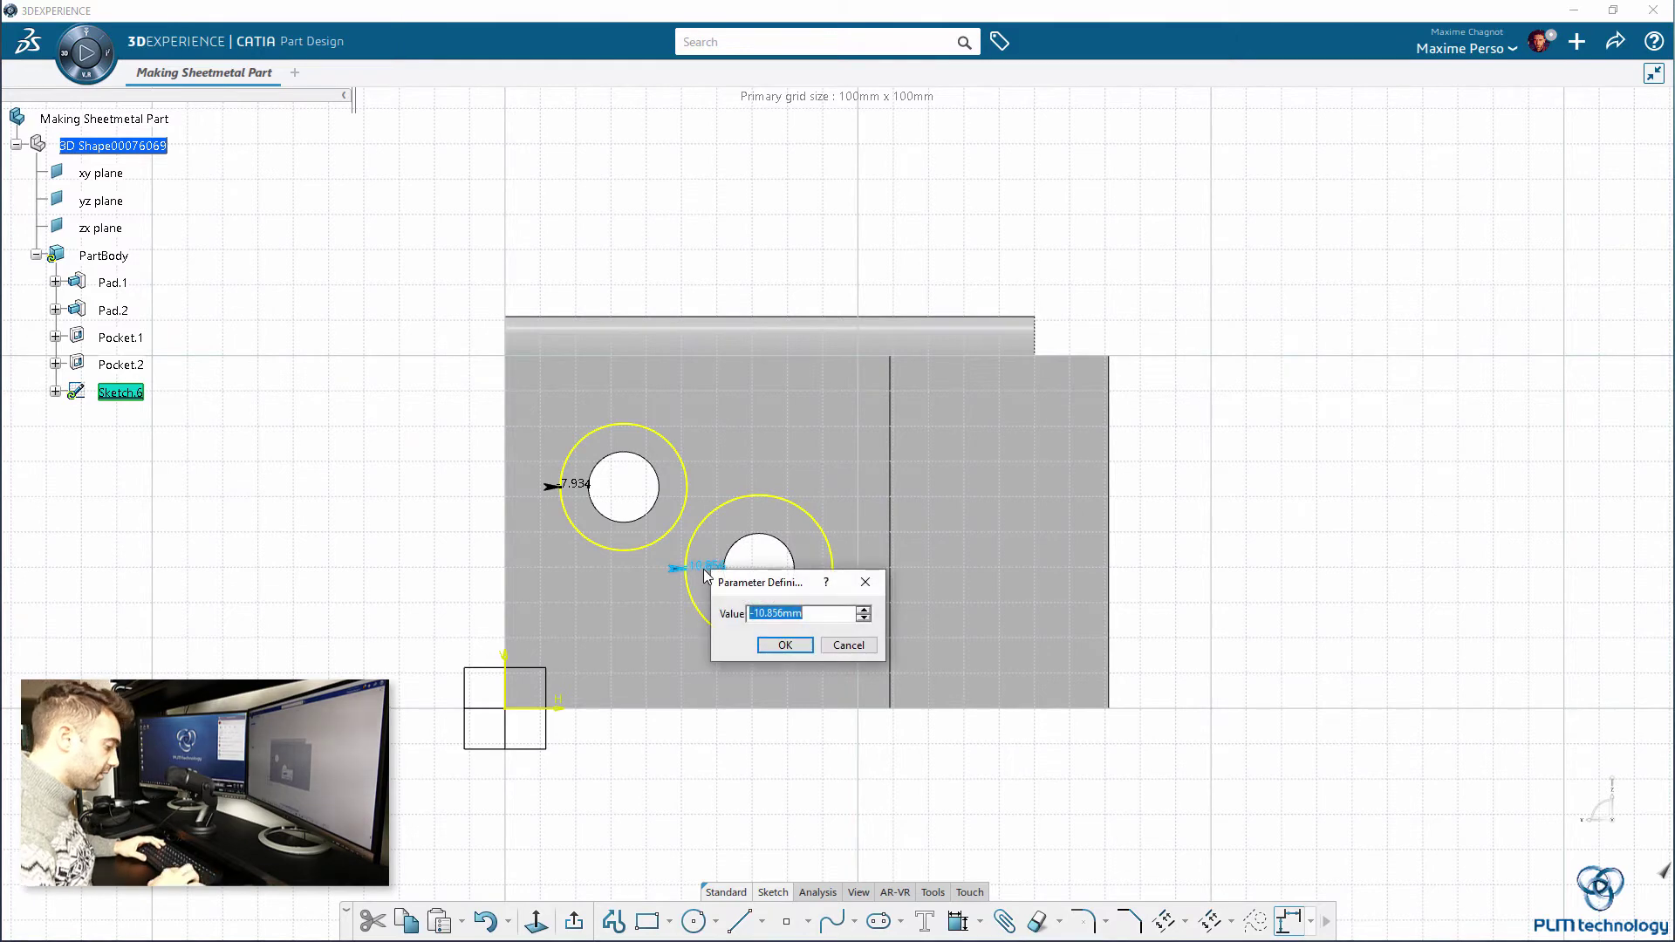
type("0")
key("Return")
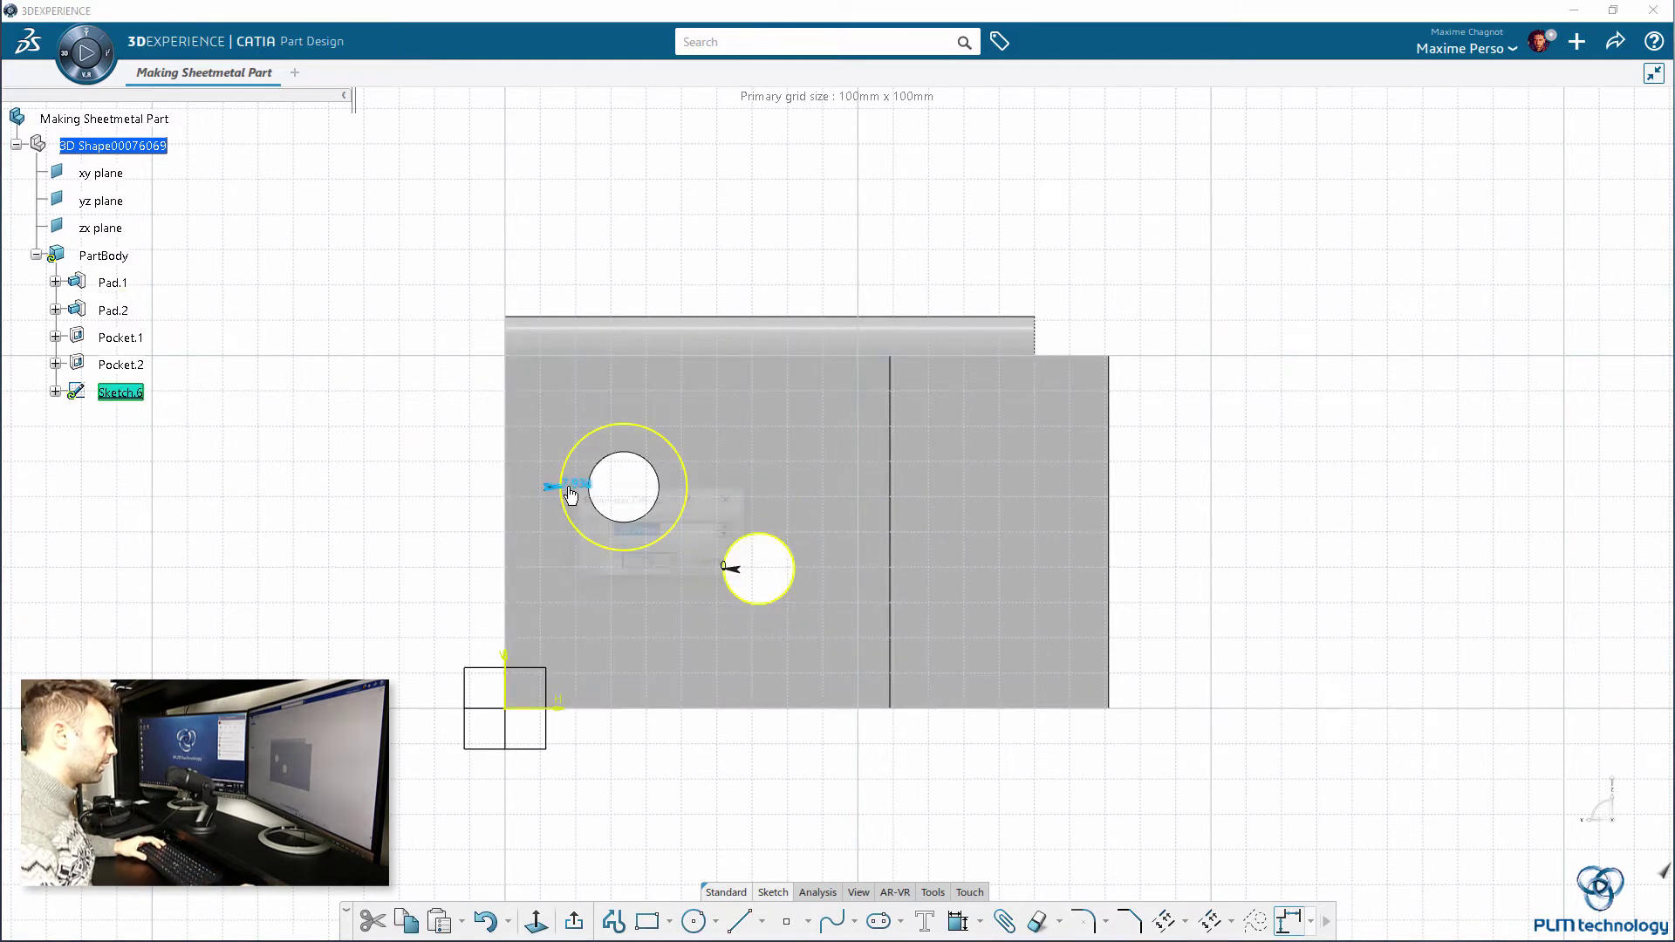
double_click(572, 483)
type("0")
key("Return")
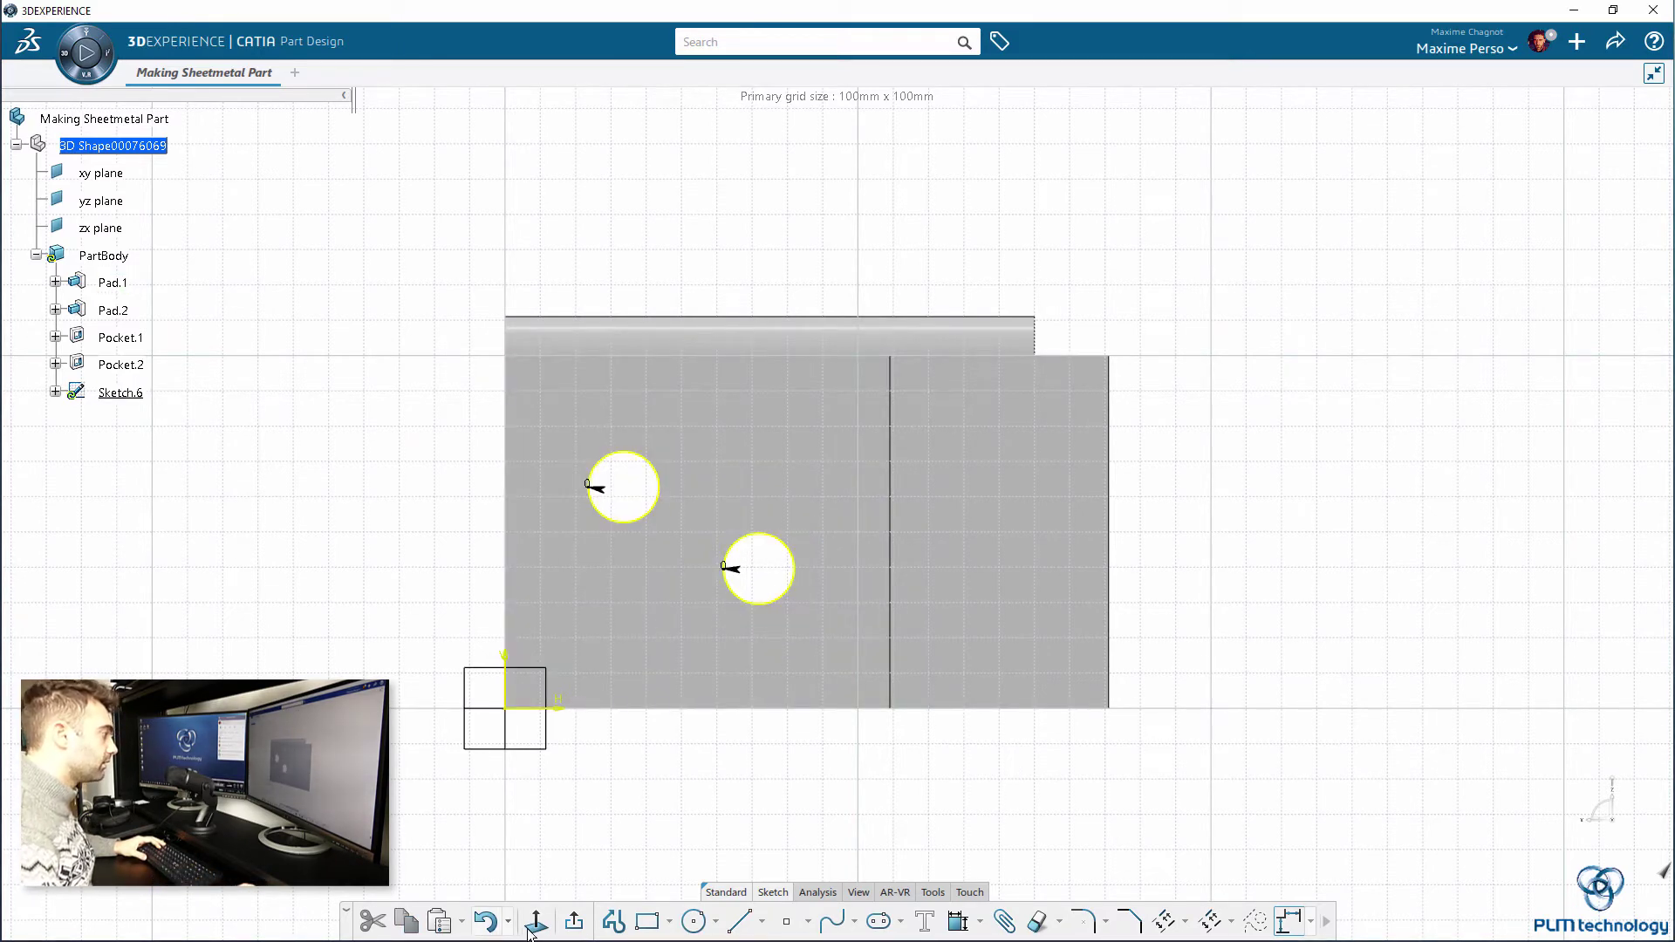
- Finish the sketch, define a Pad from the two hole outlines with a length of 6 mm, and preview it
left_click(574, 920)
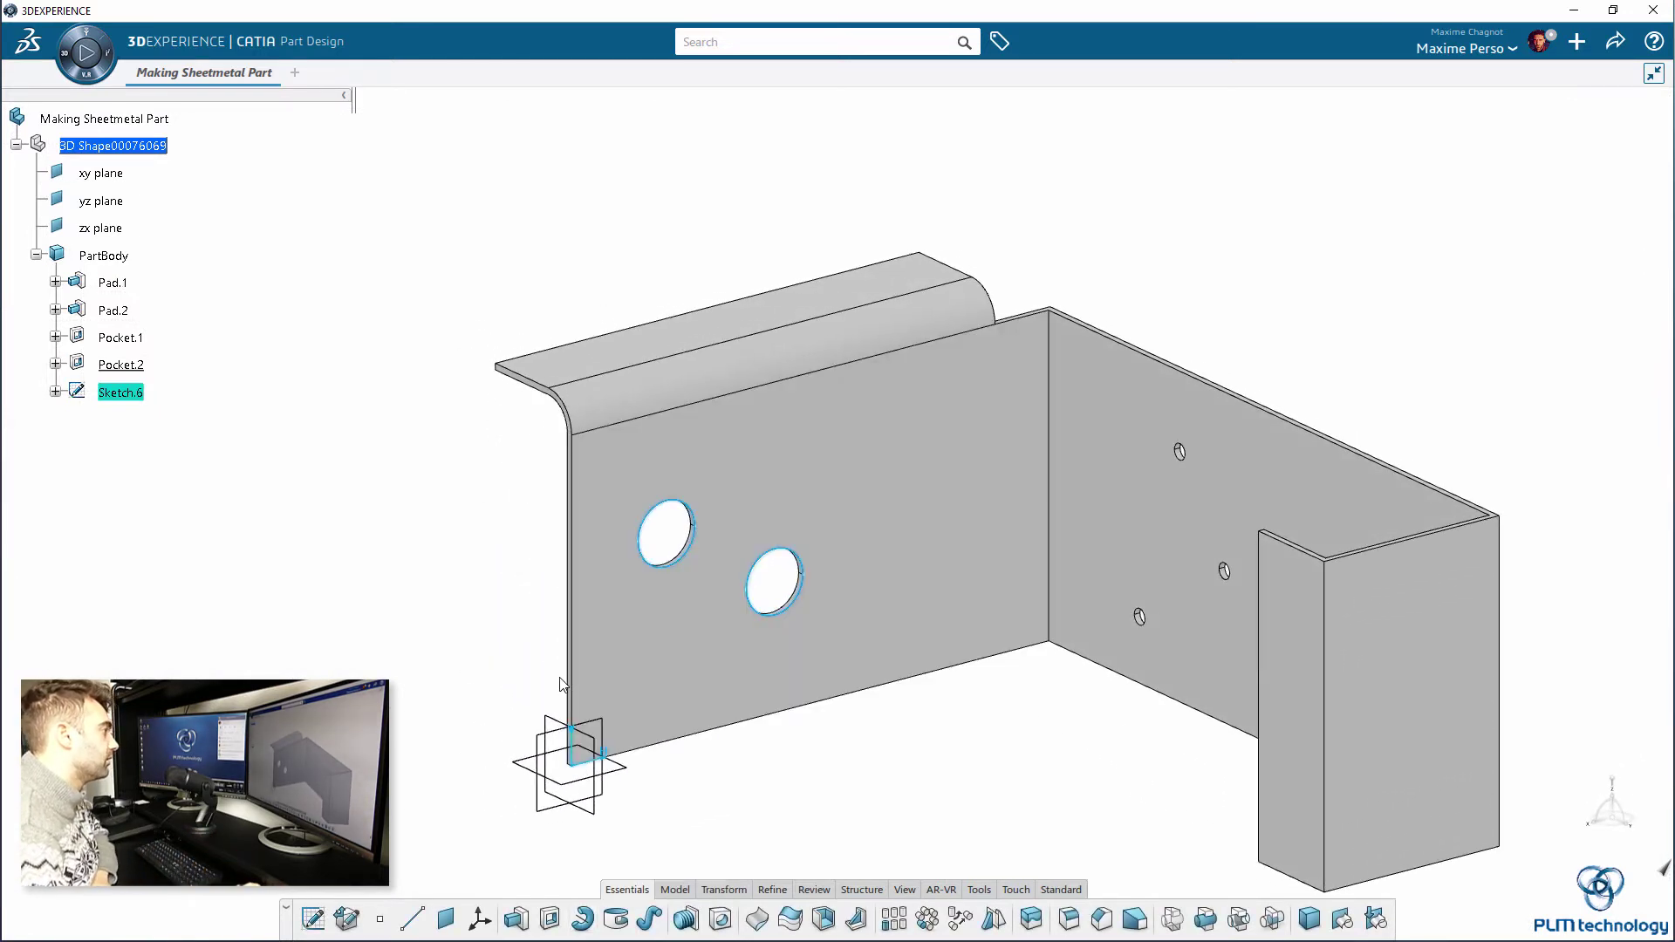
left_click(521, 924)
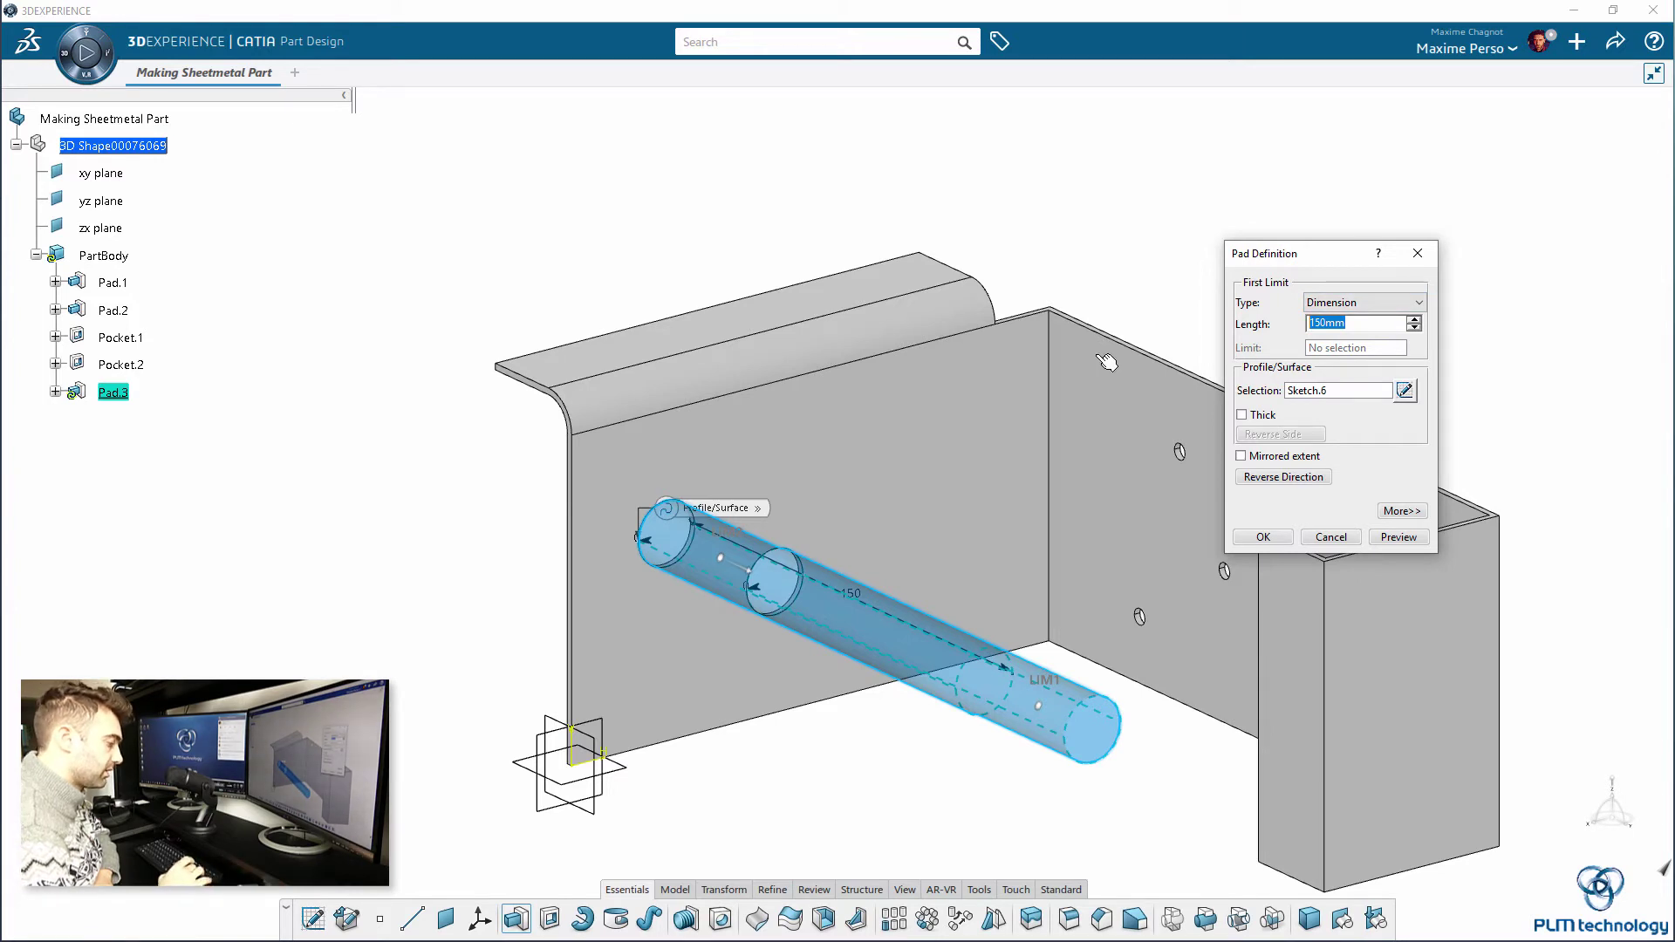
left_click(1397, 542)
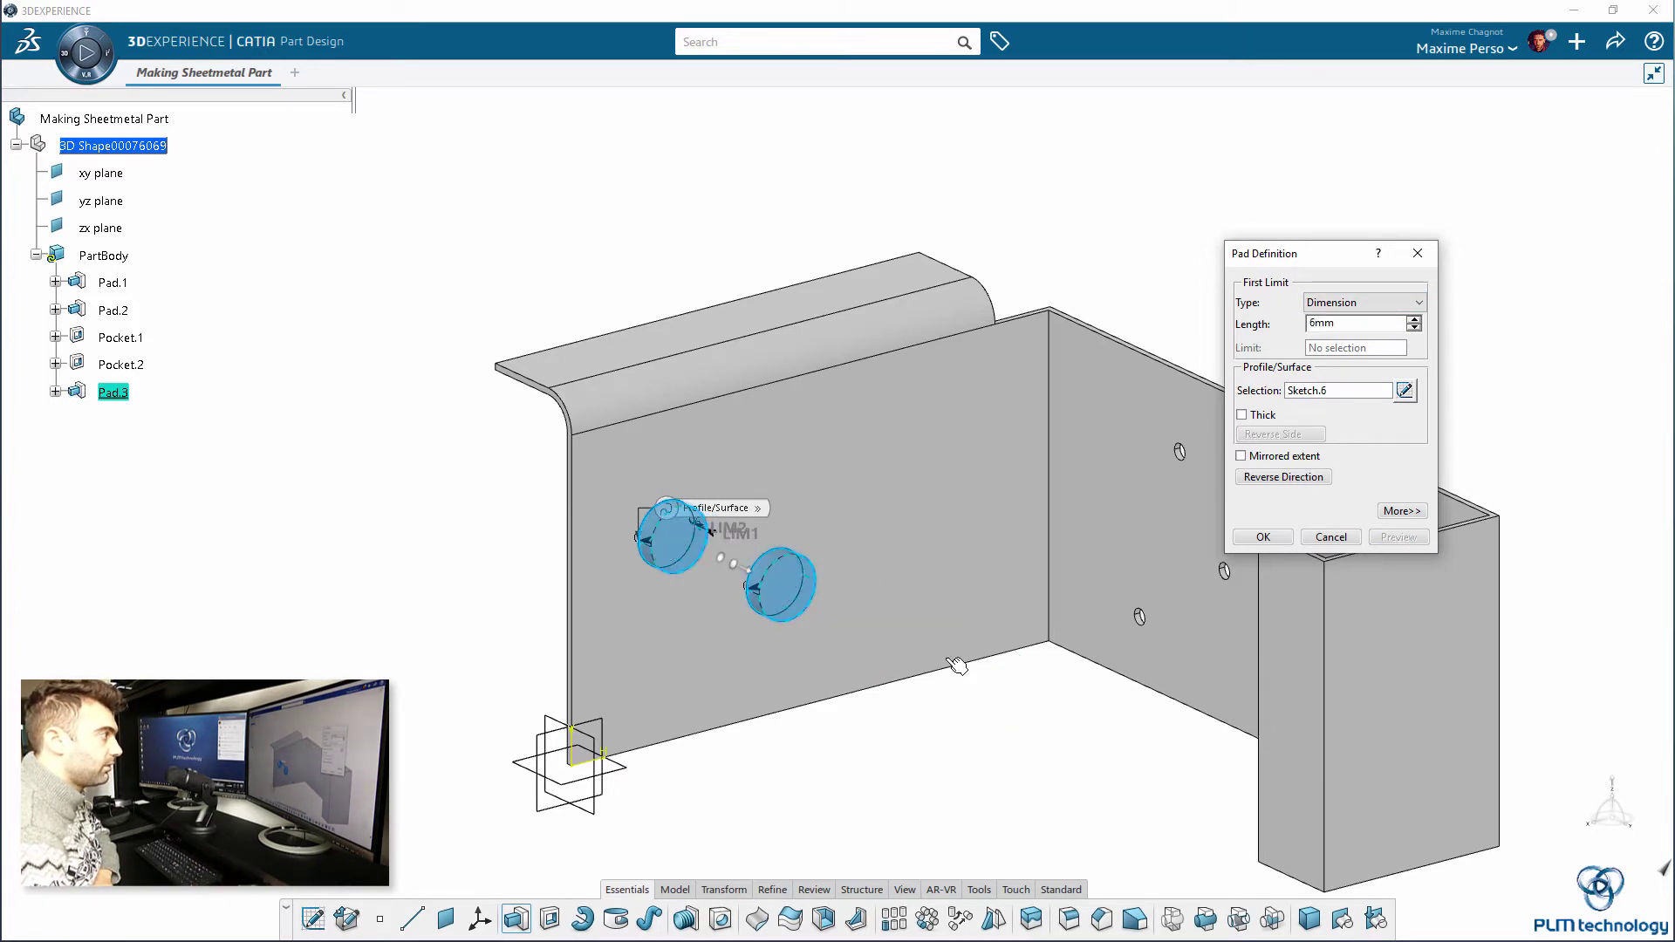
- Reverse the Pad direction, turn on its Thick option, and preview the two rings
middle_click_drag(957, 665, 1178, 726)
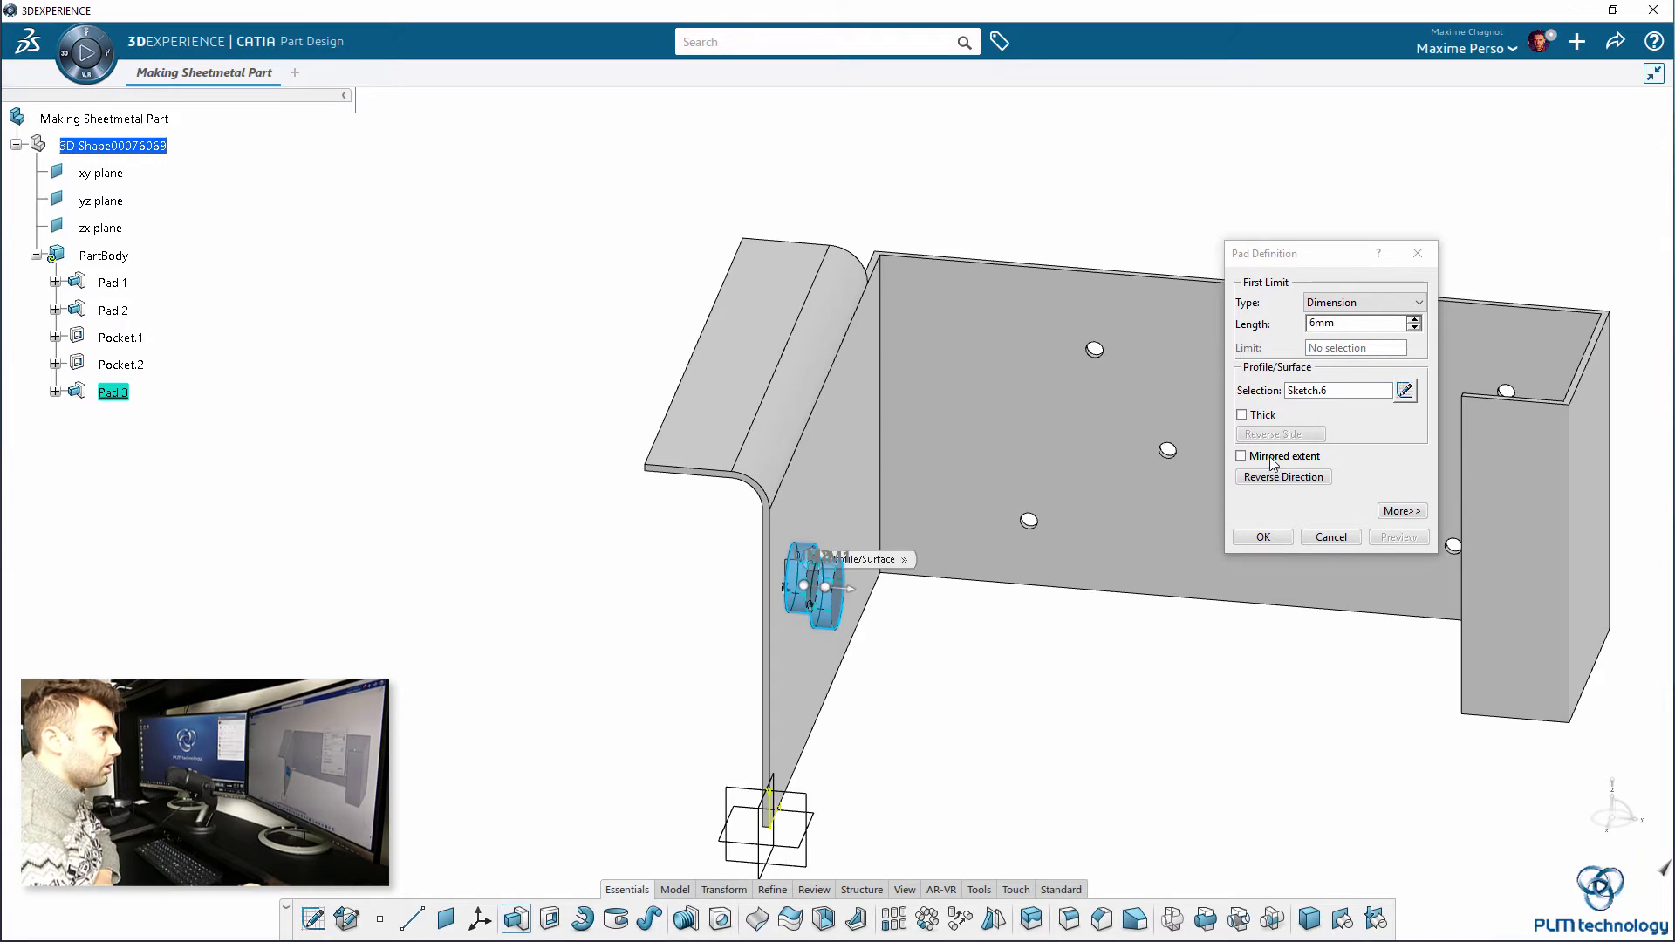
left_click(1262, 477)
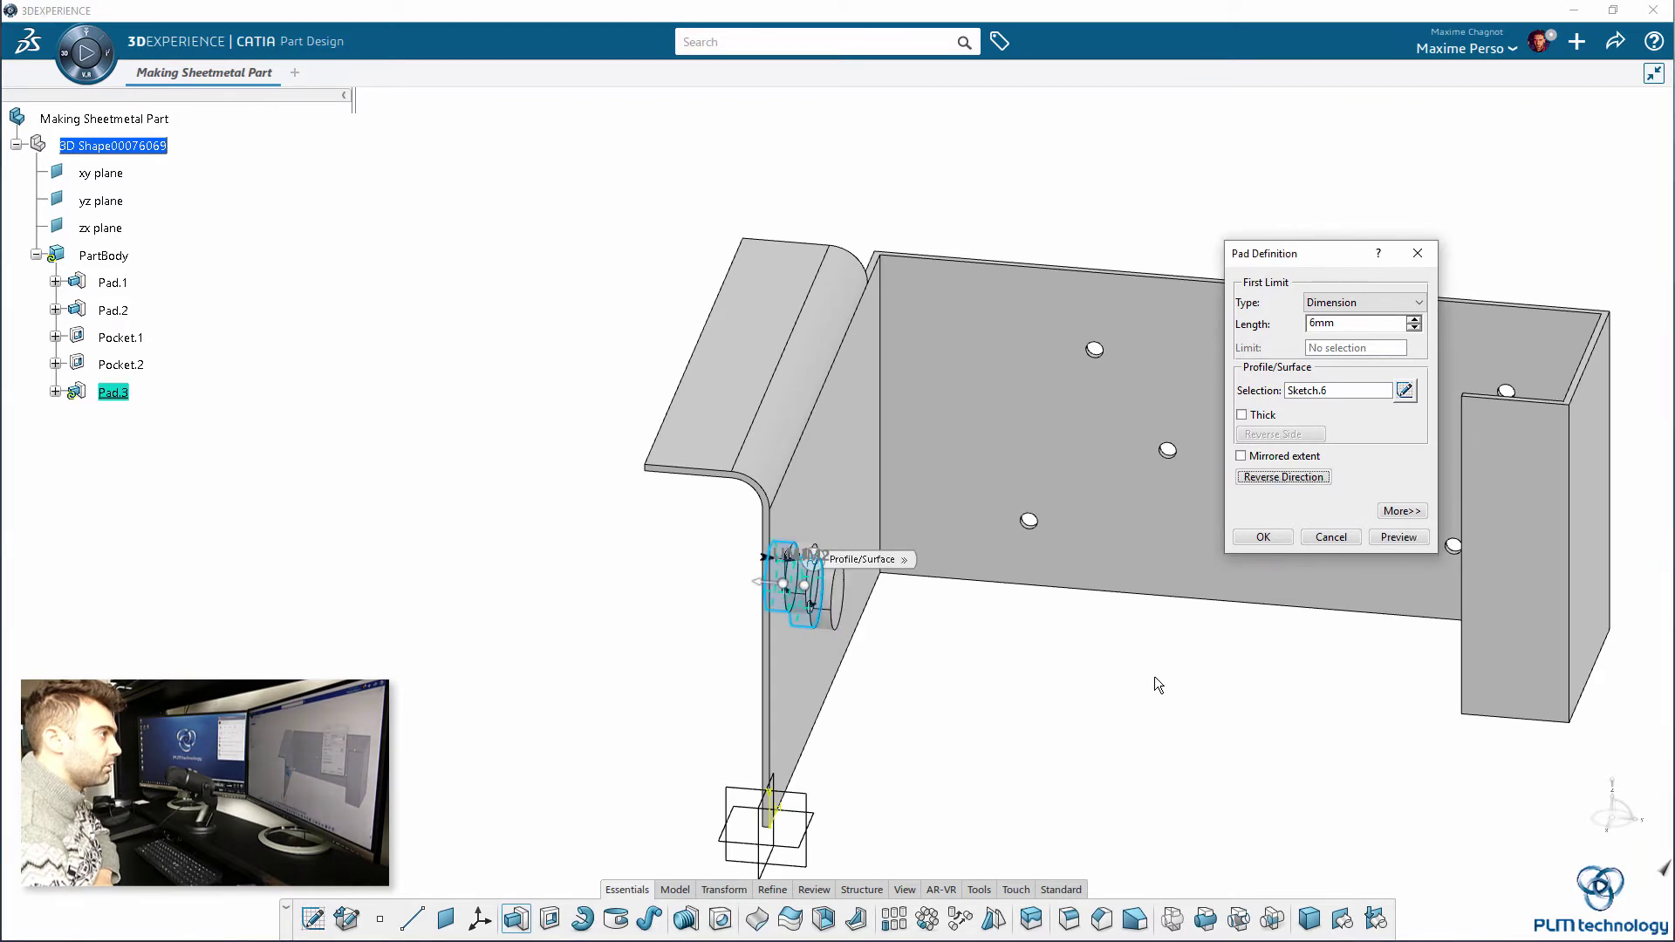
left_click(1261, 415)
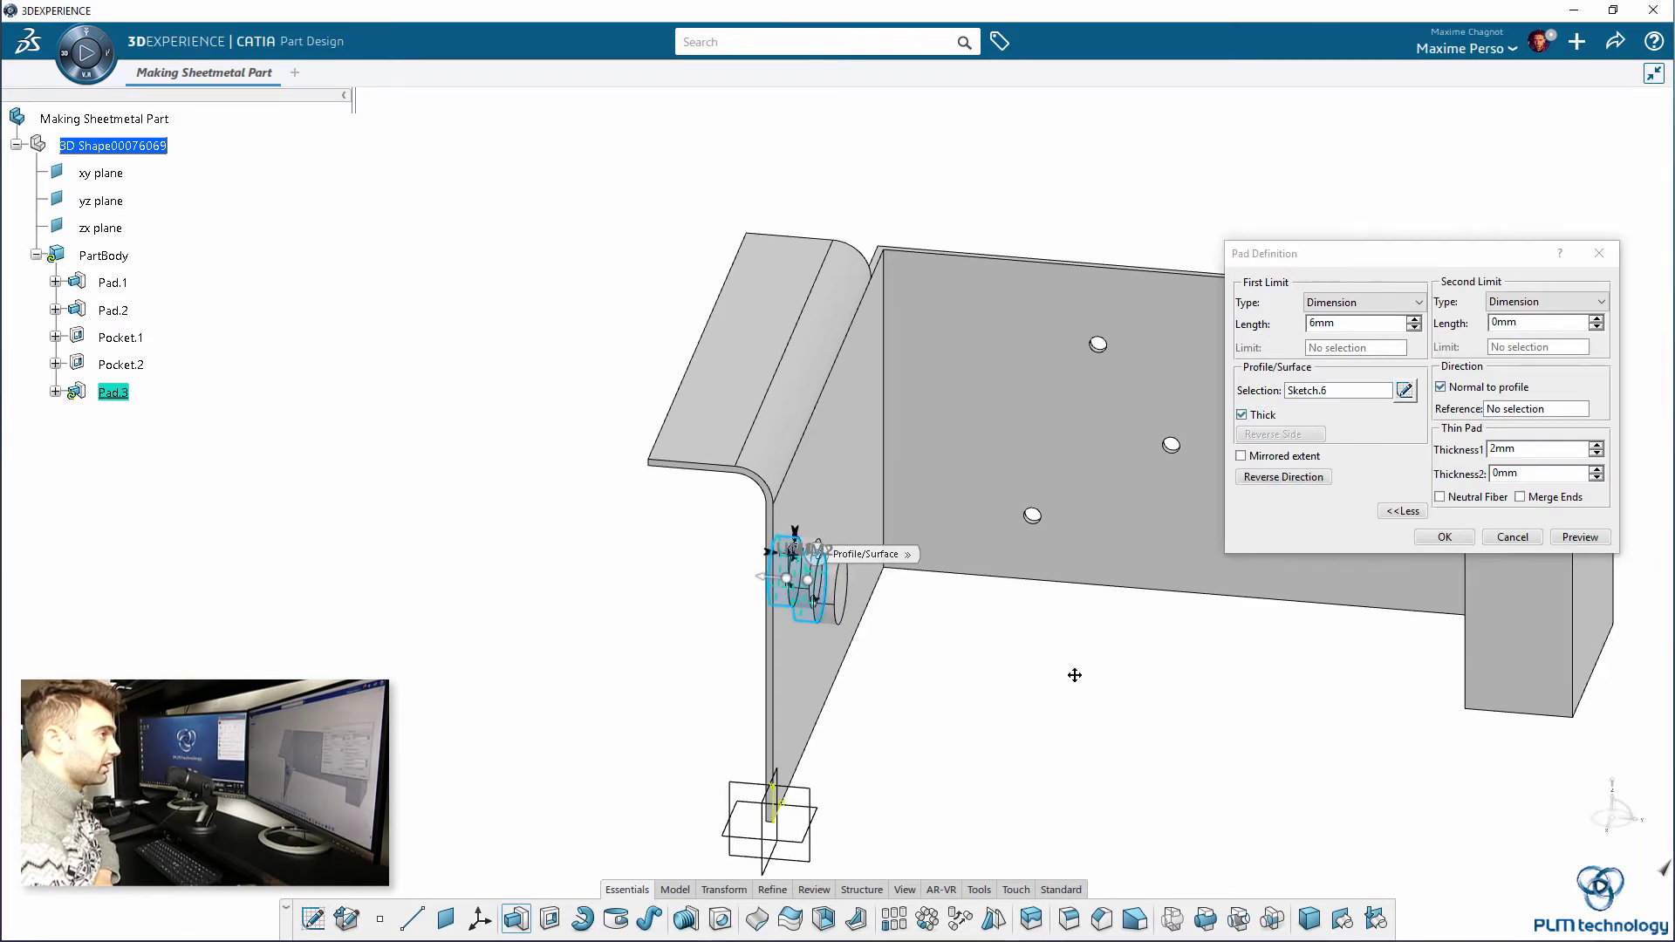
middle_click_drag(1073, 677, 887, 644)
middle_click_drag(1123, 733, 1122, 583)
left_click(1594, 539)
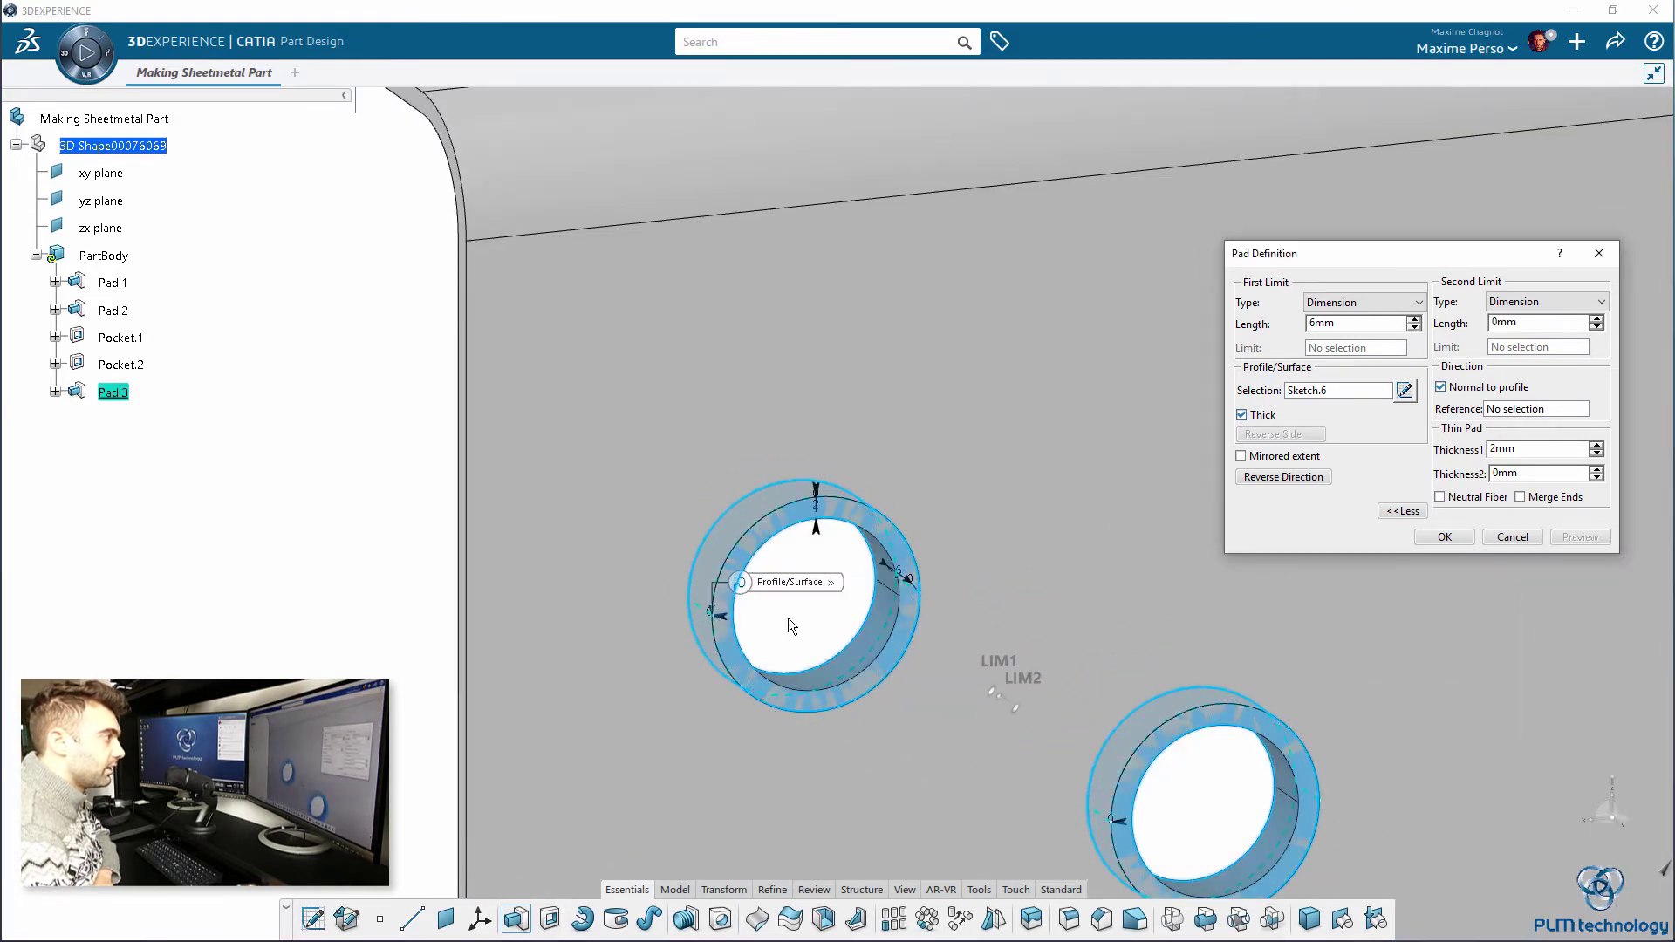
- Set the thin pad's Thickness1 to 0 mm and Thickness2 to 2 mm, preview it, and create the Pad
middle_click_drag(788, 618, 741, 456)
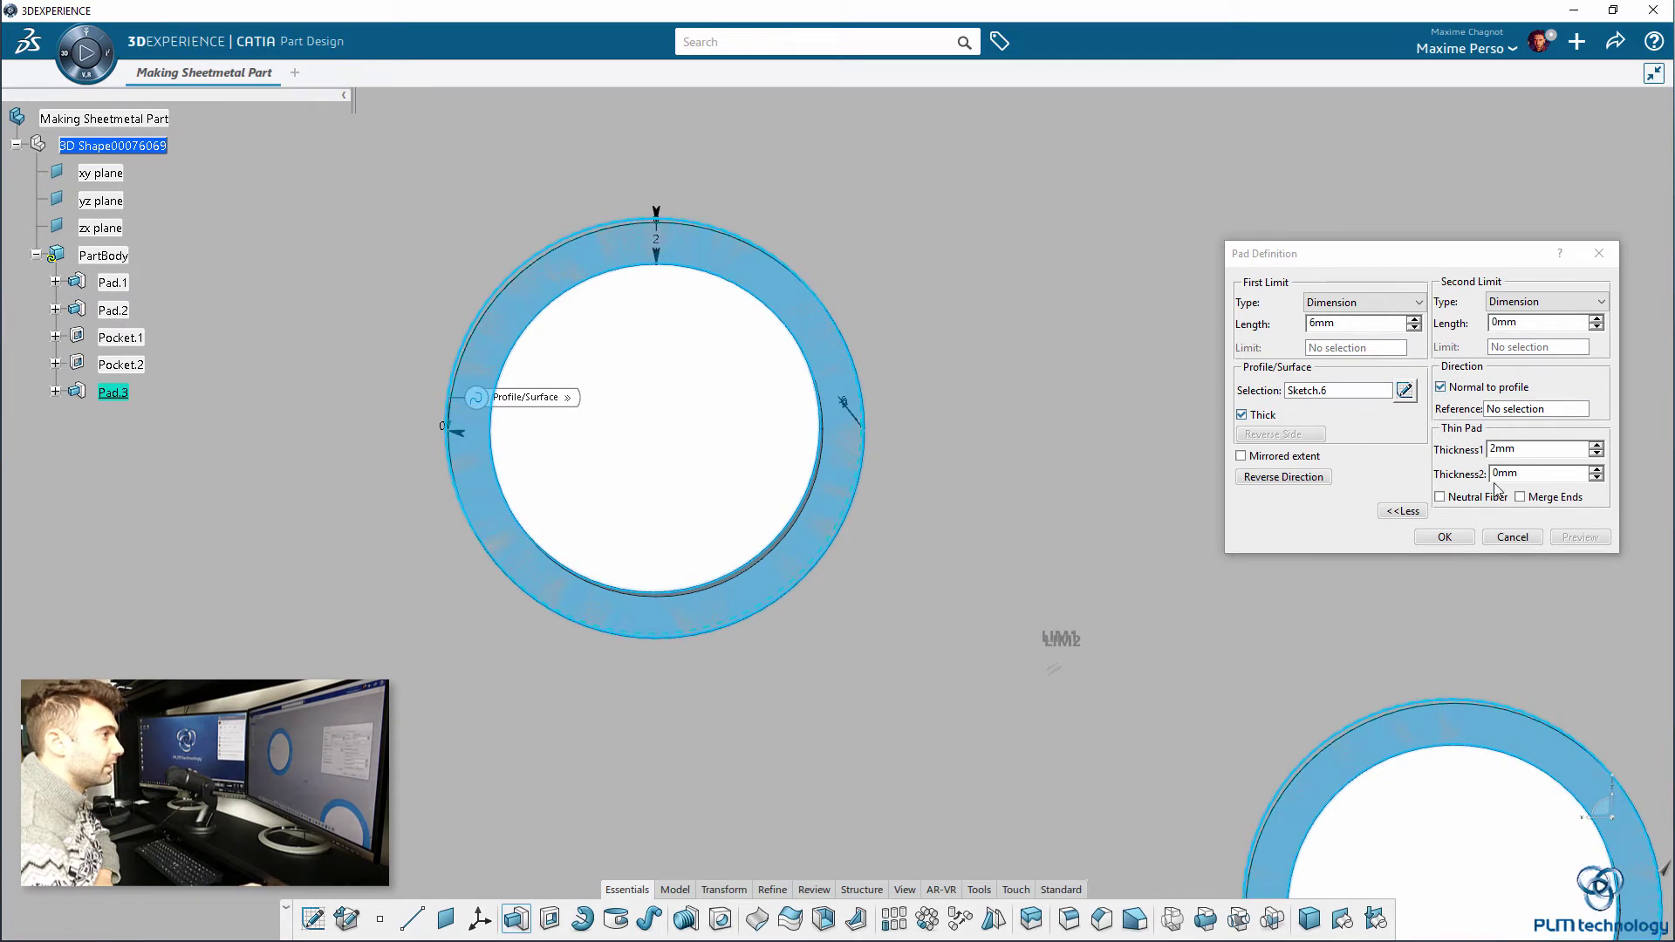
left_click(1537, 453)
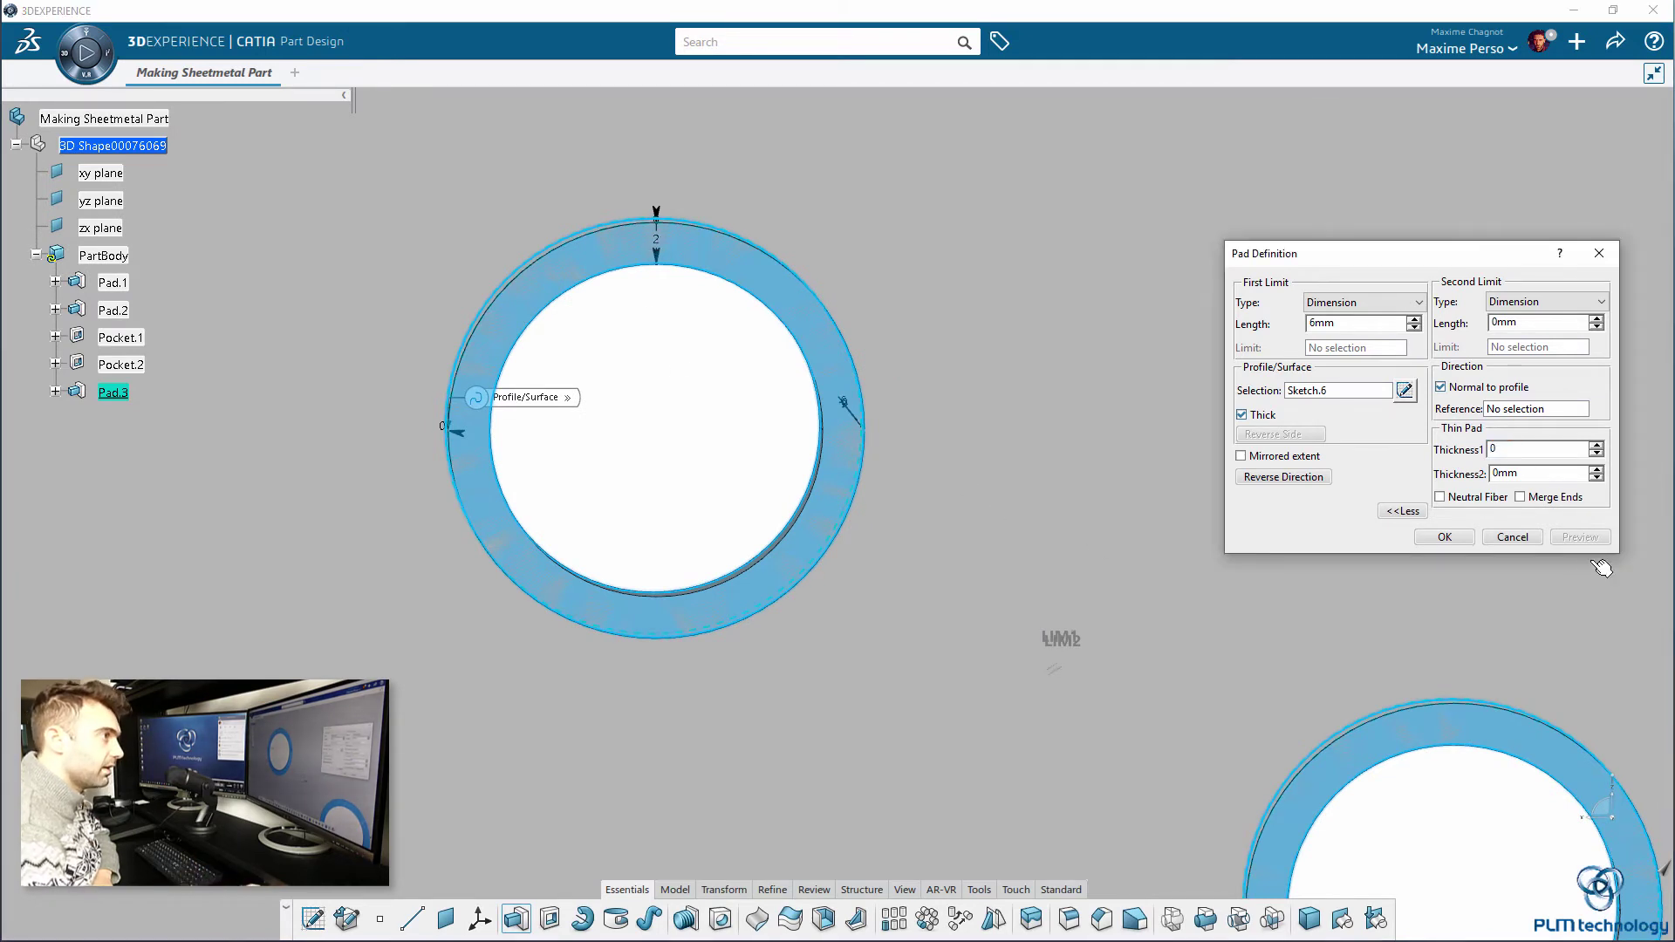
key("Return")
left_click(930, 542)
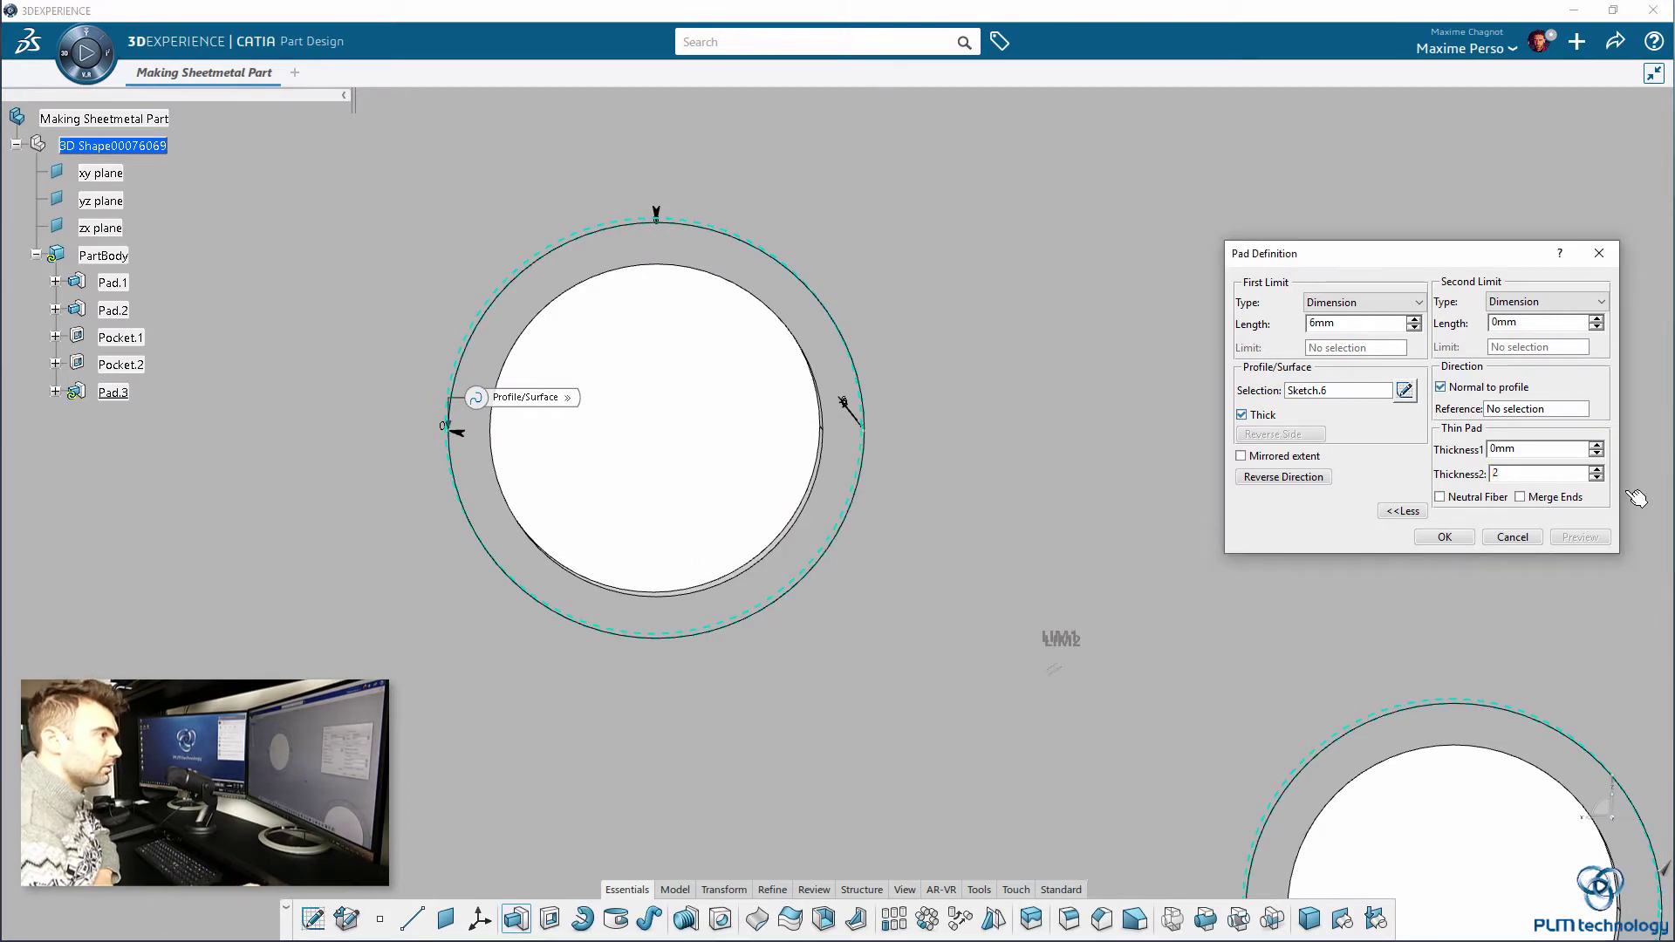
left_click(1514, 450)
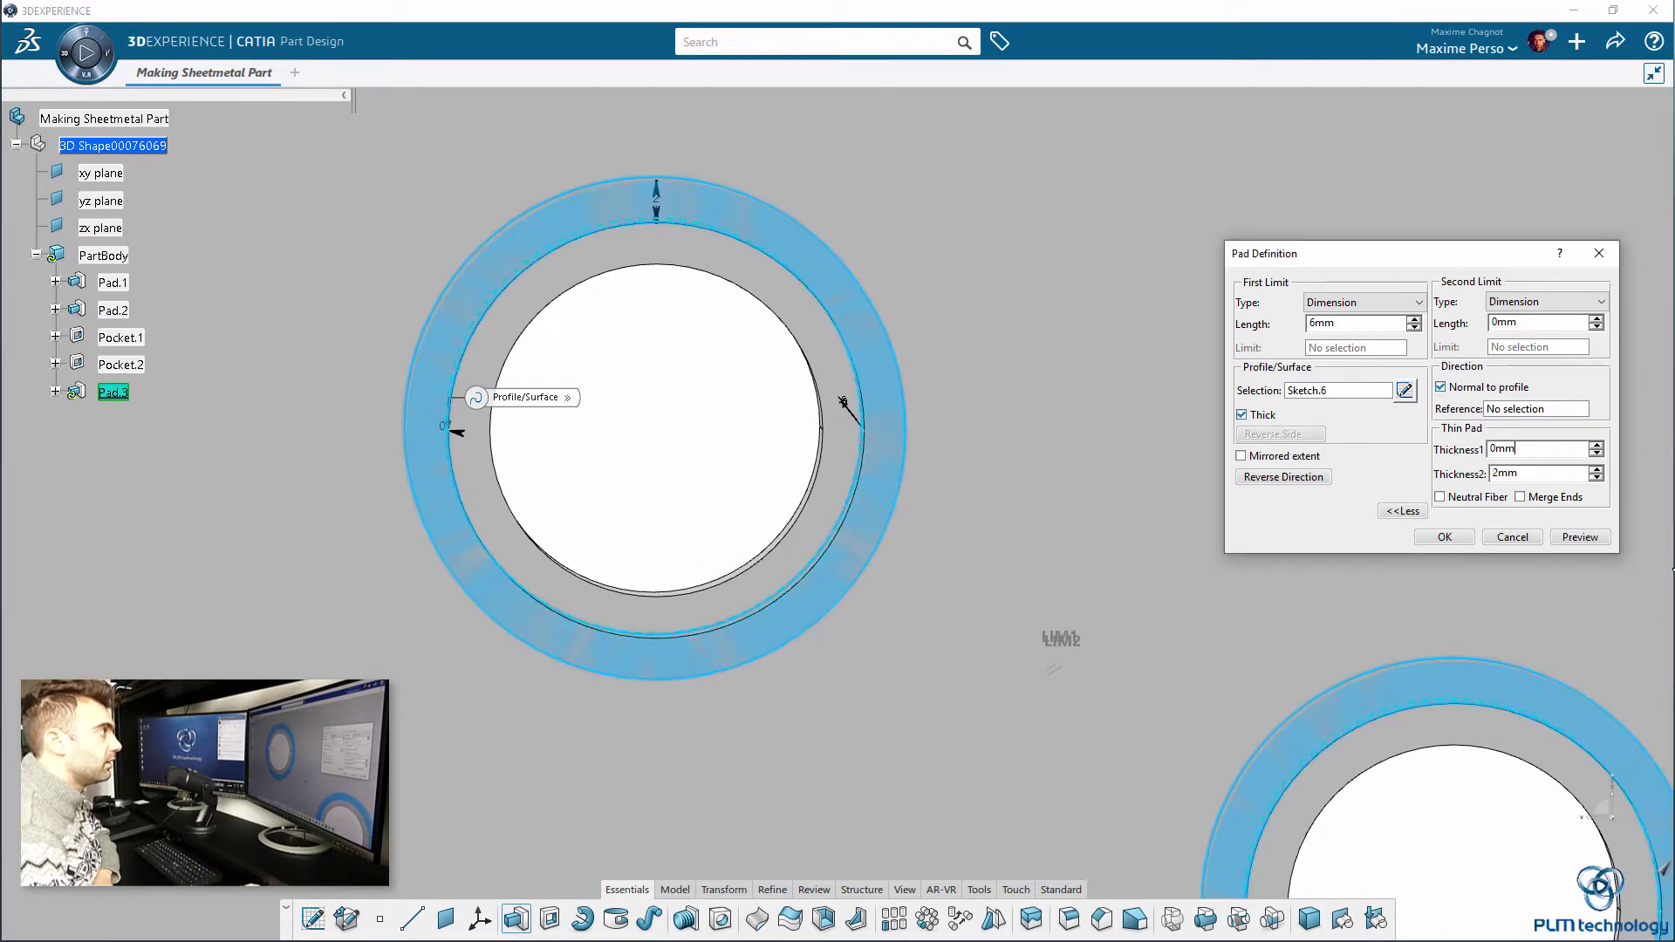
left_click(1599, 540)
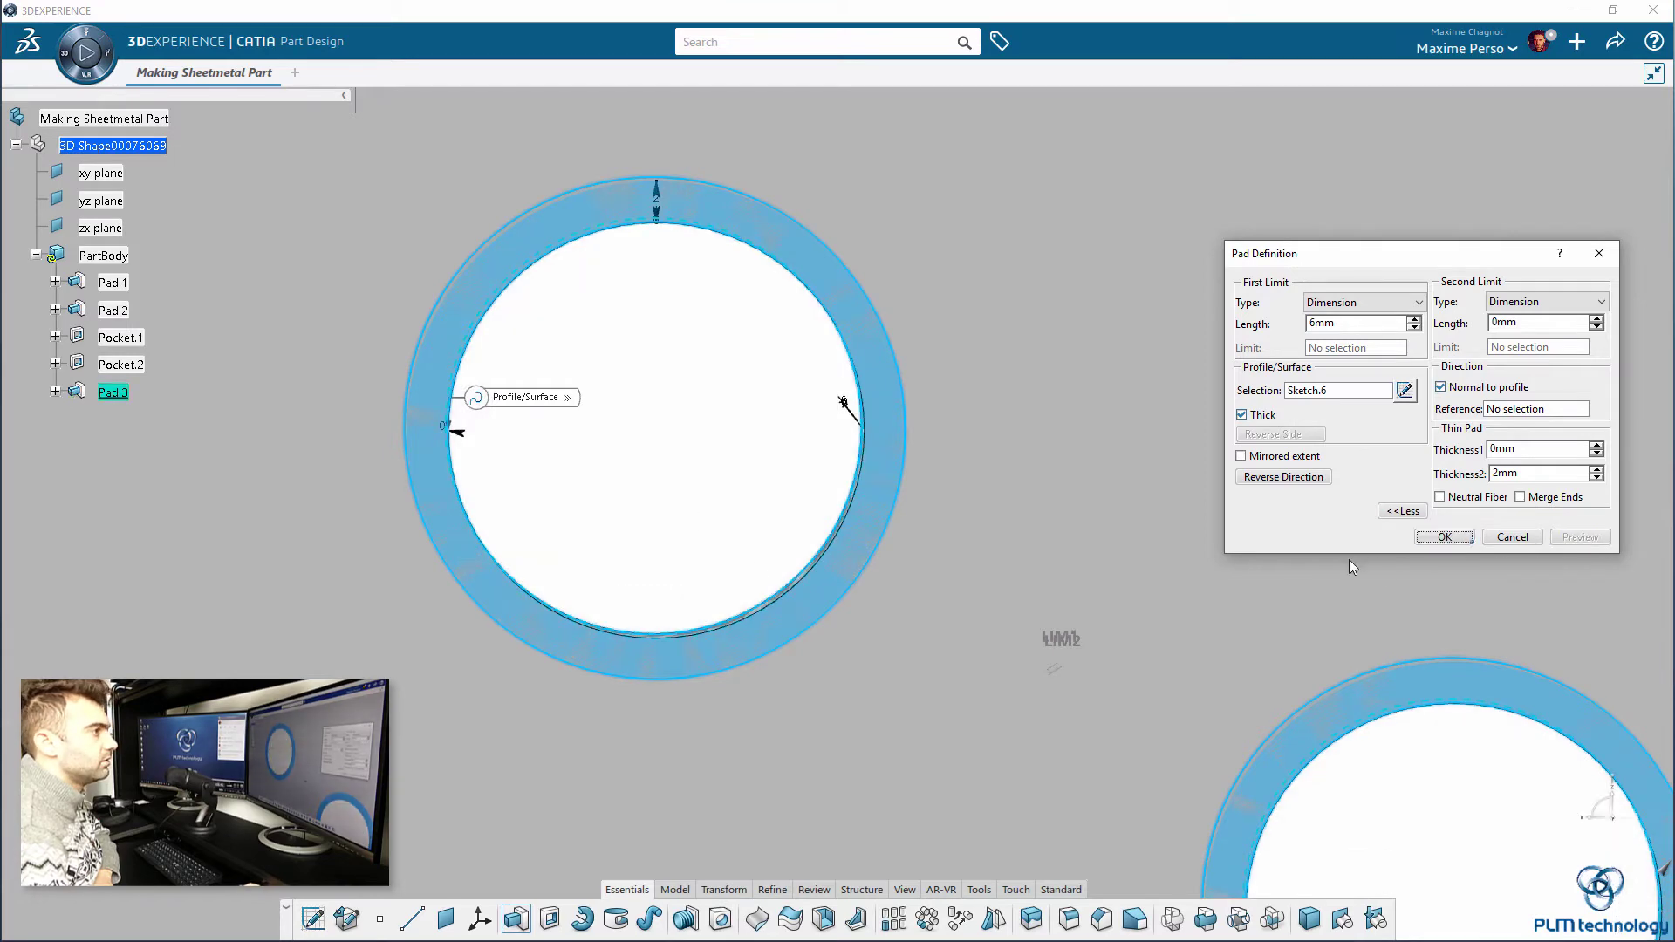
key("Return")
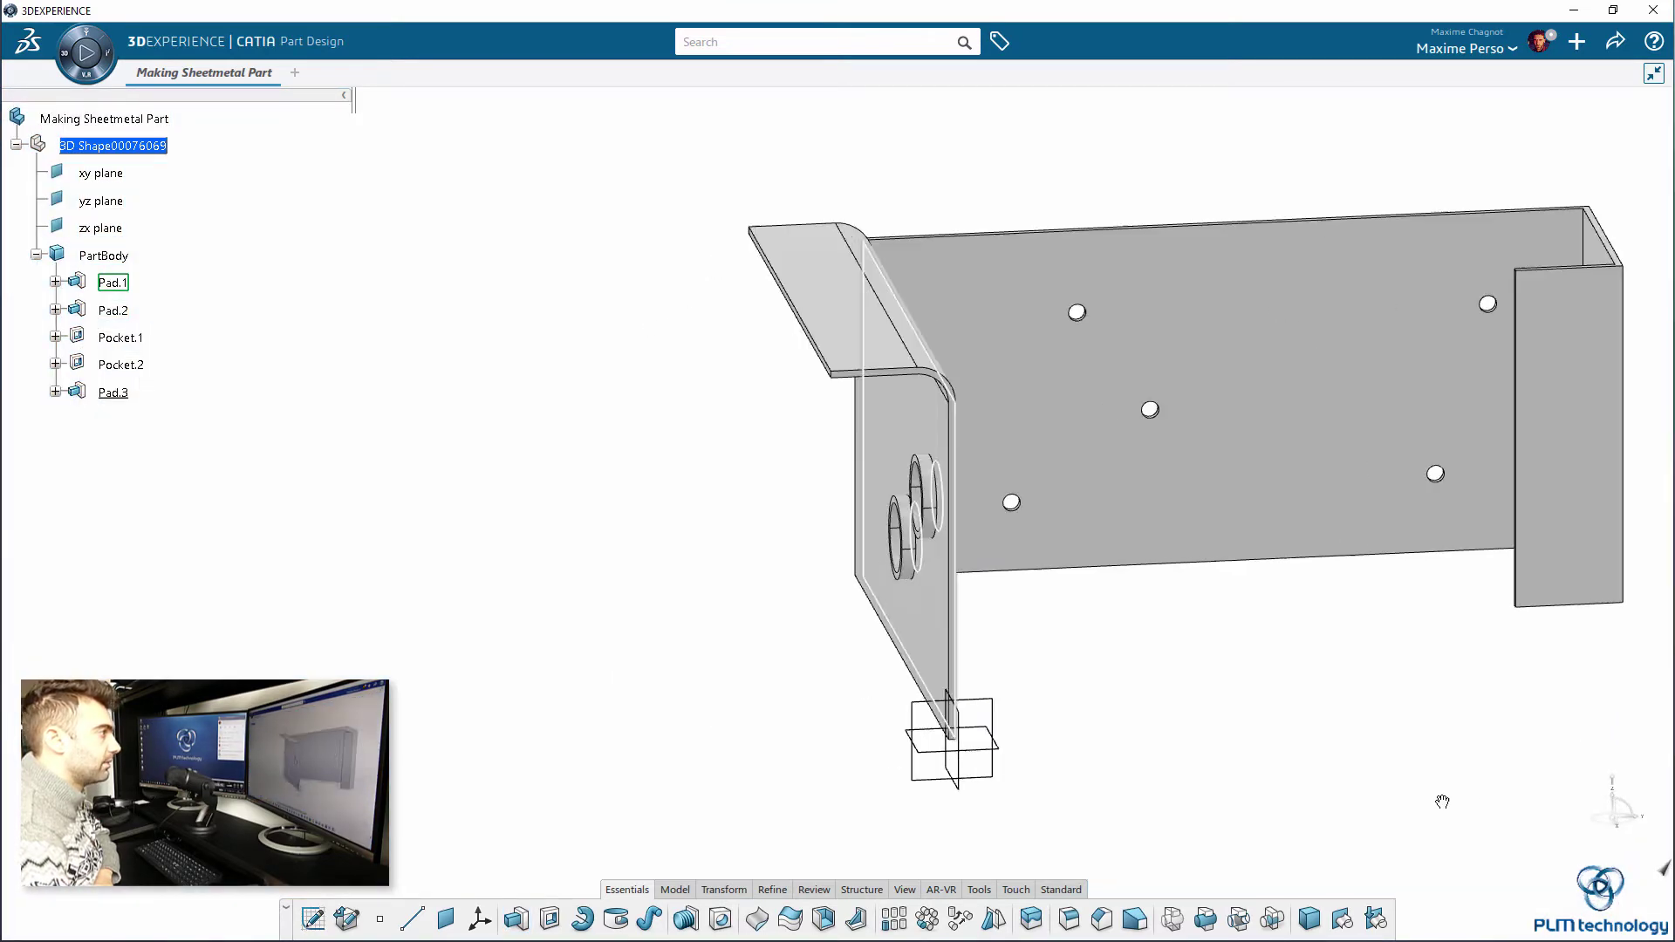
- Start a Chamfer with the side wall's free lower corner edge and both outer corner edges of the opposite end's return flange
middle_click_drag(1442, 801, 1418, 809)
middle_click_drag(1112, 703, 988, 717)
middle_click_drag(660, 569, 412, 666)
left_click(1102, 918)
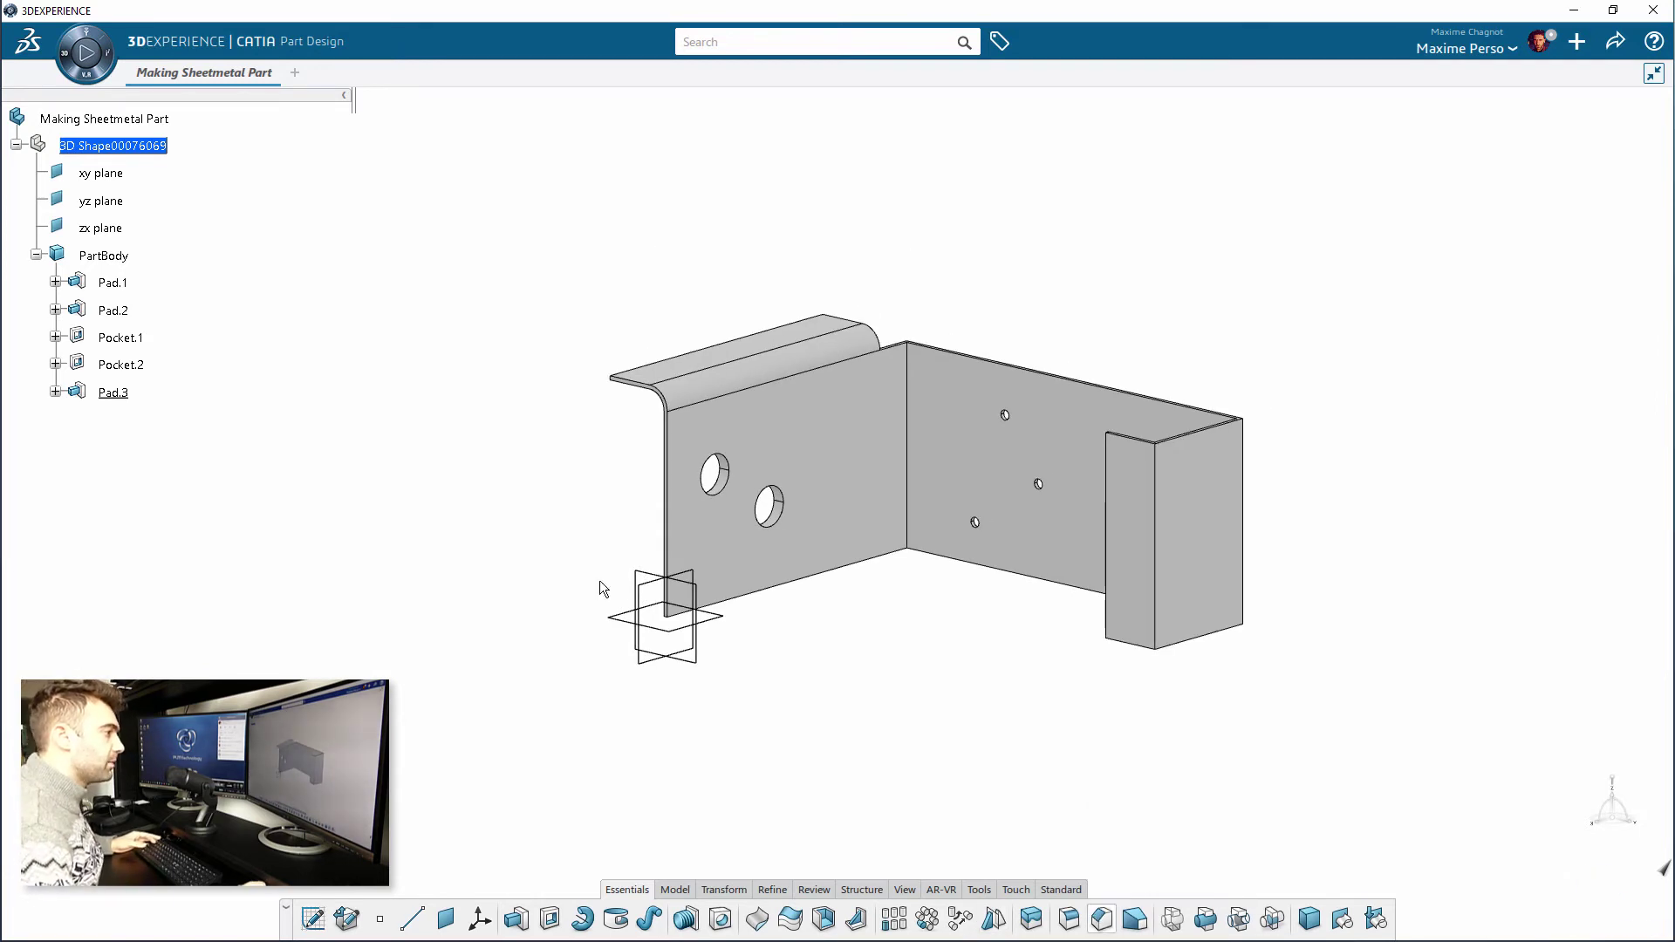
scroll(617, 455, "up", 3)
scroll(617, 454, "up", 5)
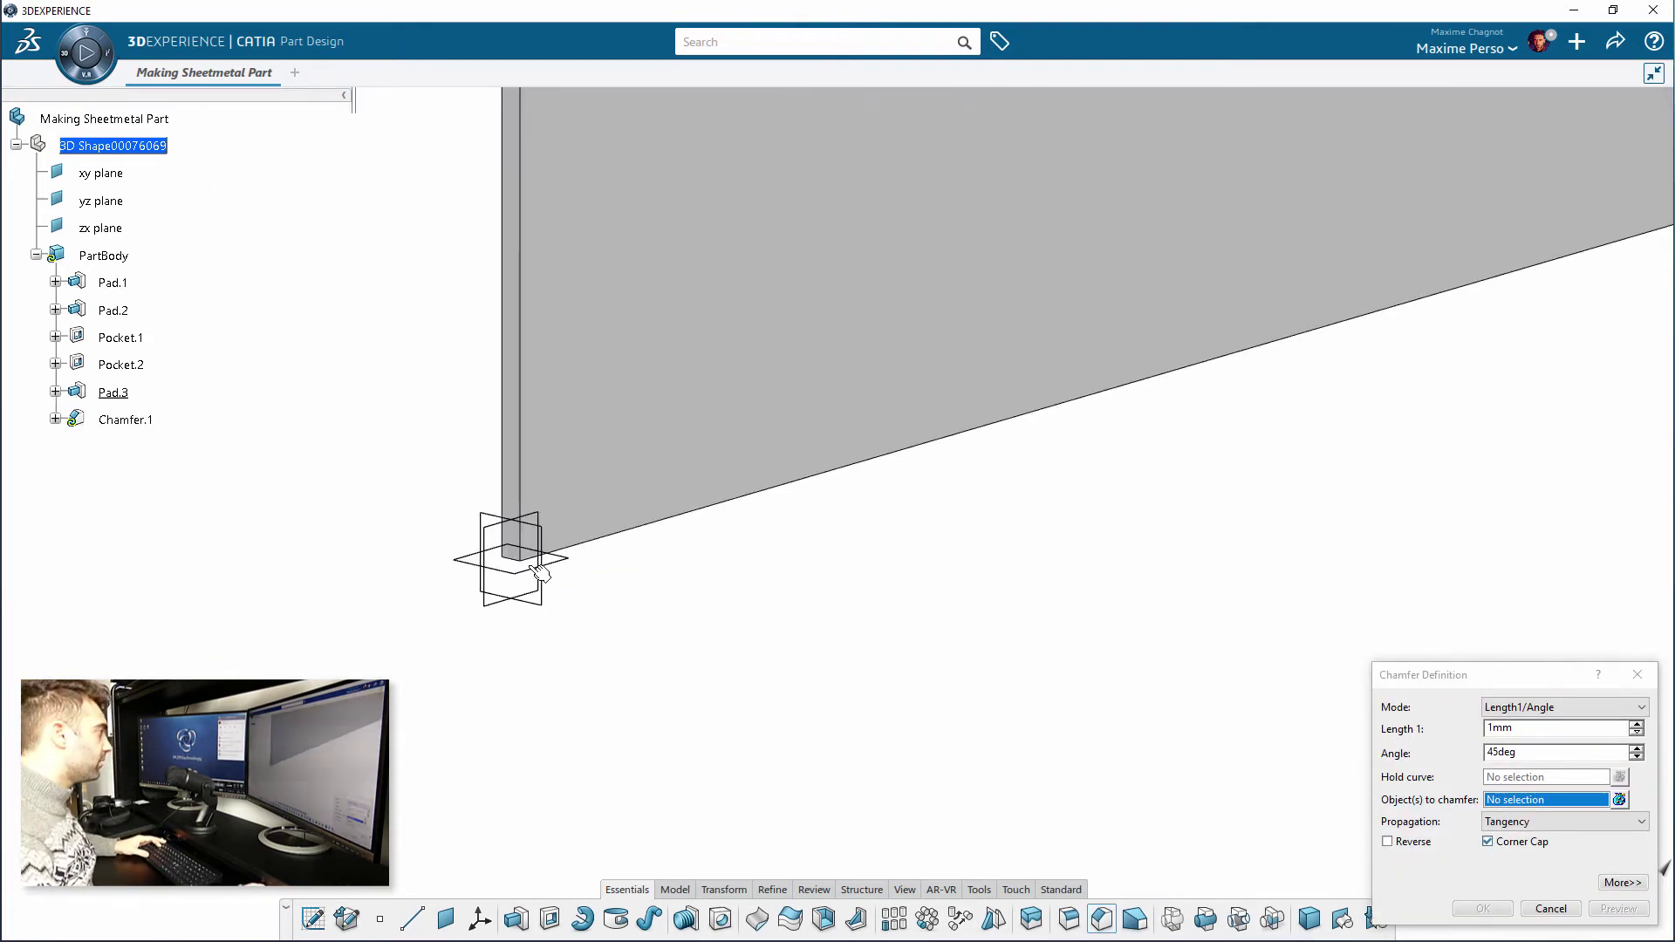
left_click(524, 572)
scroll(672, 699, "down", 5)
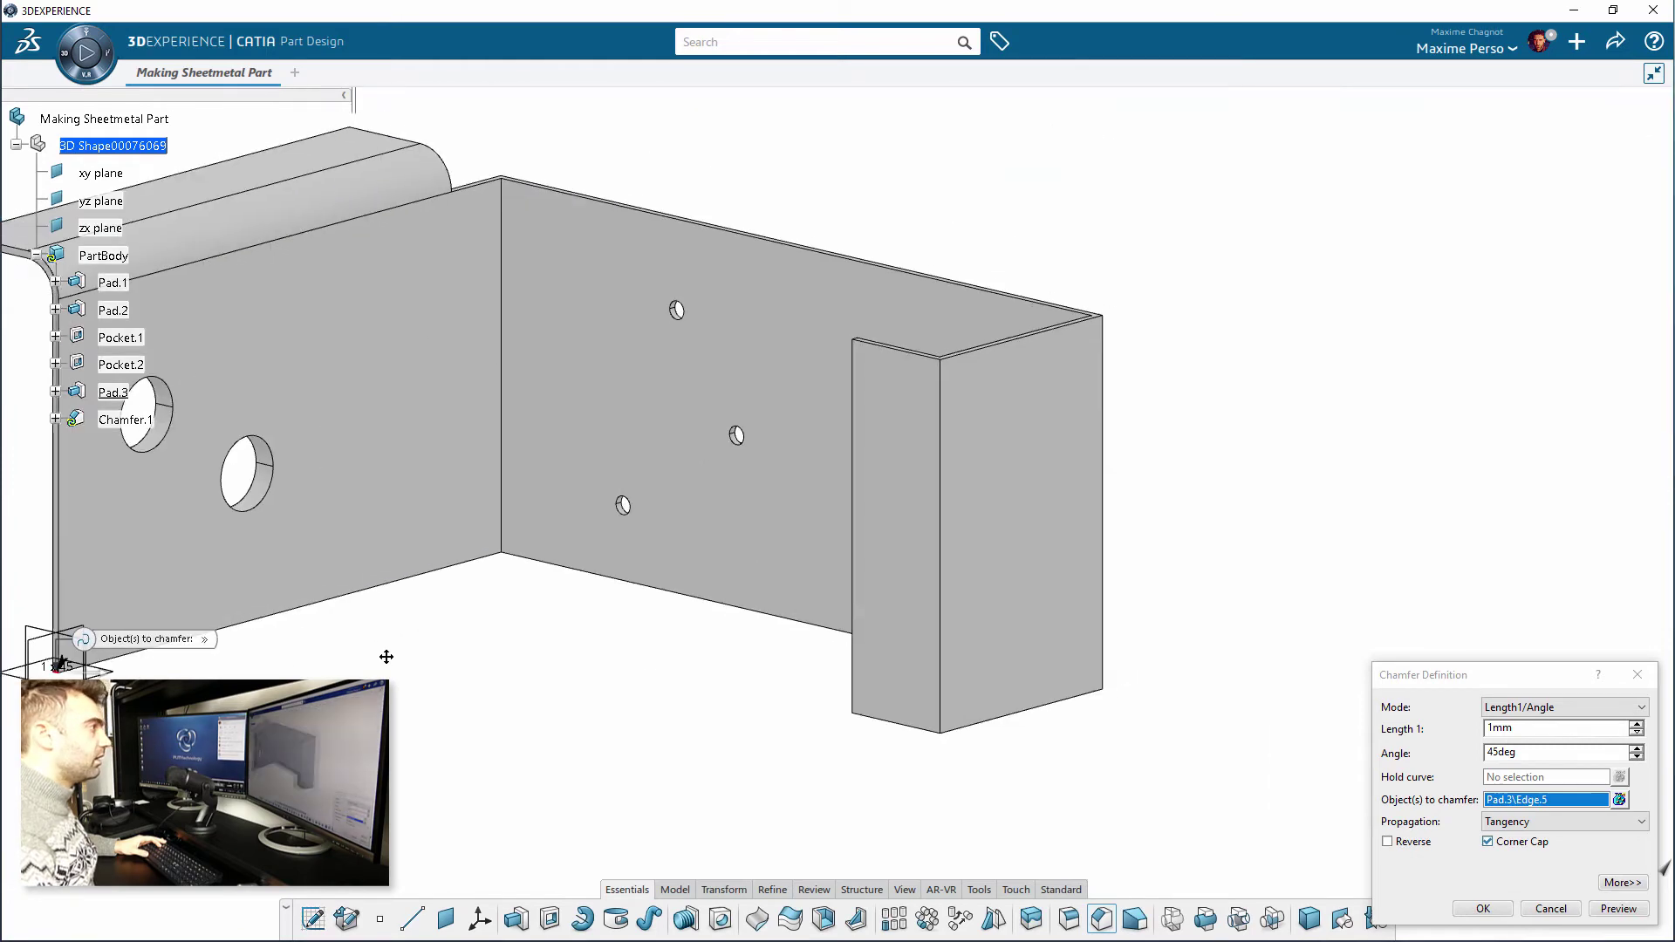
middle_click_drag(866, 583, 980, 427)
scroll(857, 517, "up", 5)
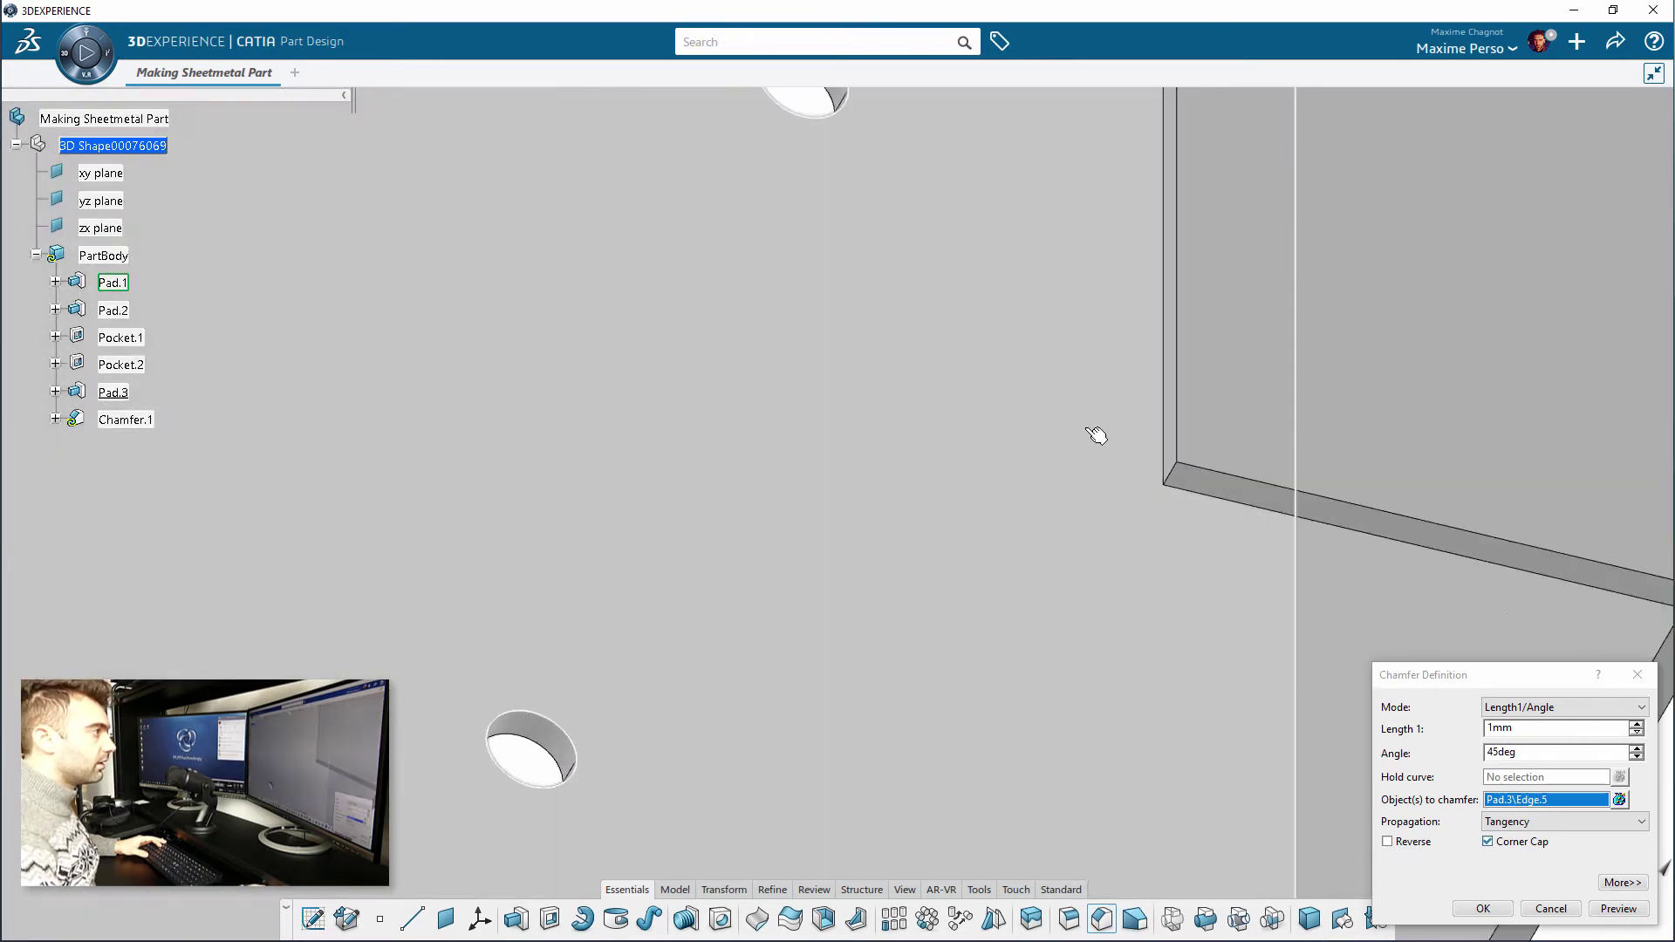
left_click(1170, 478)
middle_click_drag(804, 472, 820, 562)
scroll(729, 393, "up", 5)
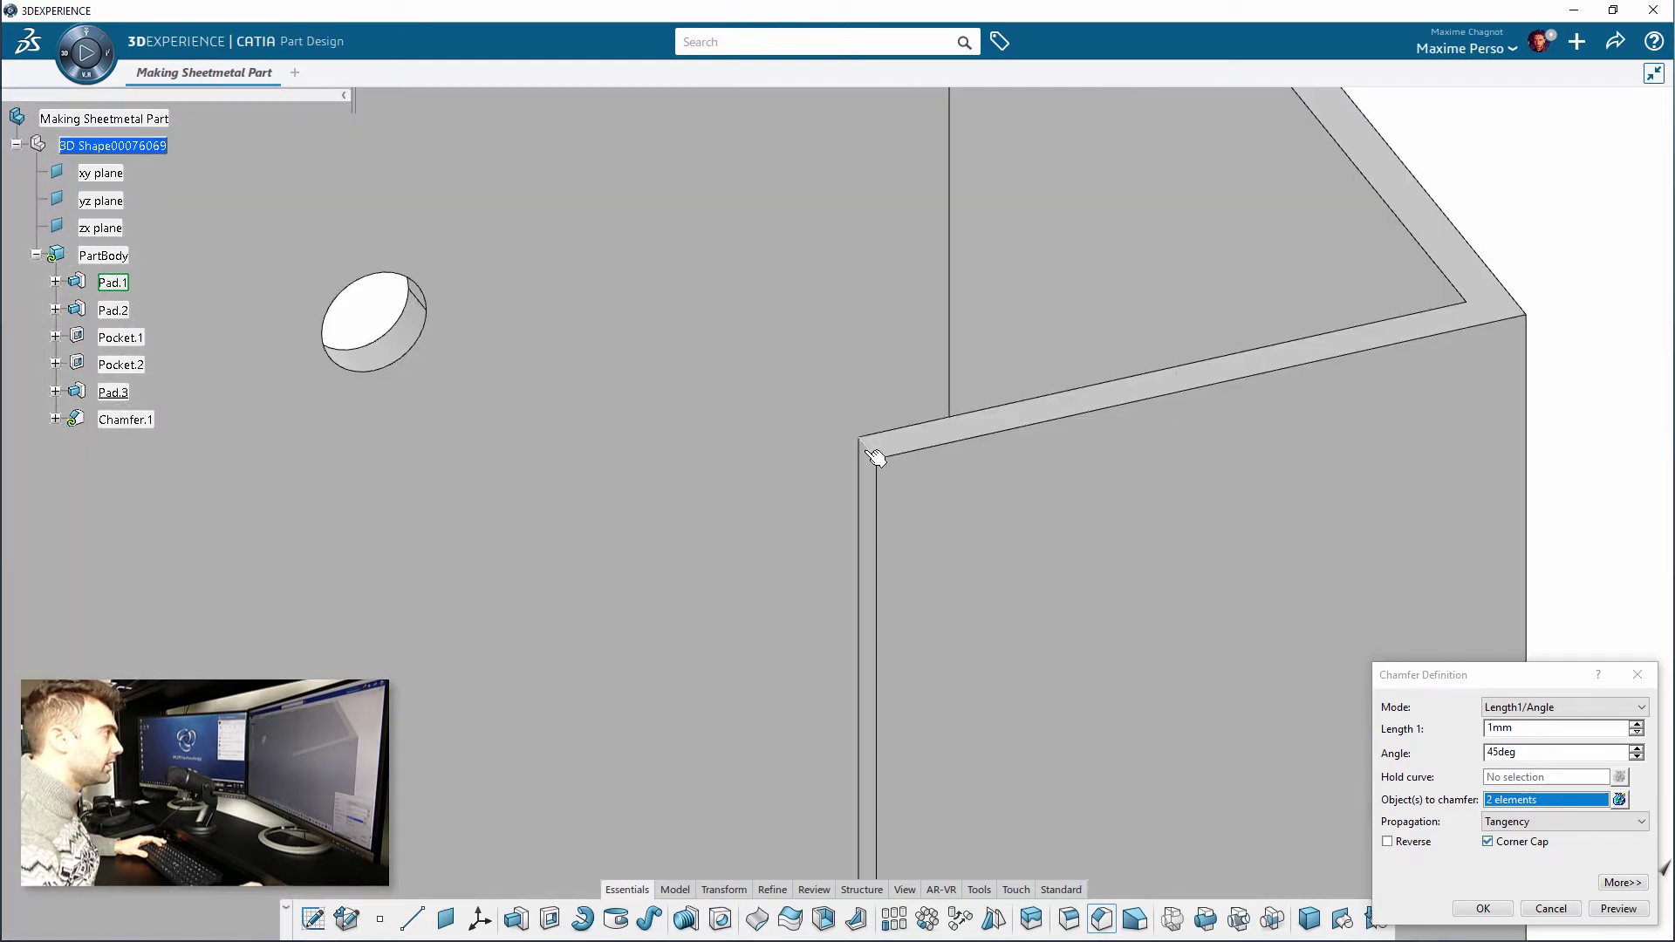
left_click(868, 447)
- Add both outer corner edges of the curved flange to the Chamfer and create it with a length of 10 mm at 45 degrees
middle_click_drag(596, 701, 758, 646)
scroll(757, 646, "up", 3)
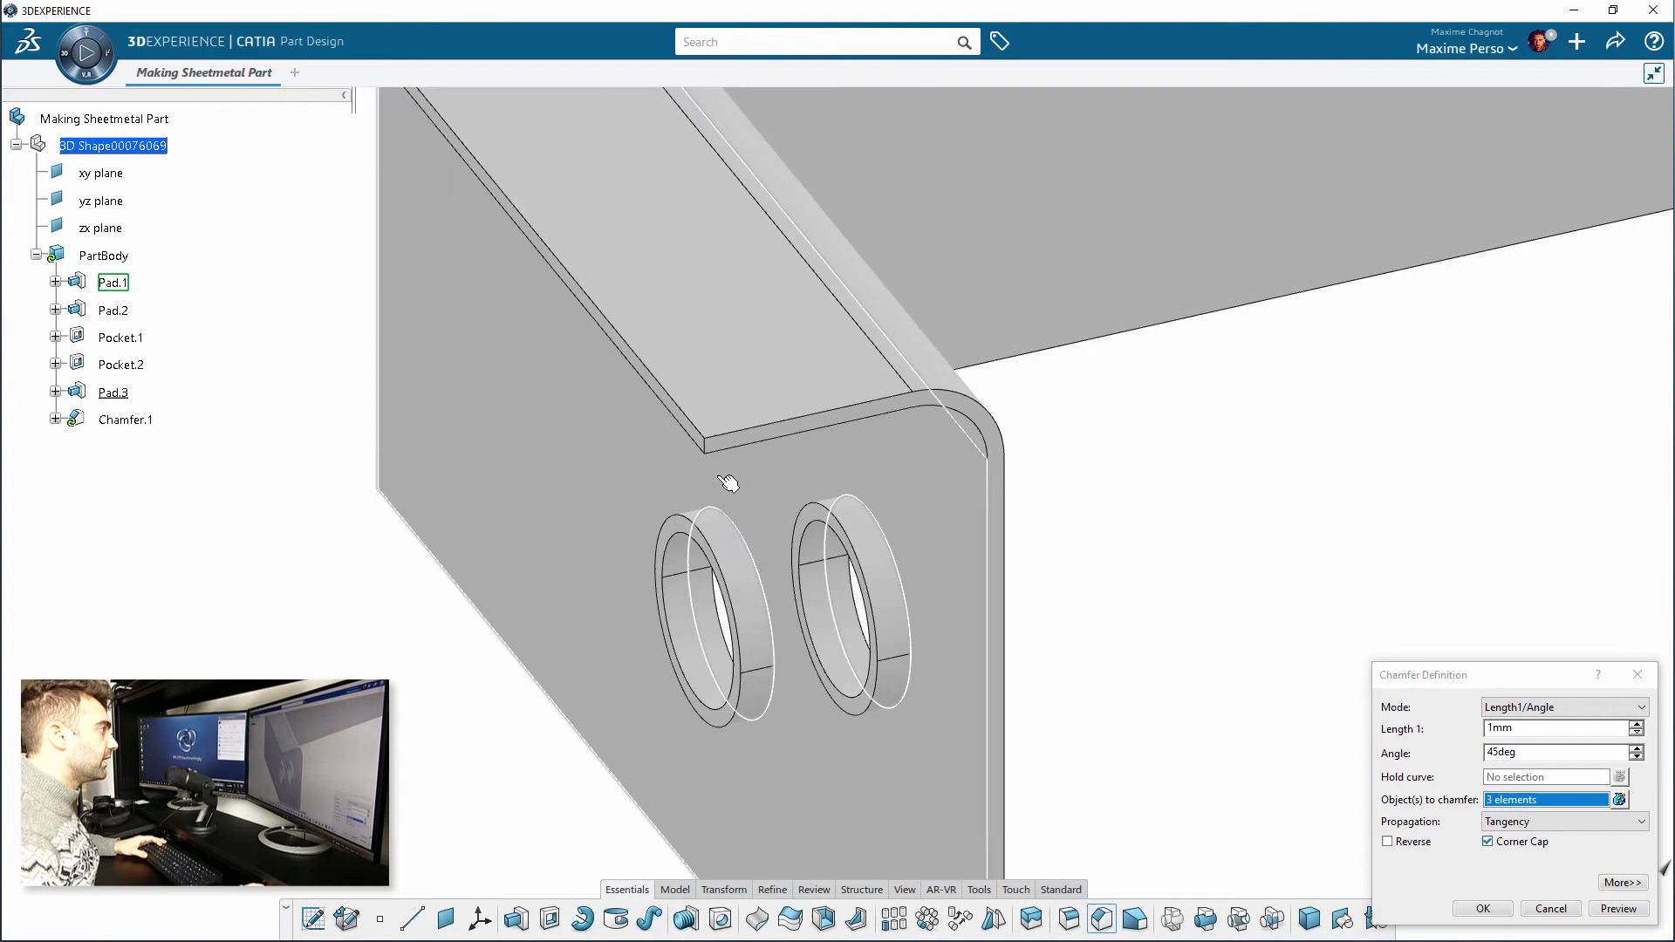
left_click(735, 450)
left_click(726, 447)
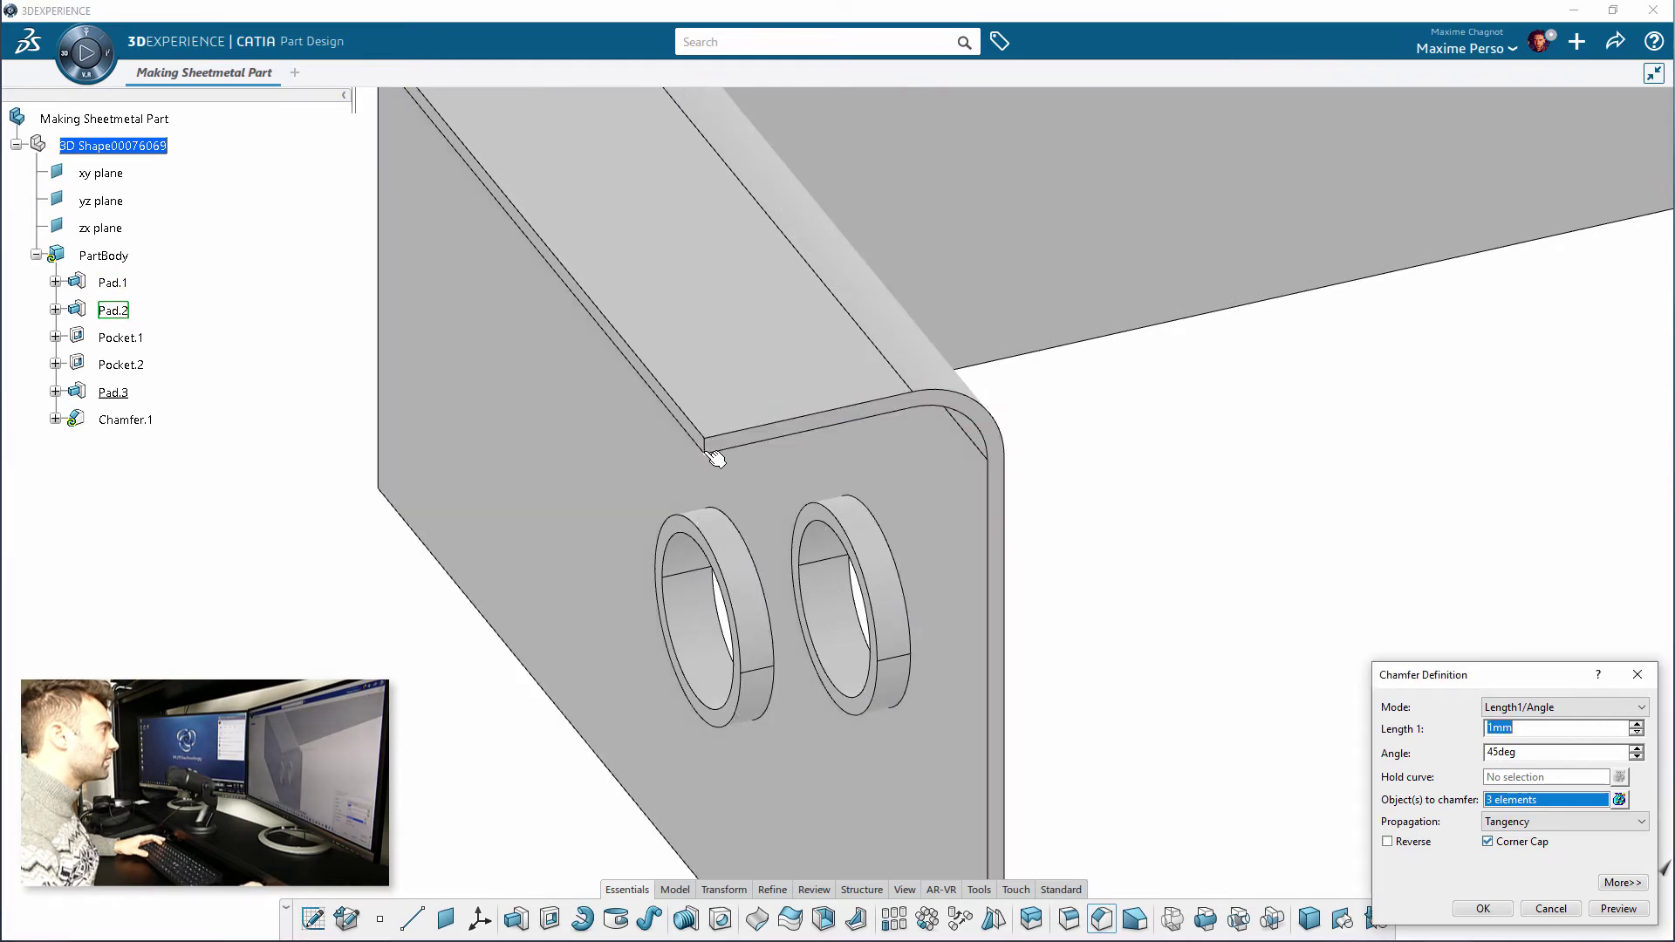
left_click(705, 446)
middle_click_drag(555, 509, 917, 468)
left_click(1014, 385)
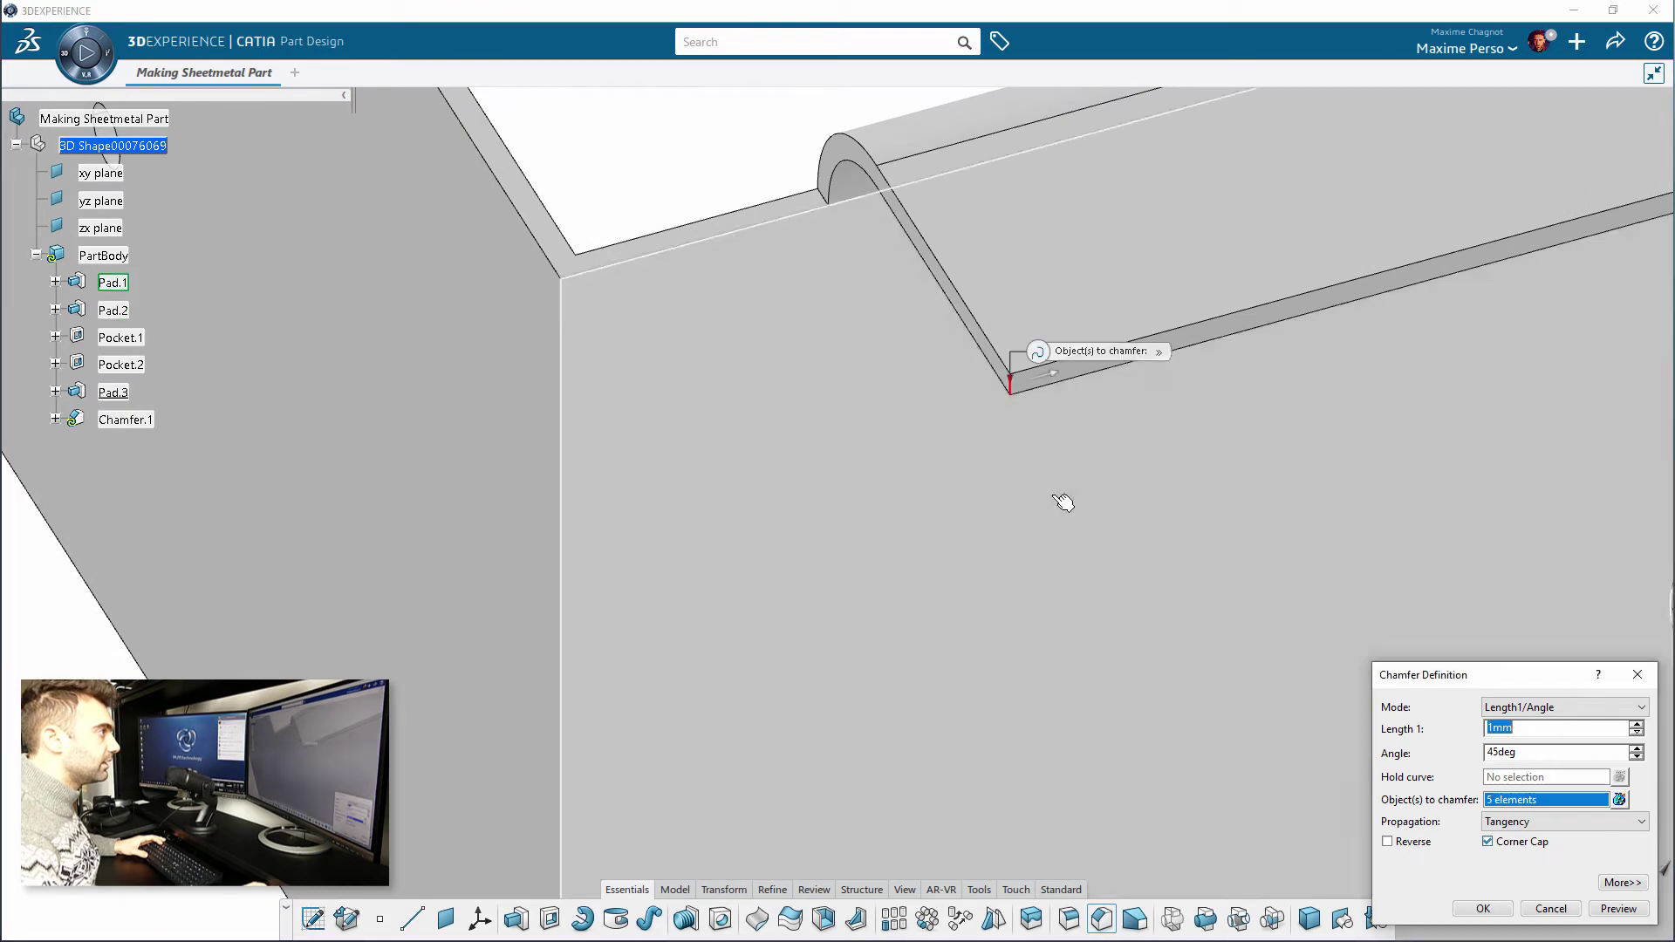
left_click(1568, 730)
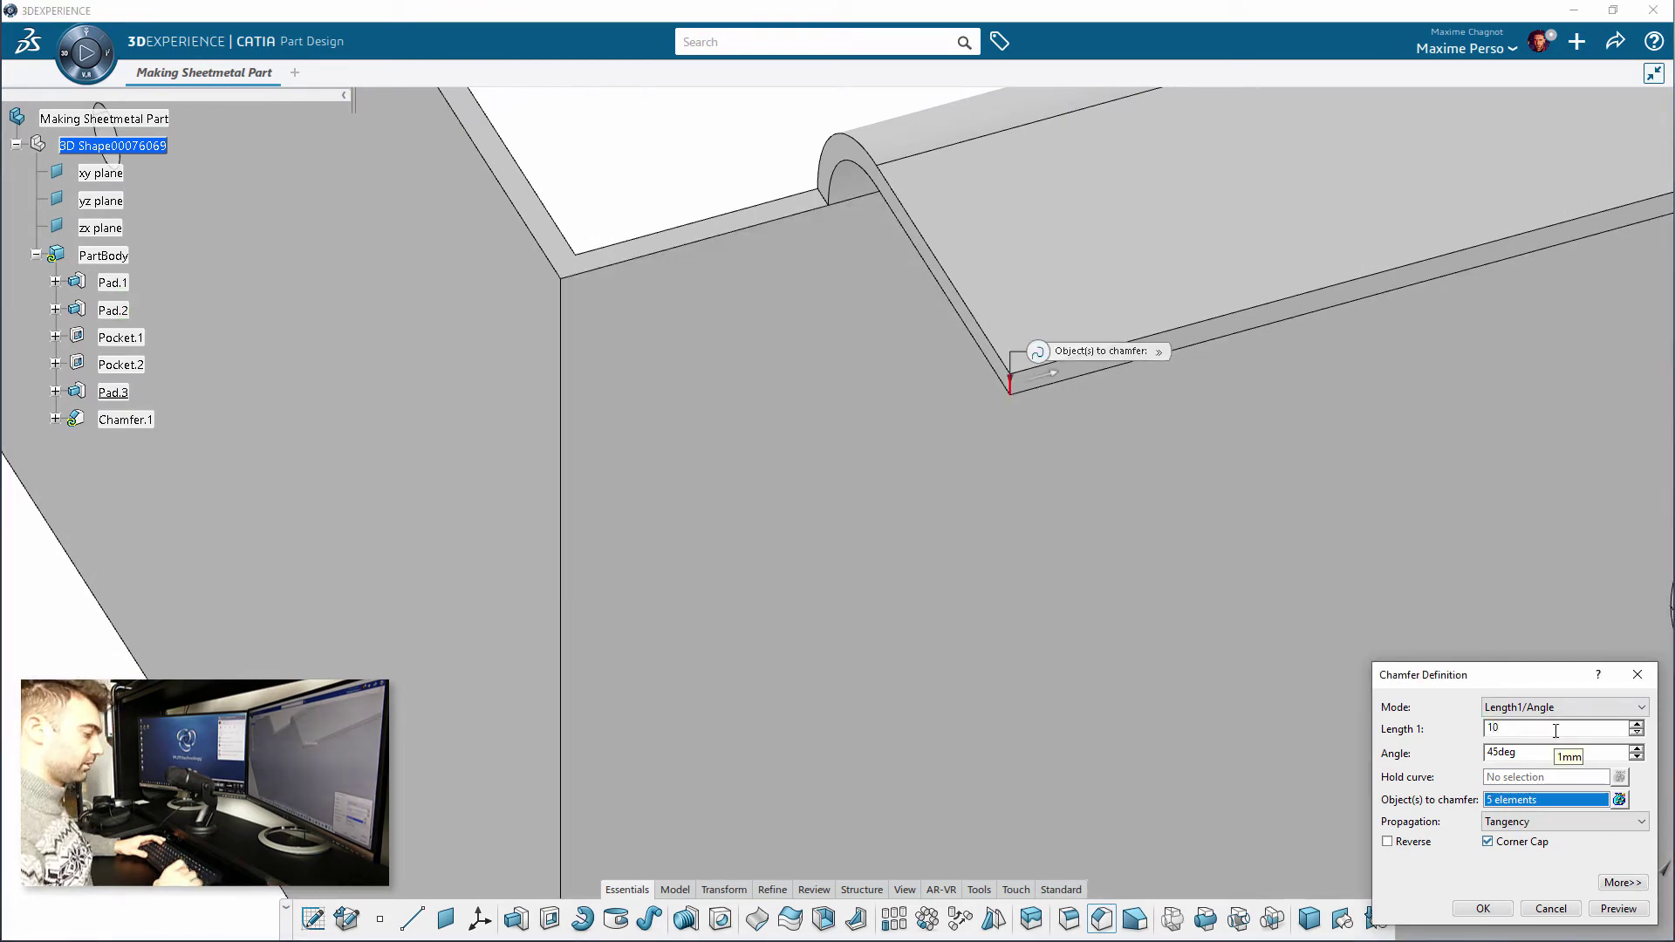
key("Return")
middle_click_drag(1119, 605, 918, 588)
left_click(917, 588)
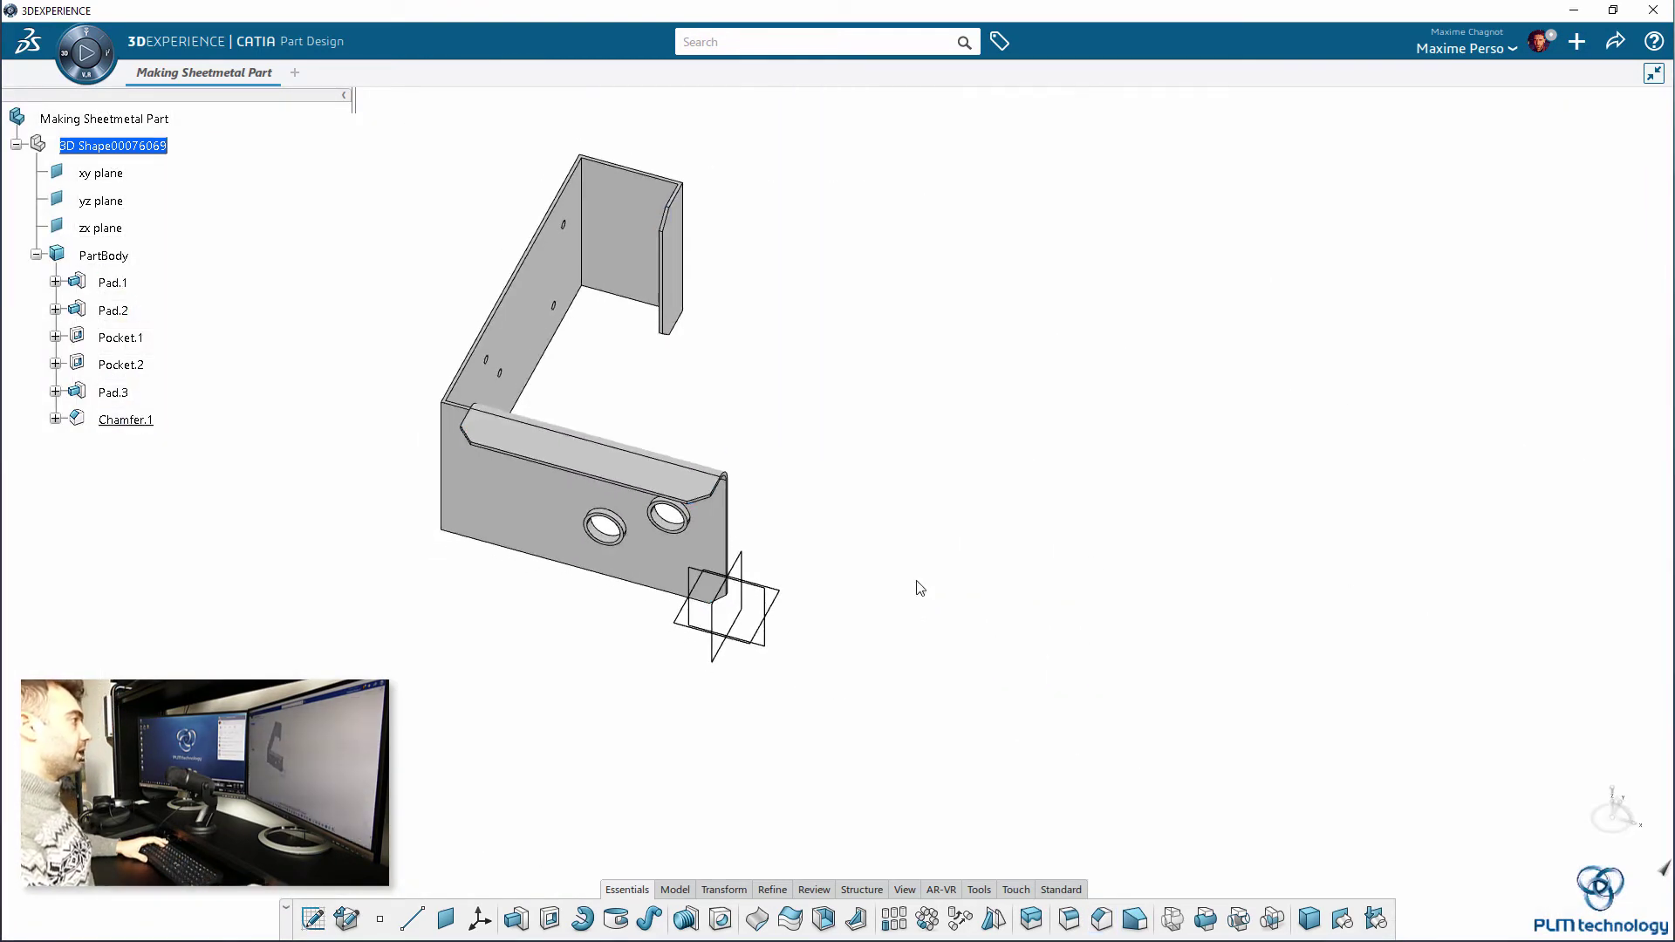
- Apply a 2 mm Edge Fillet to the three vertical inner edges where the walls meet
middle_click_drag(759, 565, 426, 475)
middle_click_drag(928, 572, 898, 723)
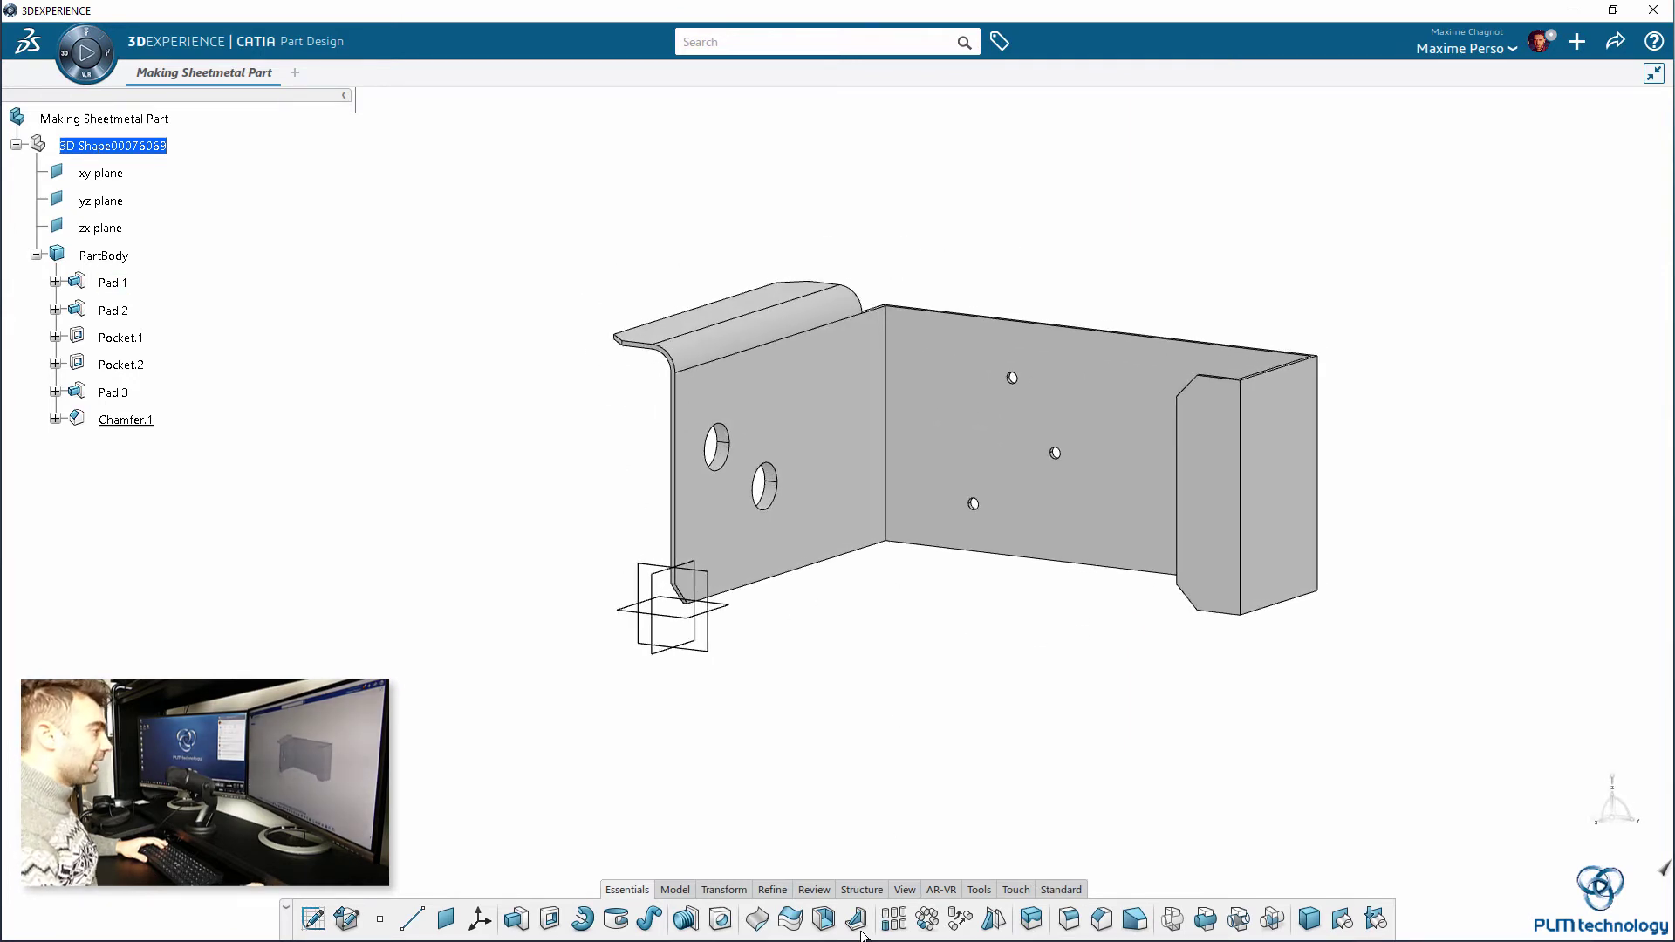
left_click(1069, 919)
middle_click_drag(928, 603, 910, 632)
middle_click_drag(823, 674, 833, 515)
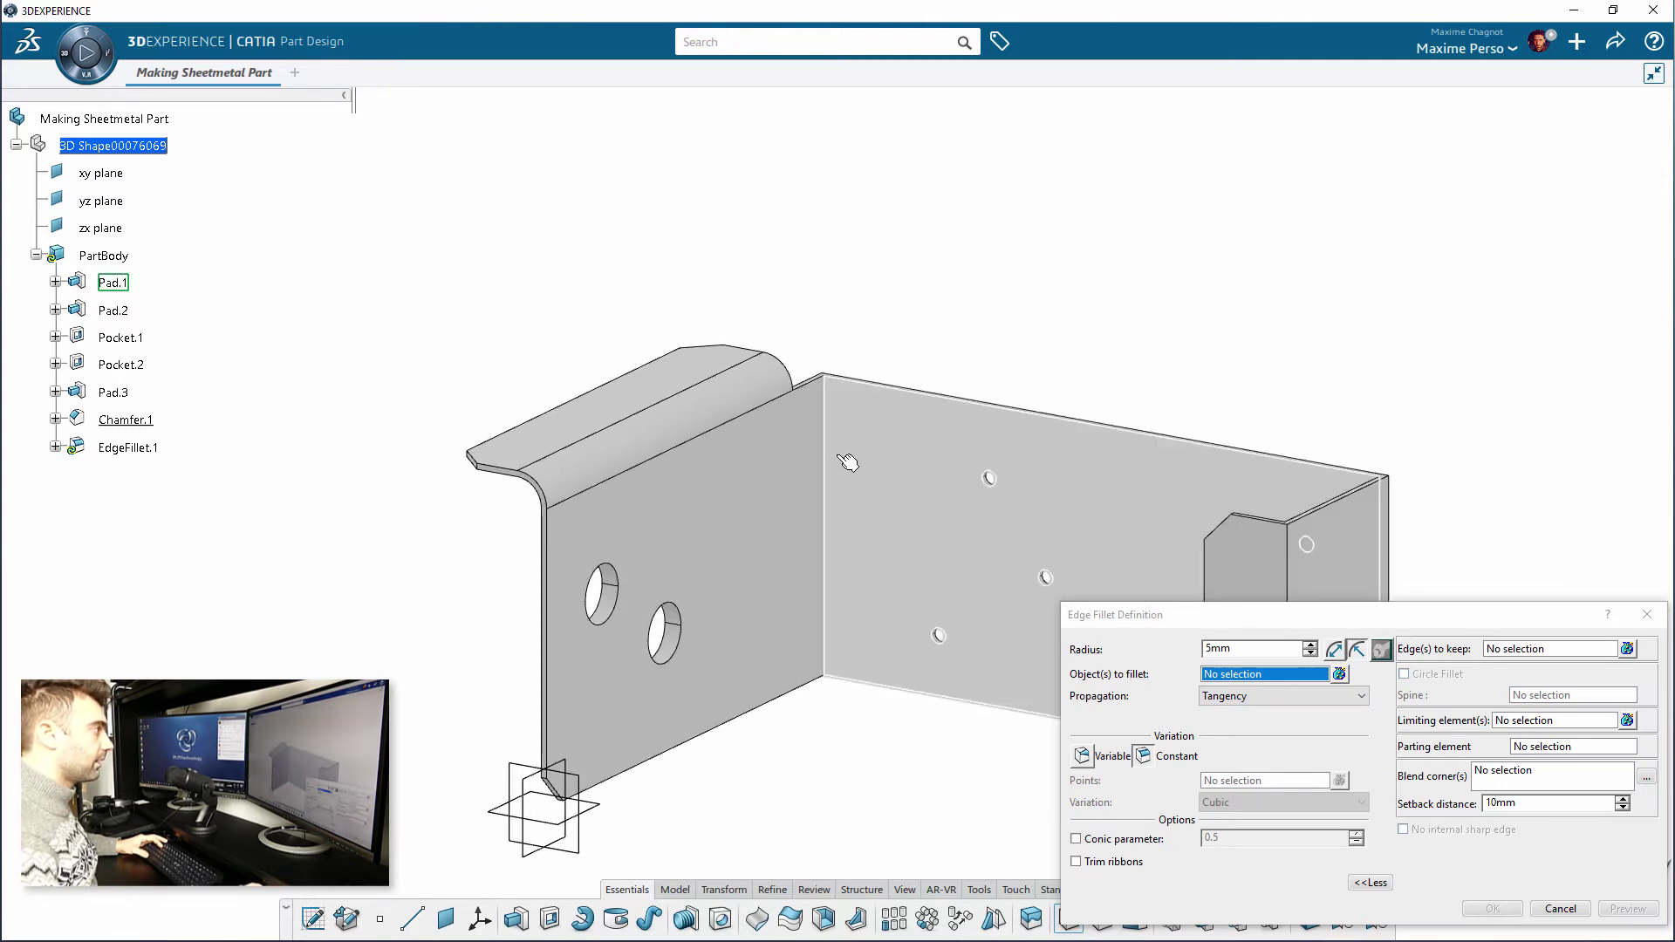
left_click(838, 445)
middle_click_drag(838, 445, 746, 496)
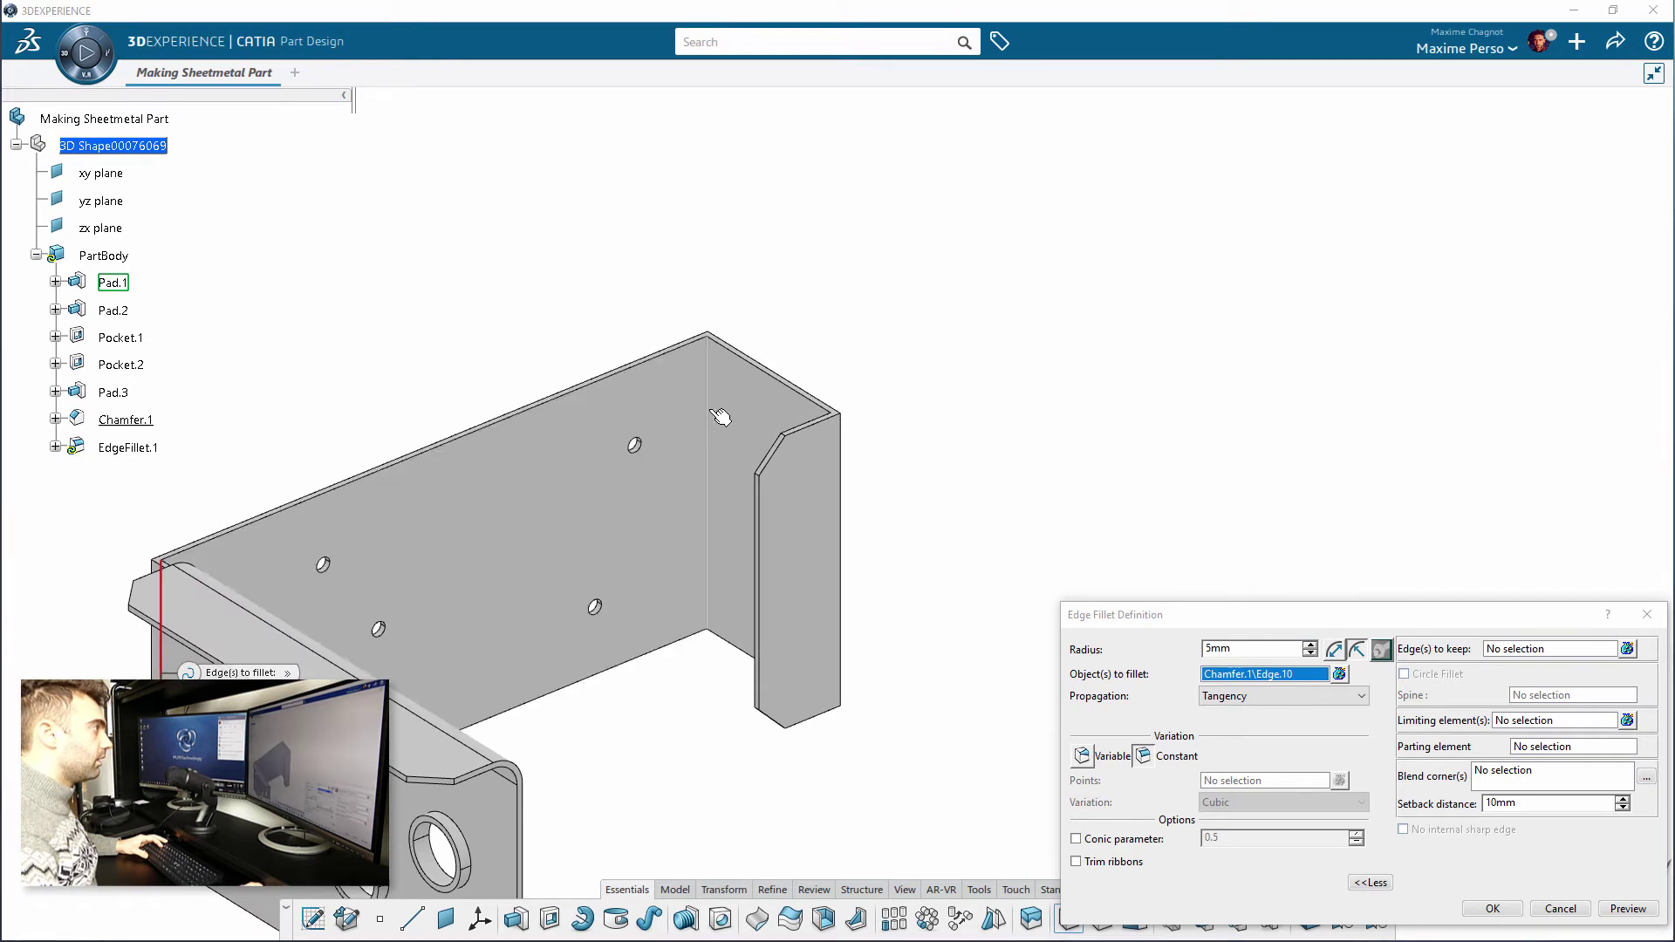
left_click(713, 417)
middle_click_drag(713, 417, 876, 357)
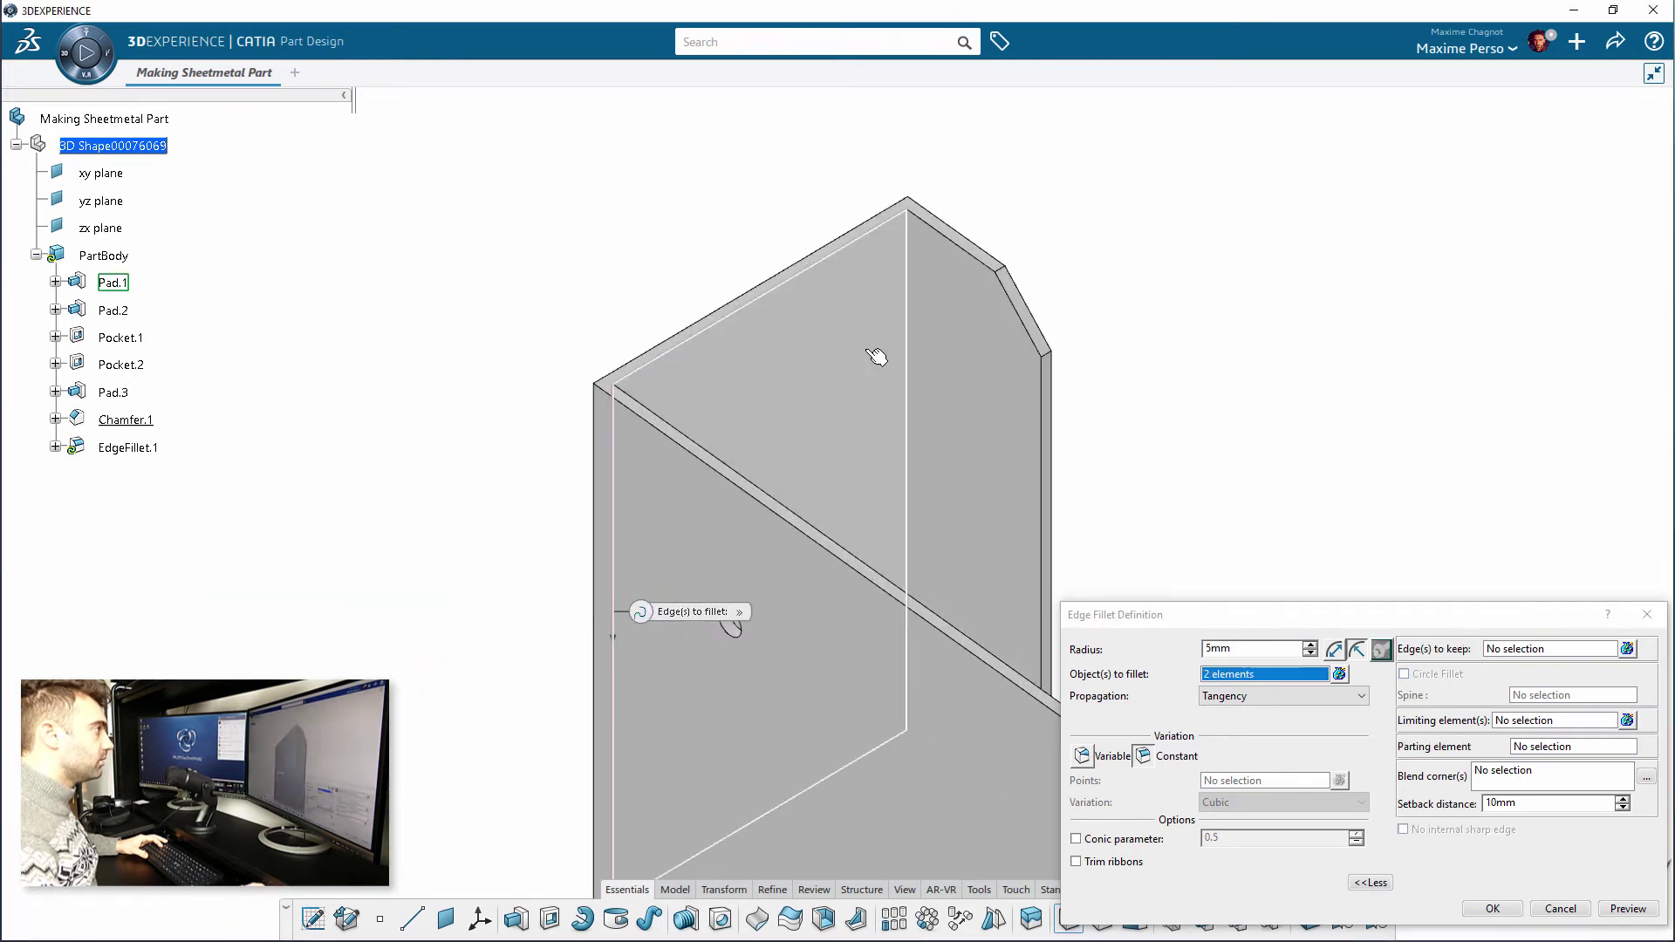
left_click(918, 334)
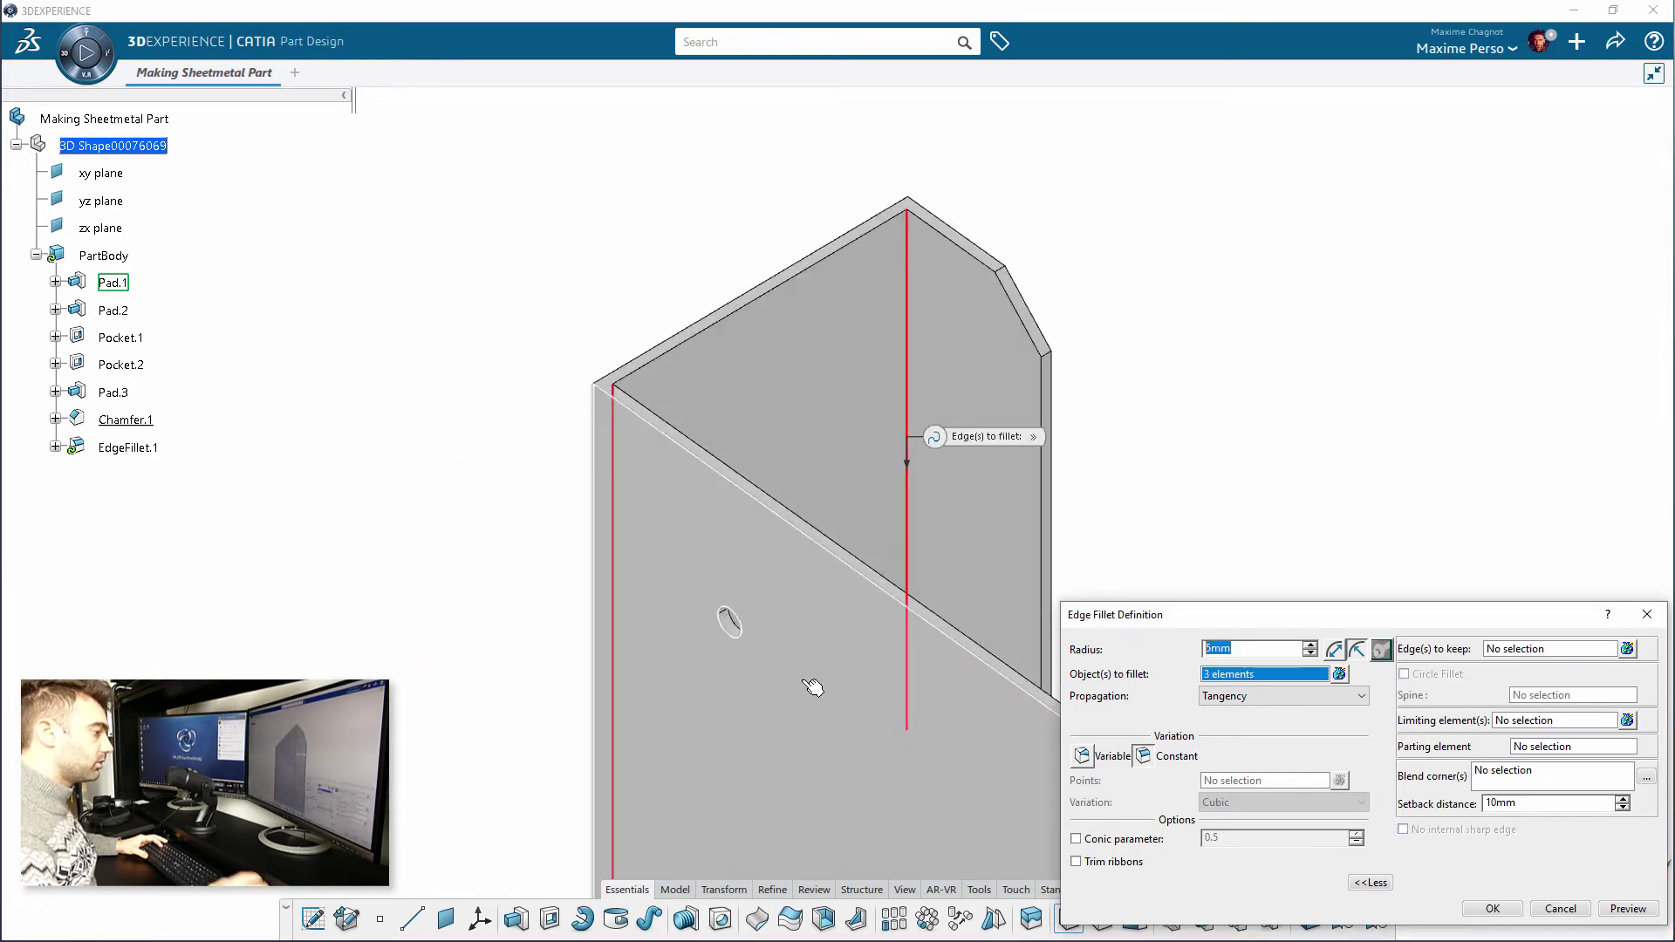
key("Return")
left_click(1343, 408)
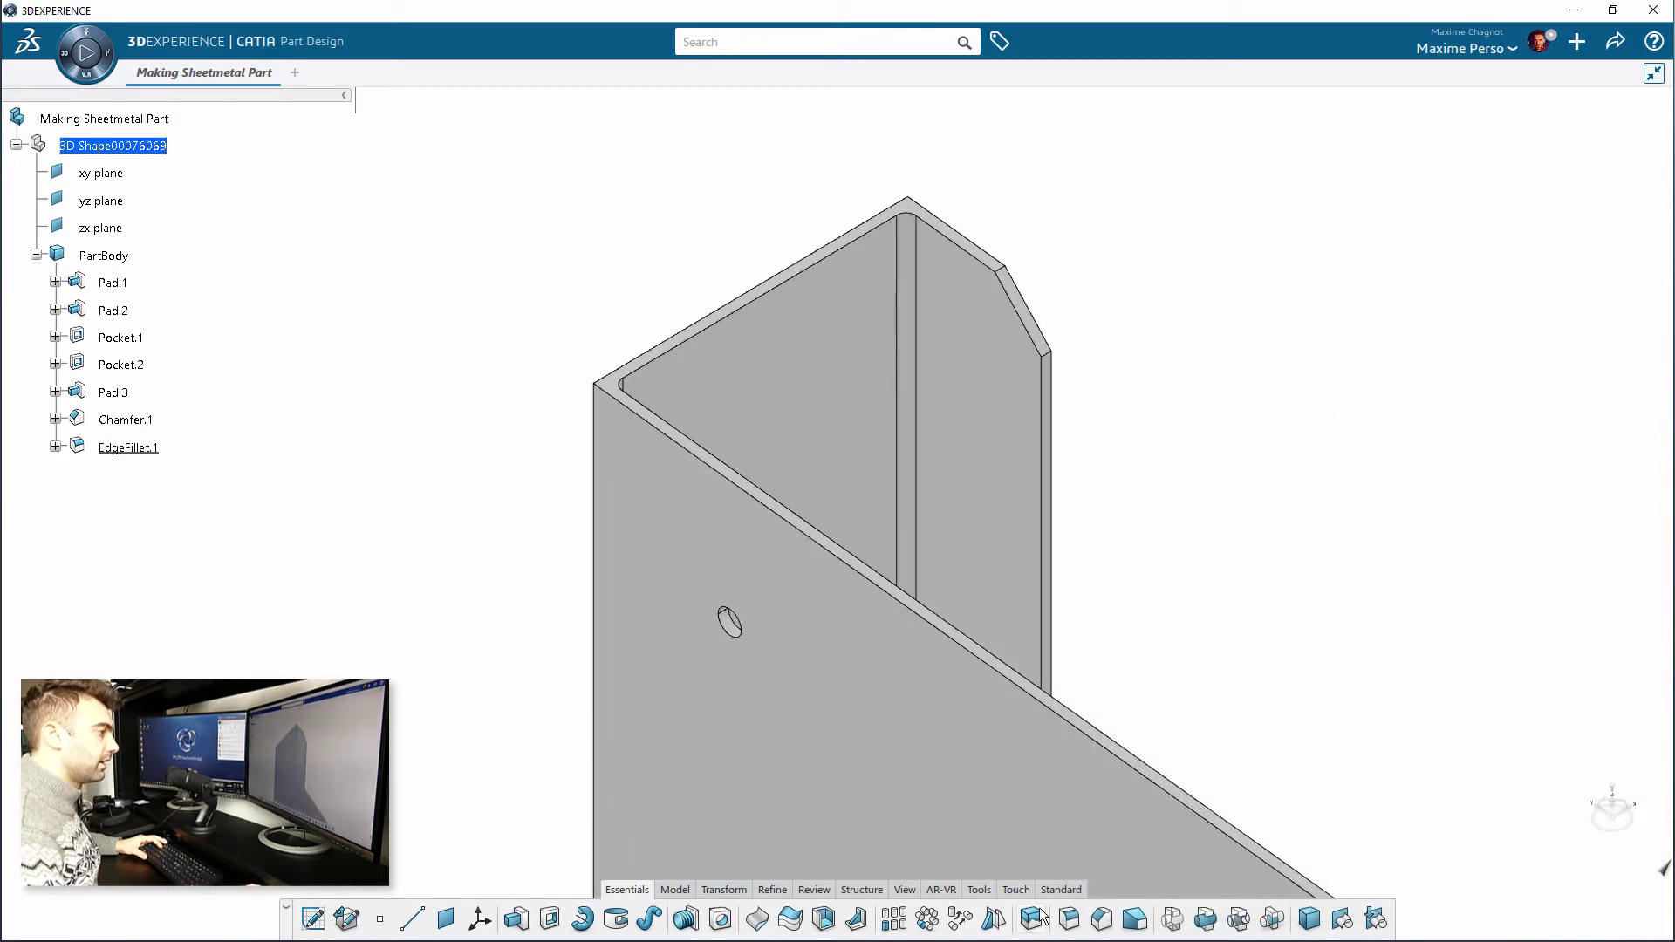
- Apply a 4 mm Edge Fillet to the three vertical outer edges where the walls meet
left_click(1069, 919)
scroll(747, 450, "down", 5)
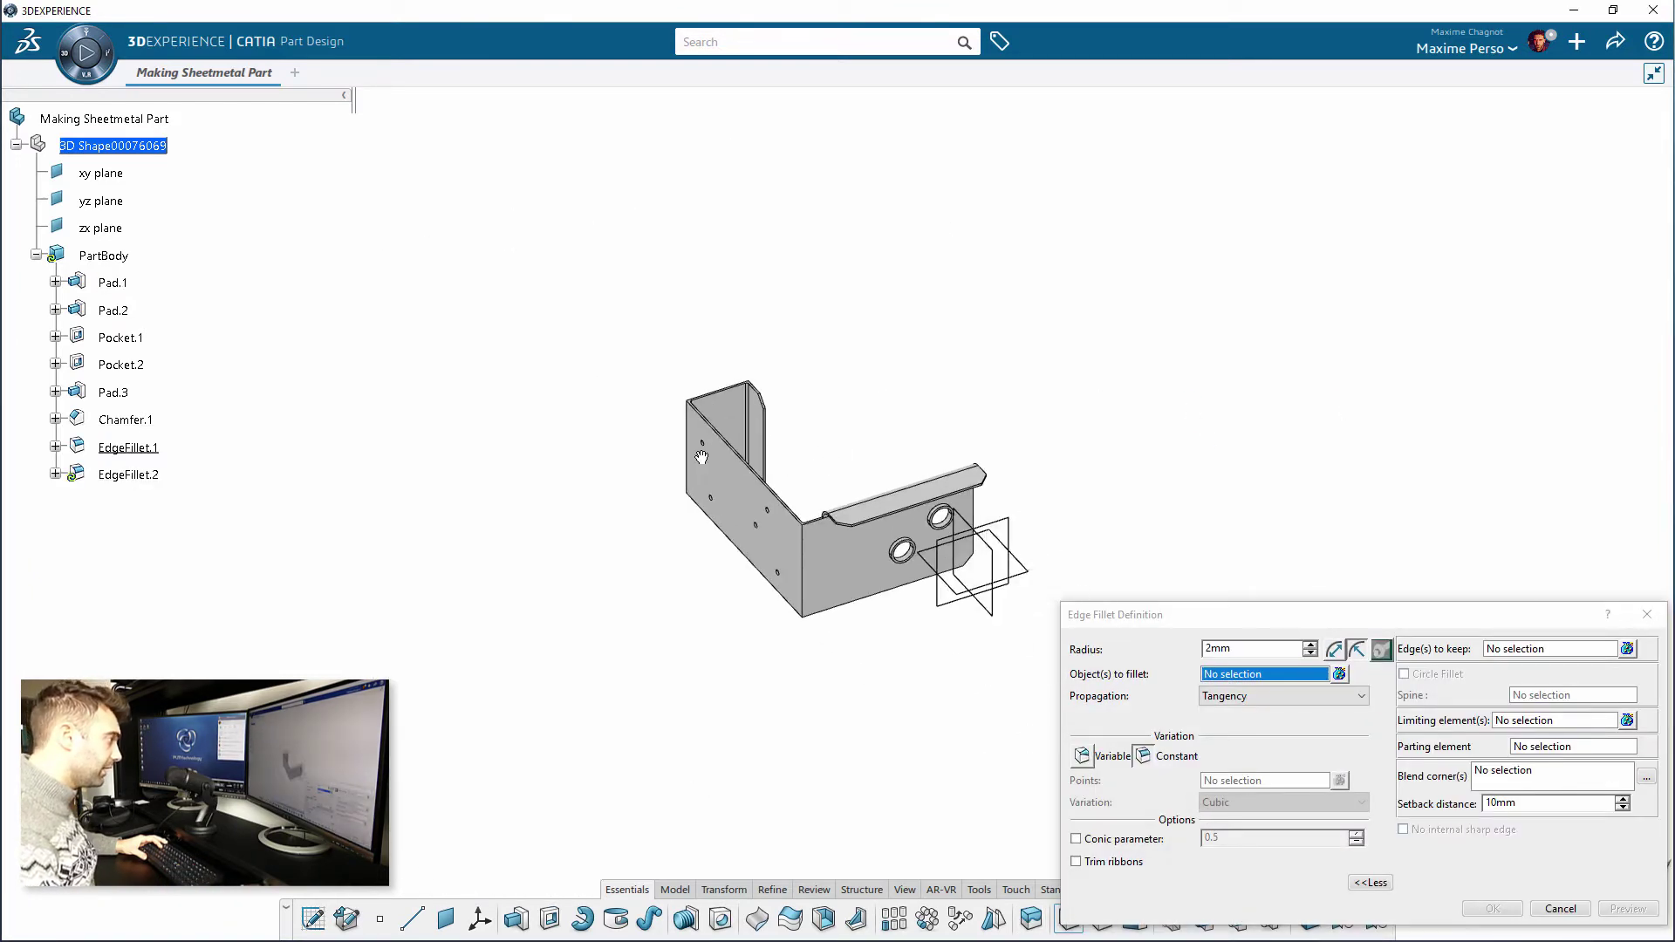
scroll(746, 449, "up", 5)
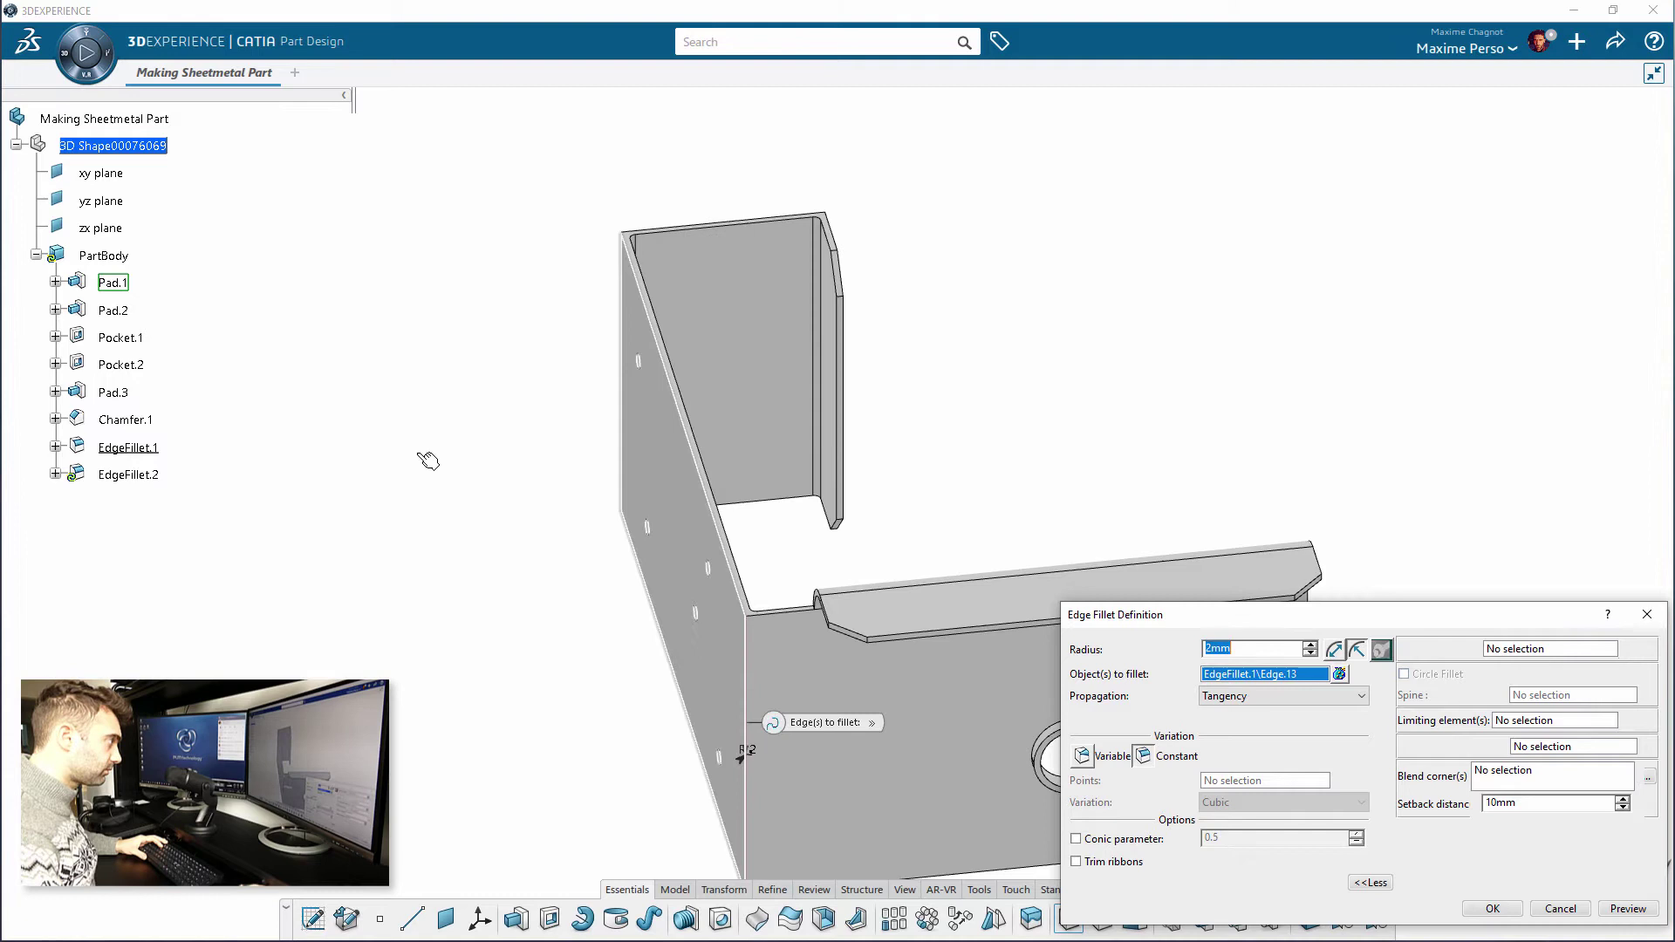
middle_click_drag(420, 455, 479, 600)
left_click(479, 599)
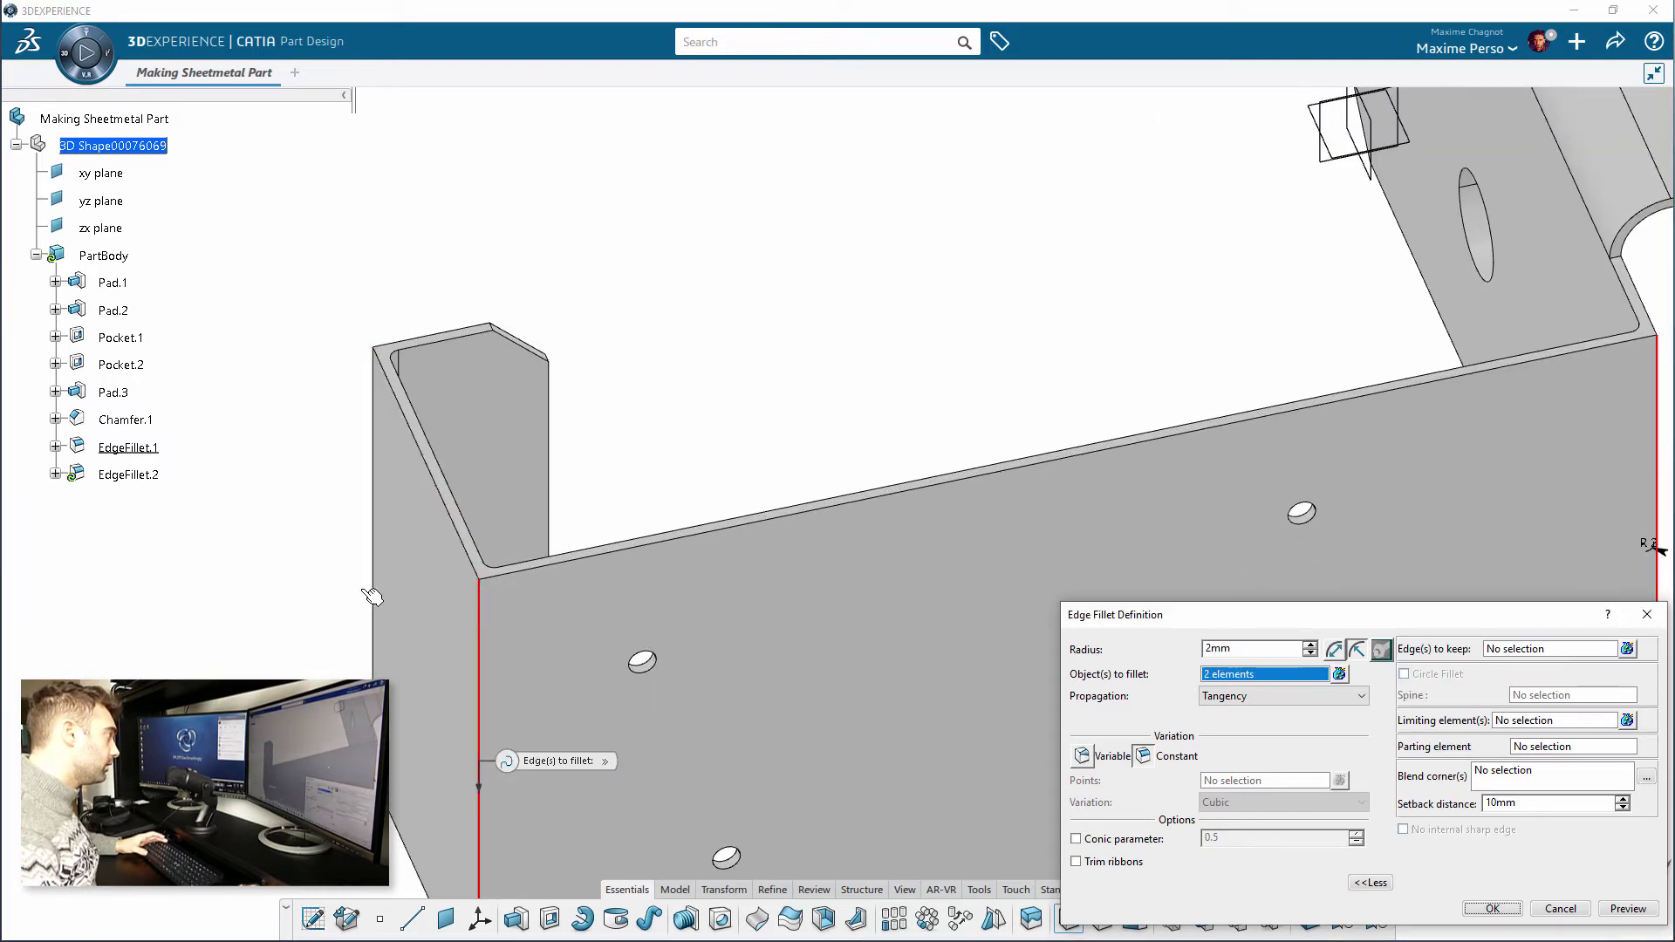
middle_click_drag(372, 597, 800, 401)
left_click(713, 383)
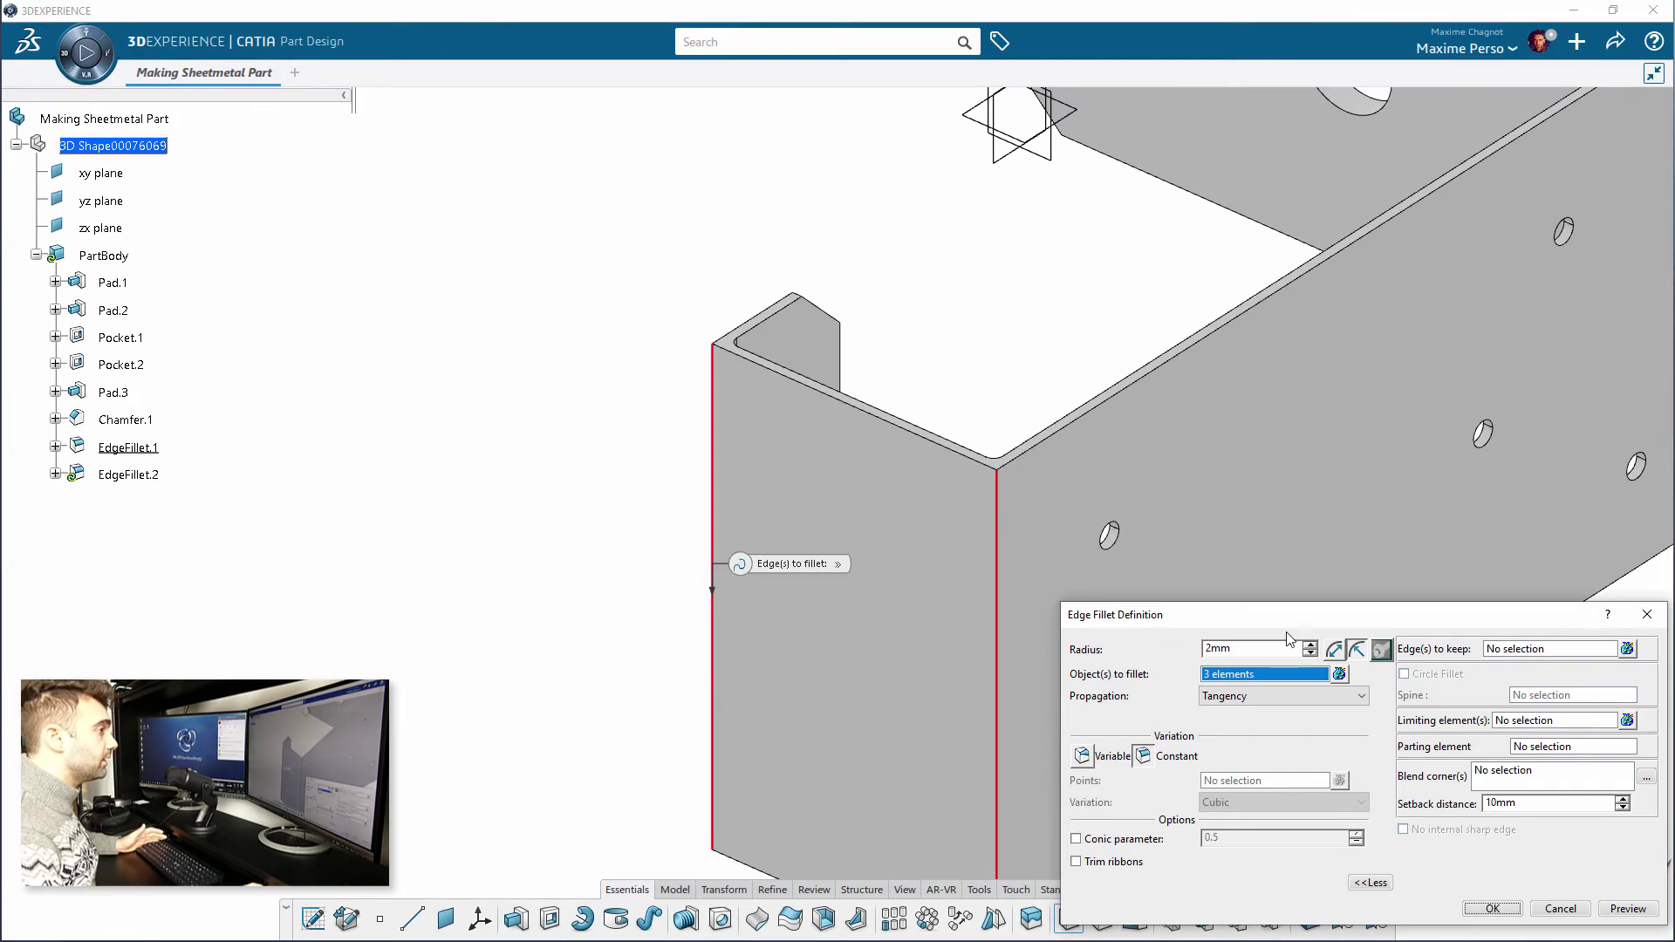
left_click(1262, 645)
key("Return")
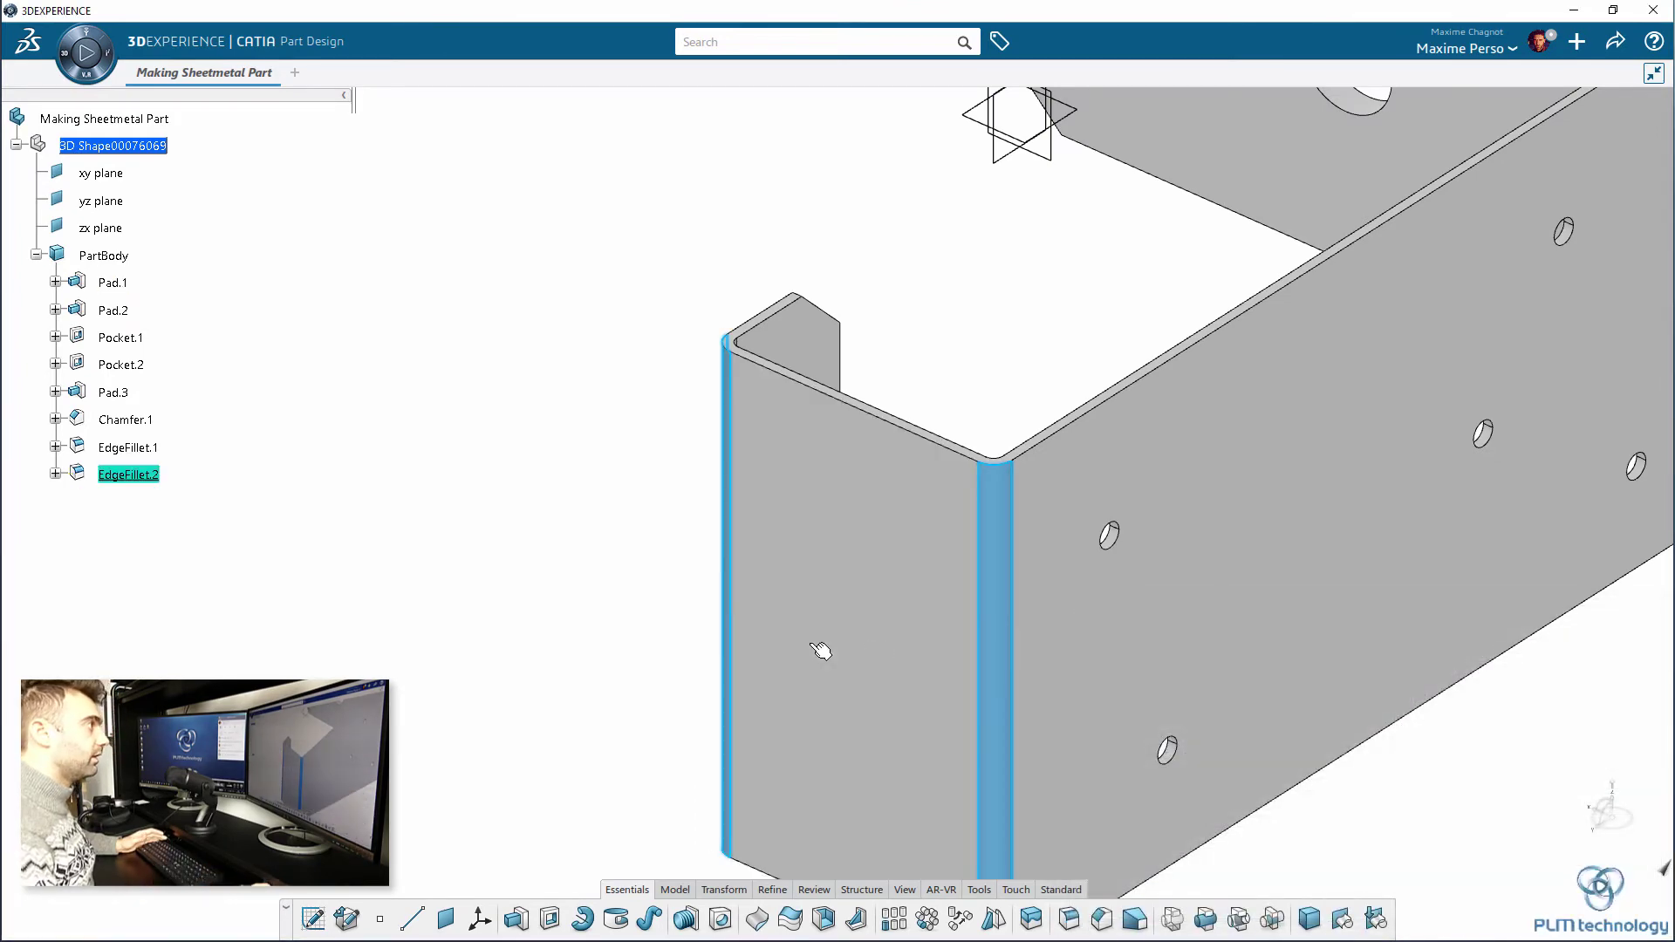
left_click(931, 314)
- Apply a 4 mm Edge Fillet to the outer base edges of both raised collars where they meet the wall
middle_click_drag(931, 314, 692, 498)
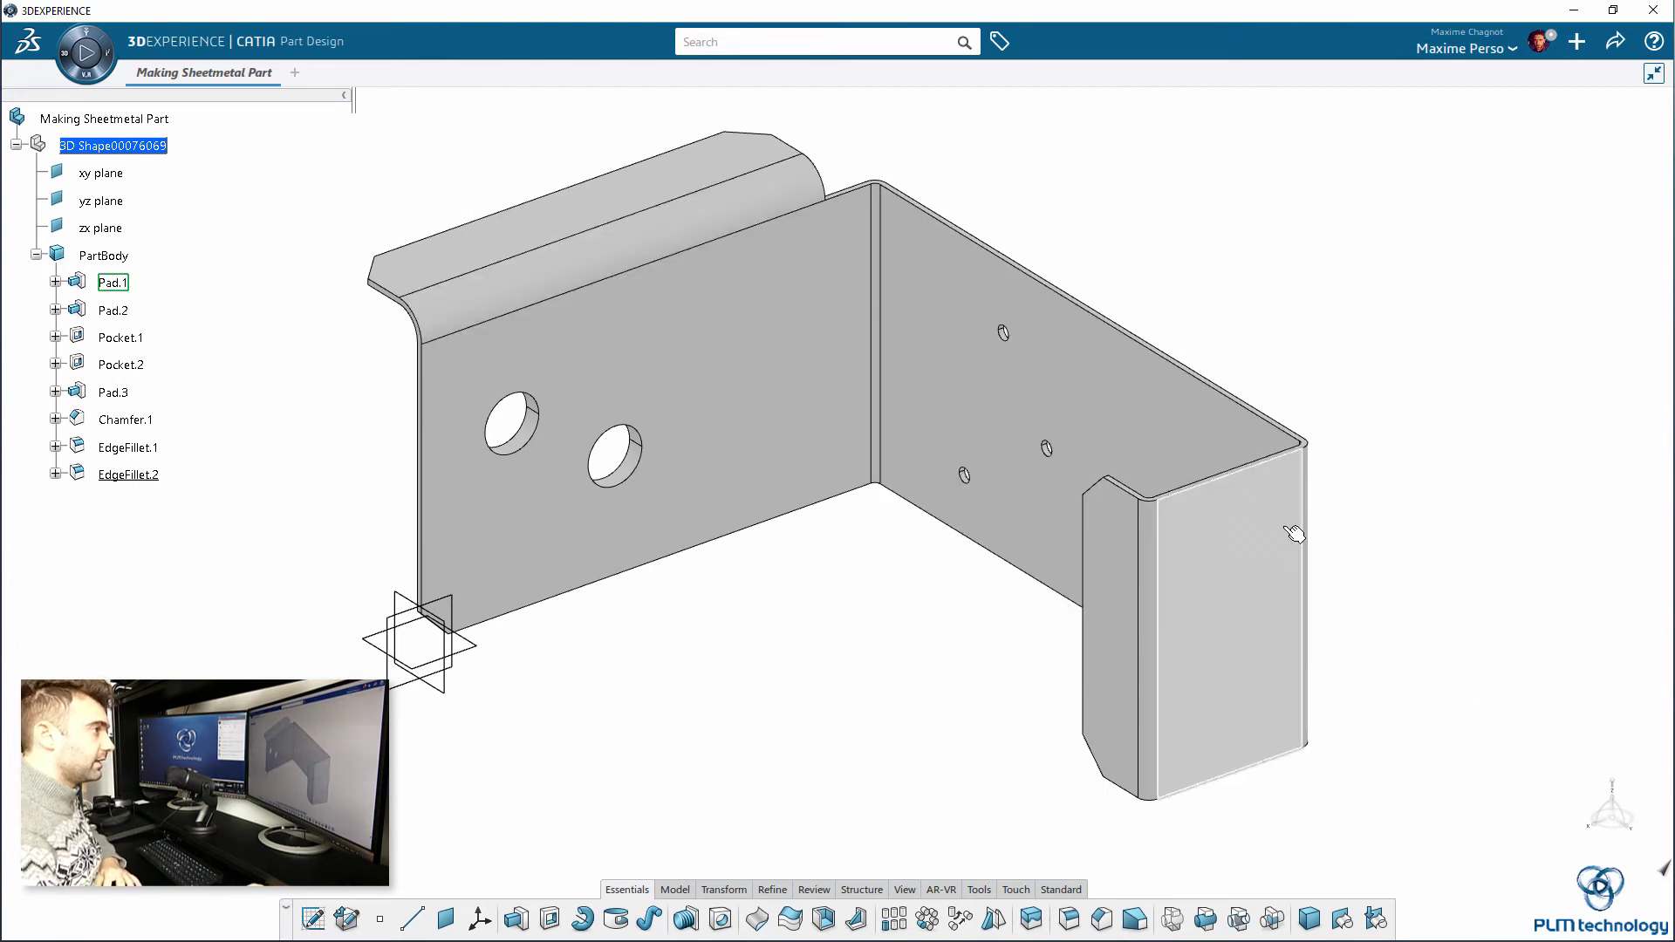
middle_click_drag(730, 763, 781, 770)
middle_click_drag(170, 527, 1252, 262)
middle_click_drag(1364, 733, 1101, 904)
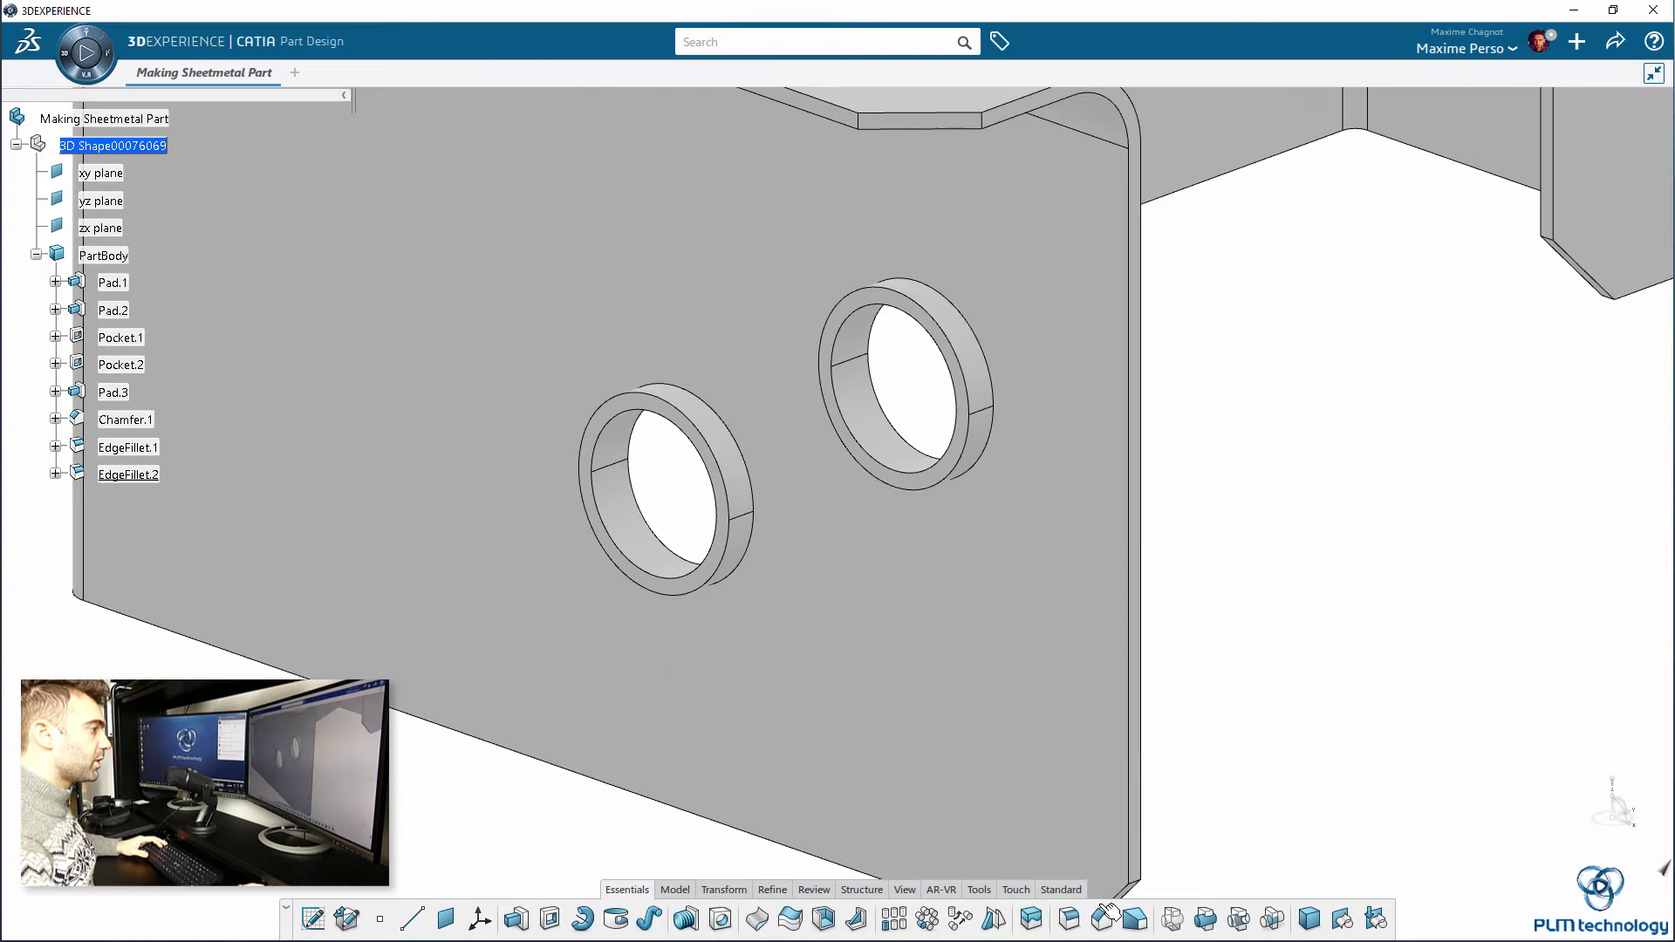
left_click(1076, 912)
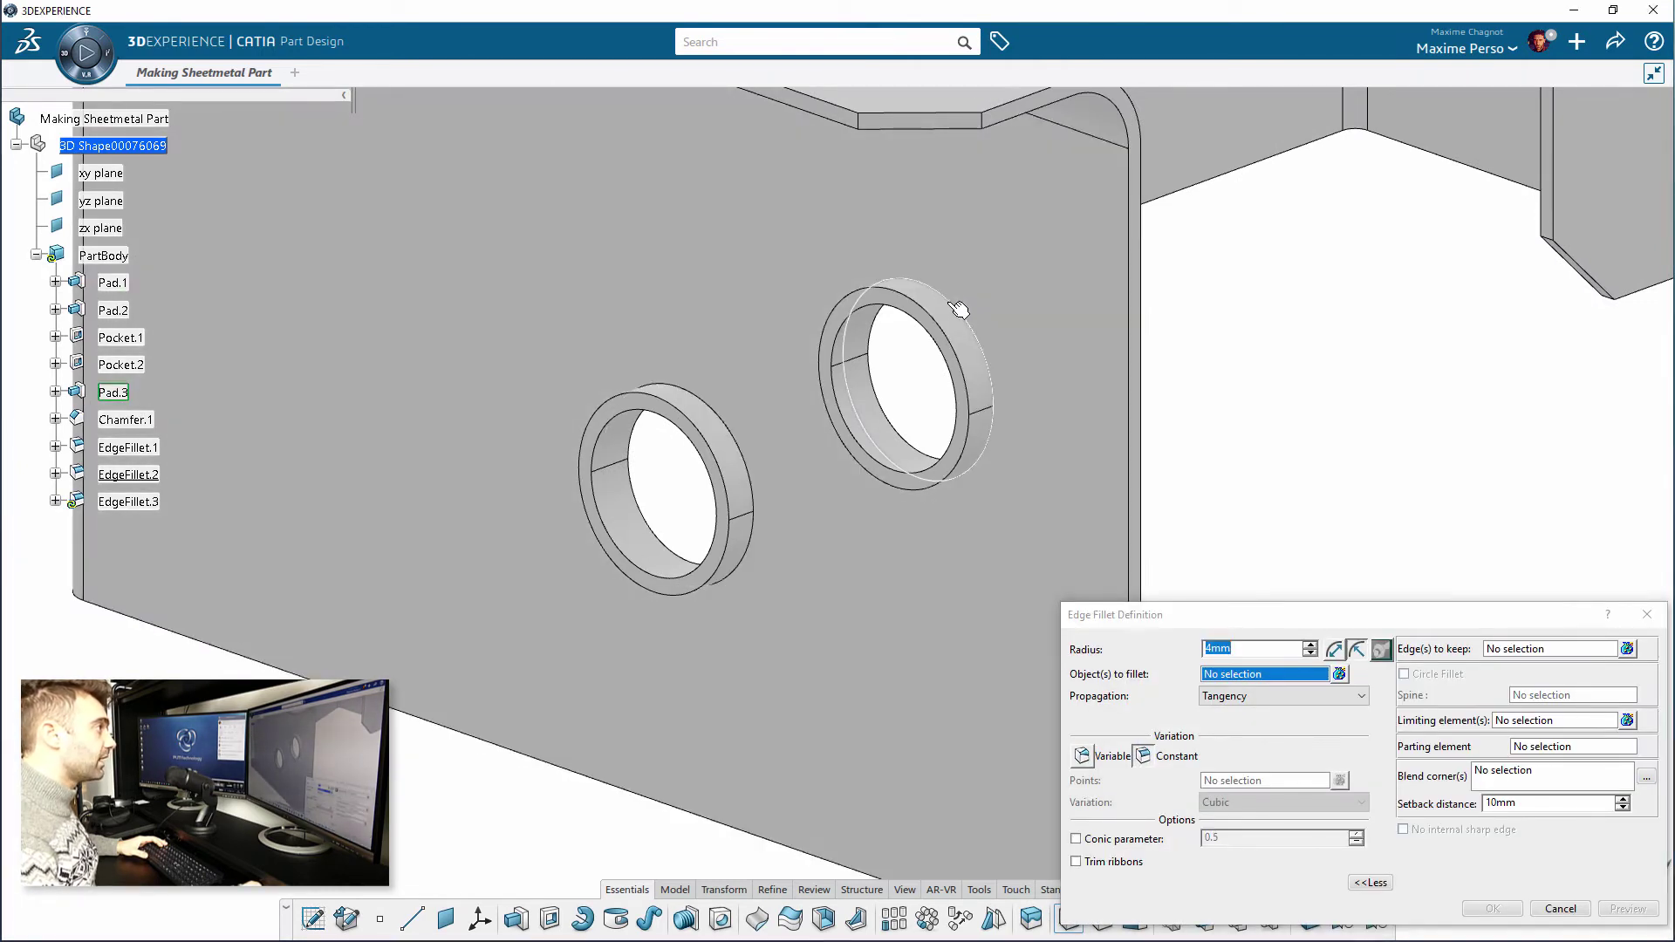
left_click(963, 312)
left_click(729, 424)
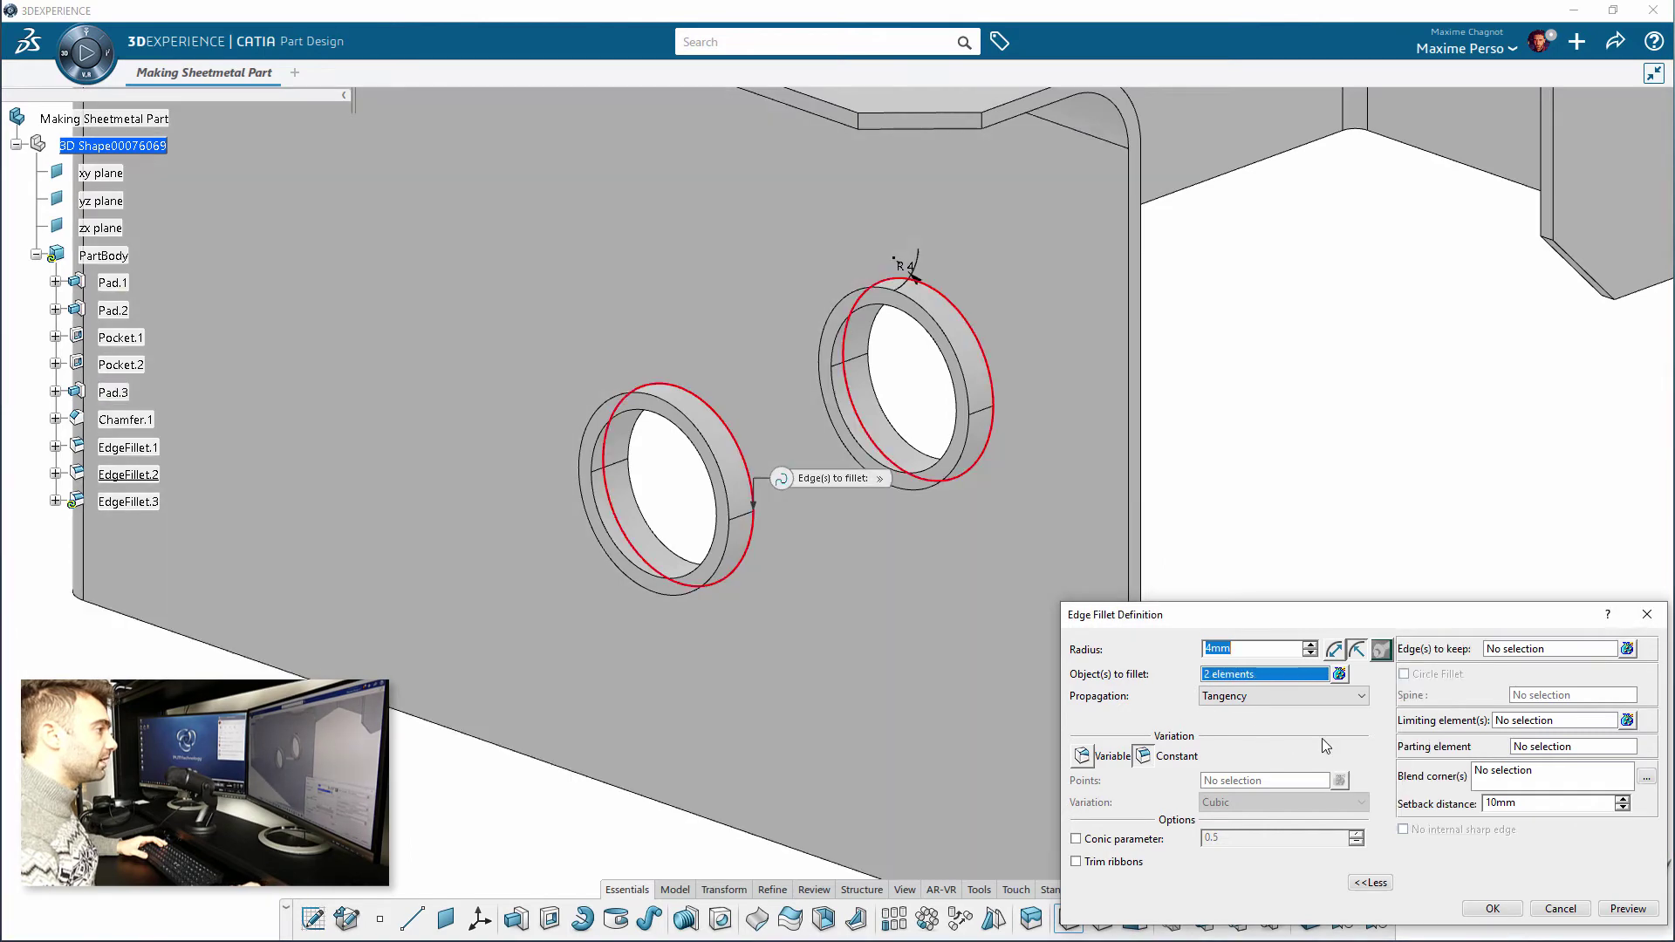
left_click(1492, 908)
- Increase the extrusion length of the thick pad that forms the two raised collars
middle_click_drag(1299, 554, 532, 746)
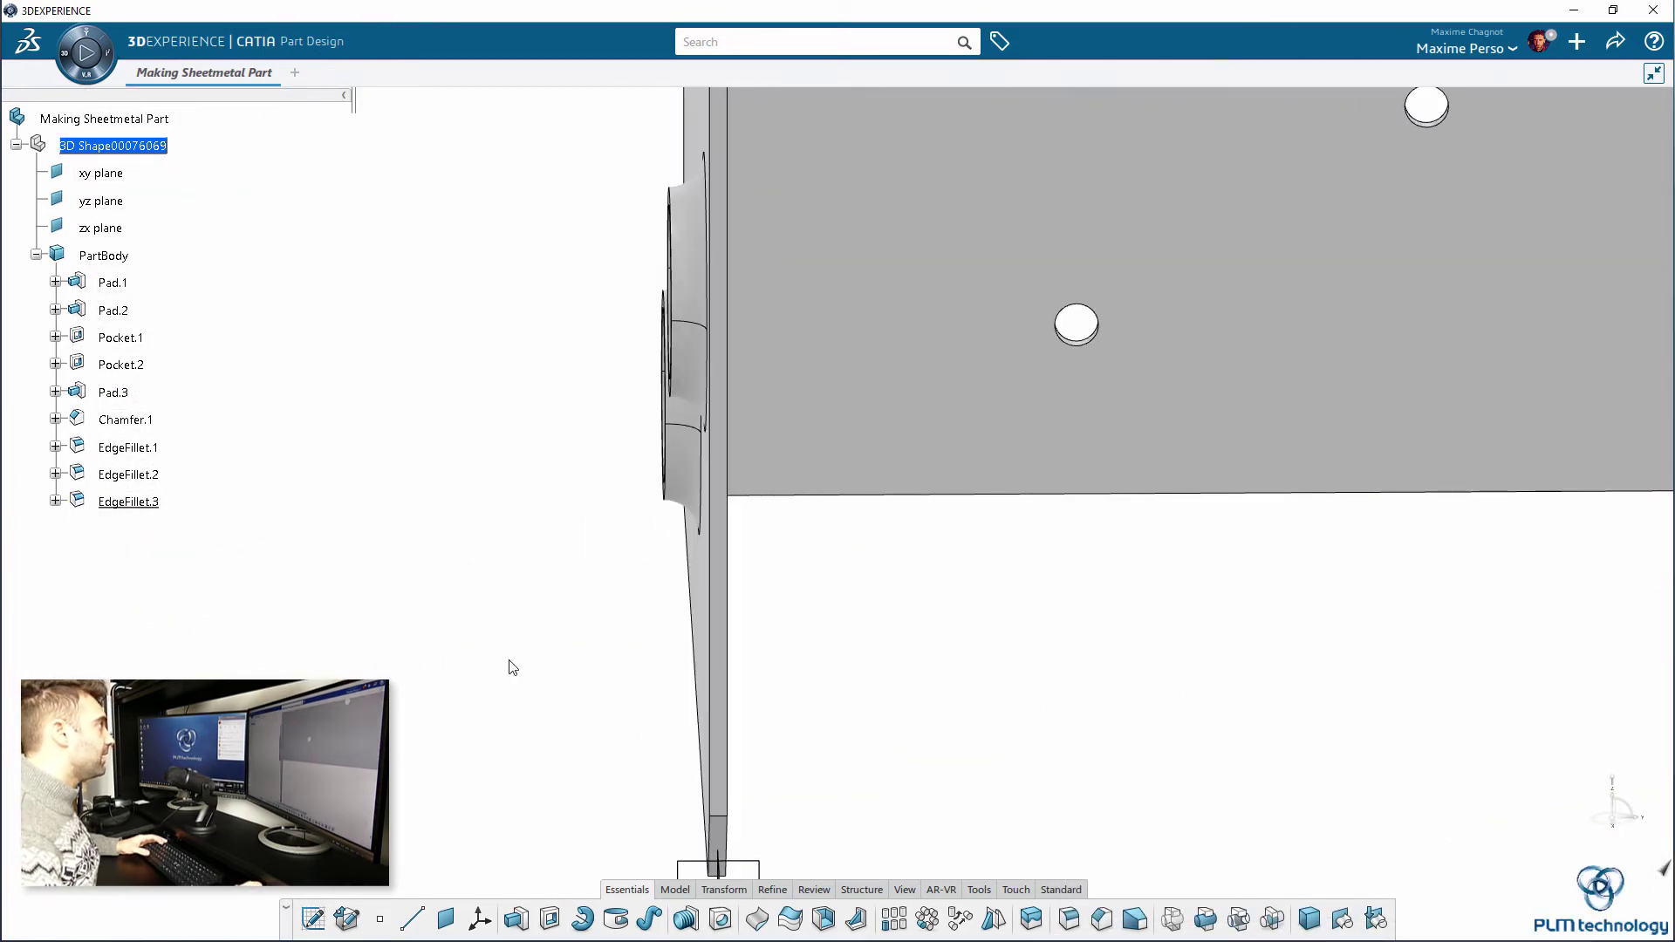
double_click(118, 393)
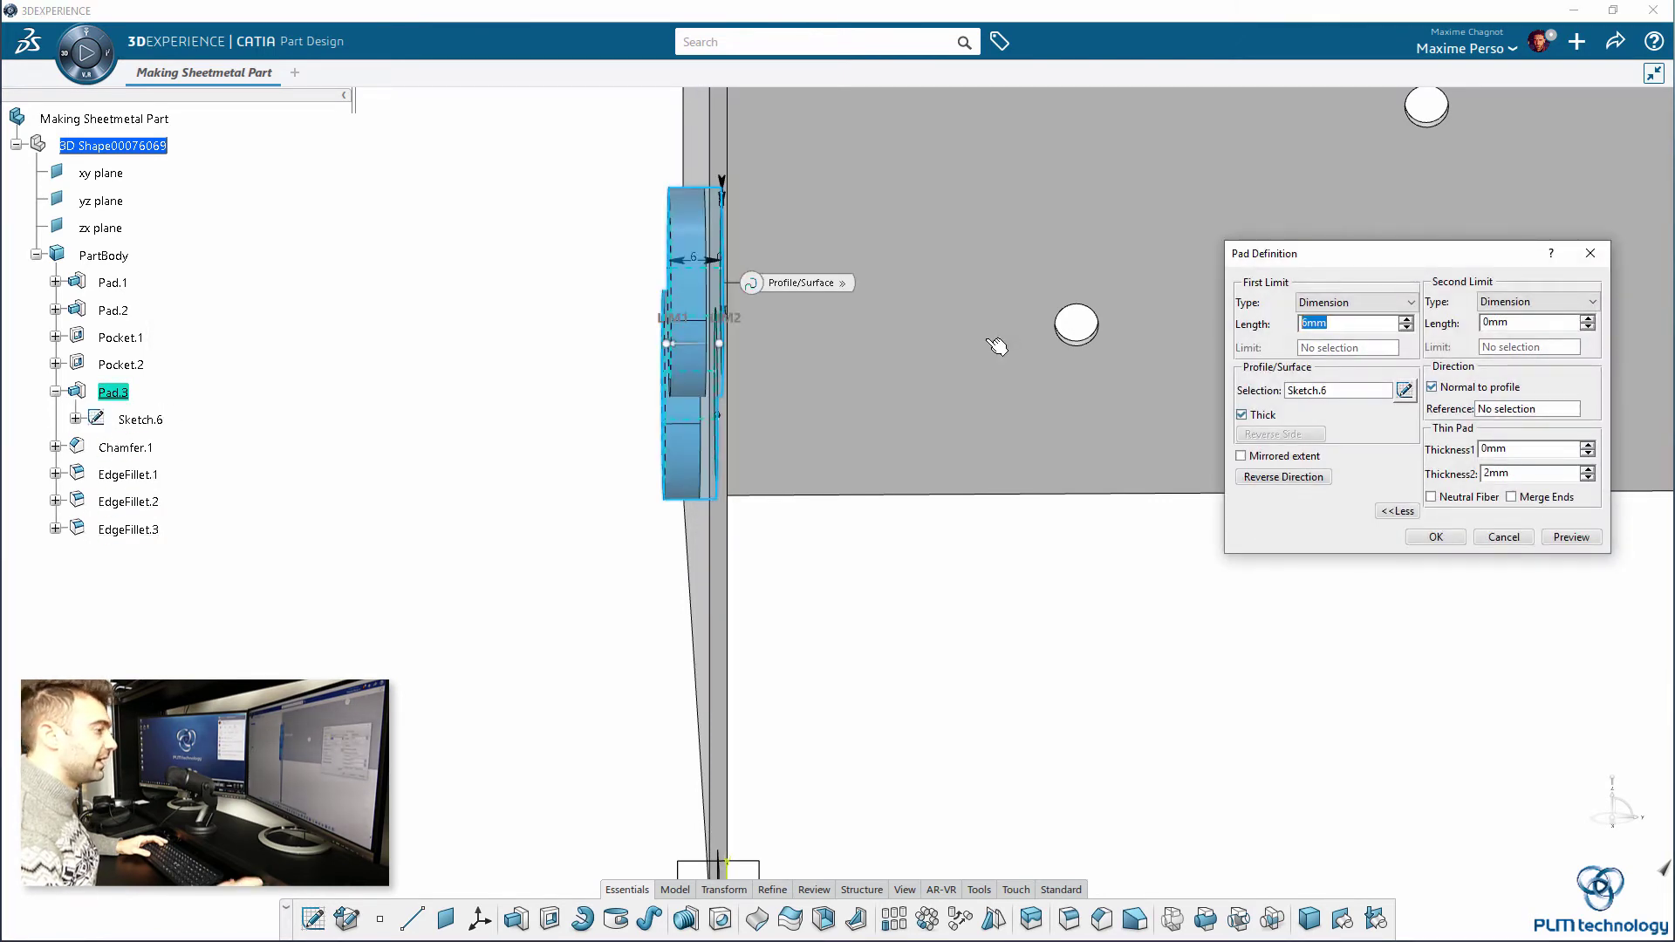
key("Return")
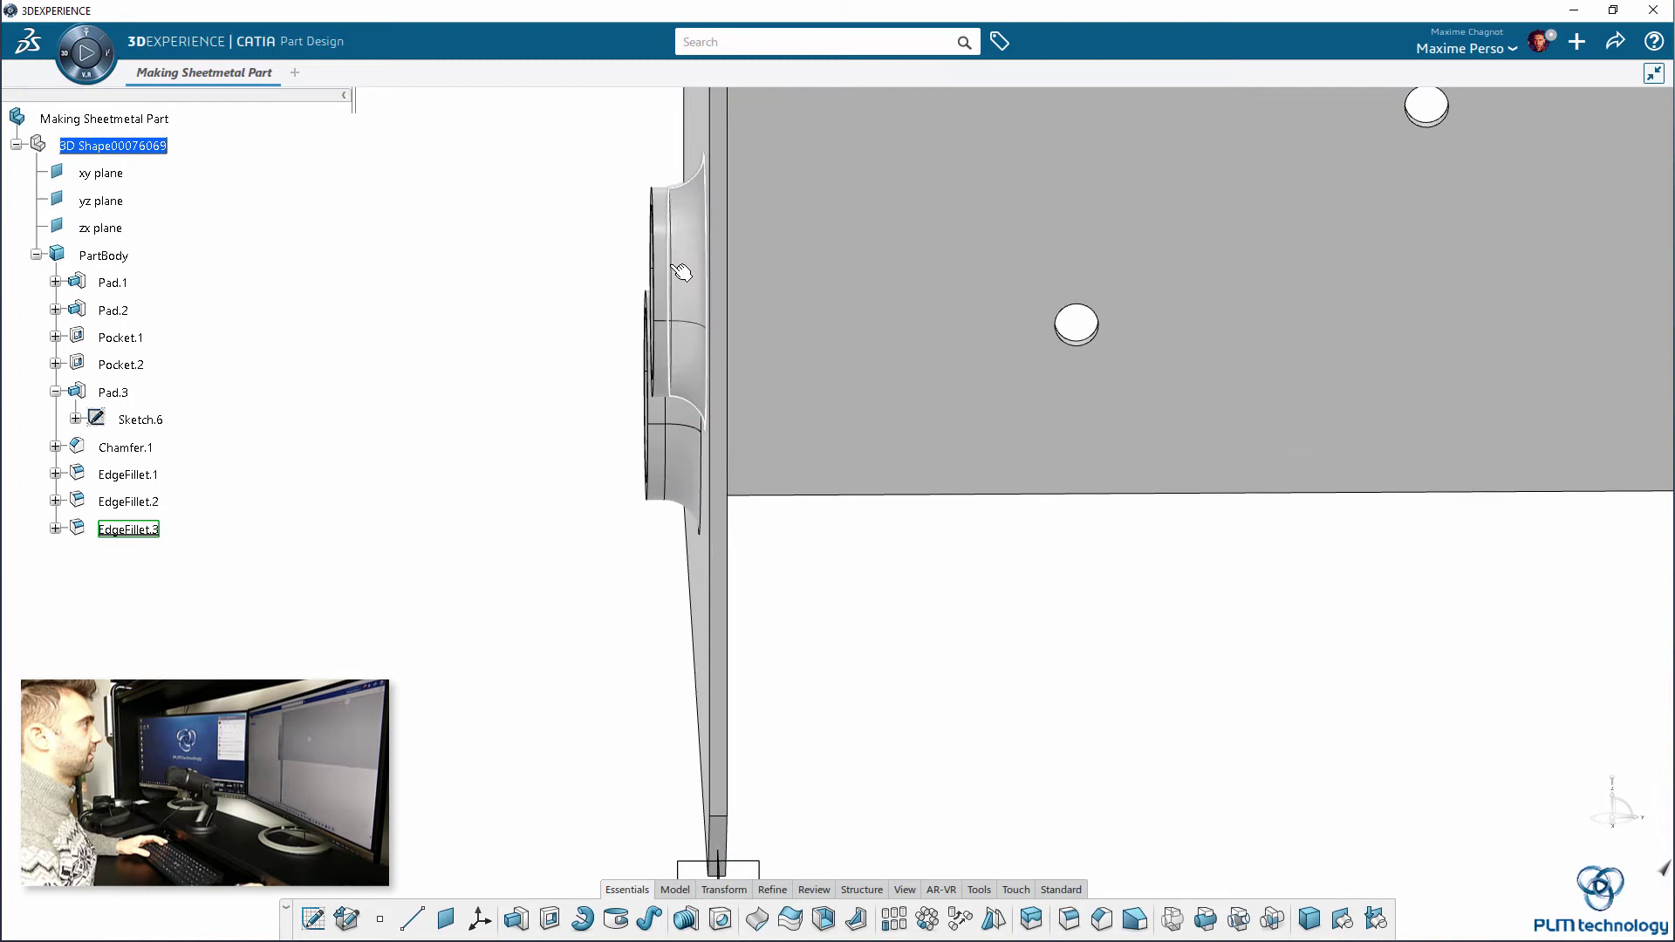
- Apply a 6 mm Edge Fillet to the rims of the two large holes on the wall's inner face
middle_click_drag(672, 593, 1064, 658)
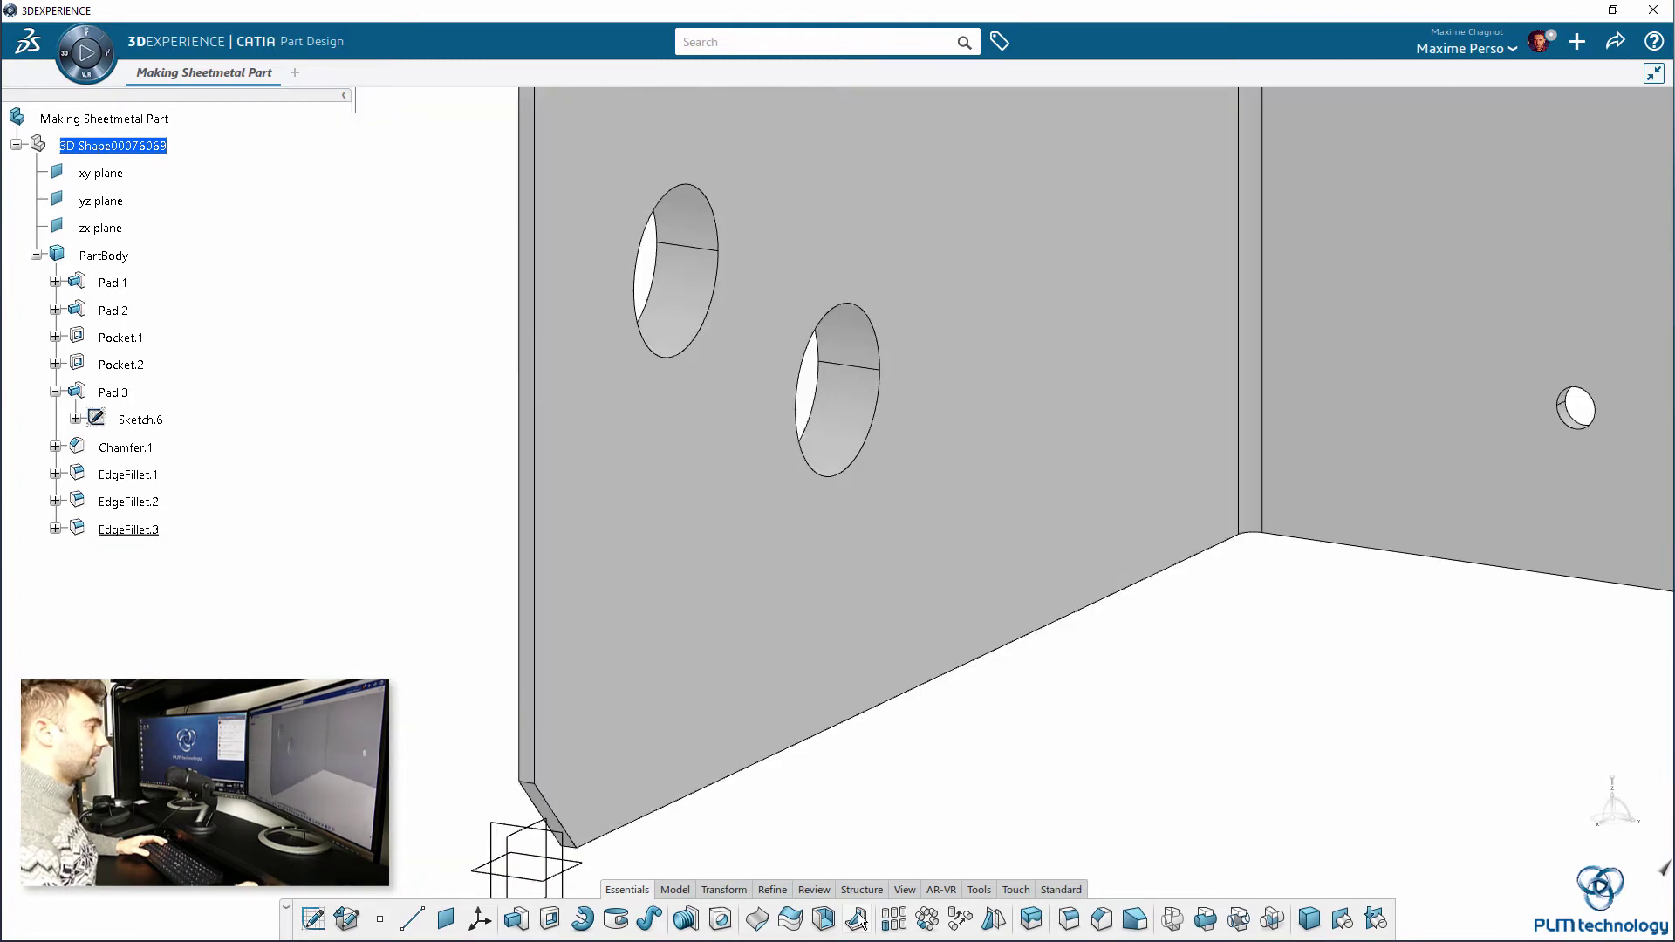
left_click(774, 925)
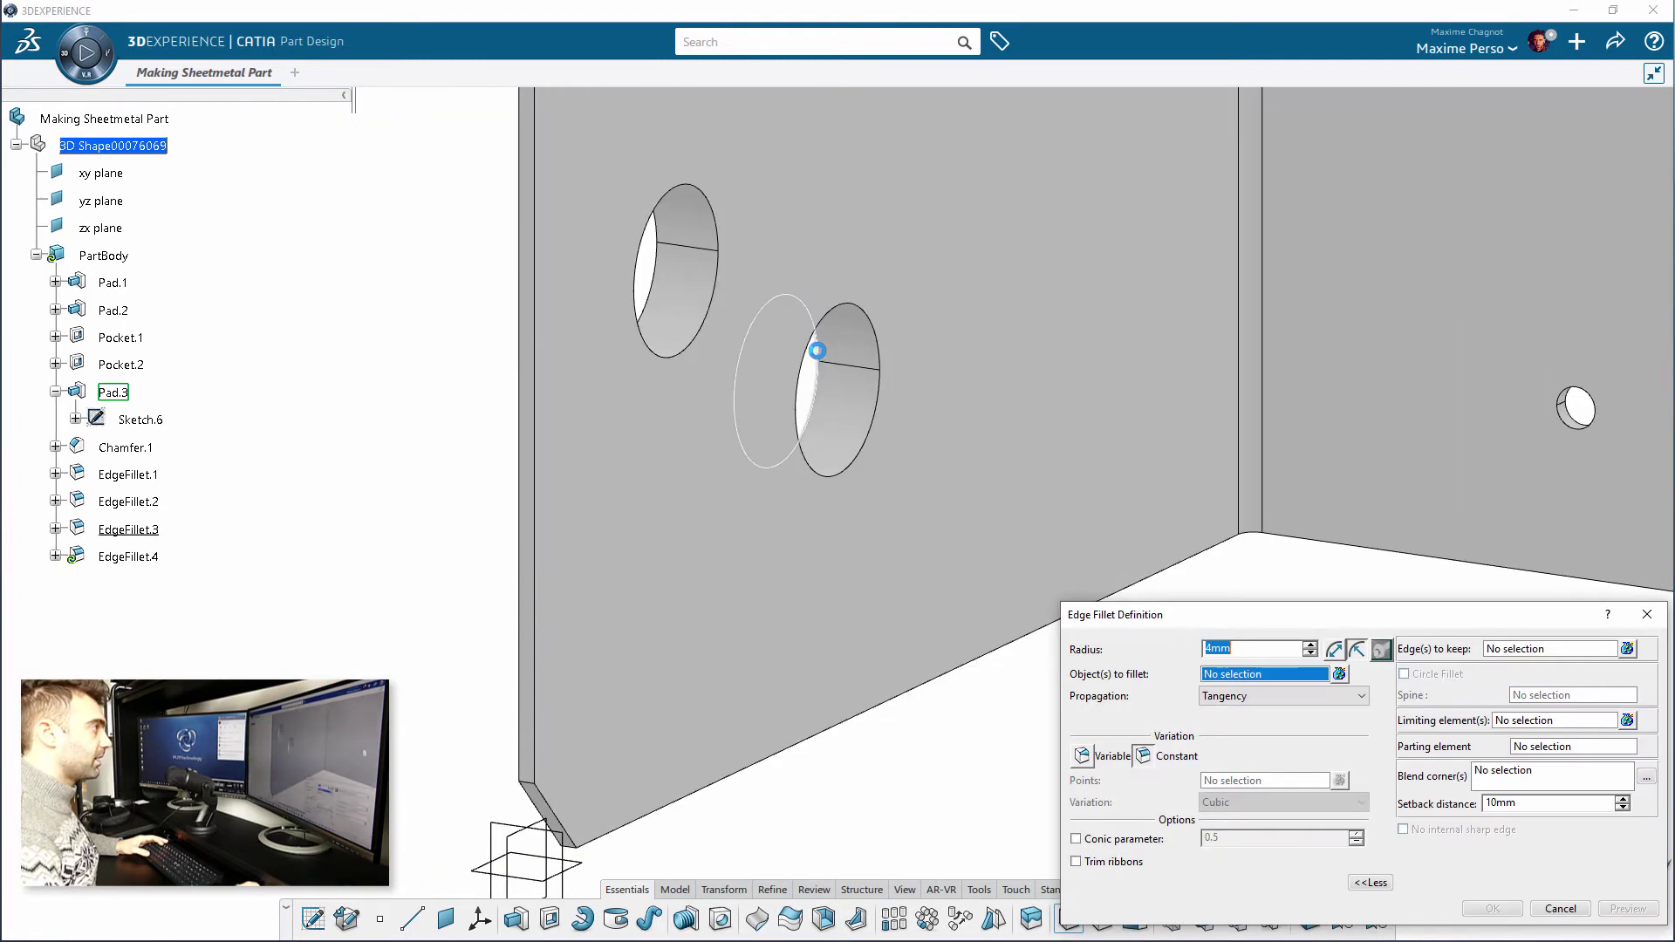
left_click(814, 358)
left_click(716, 246)
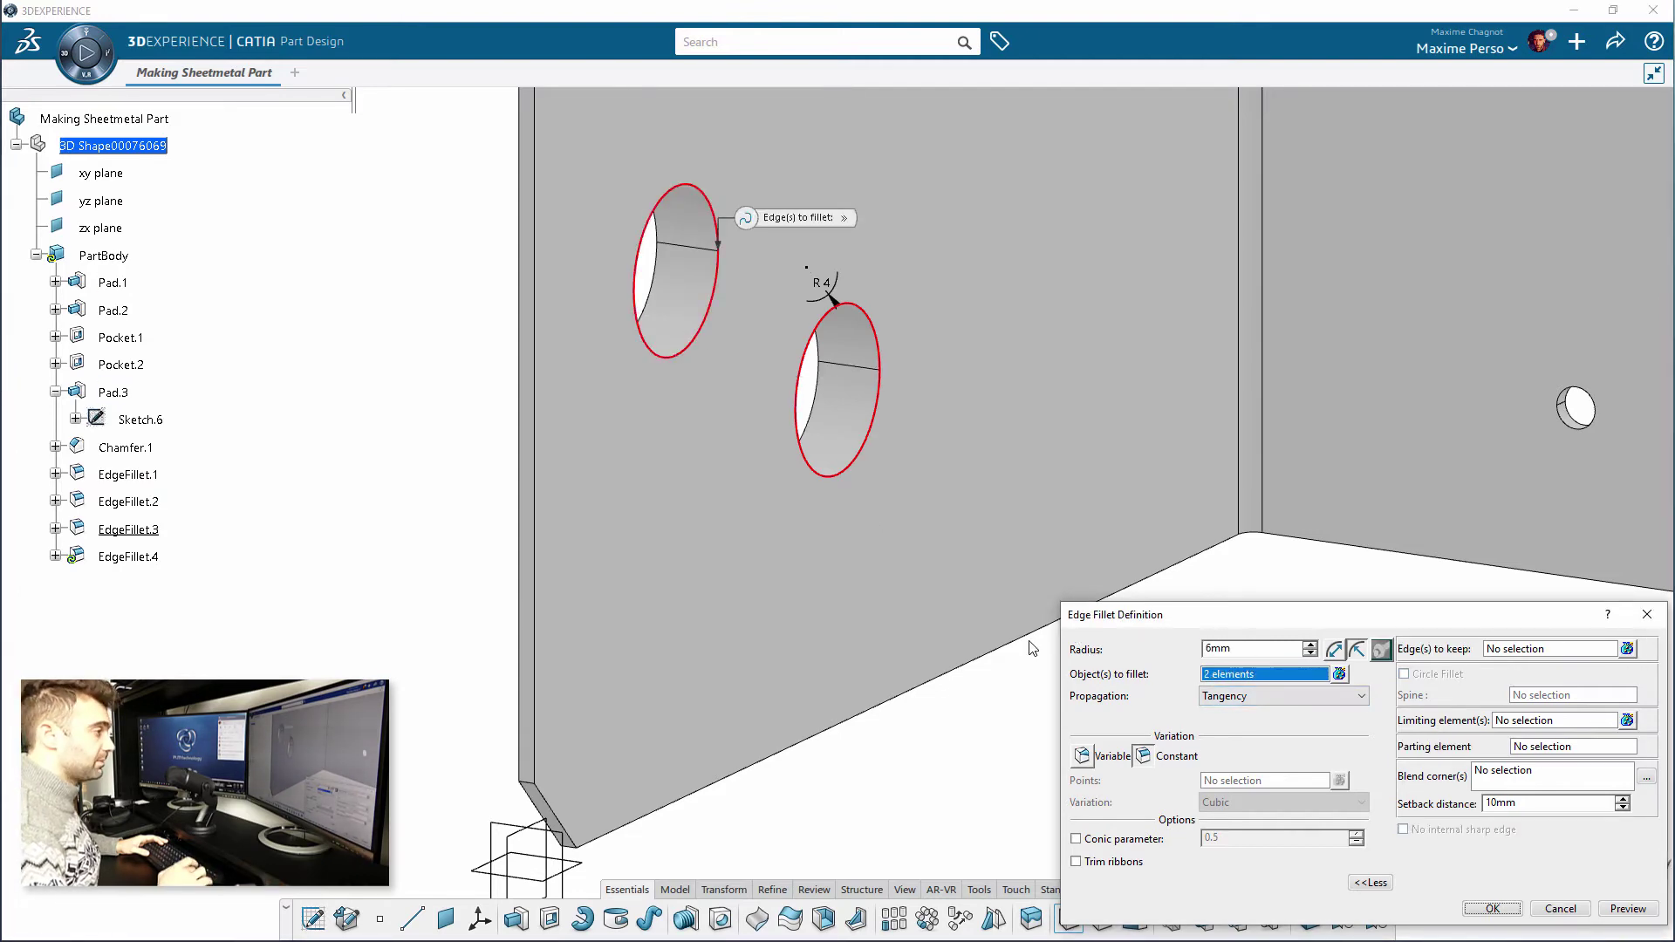
key("Return")
middle_click_drag(1107, 691, 1026, 760)
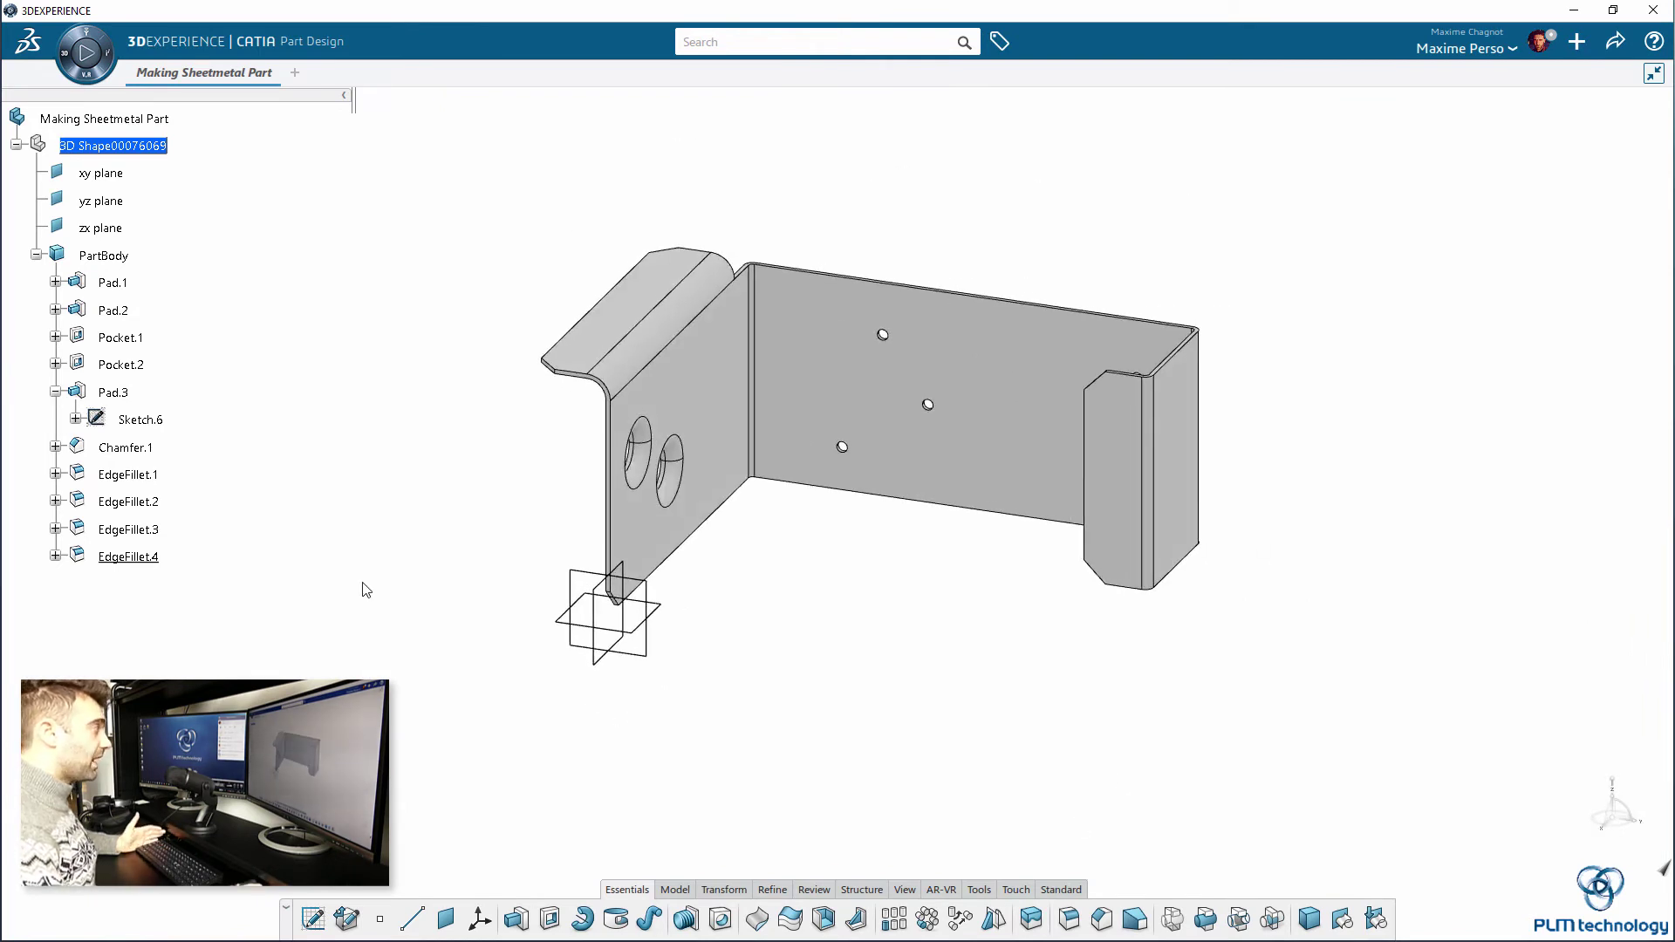
left_click(55, 392)
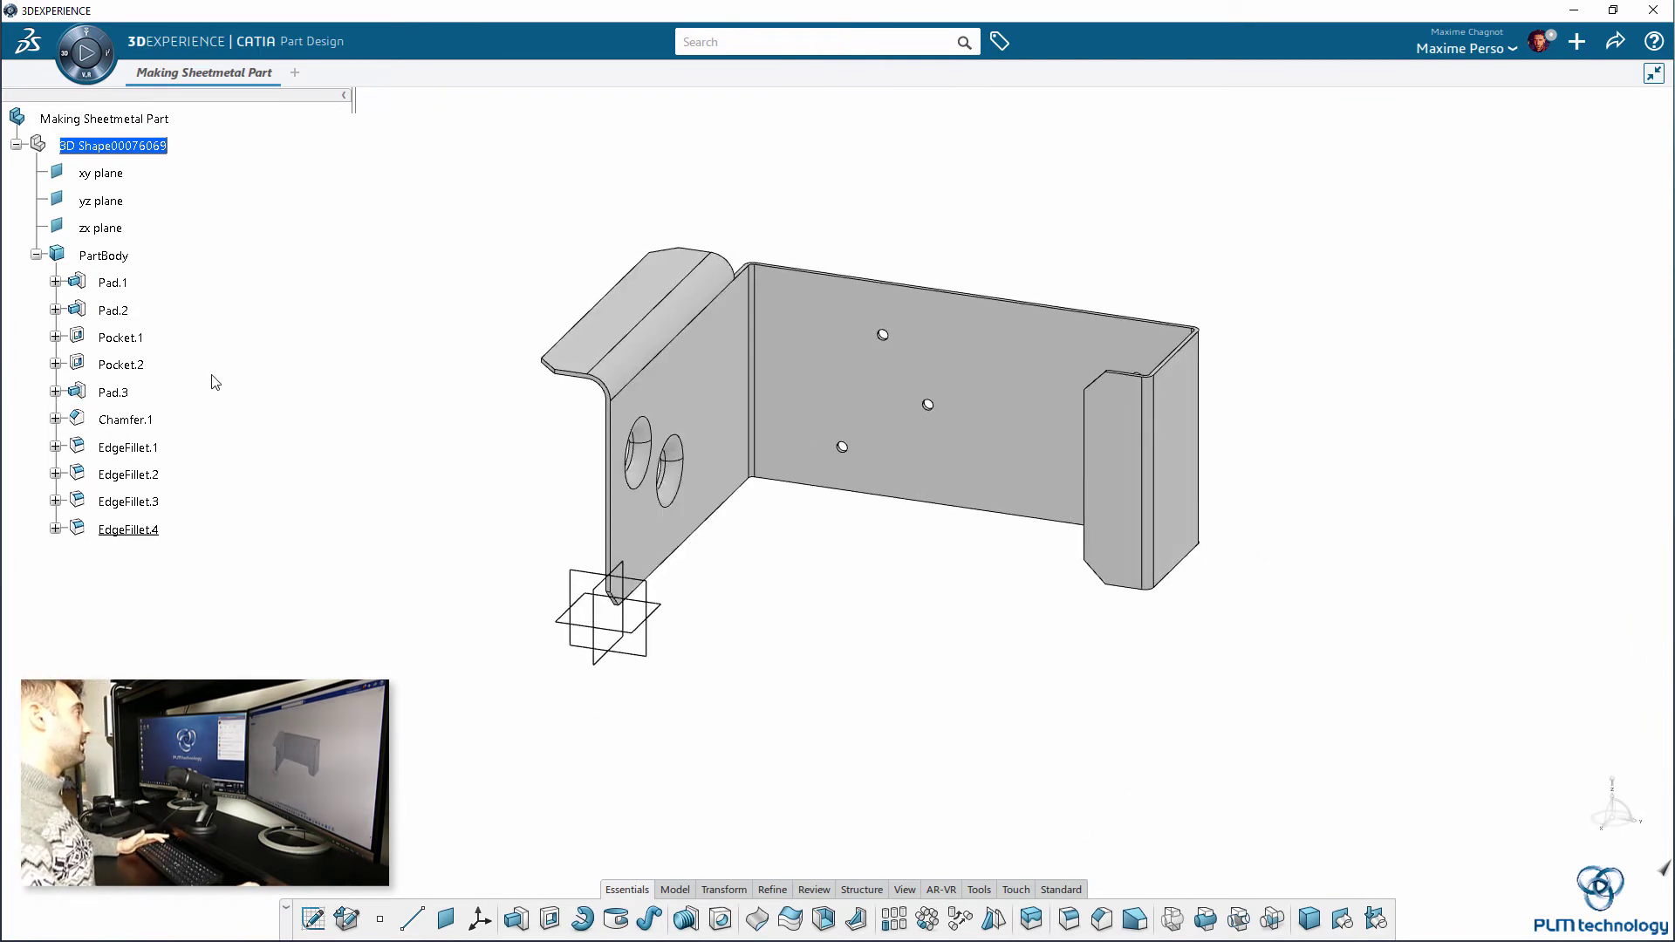
middle_click_drag(340, 377, 452, 634)
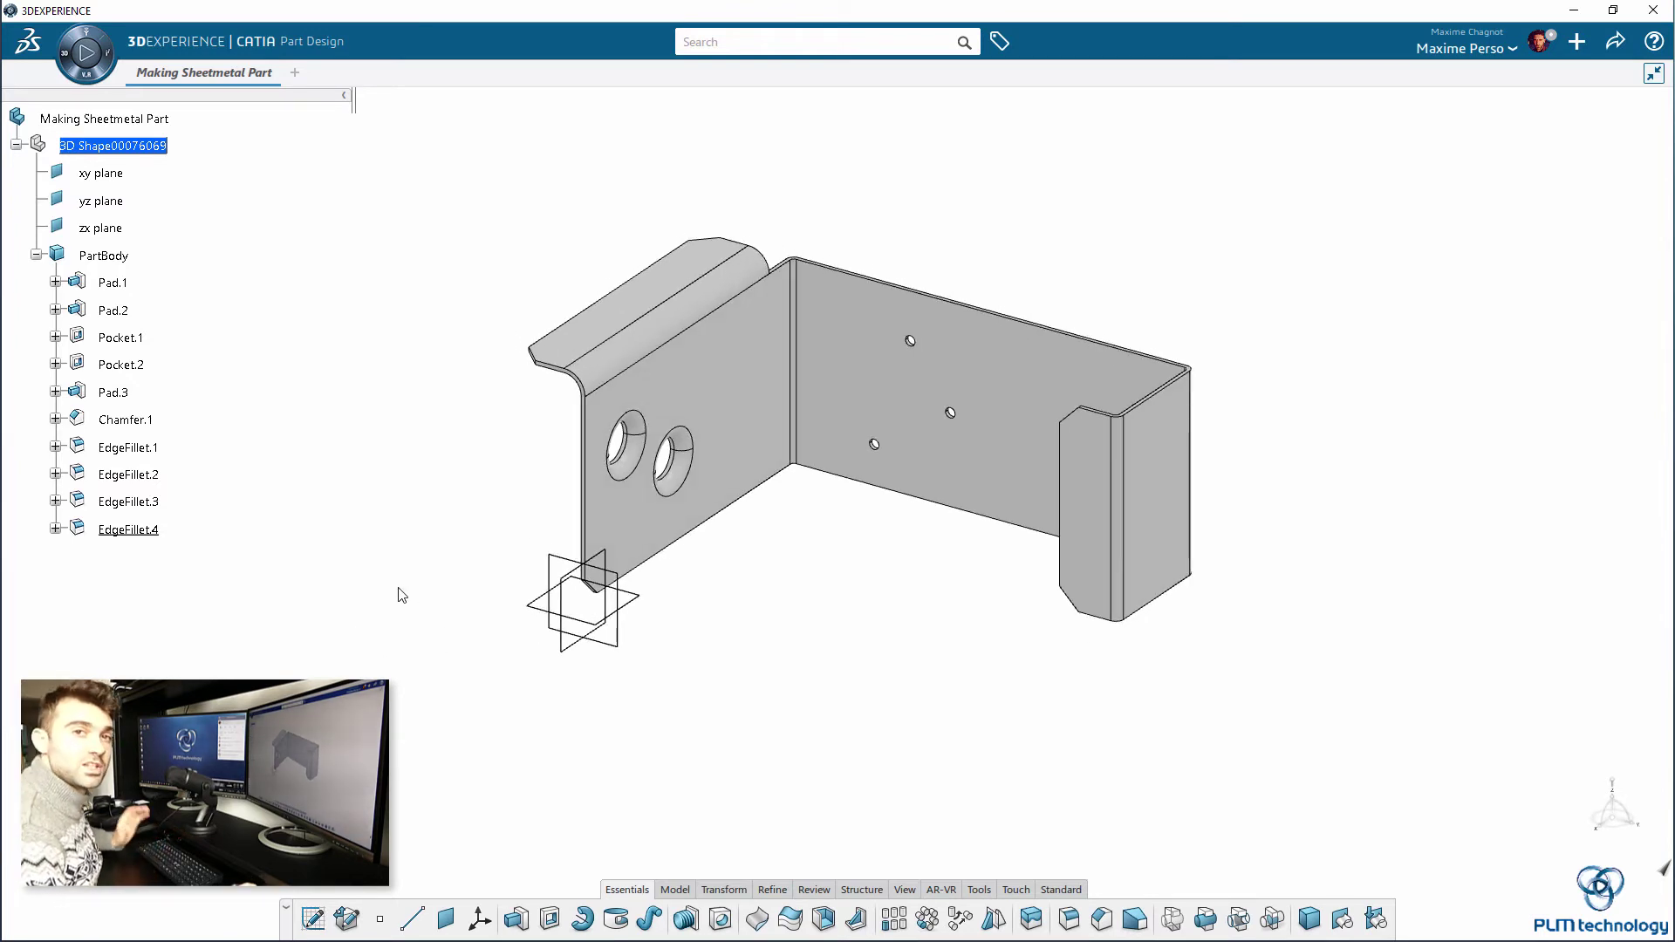
- Create a new 3D Part titled Dead Body Sheetmetal
left_click(1577, 41)
left_click(1526, 150)
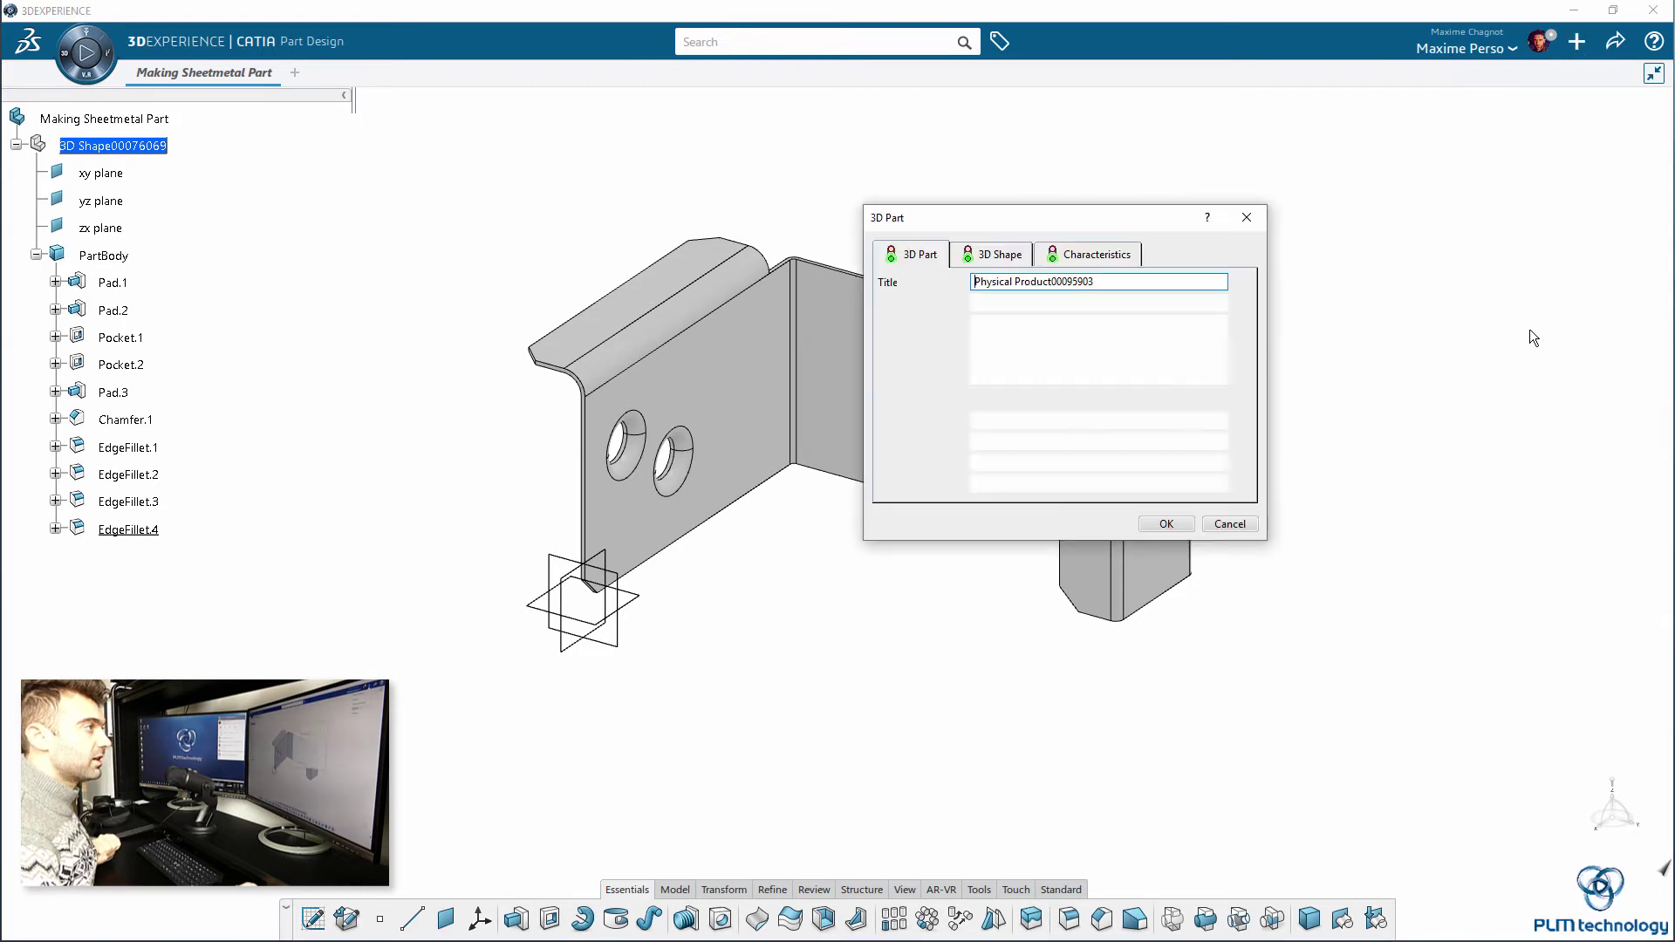
type("Dead Bo")
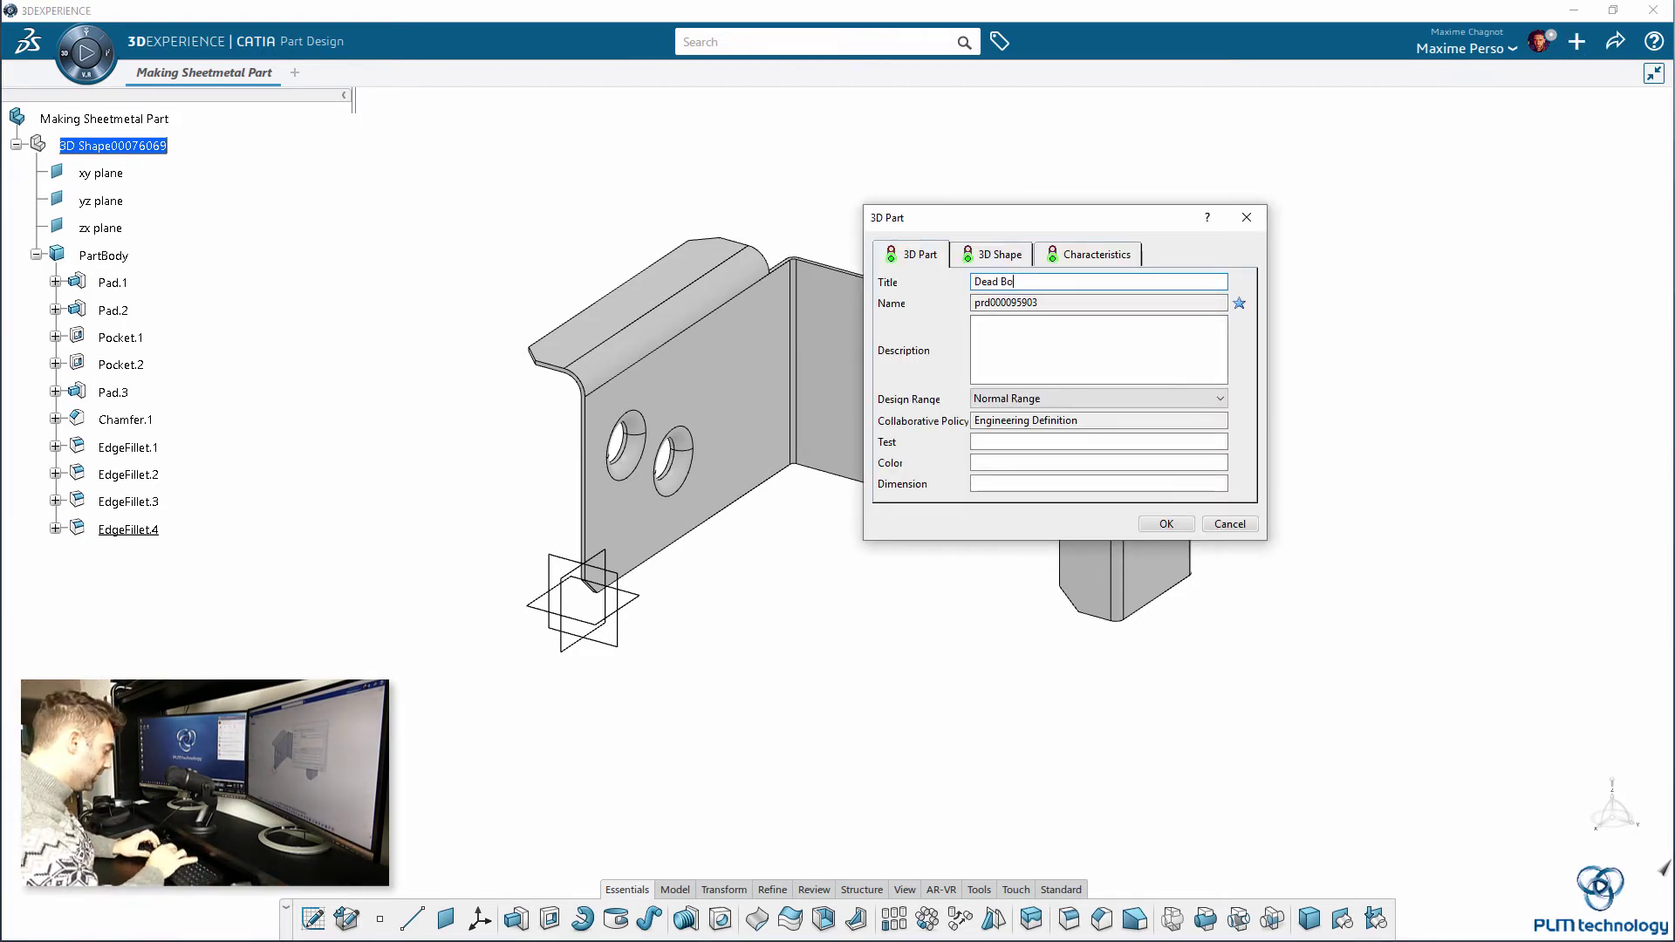
type("dy Sheetmetal")
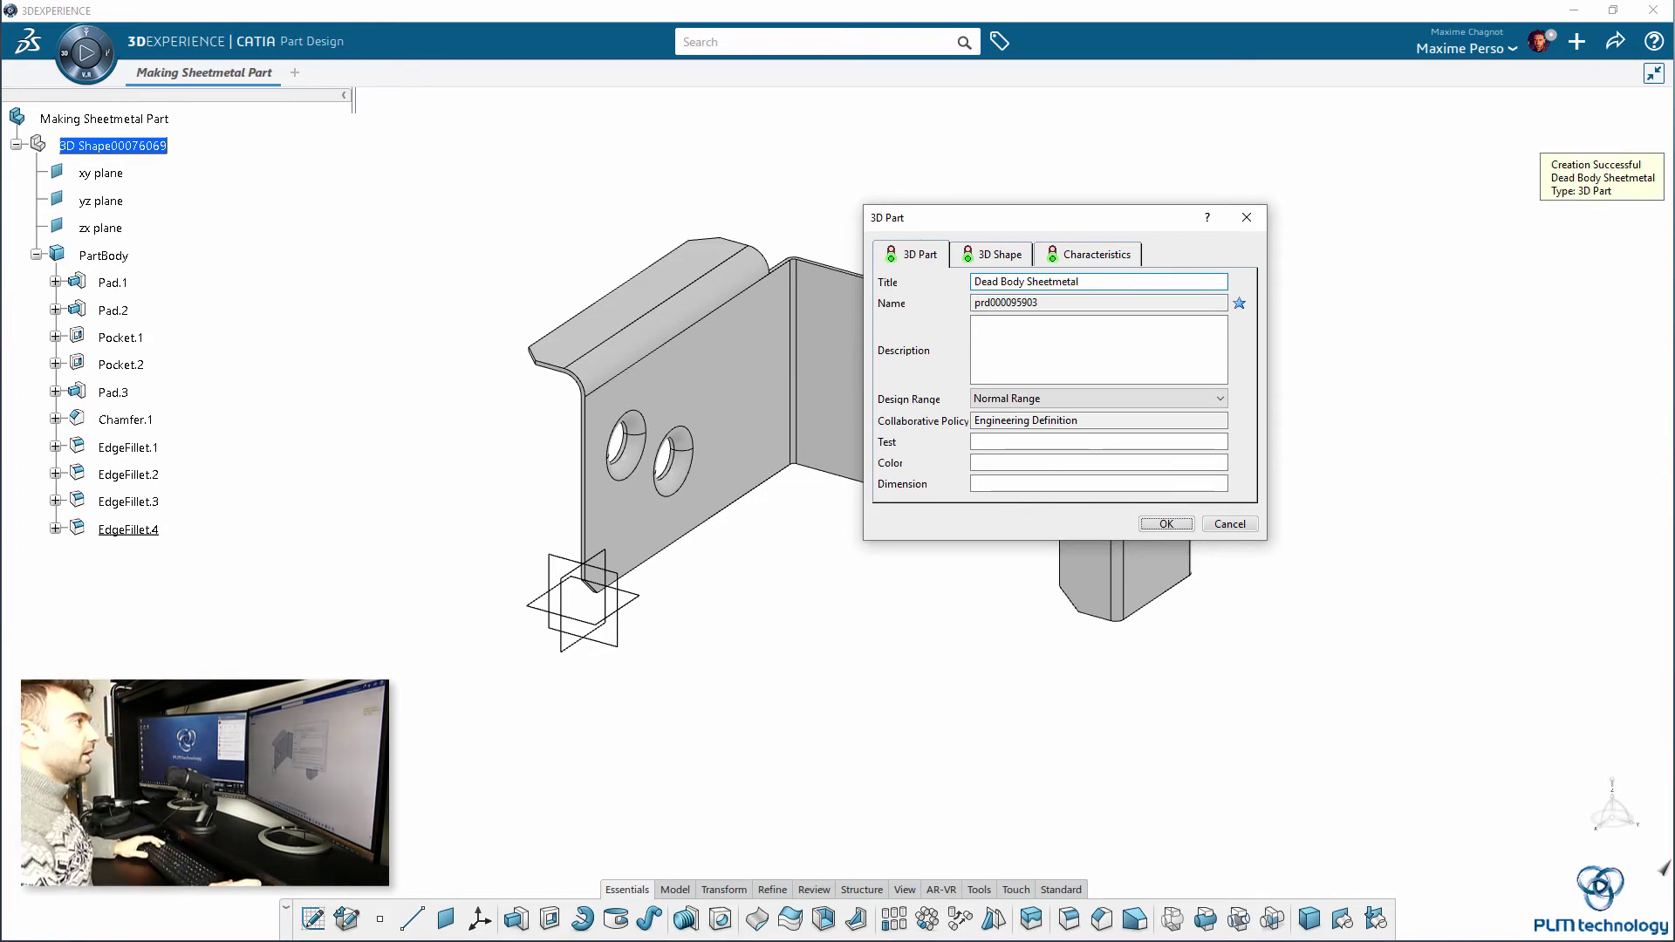
key("Return")
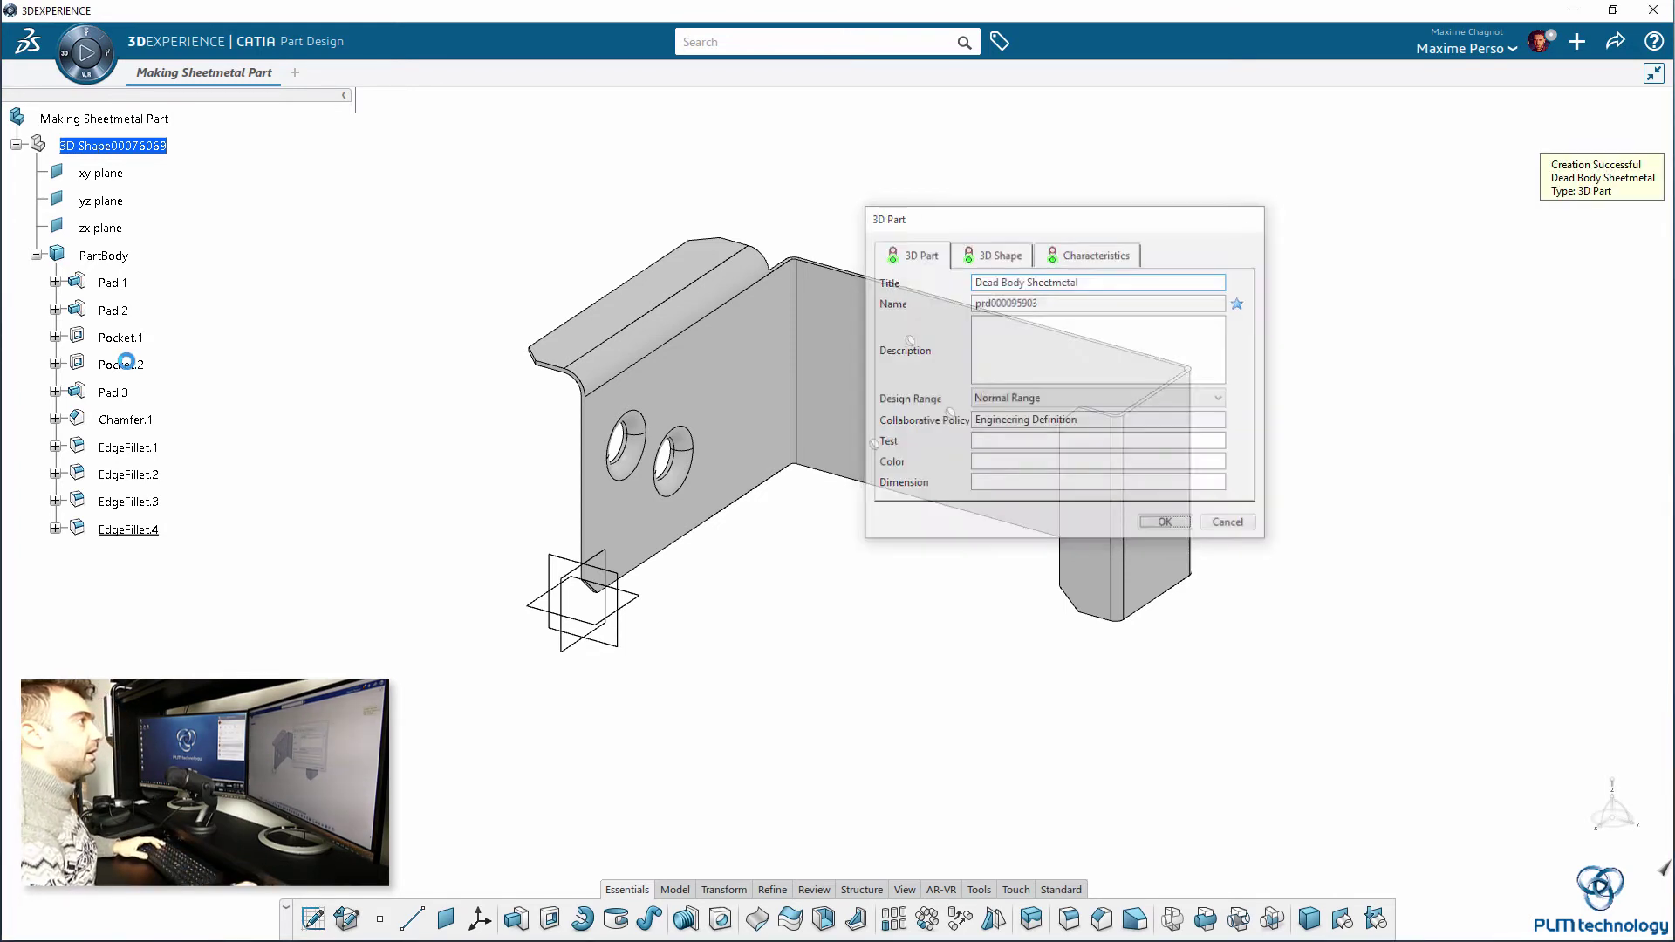
- Copy the PartBody of Making Sheetmetal Part and paste it into the Dead Body Sheetmetal 3D shape As Result, without a link
left_click(198, 73)
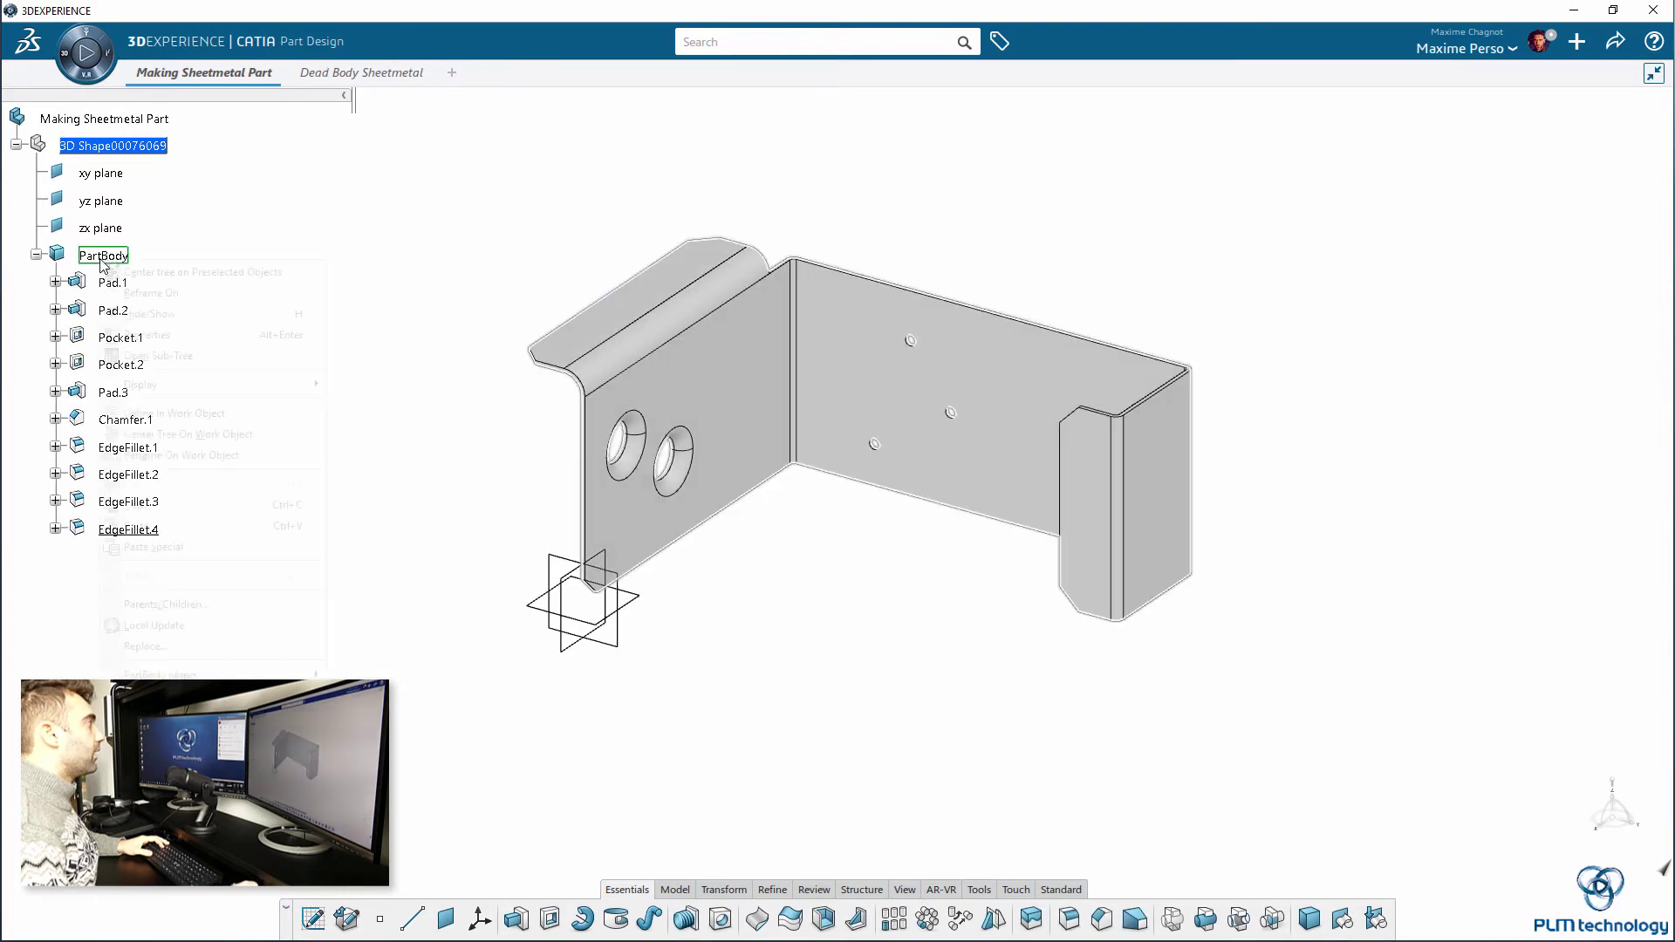
right_click(103, 255)
left_click(209, 506)
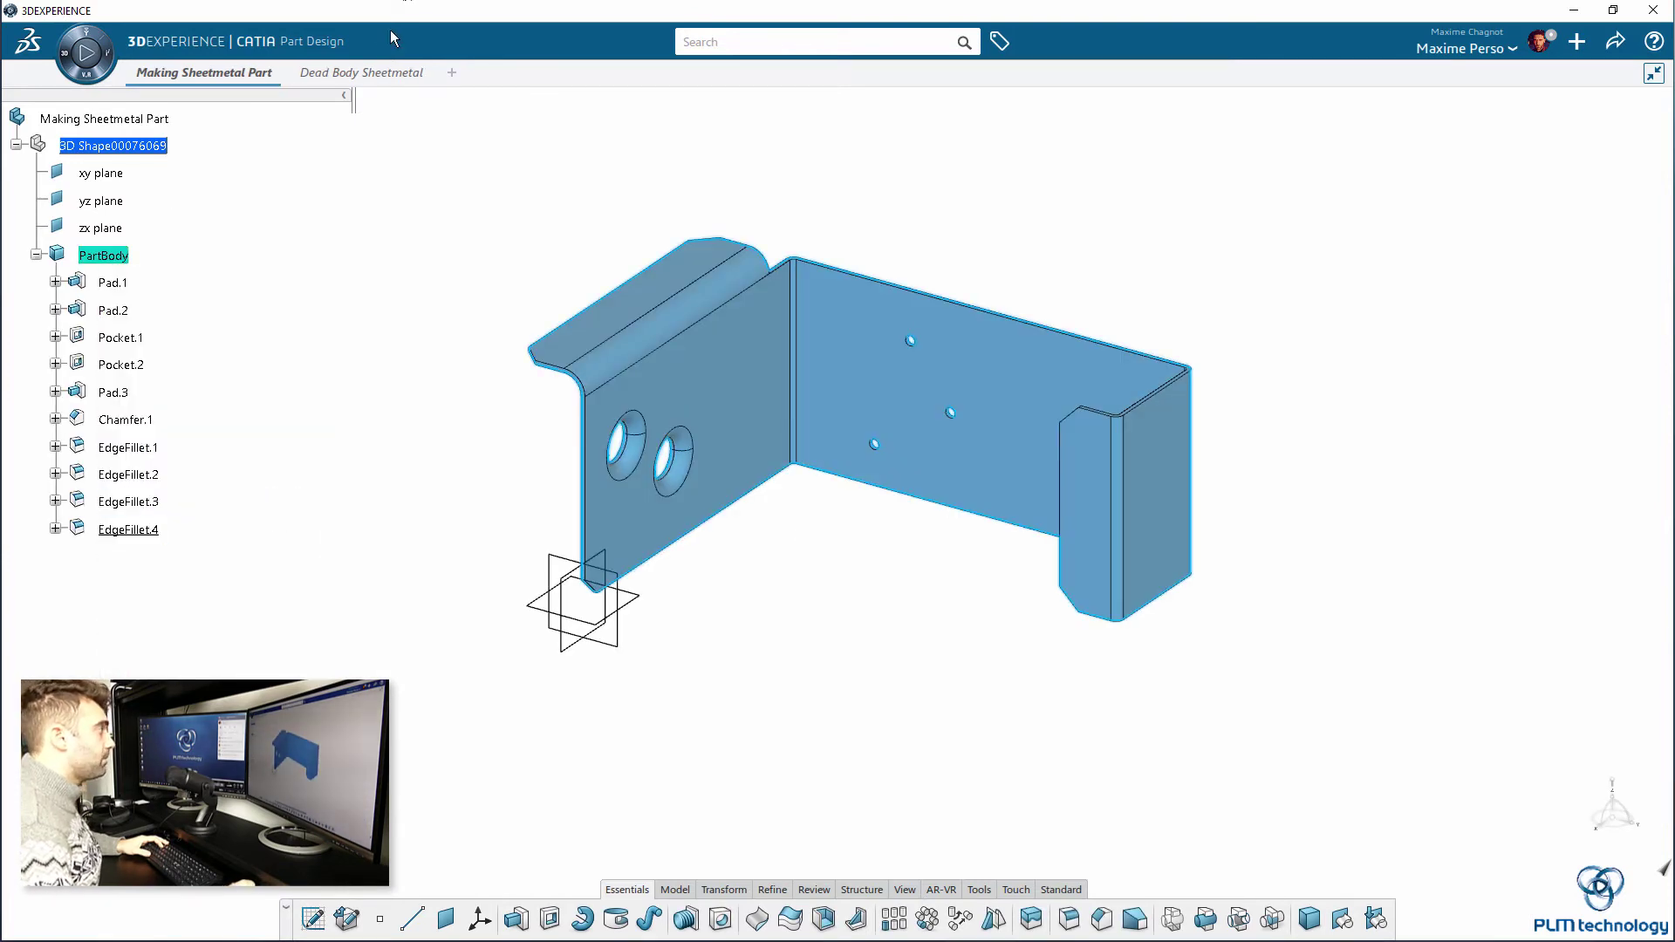
key("ctrl+Tab")
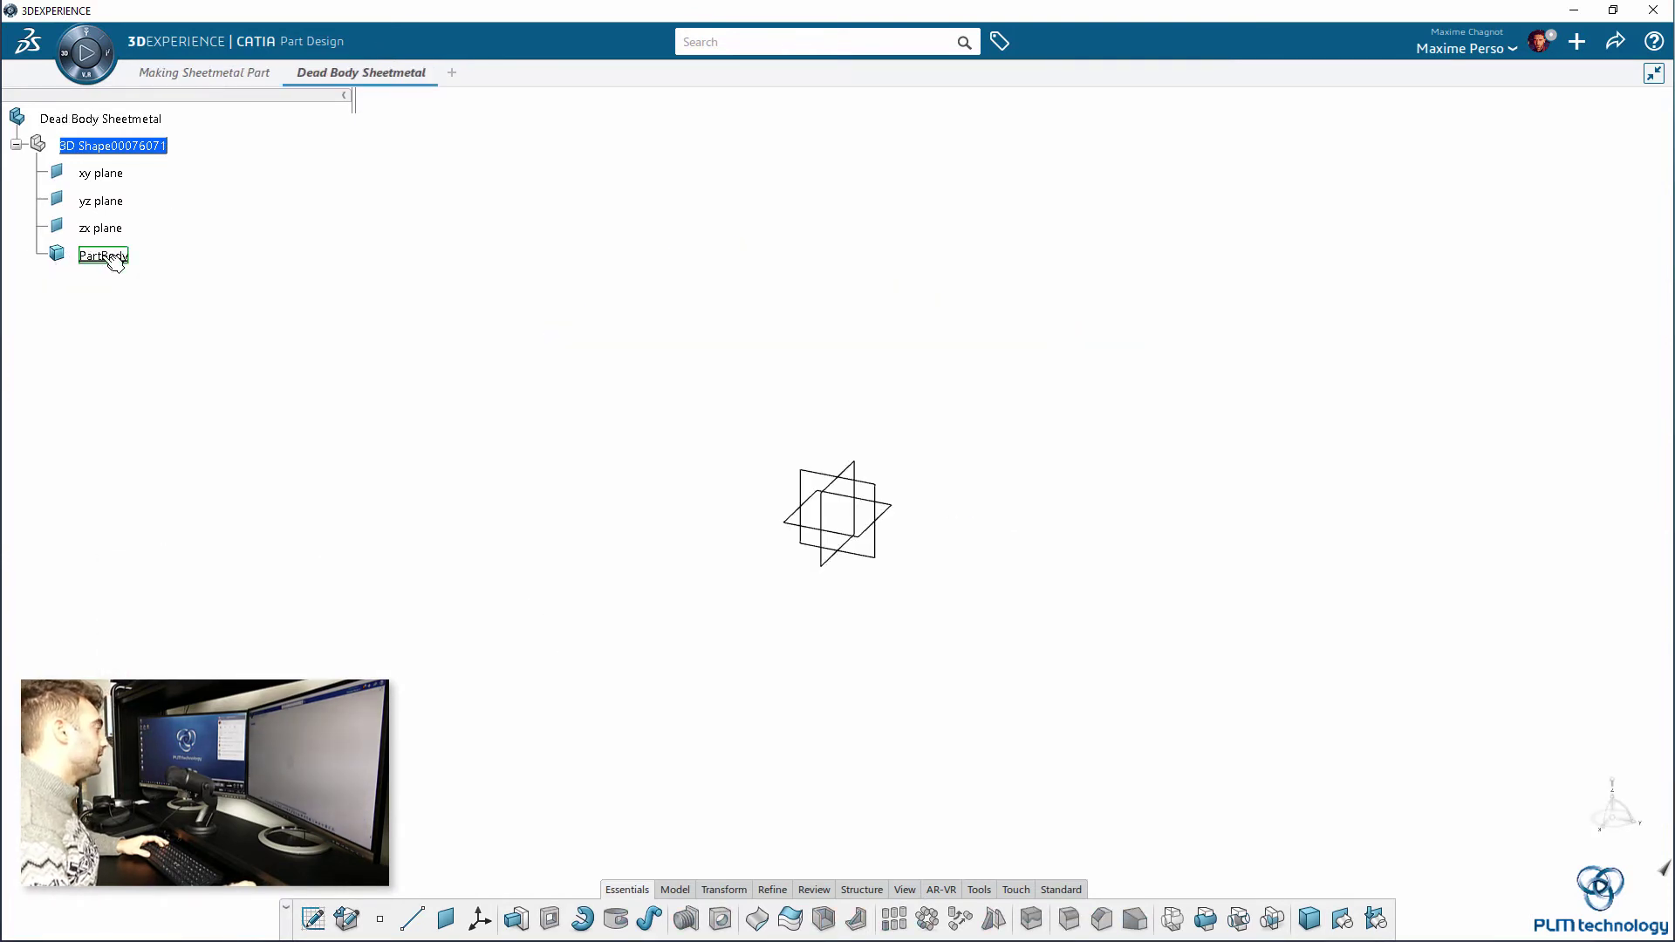
right_click(131, 146)
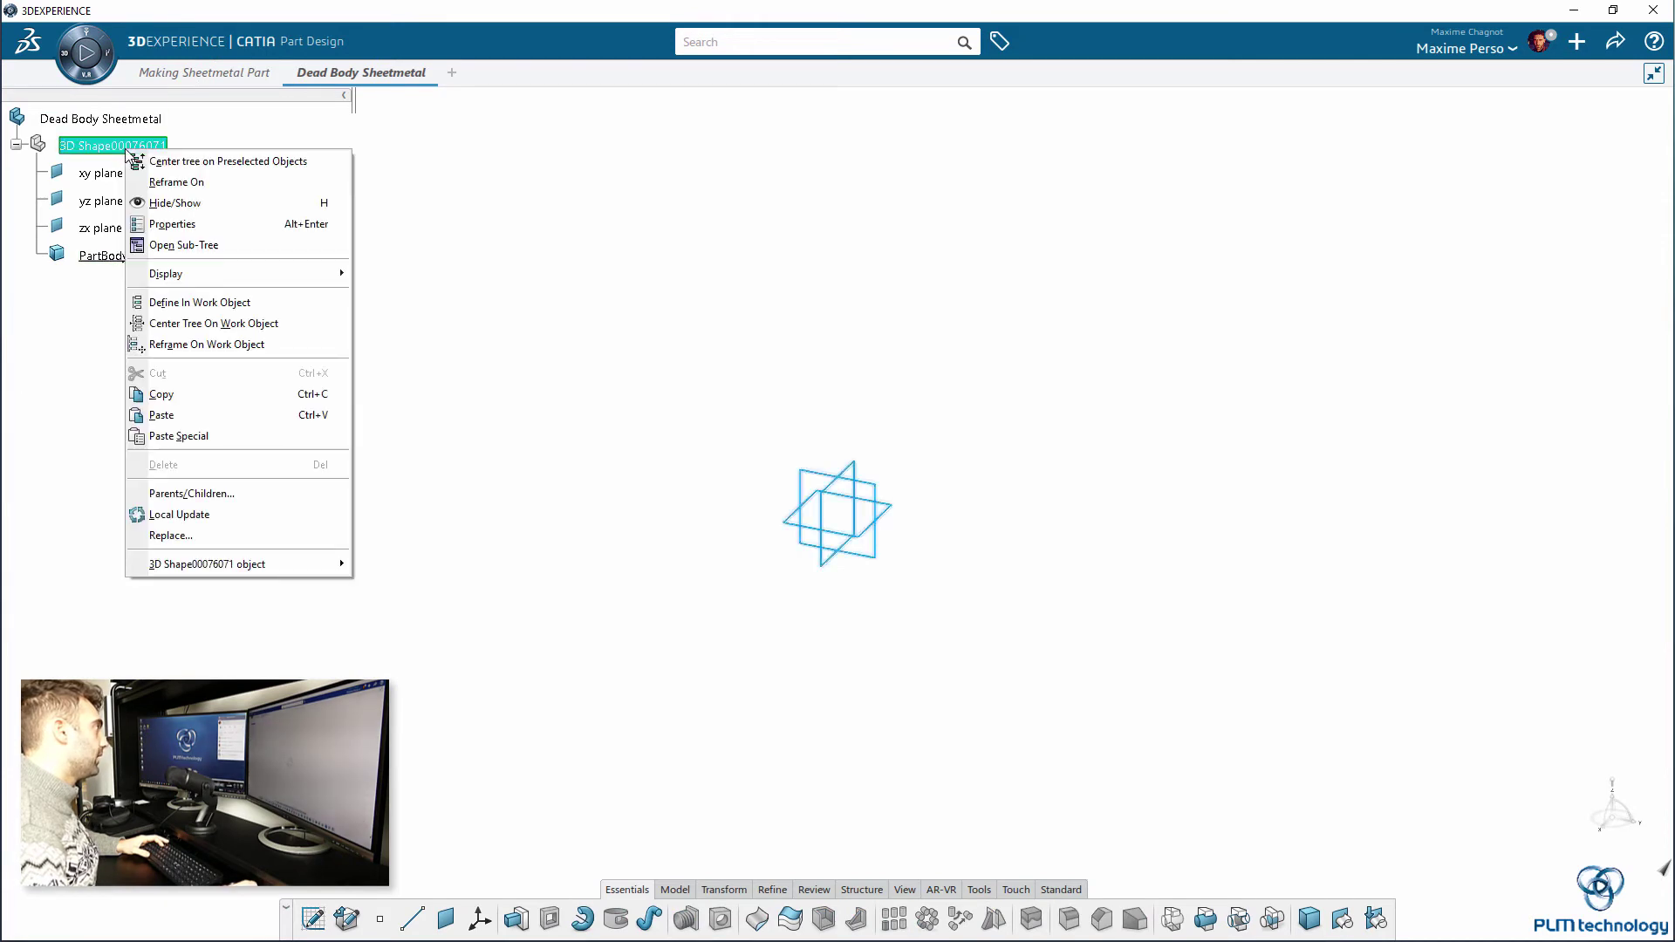
left_click(202, 434)
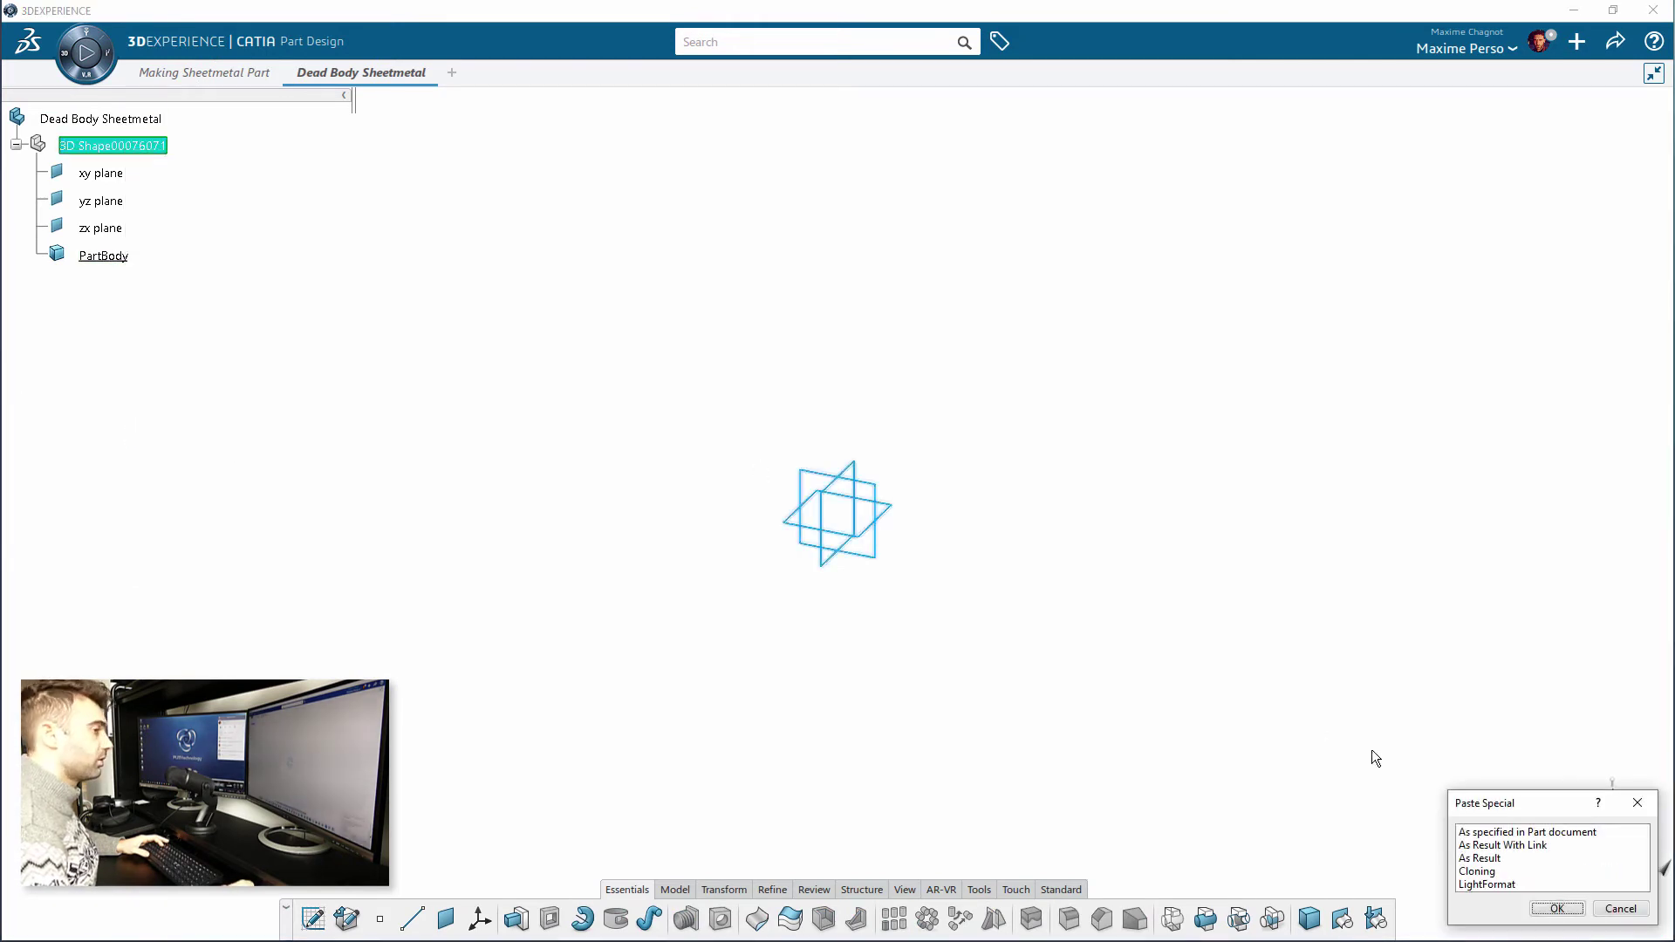
left_click(1493, 860)
left_click(1554, 909)
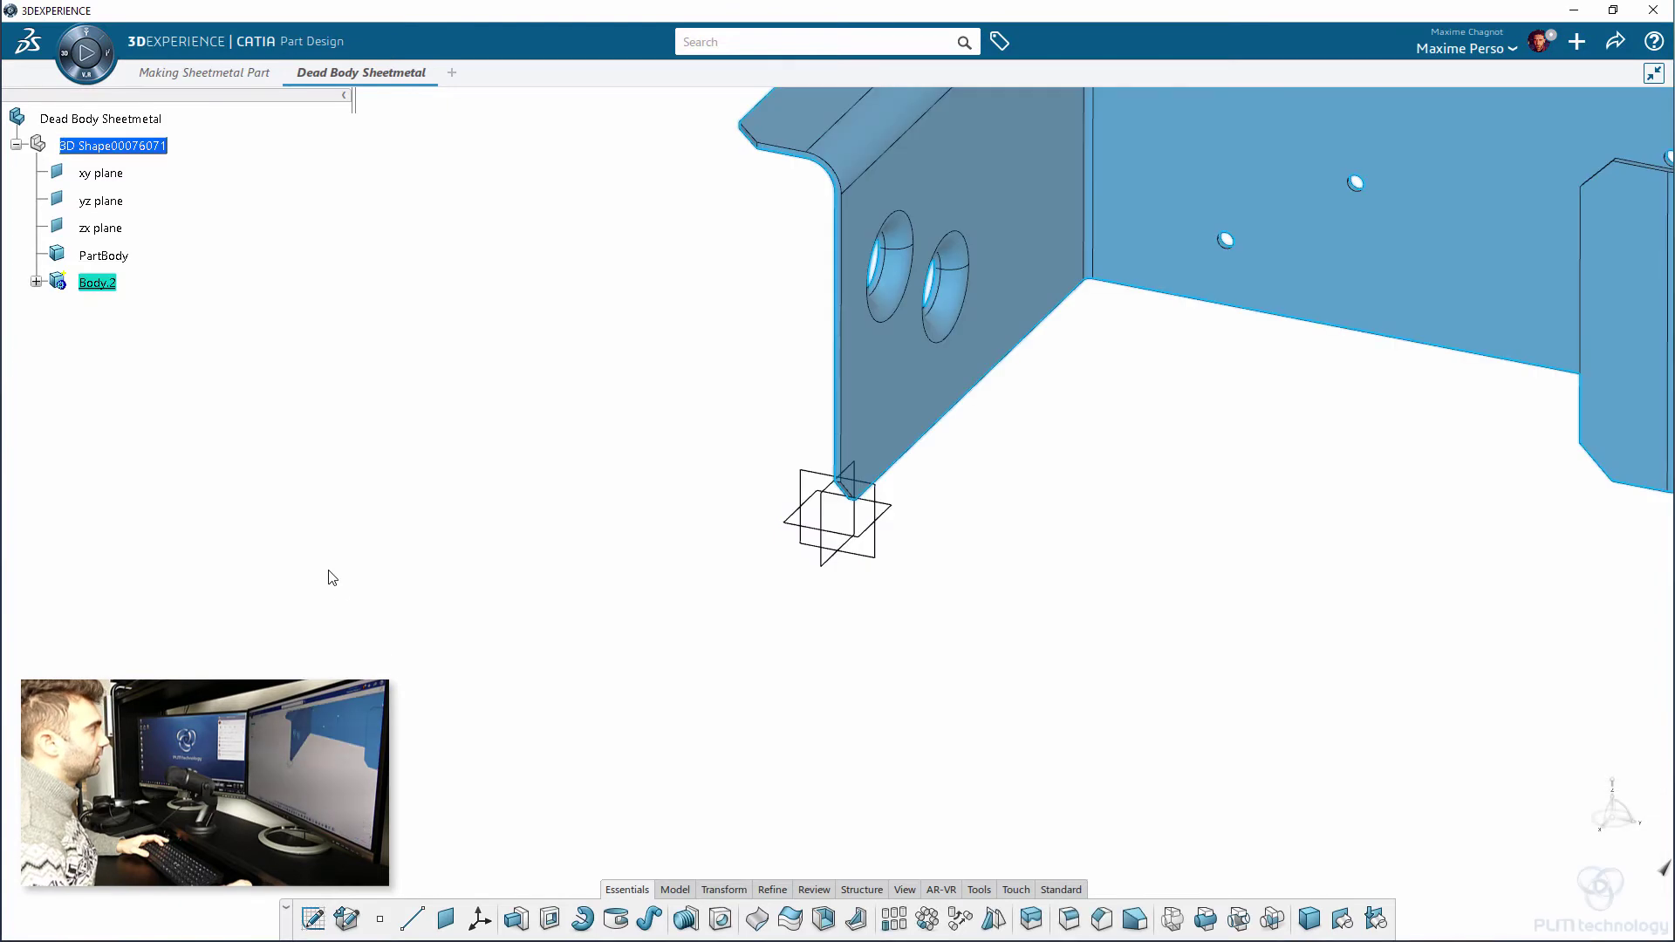
- Move the pasted solid from Body.2 into the PartBody and delete the emptied Body.2
left_click_drag(116, 311, 109, 256)
left_click(114, 284)
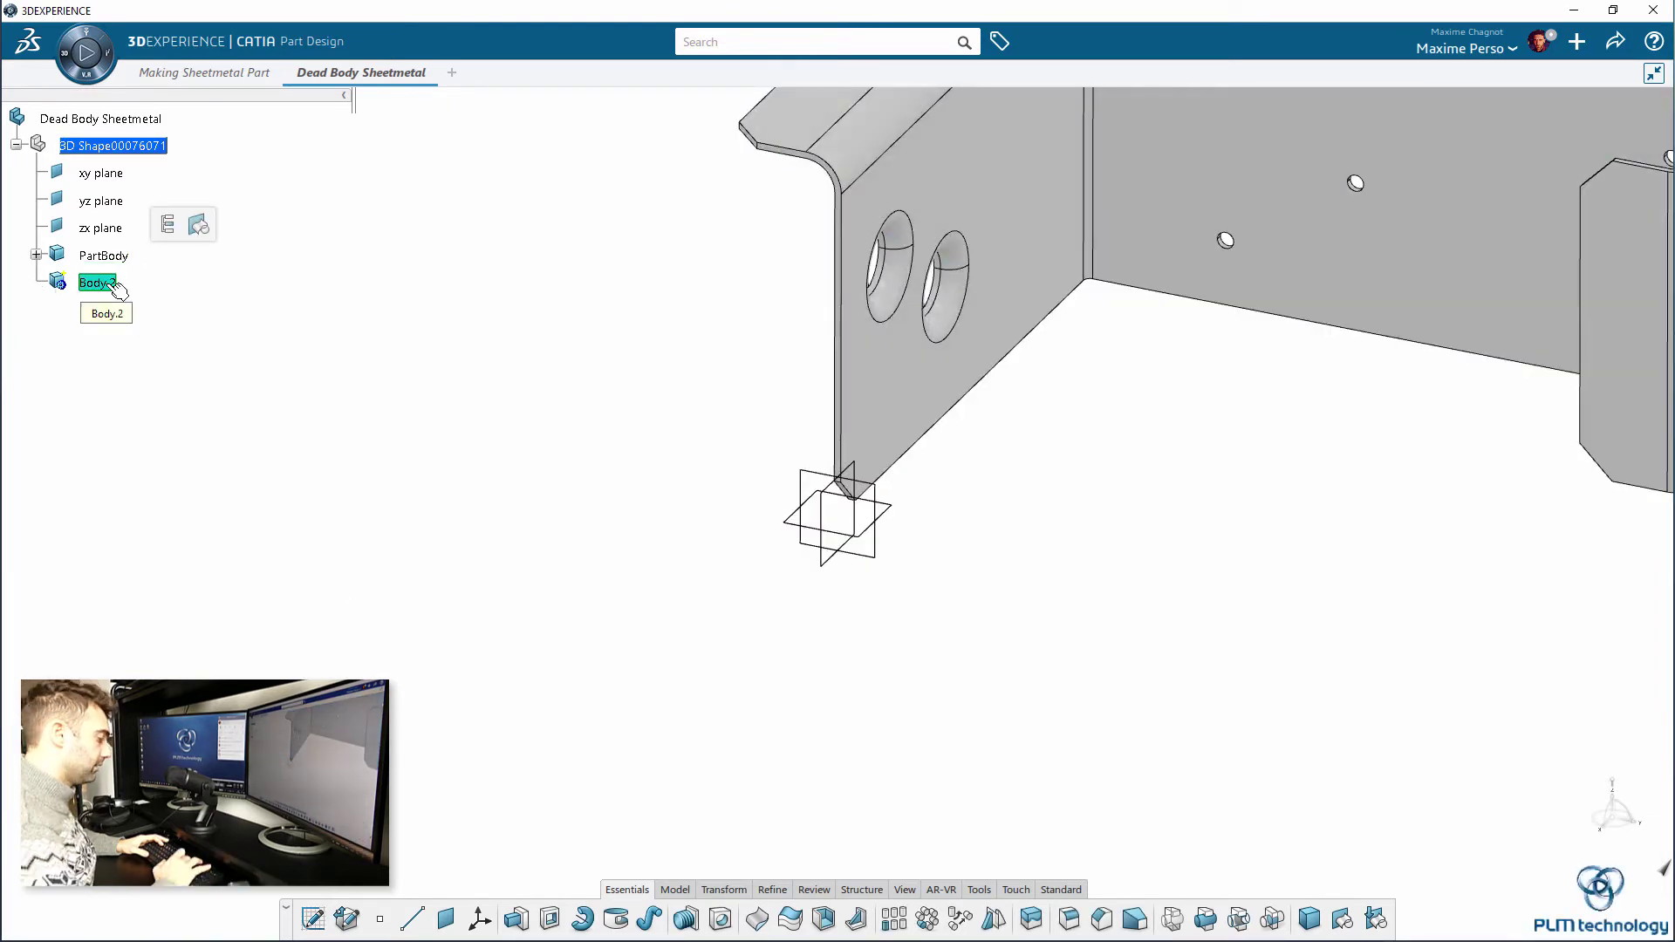
key("Delete")
left_click(36, 255)
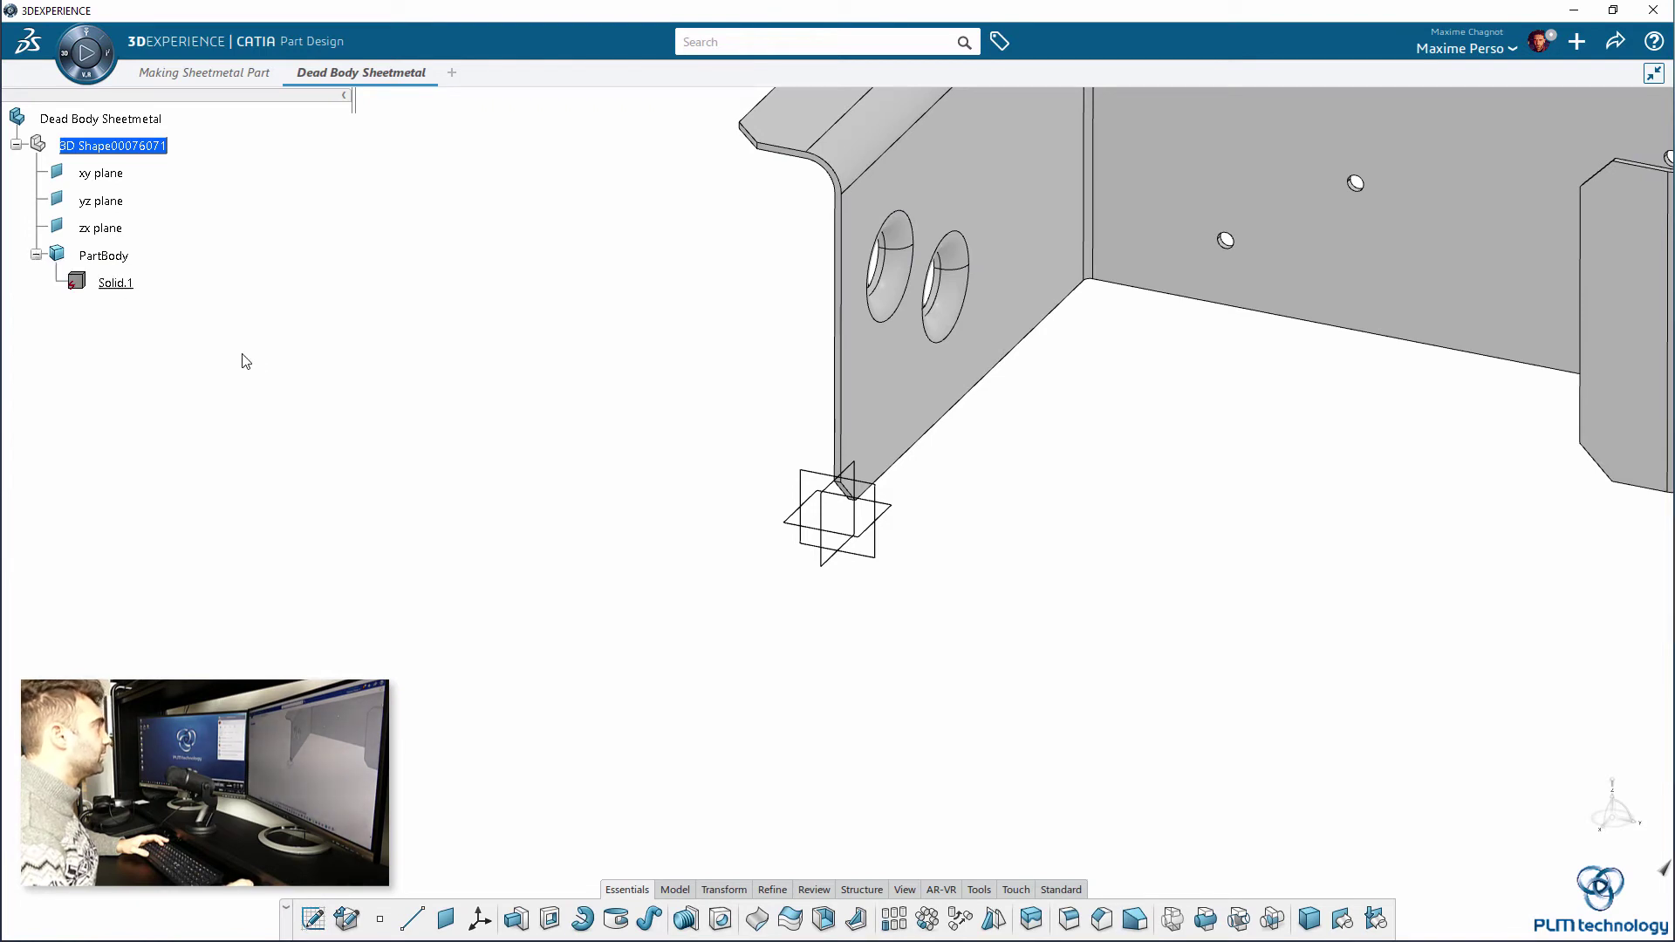
middle_click_drag(728, 398, 500, 461)
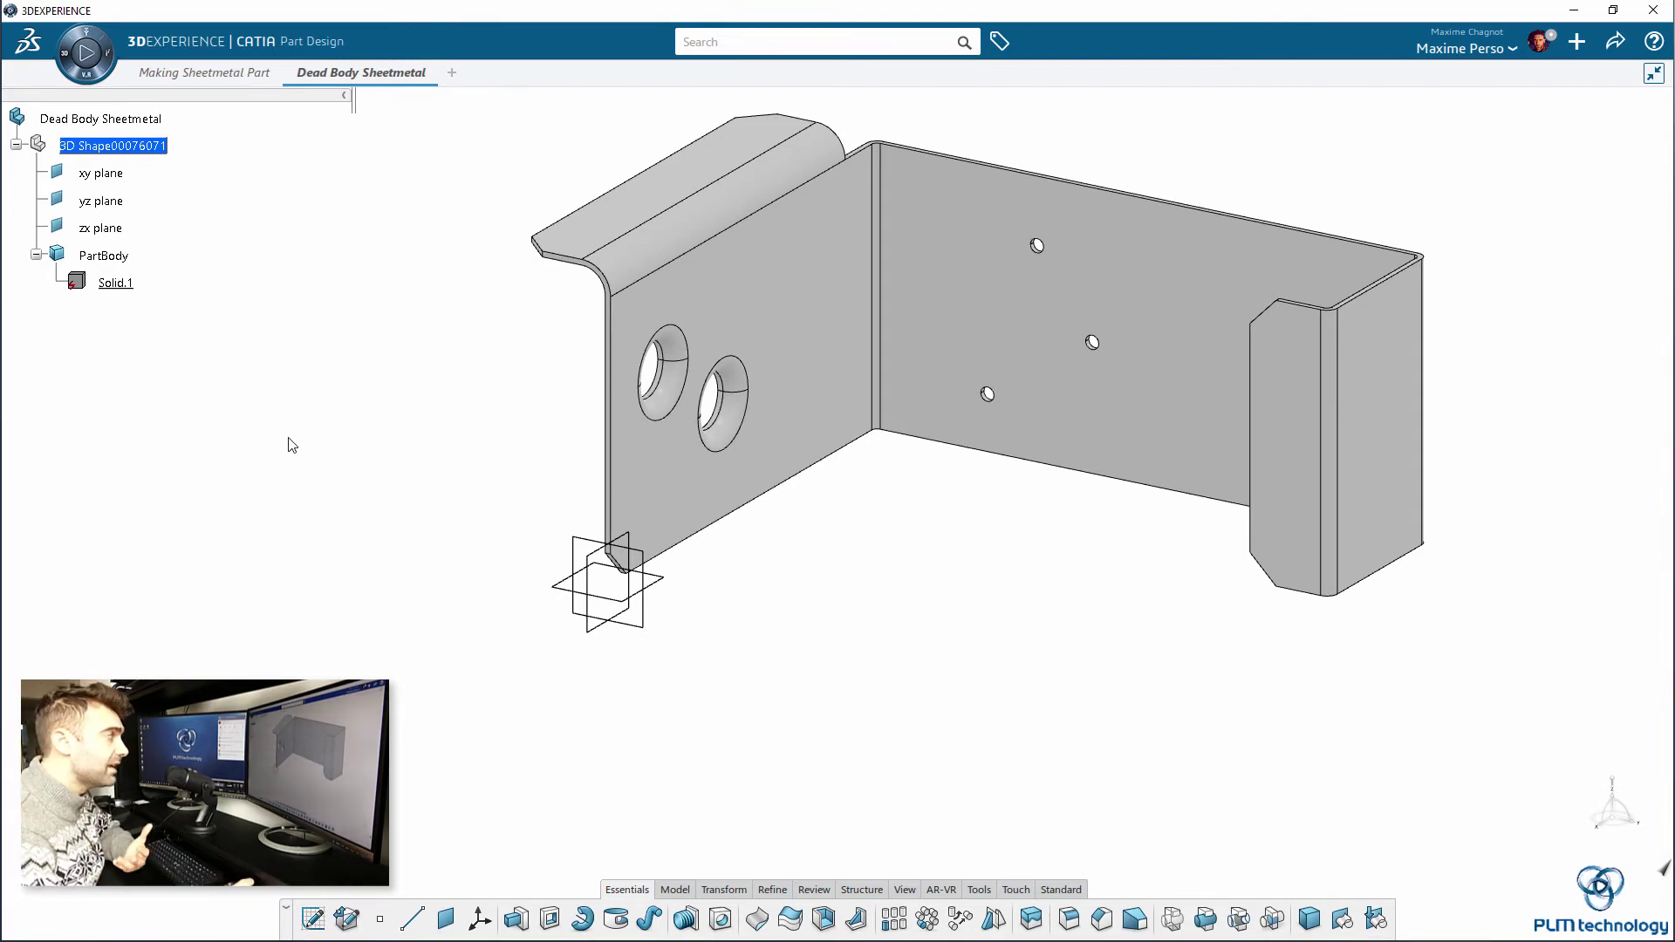
- Switch to the Sheet Metal Design app and create sheet metal parameters with 2 mm thickness and a 10 mm bend radius
left_click(69, 66)
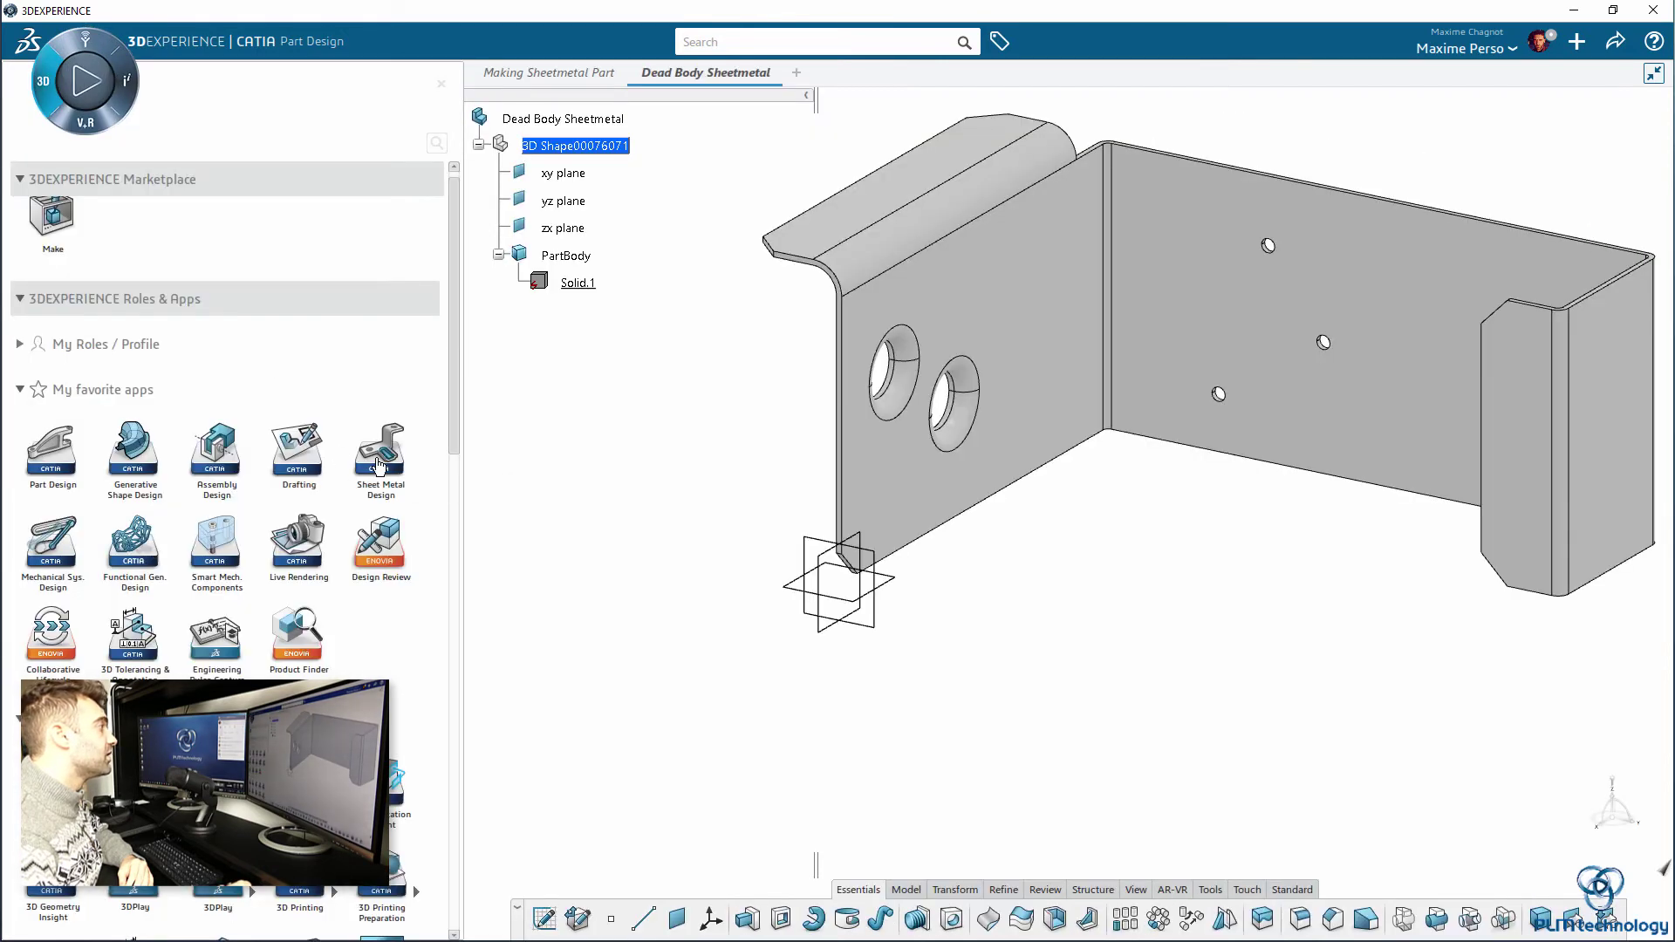
left_click(379, 462)
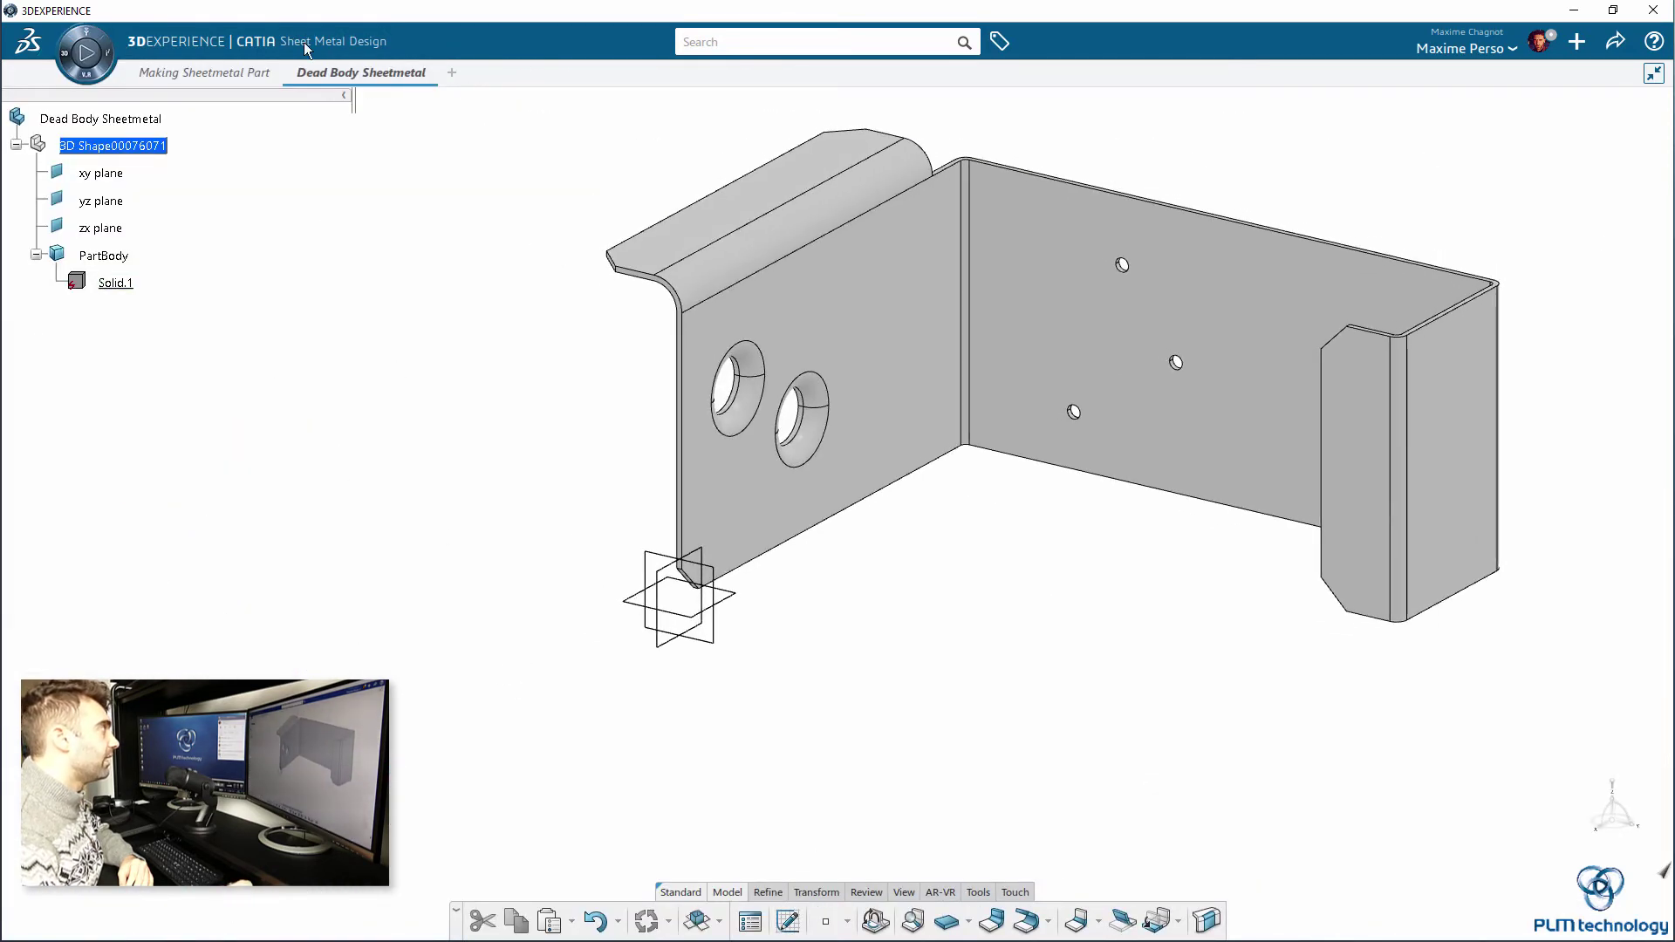
left_click(750, 921)
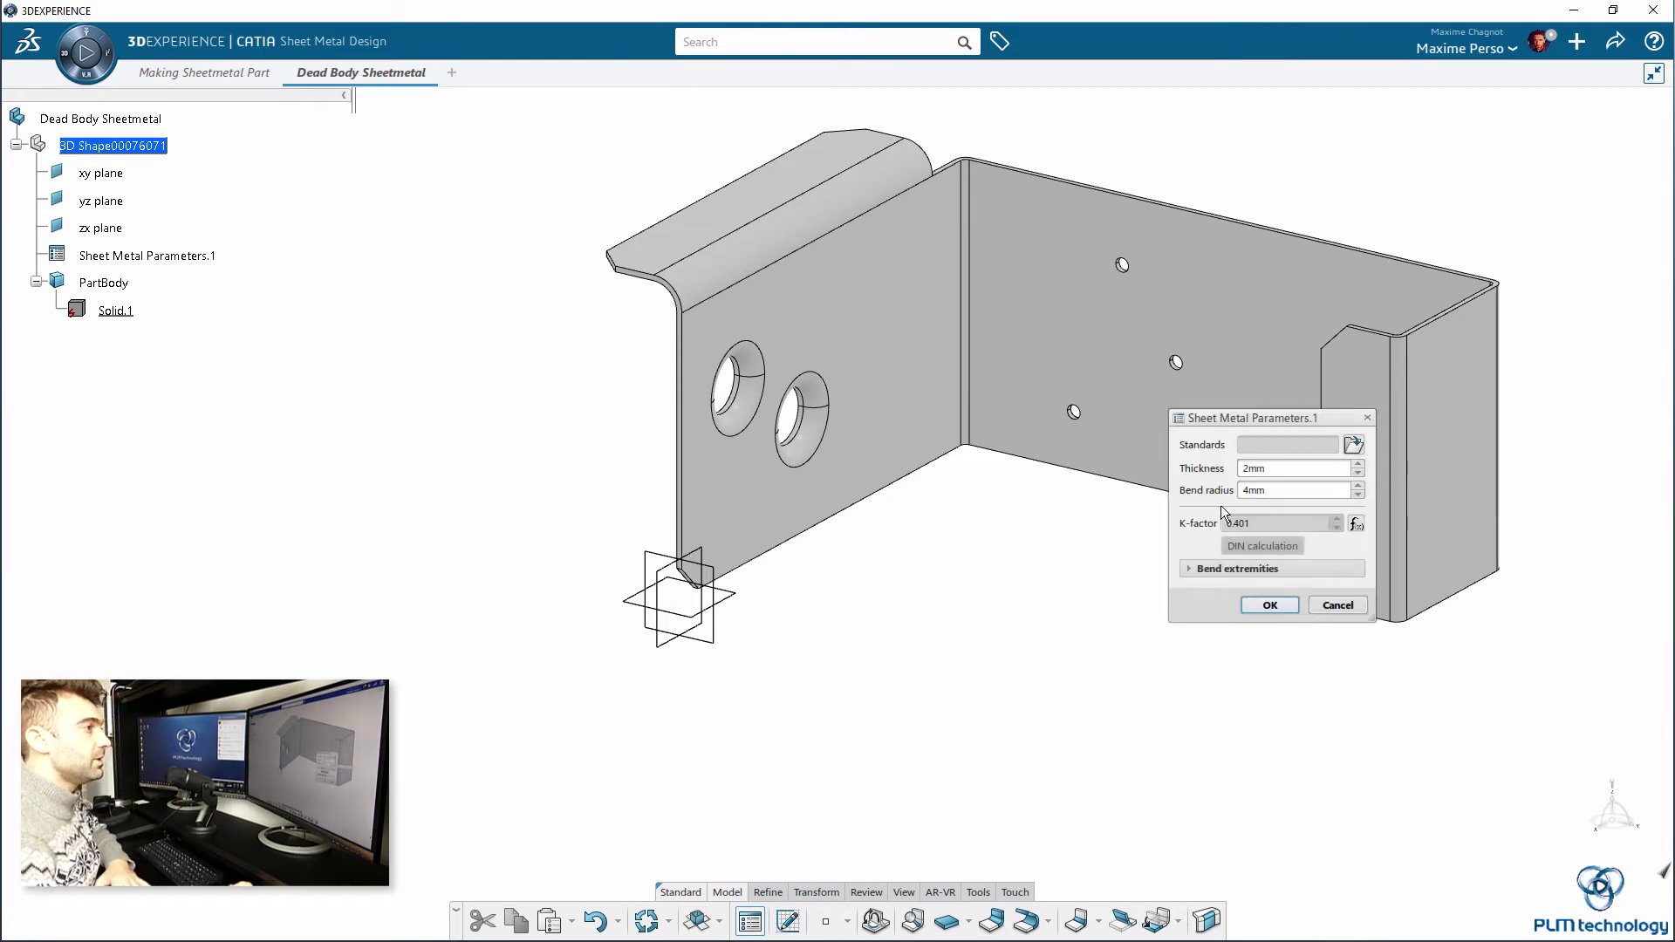
left_click(1283, 489)
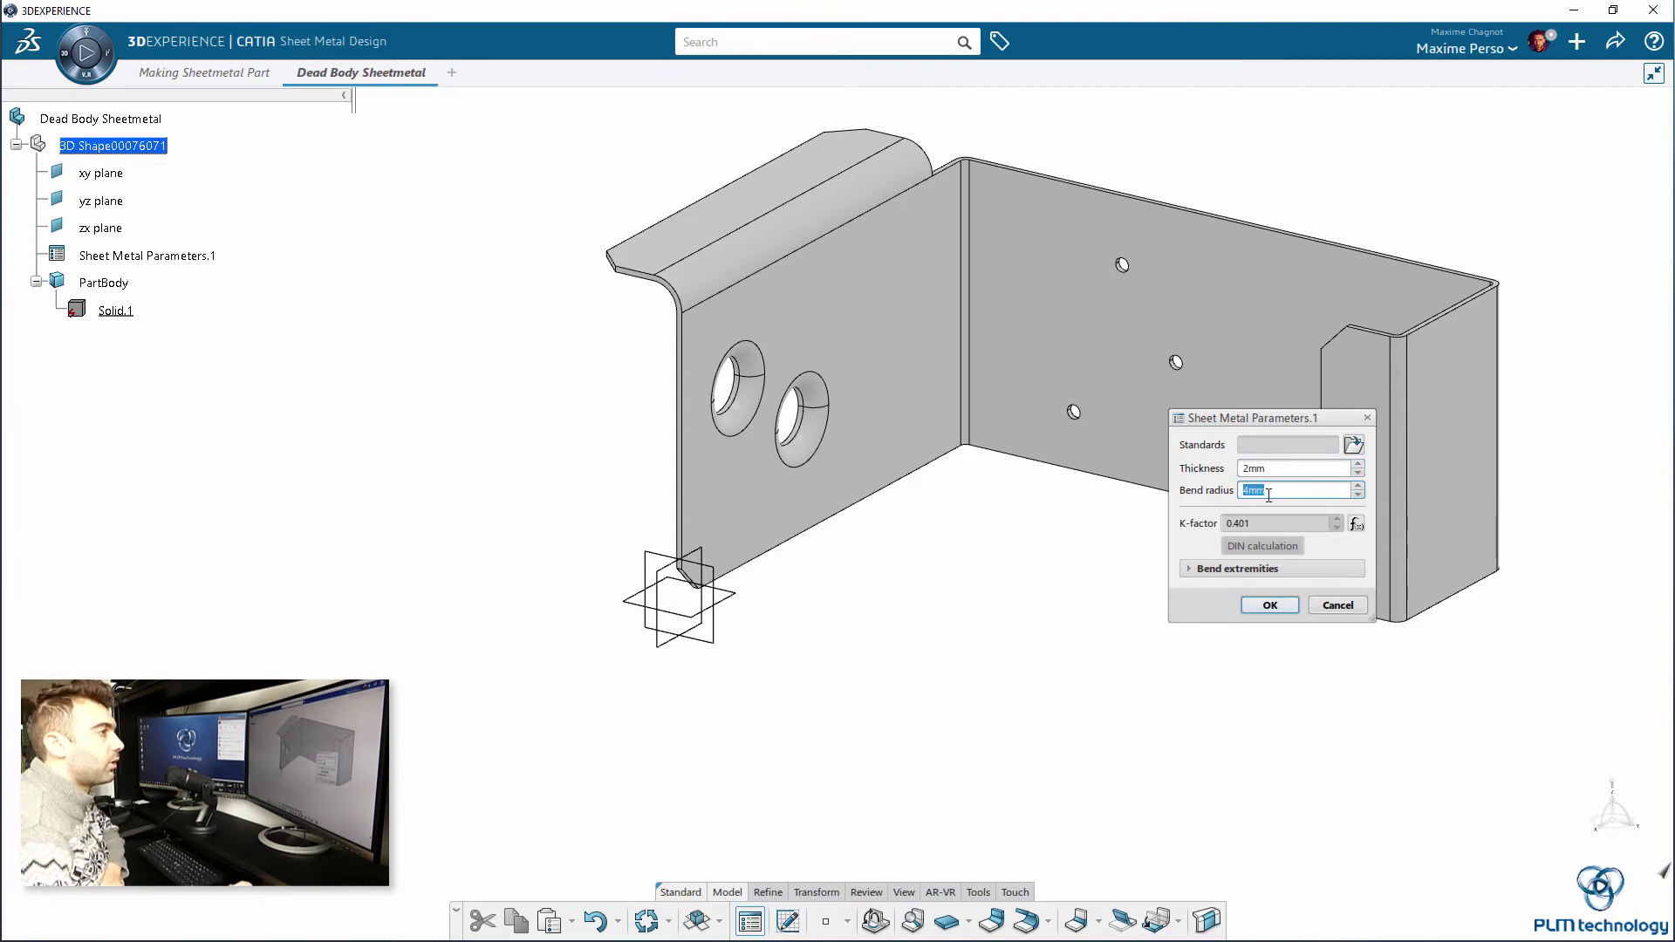
type("10")
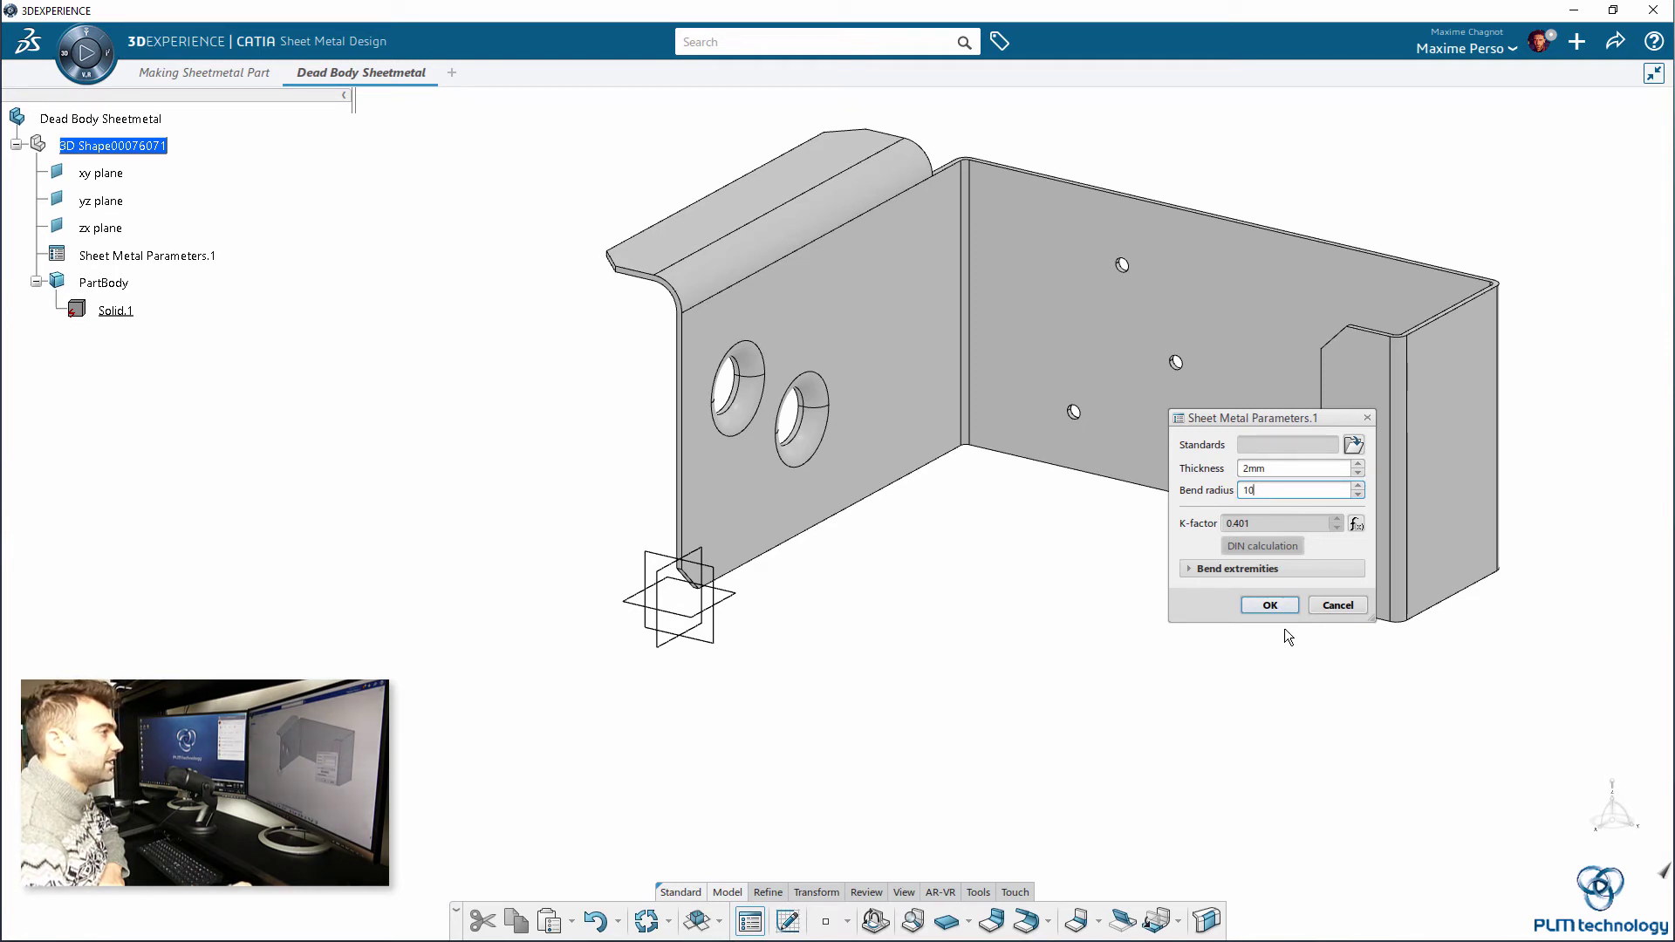
left_click(1285, 605)
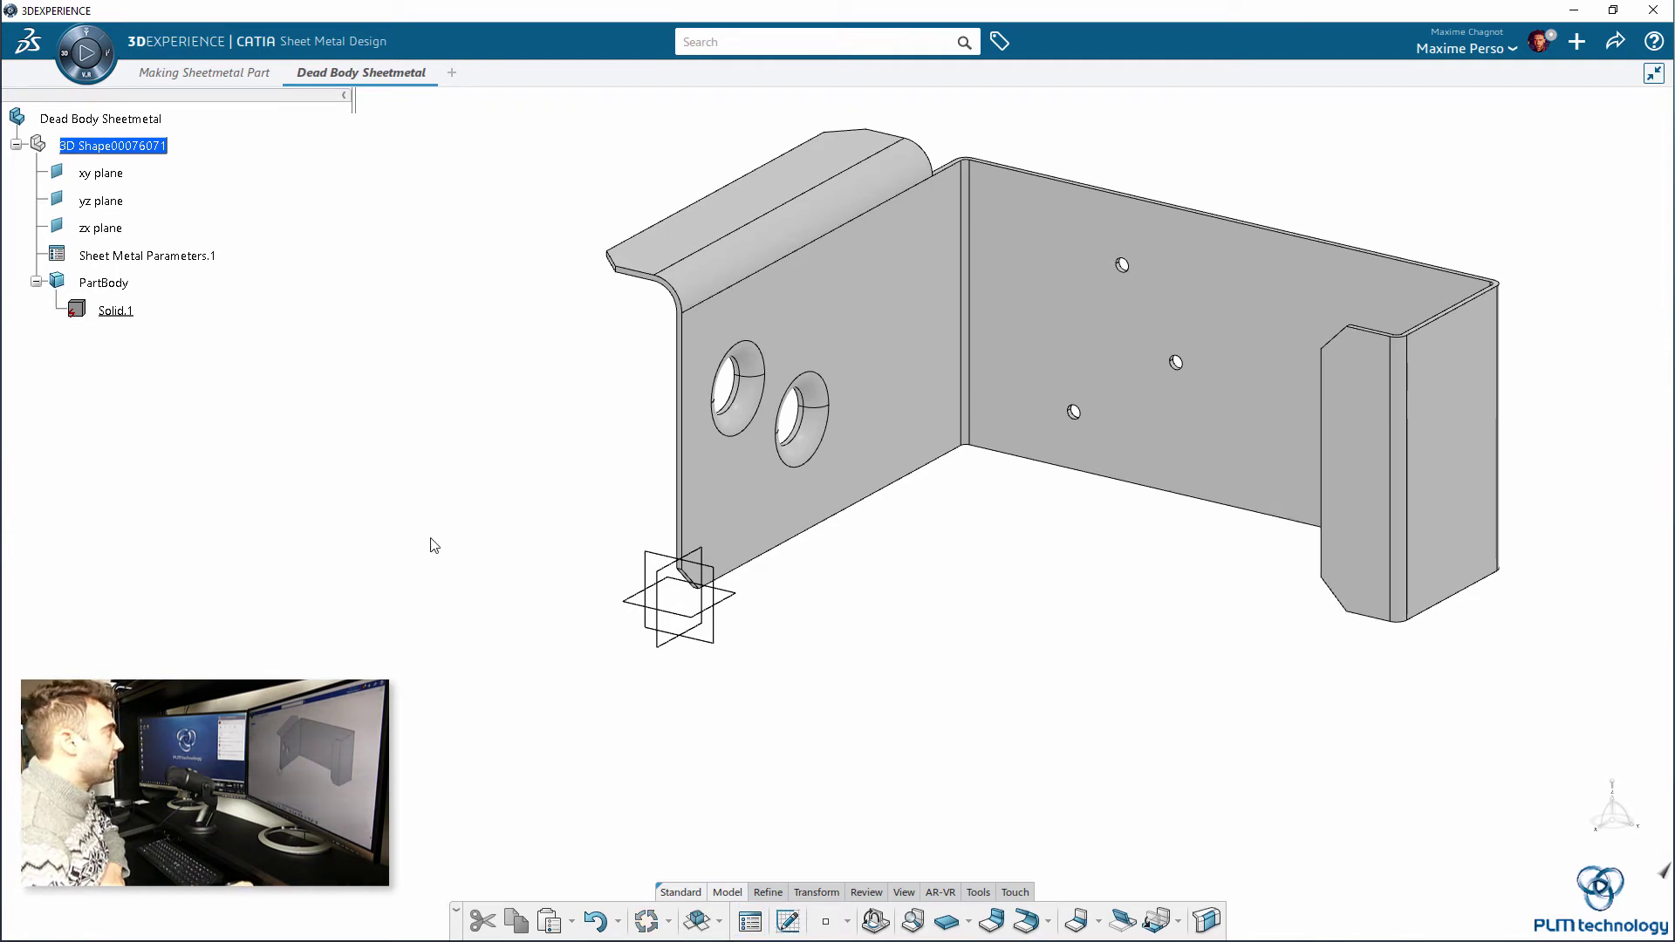
- Convert the solid to sheet metal with Recognize, using the outer face of the wall with the two flanged holes as reference
left_click(916, 925)
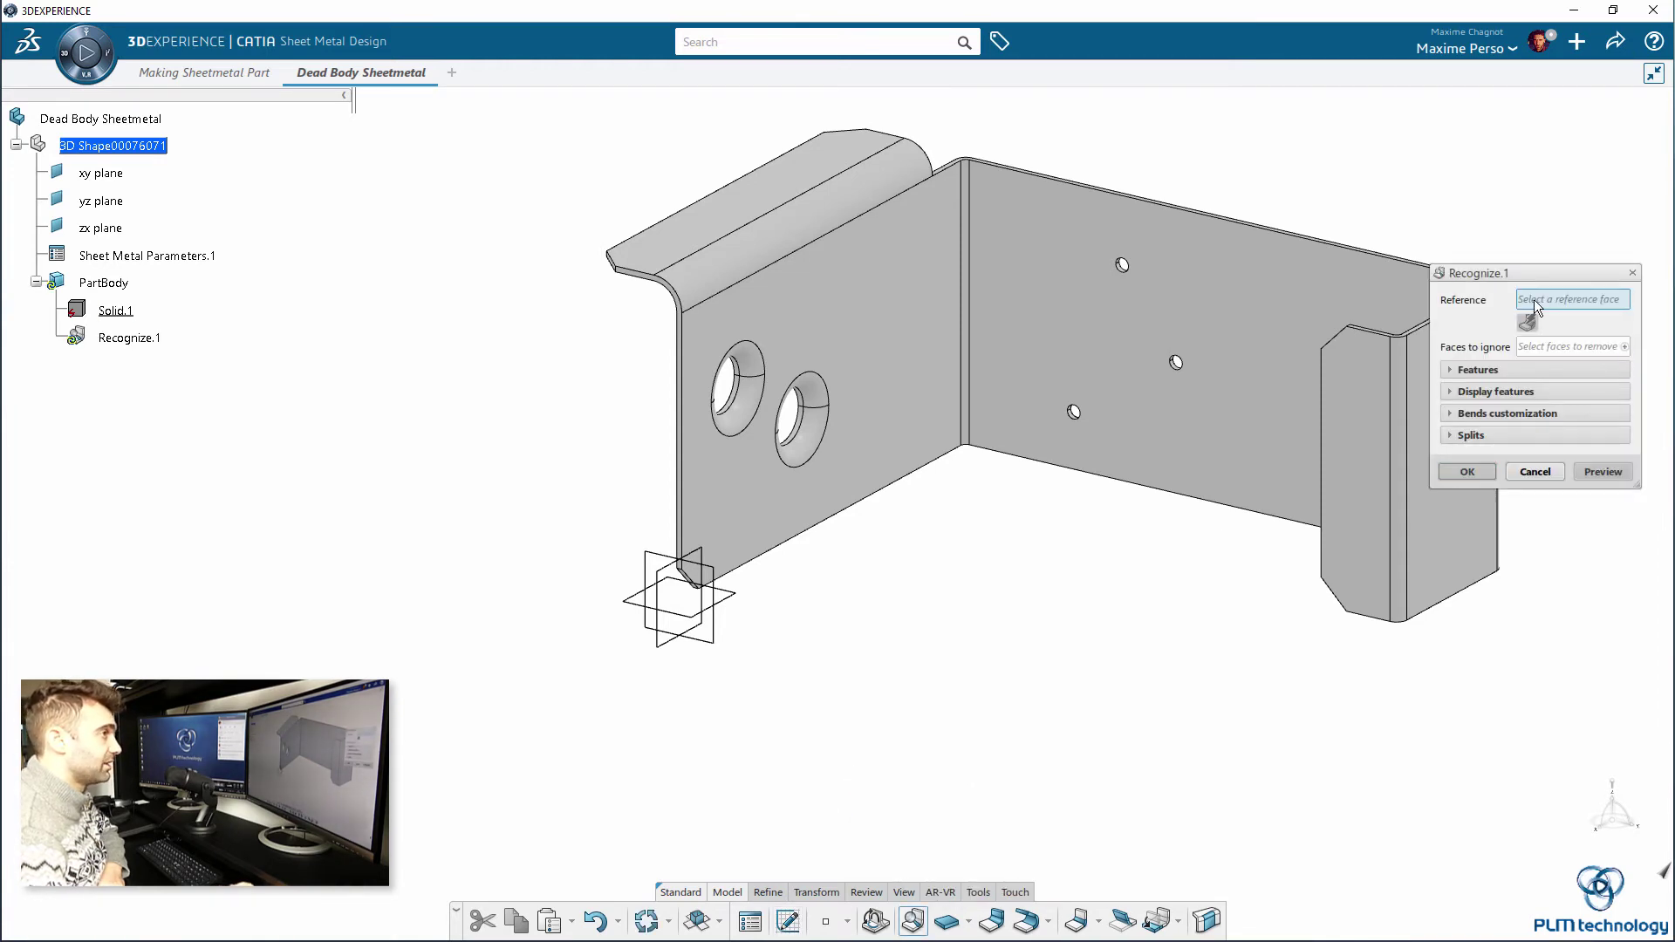
middle_click_drag(1024, 609, 1353, 489)
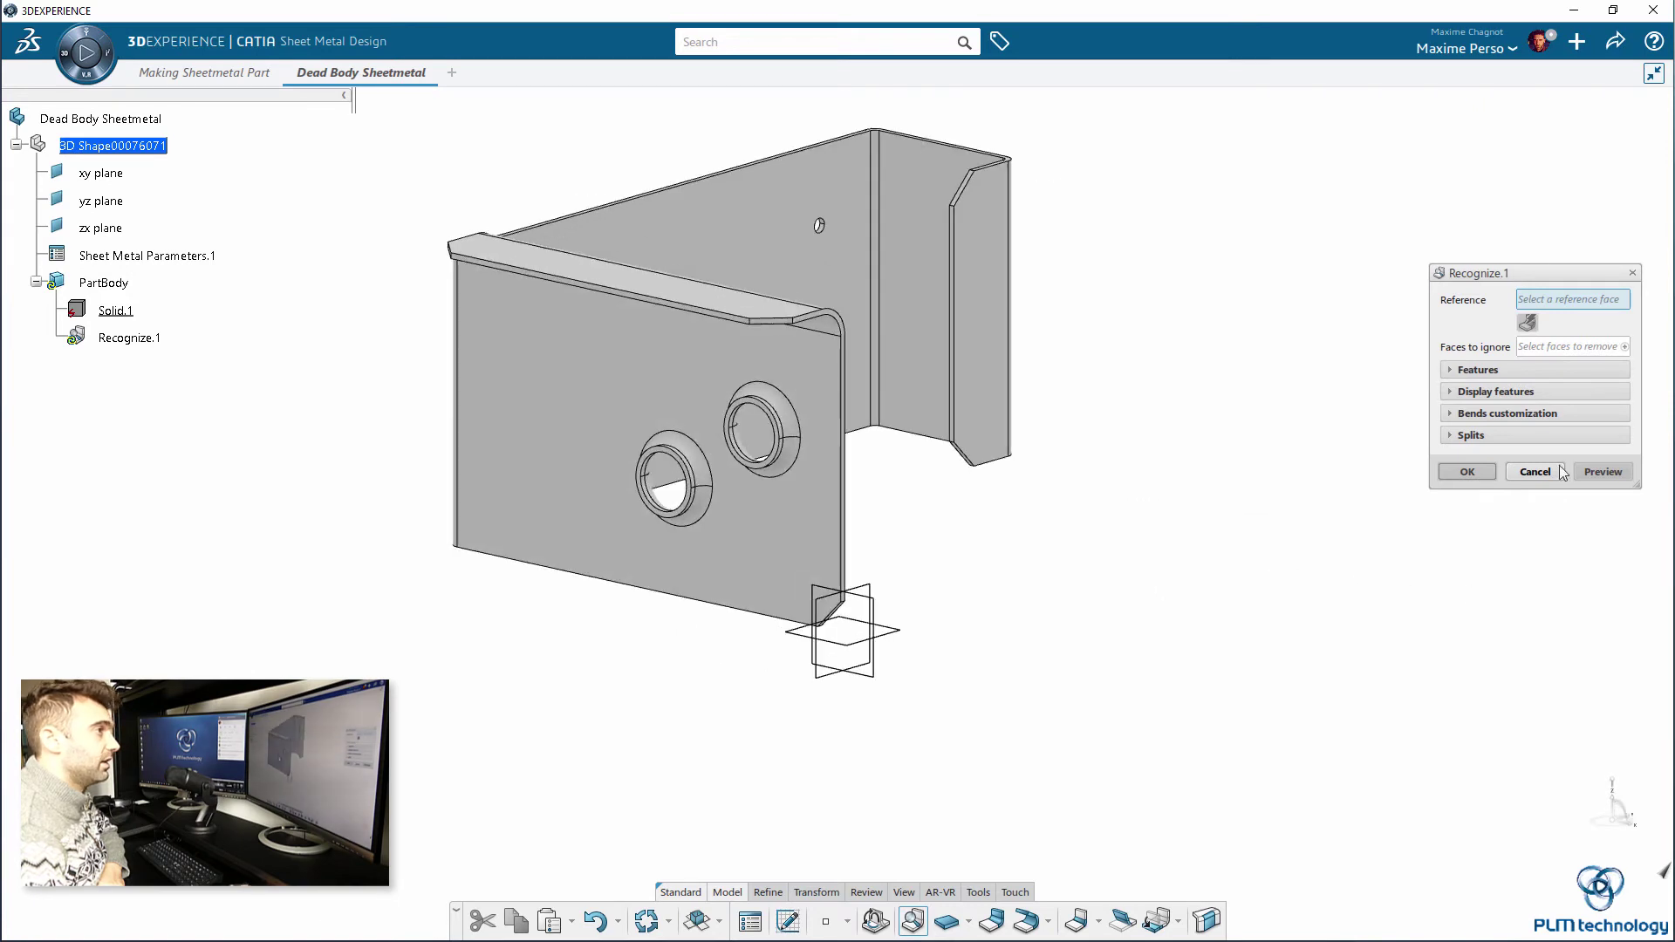
left_click(1484, 370)
left_click(1499, 494)
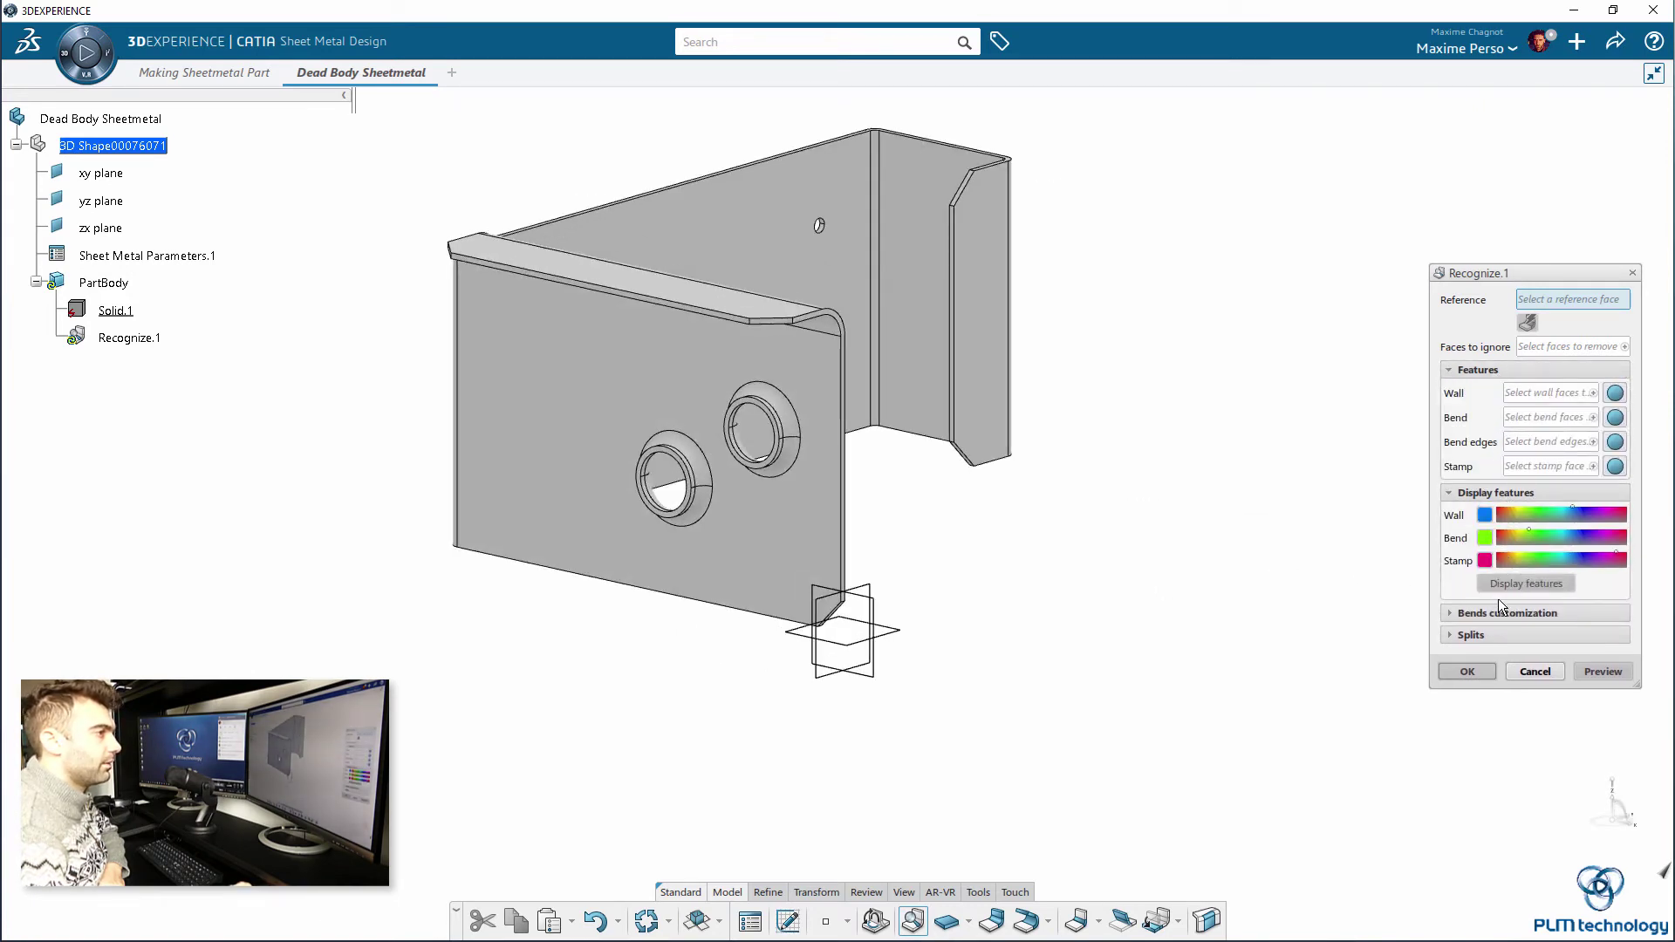
left_click(1483, 613)
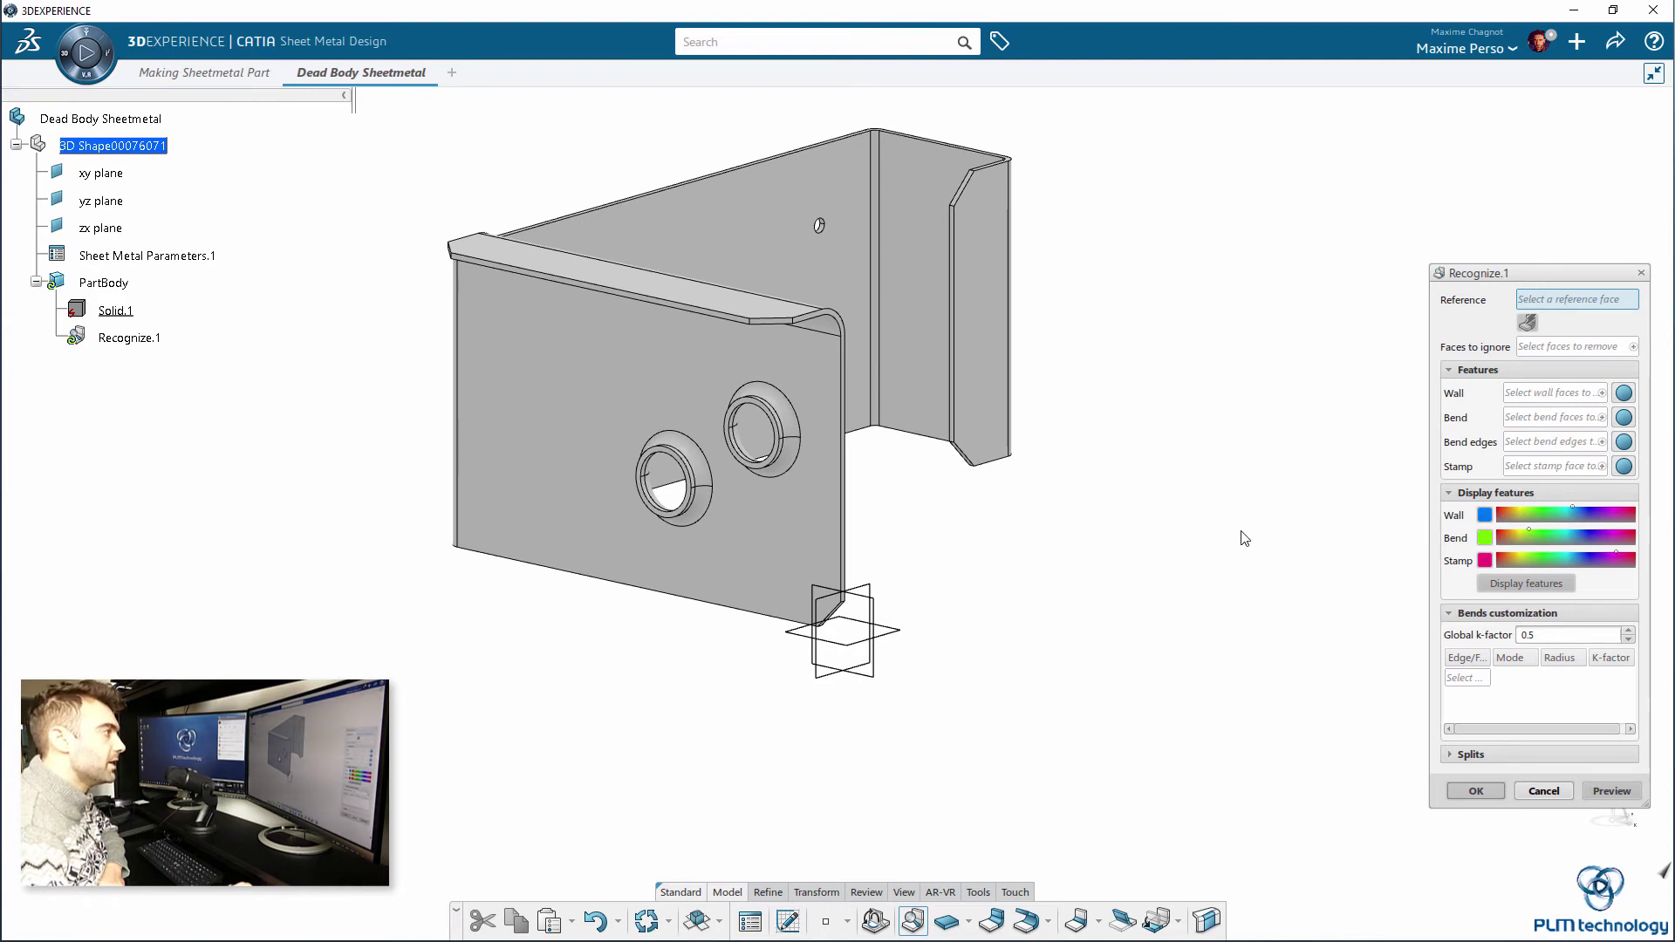
left_click(1501, 368)
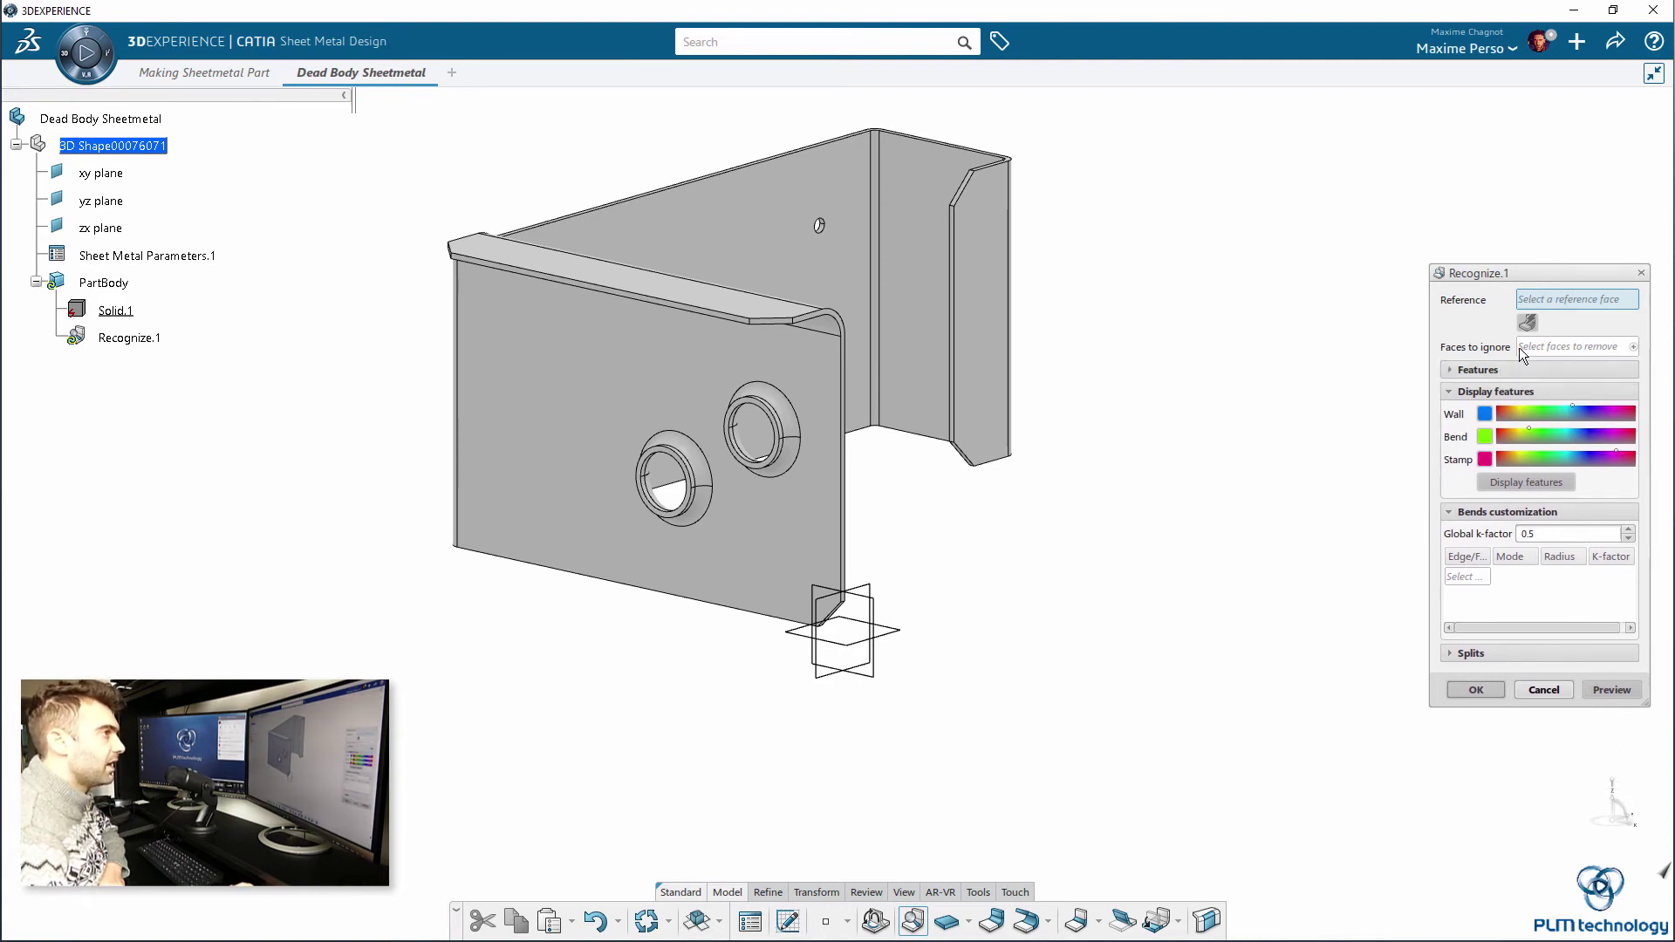
left_click(1485, 391)
left_click(1481, 410)
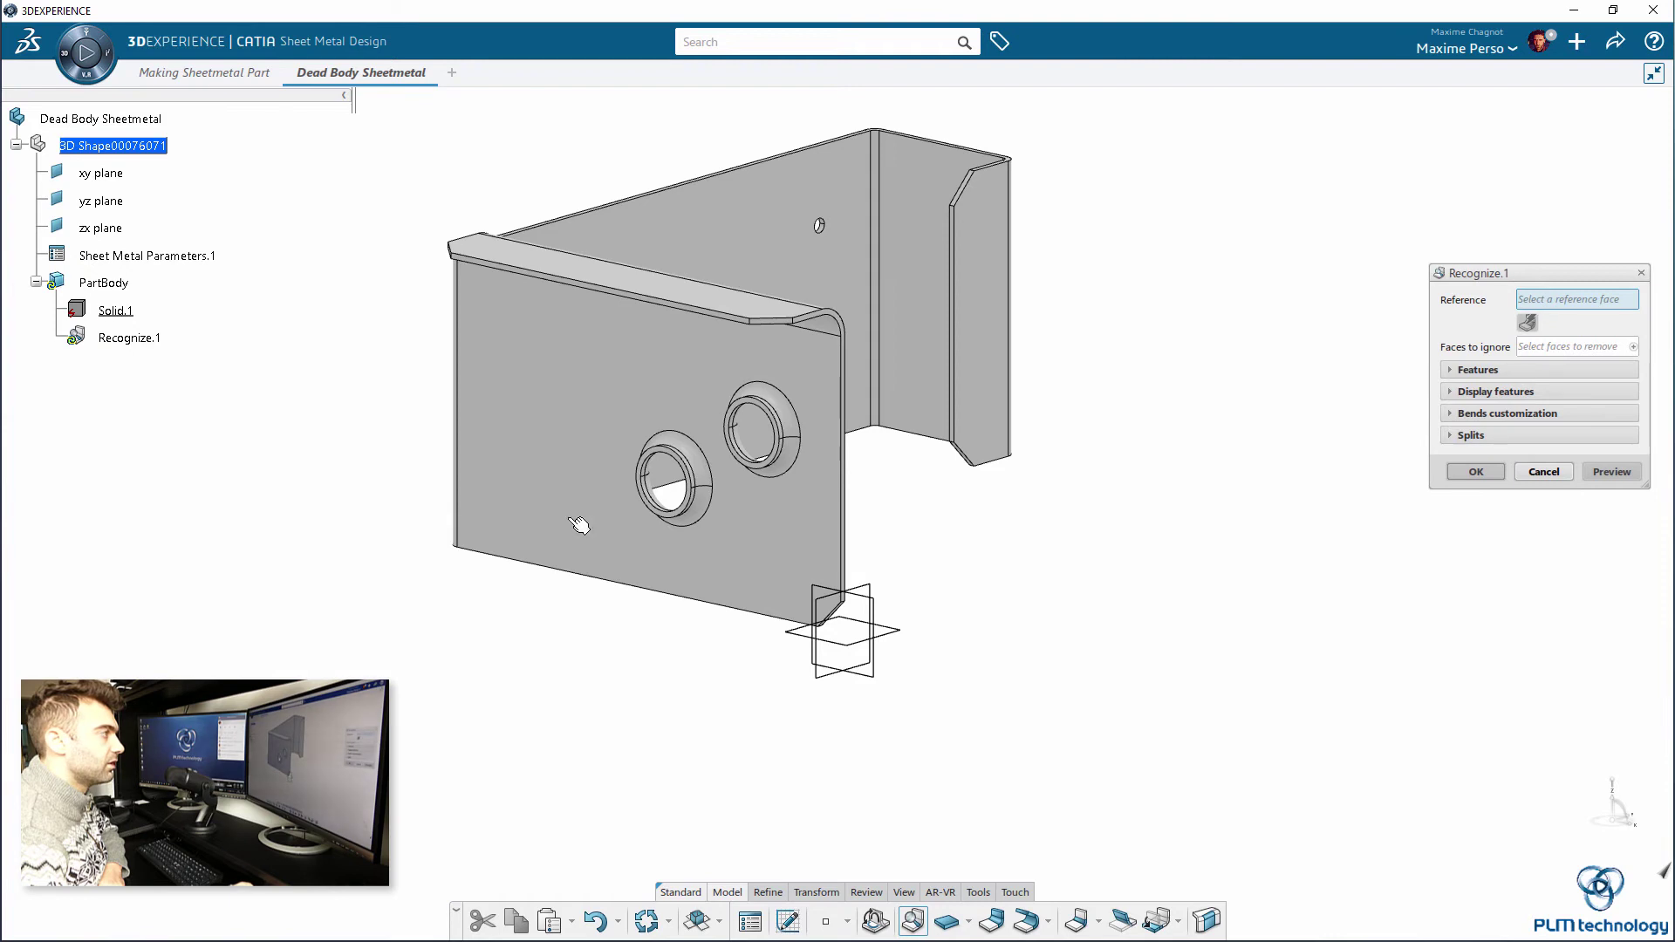
left_click(591, 392)
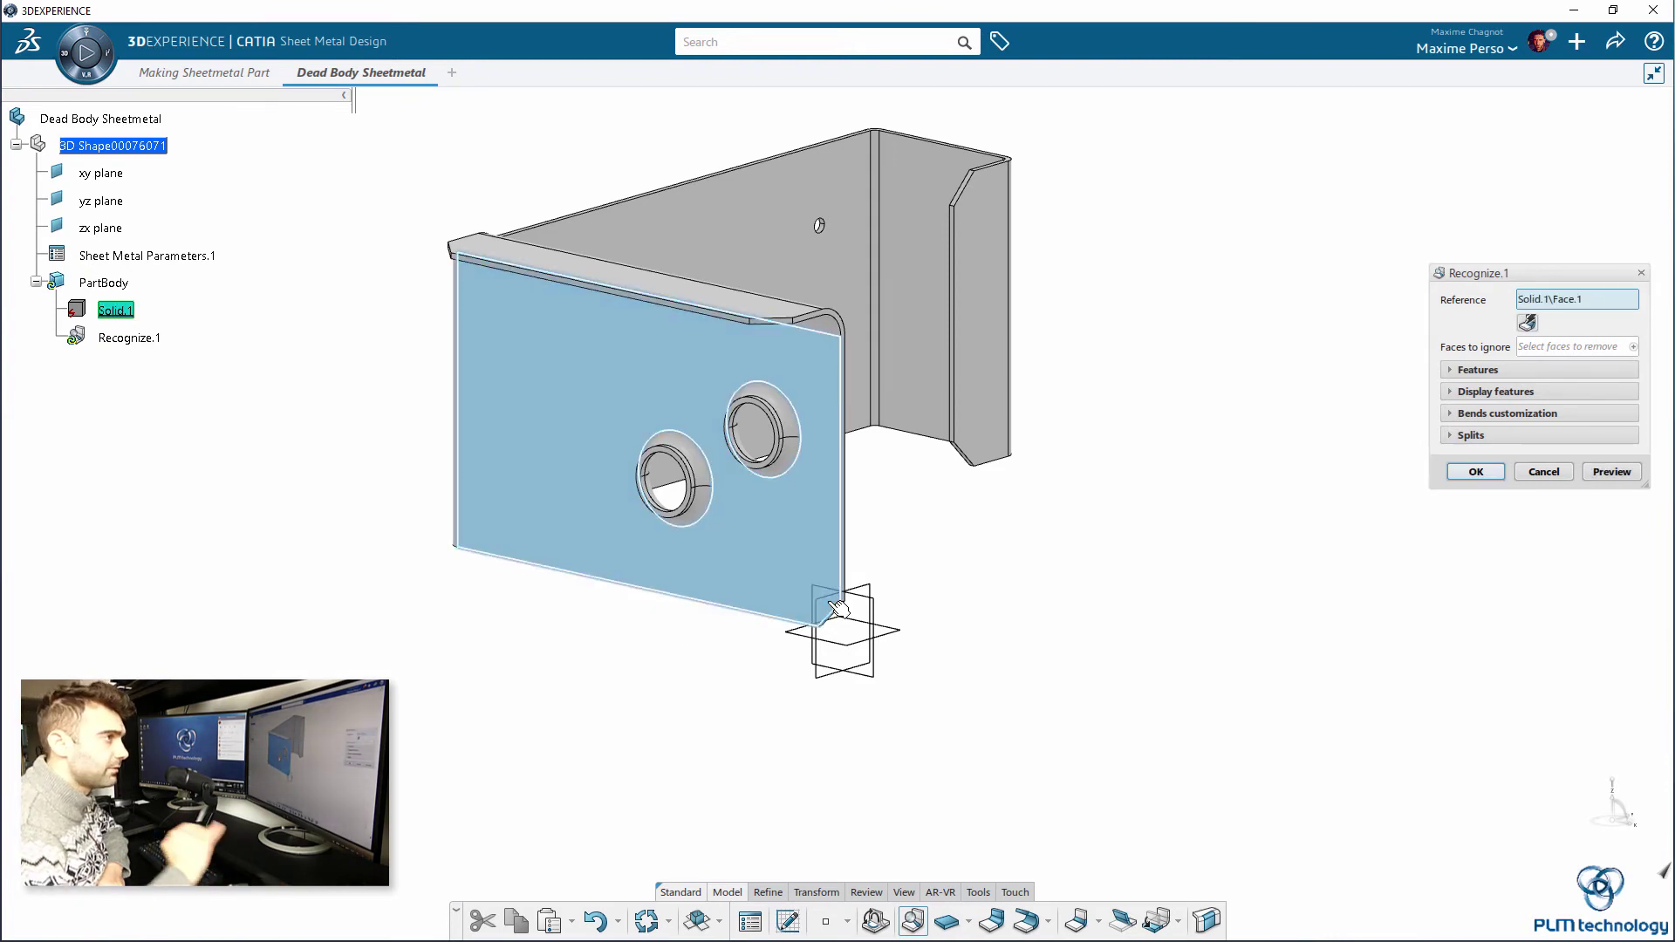
left_click(1474, 473)
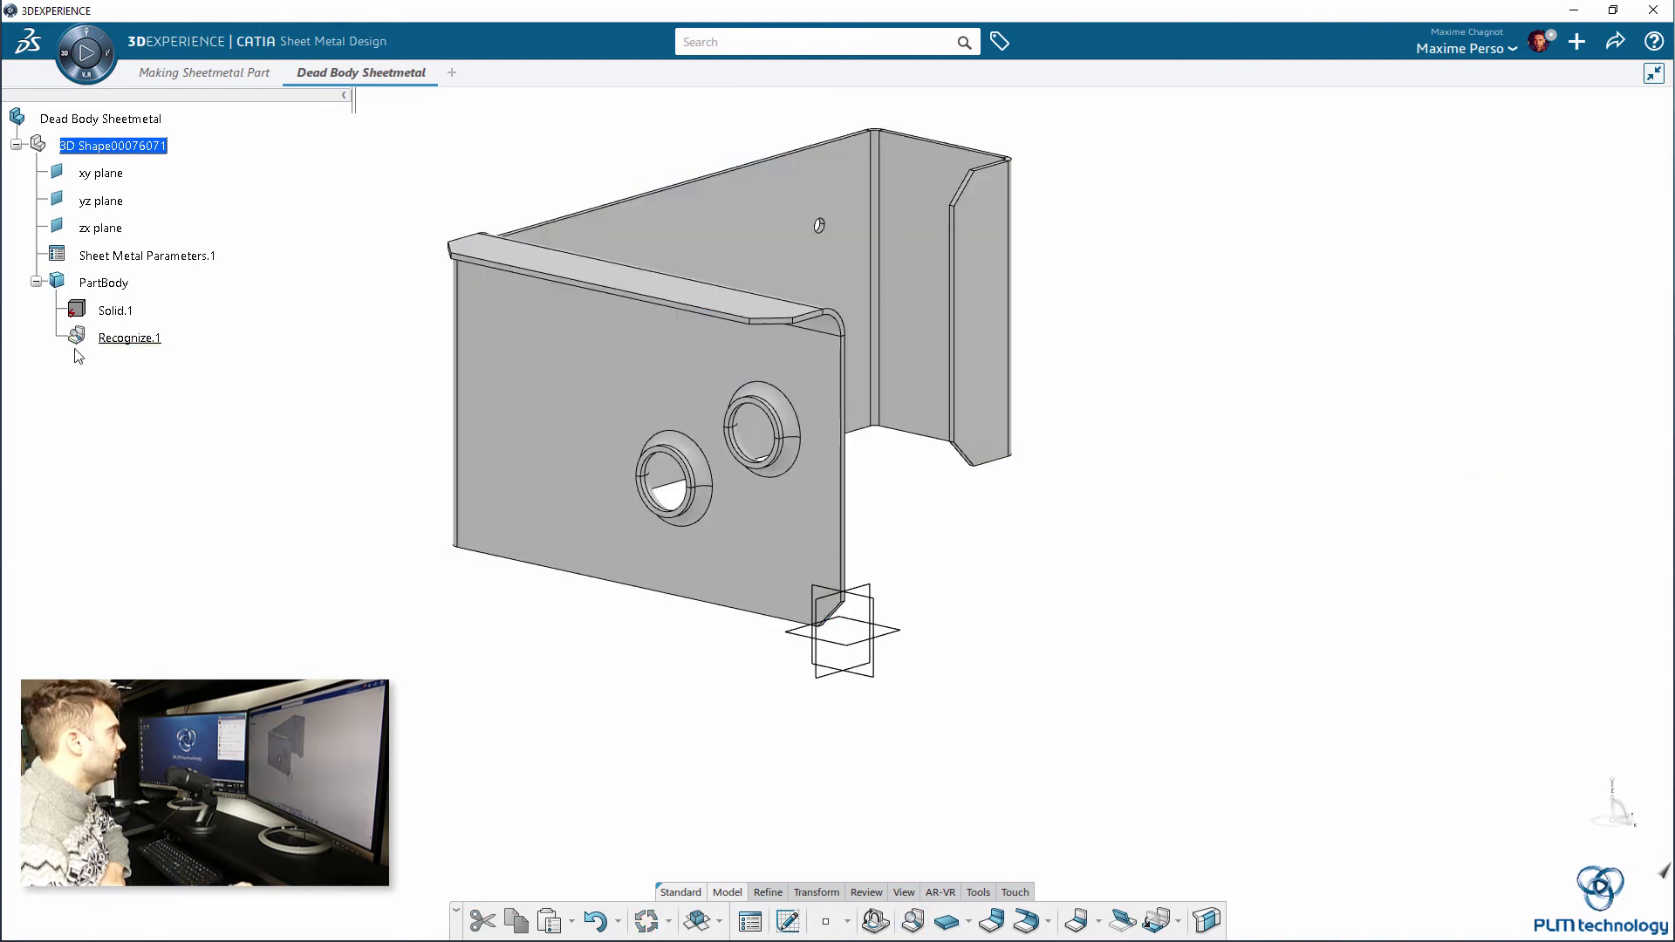
- Unfold the recognized part to examine its flat shape from several angles, and fold it back
middle_click_drag(1119, 519, 1051, 709)
left_click(699, 923)
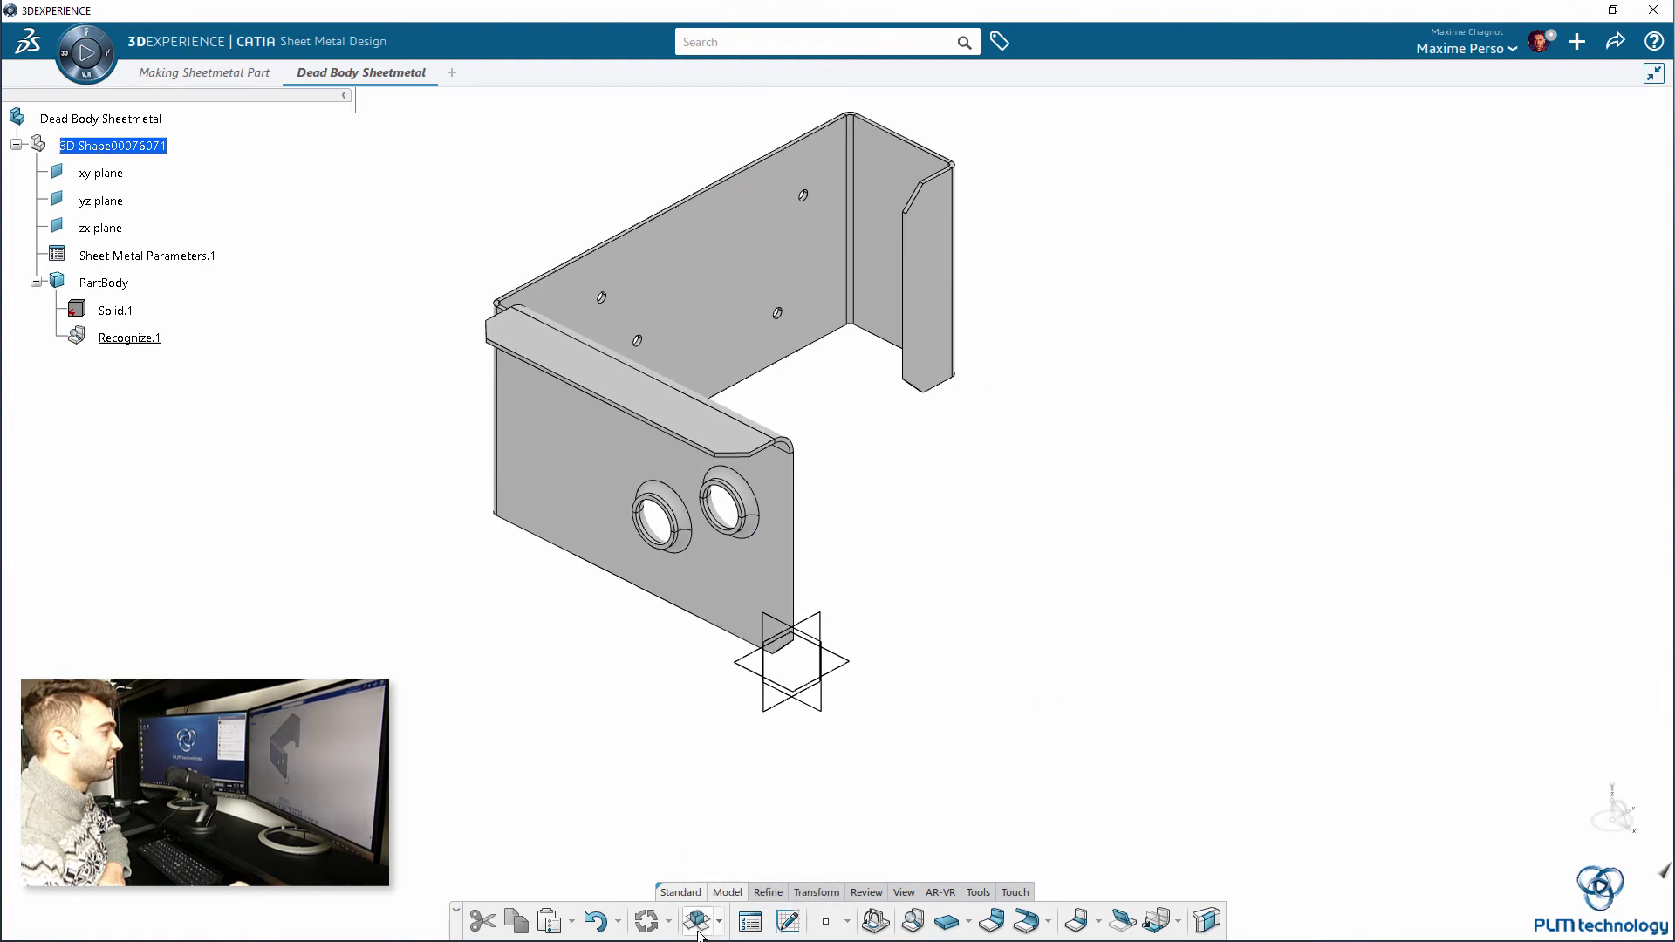
middle_click_drag(768, 716, 948, 746)
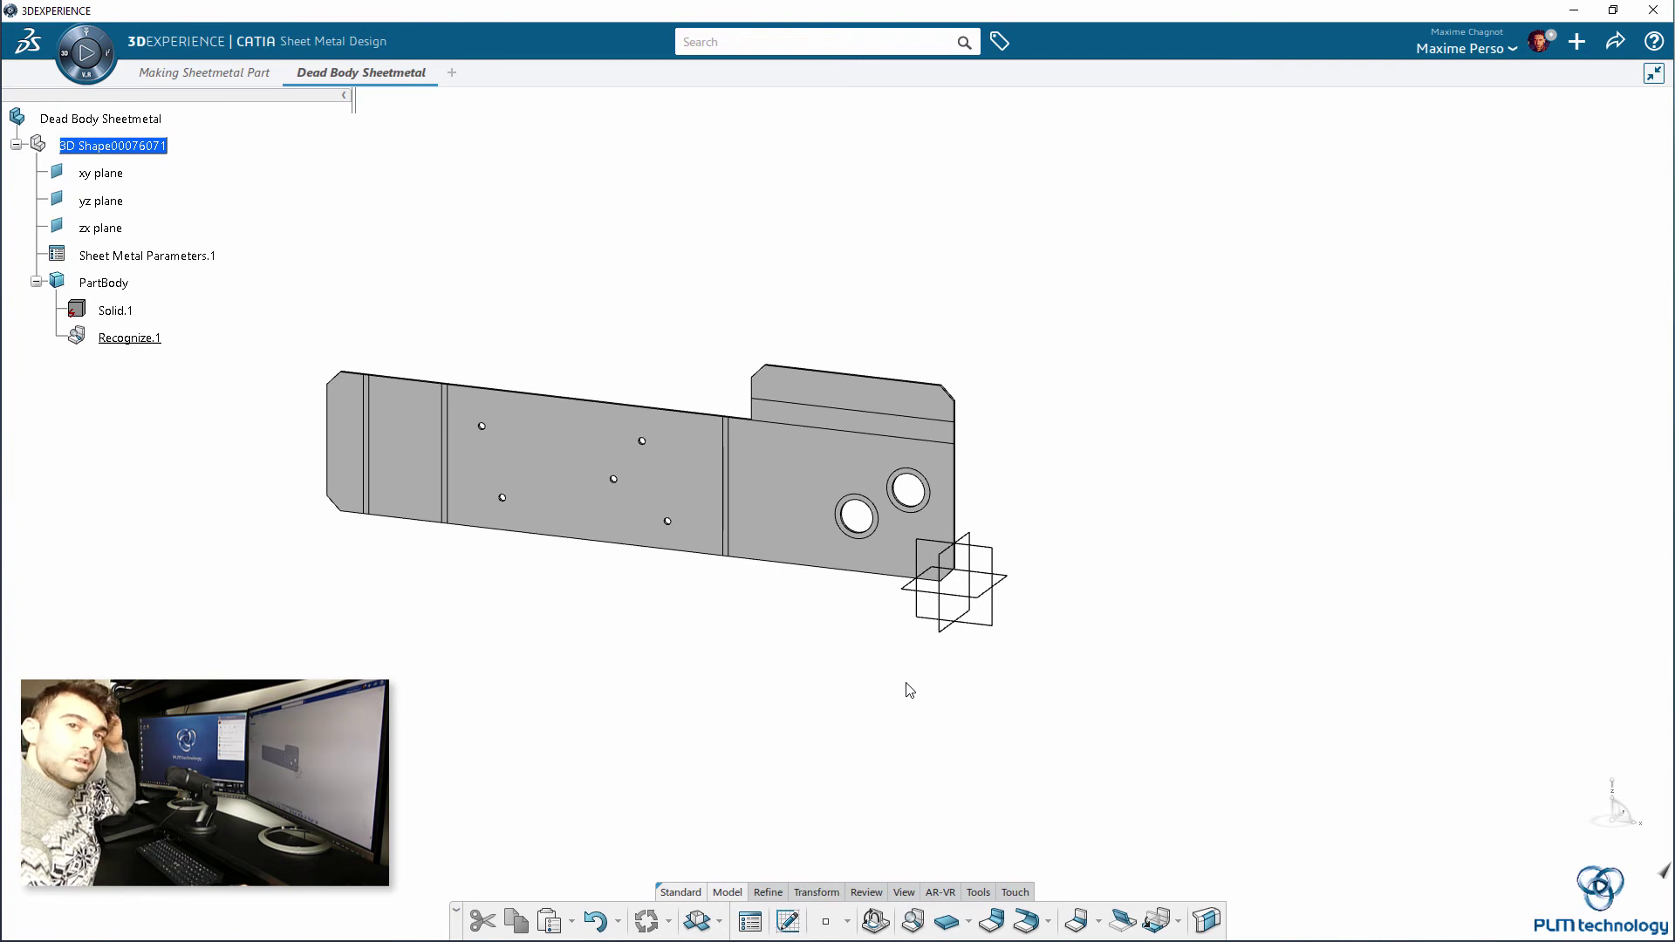
middle_click_drag(824, 727, 779, 683)
left_click(695, 923)
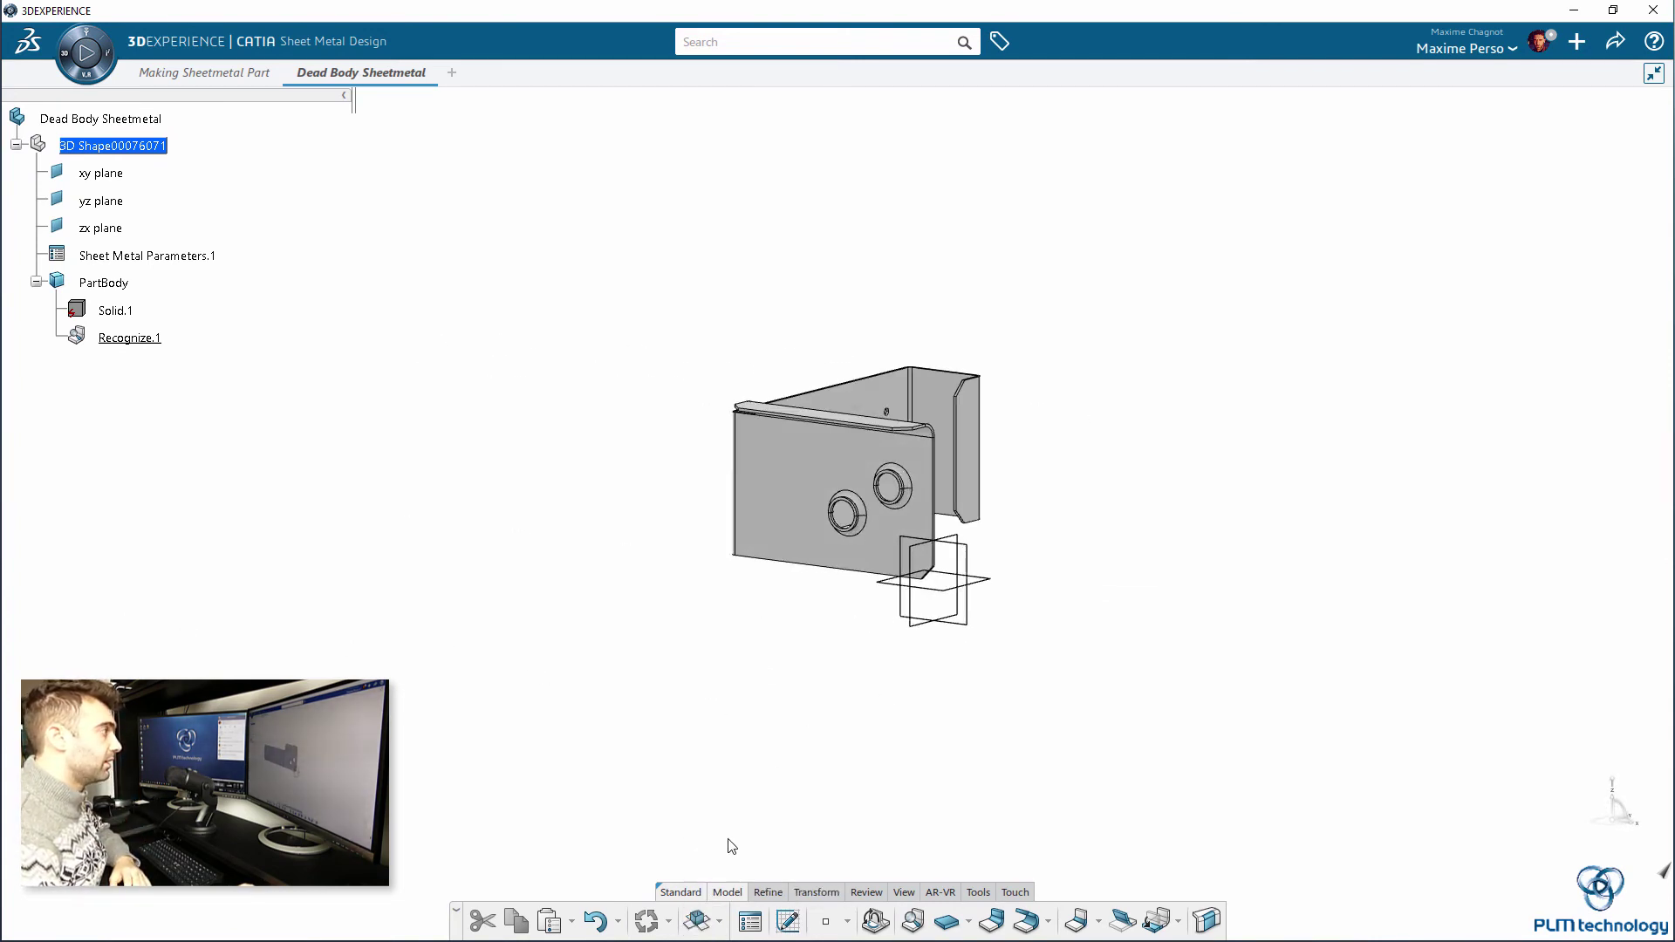
middle_click_drag(872, 707, 899, 328)
middle_click_drag(768, 455, 841, 762)
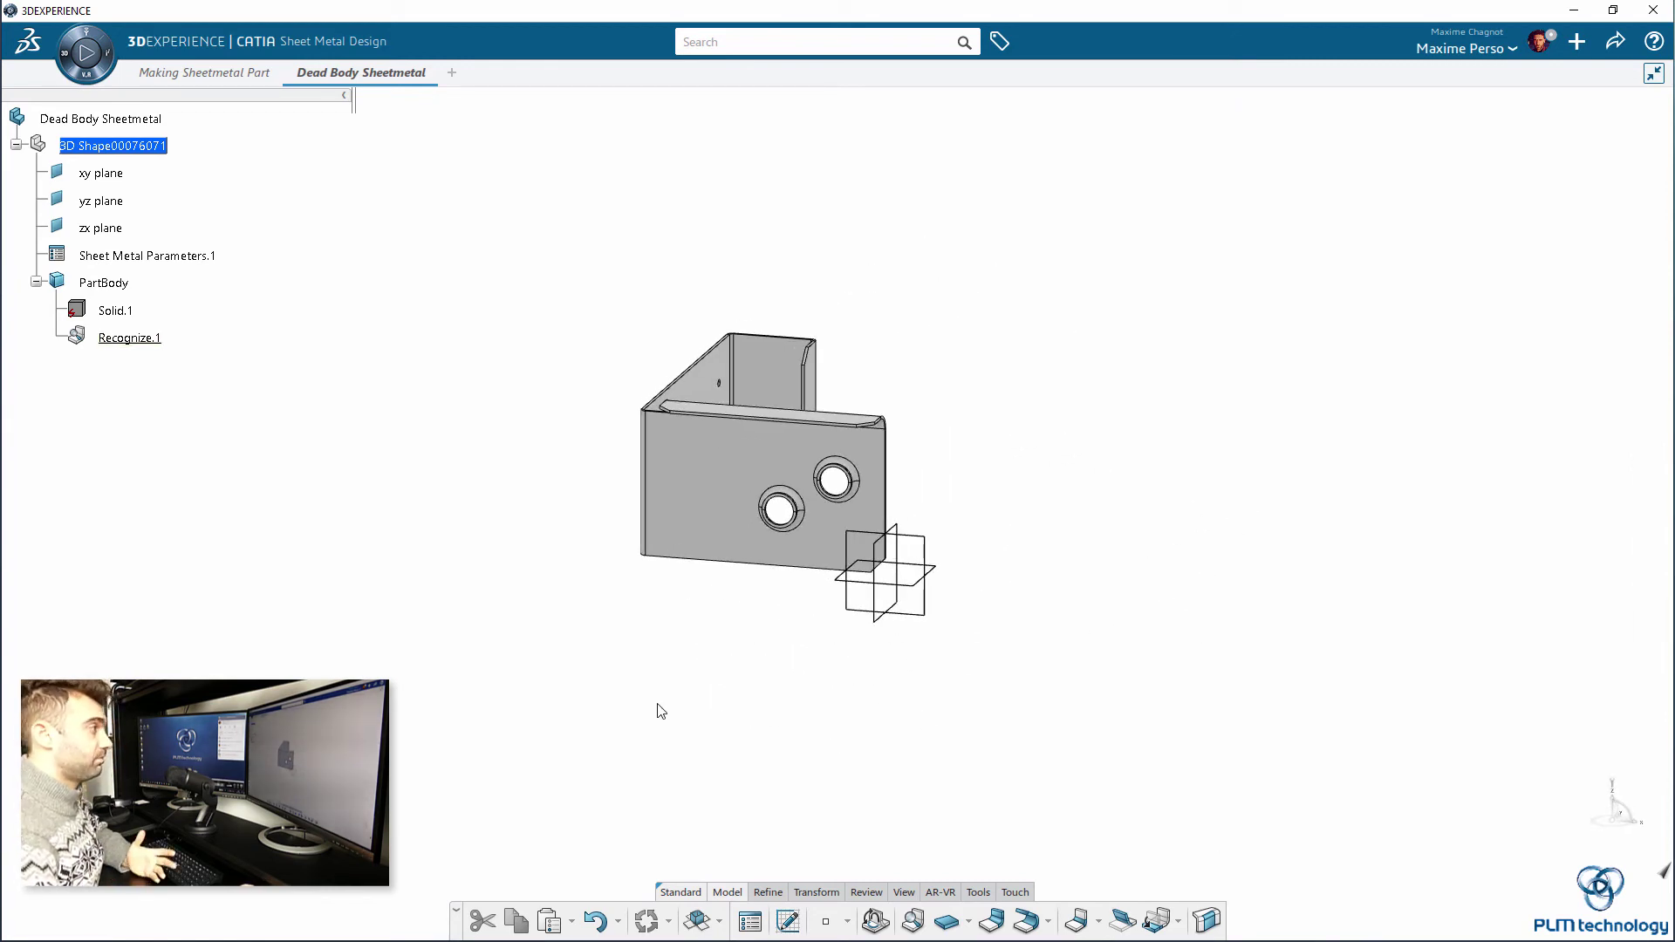
- Activate the Dead Body Sheetmetal root and insert a drawing titled Drawing Dead Body Sheetmetal
right_click(87, 120)
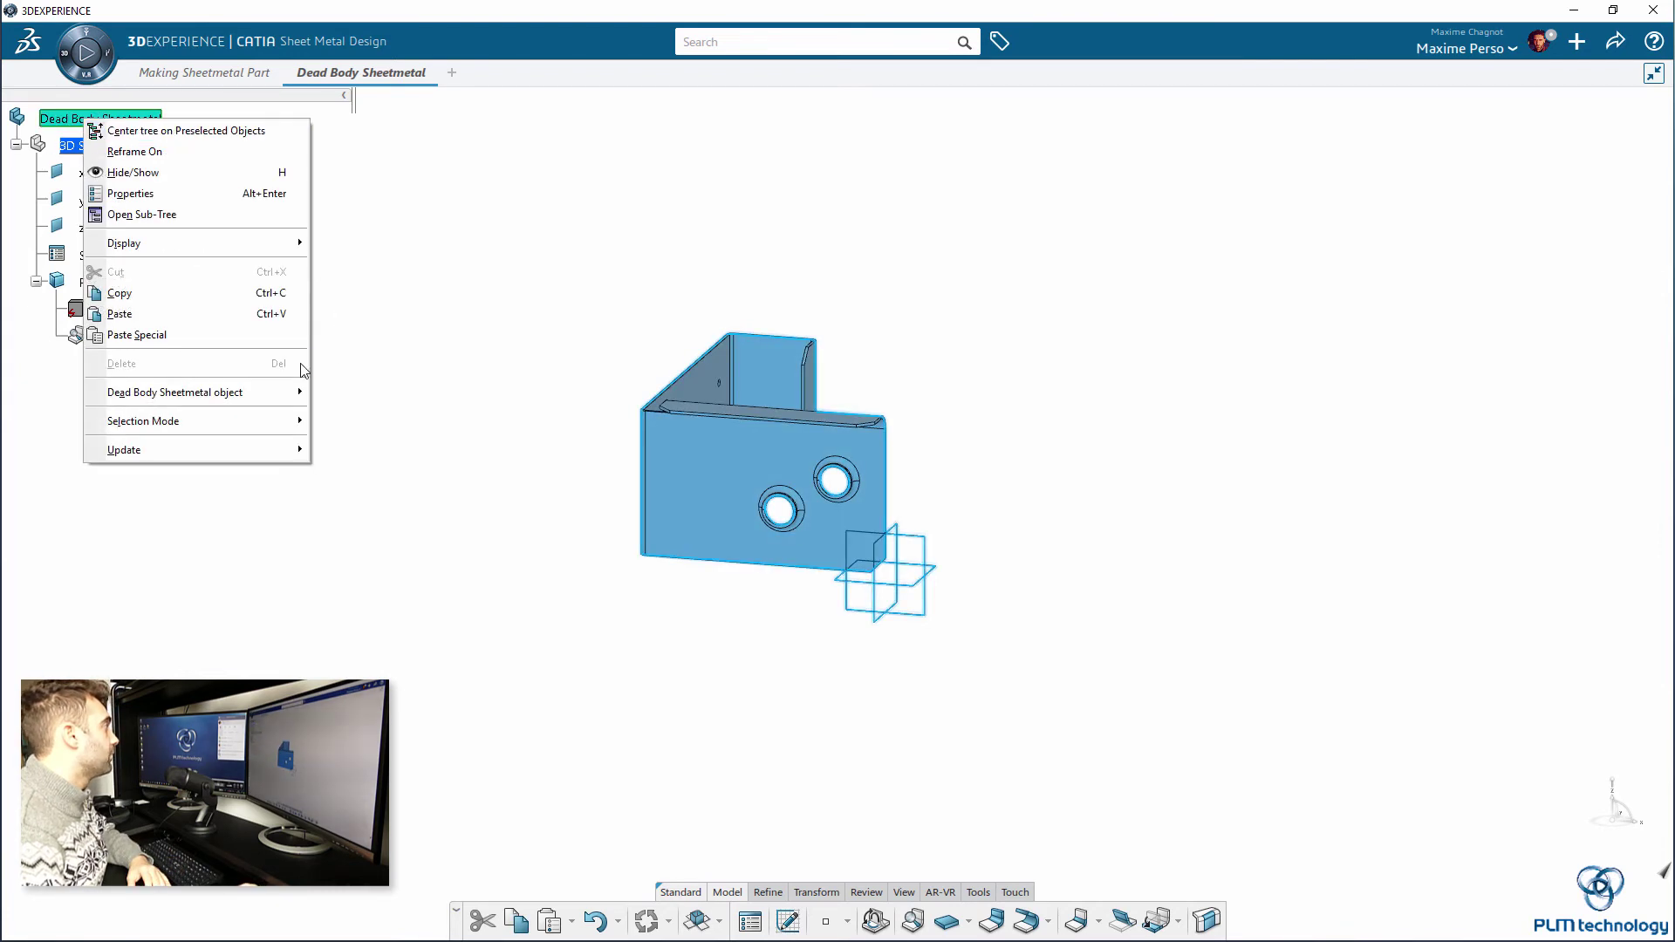
left_click(382, 301)
double_click(137, 121)
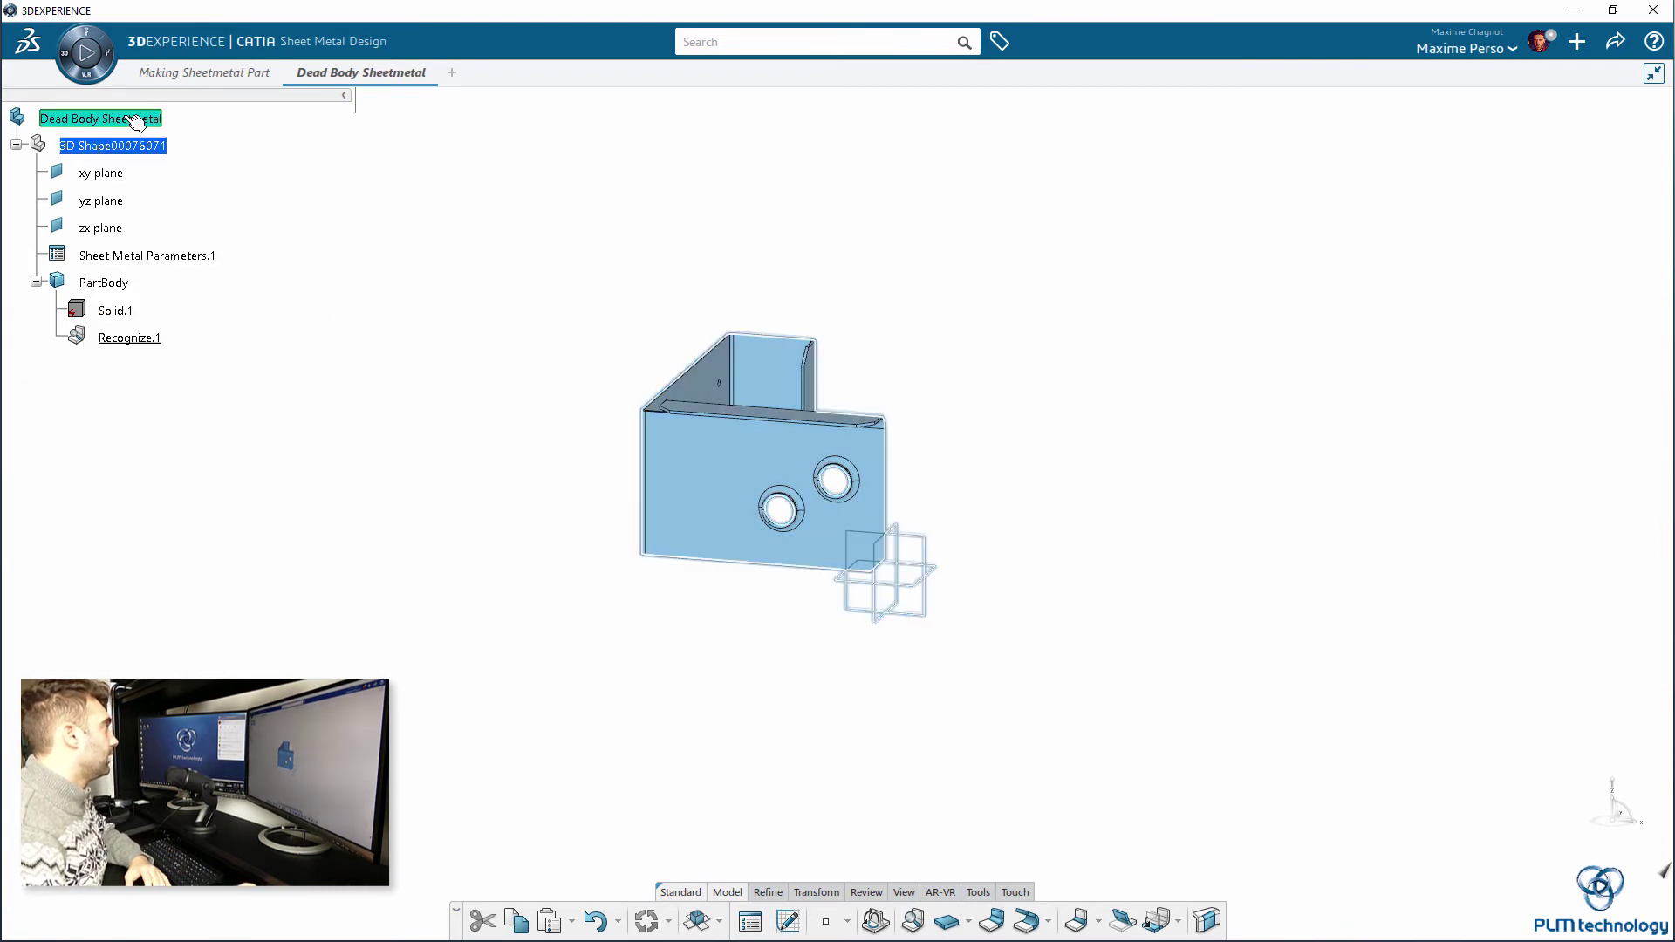
right_click(111, 121)
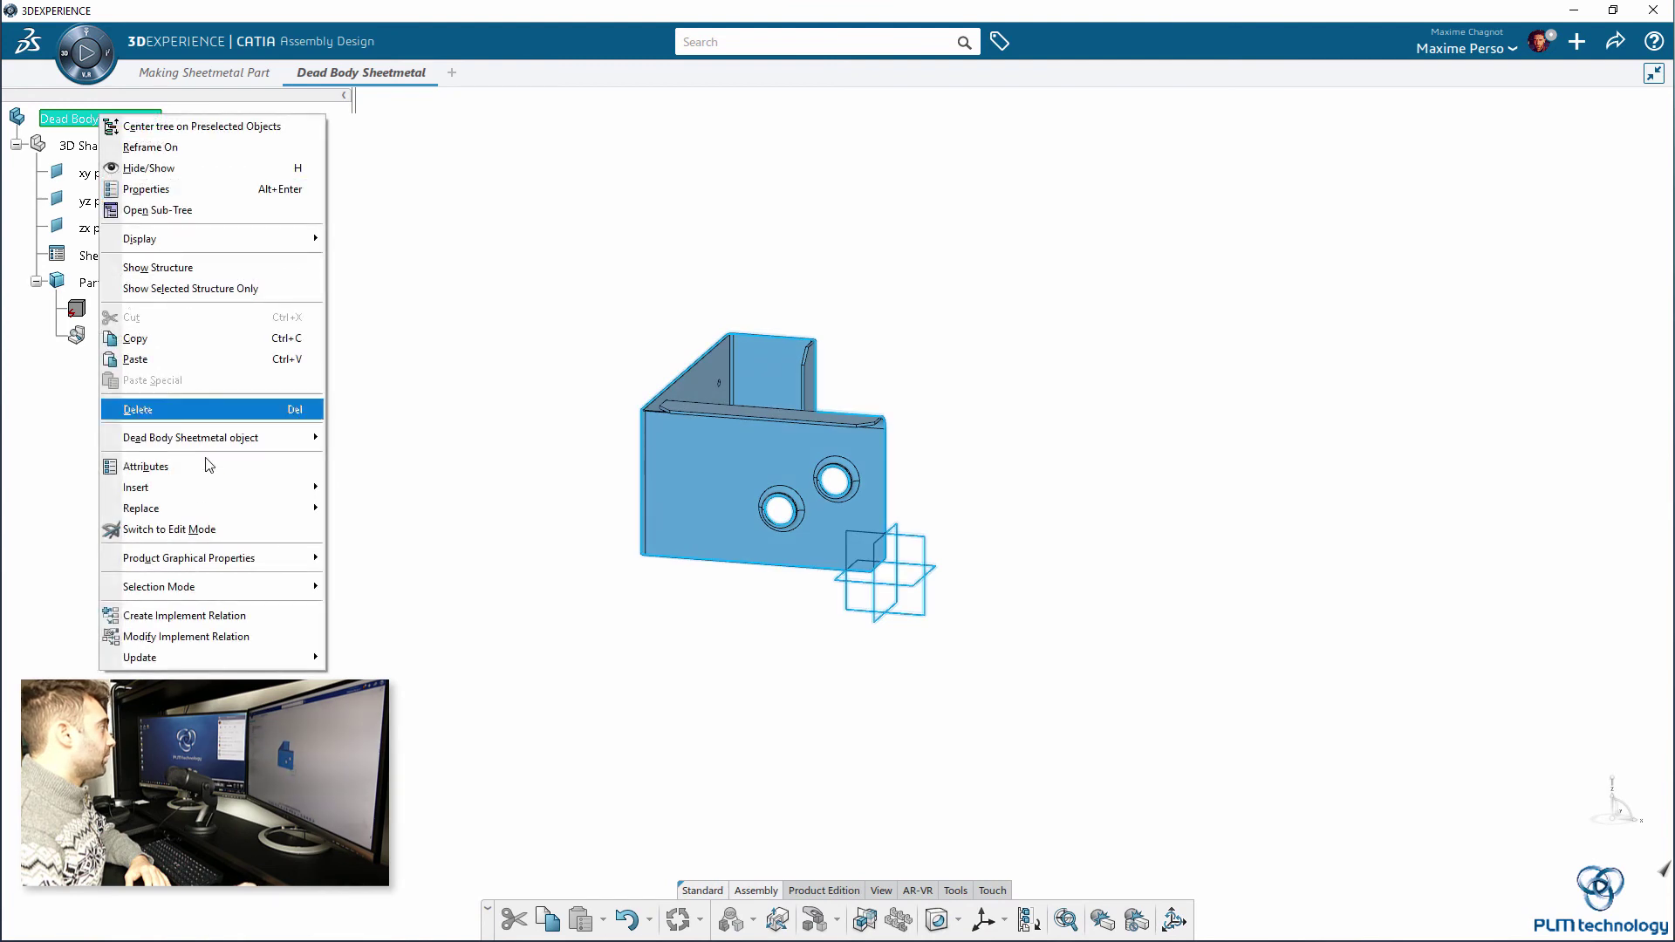
mouse_move(183, 494)
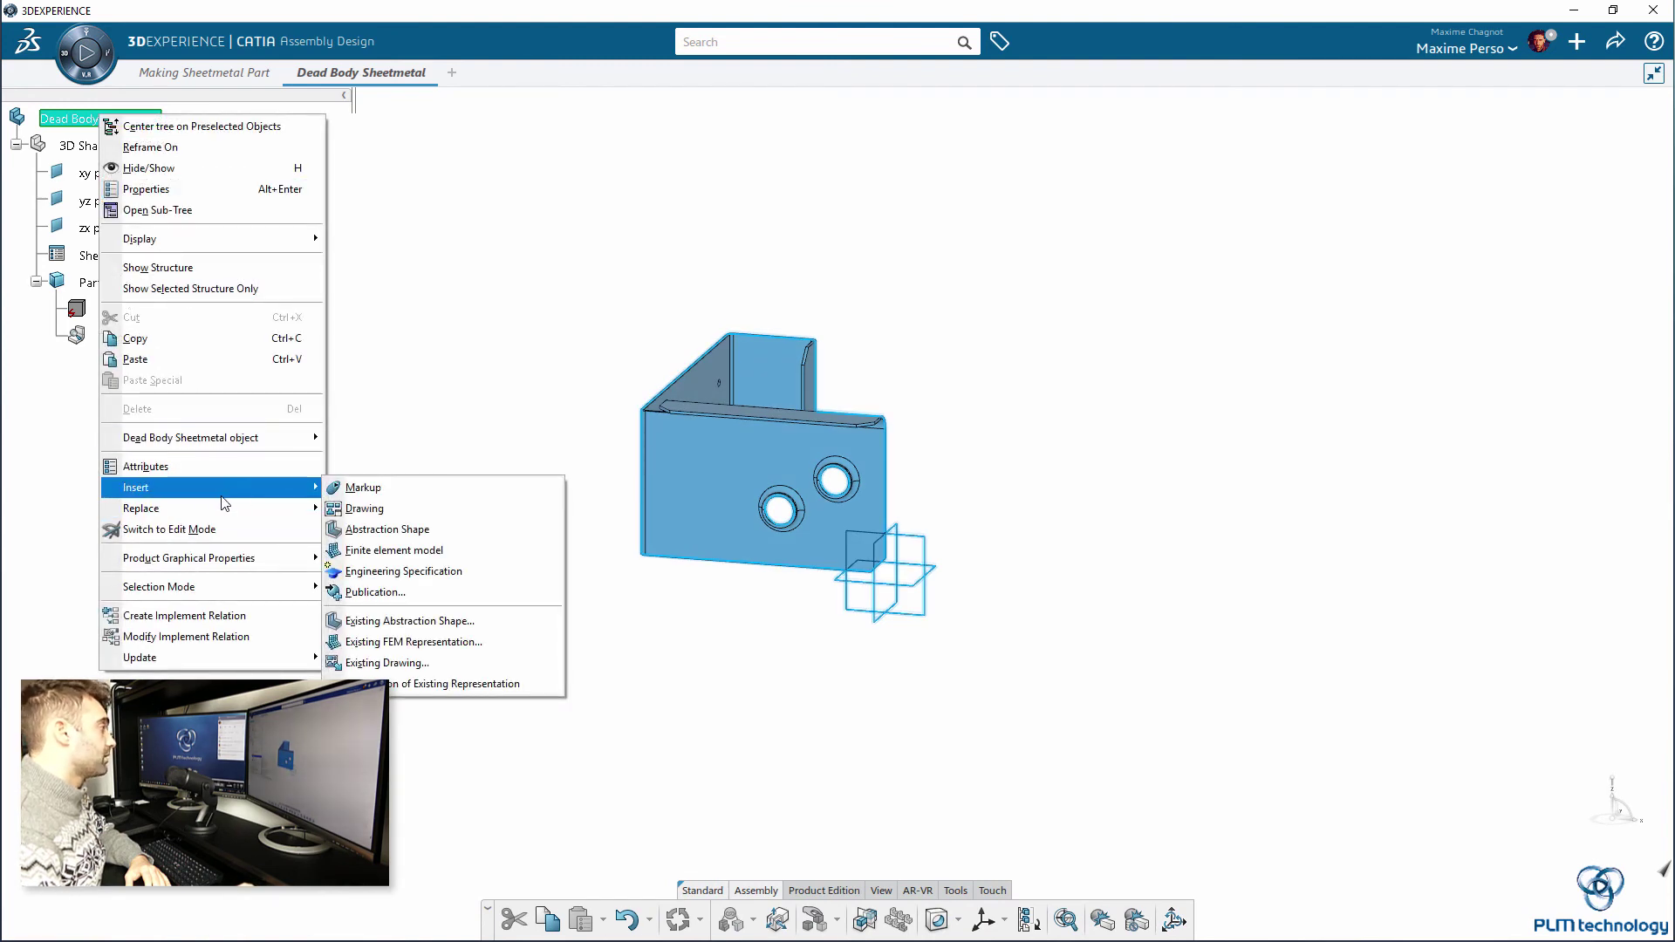
left_click(366, 508)
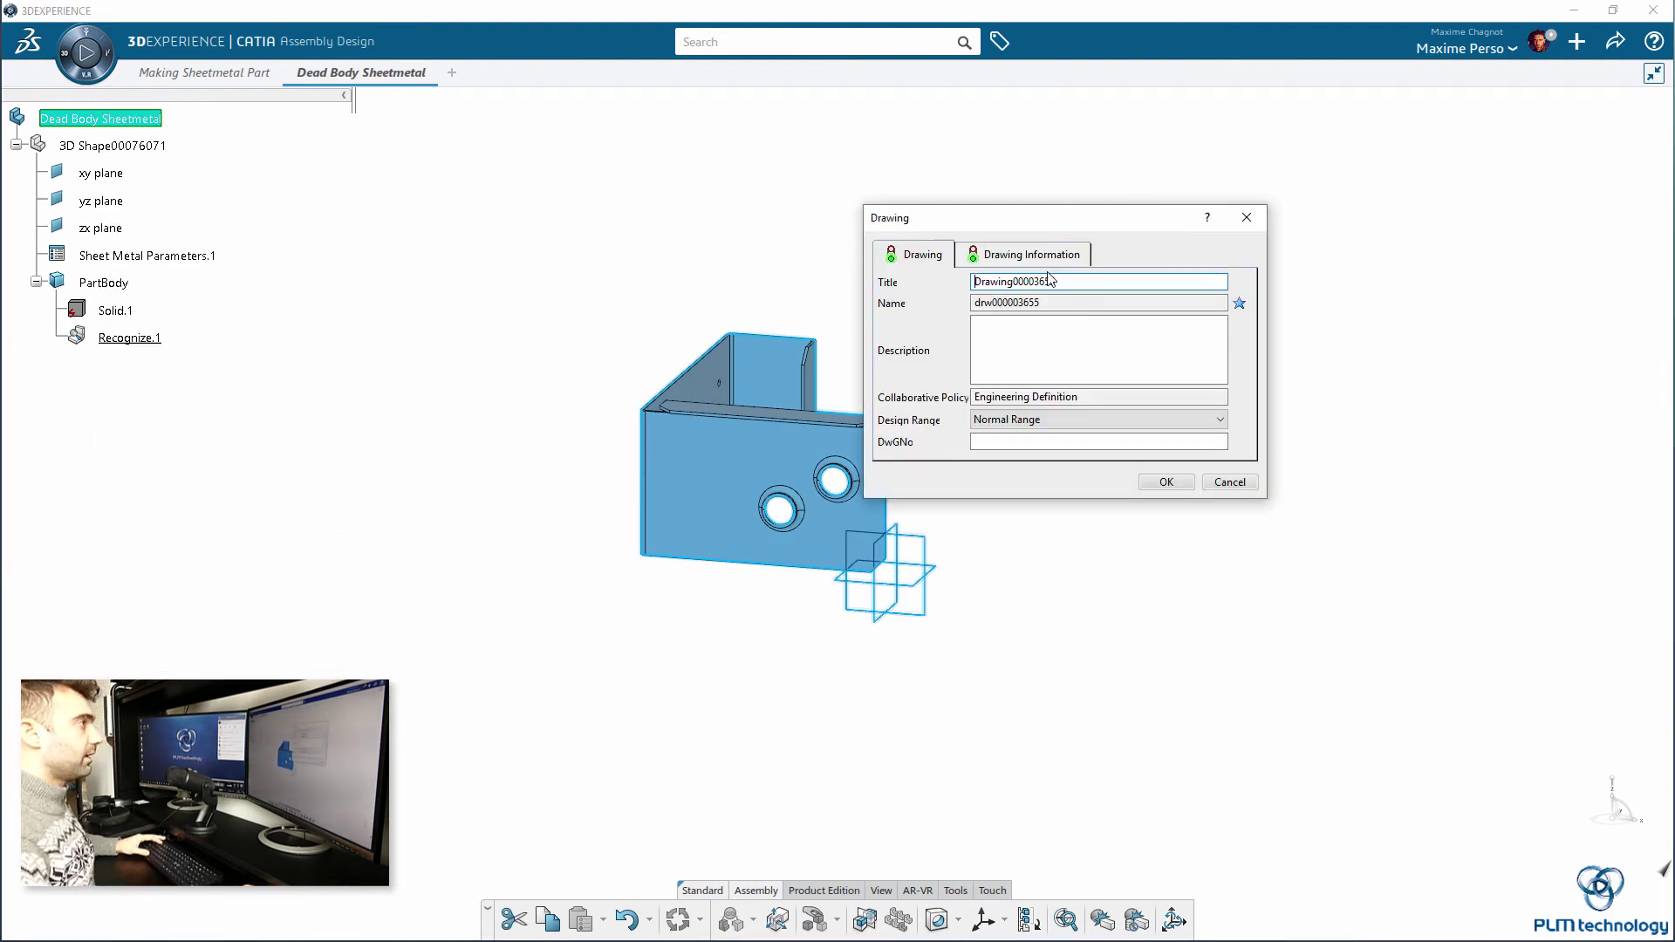
left_click_drag(1047, 290, 1012, 286)
type("Dead")
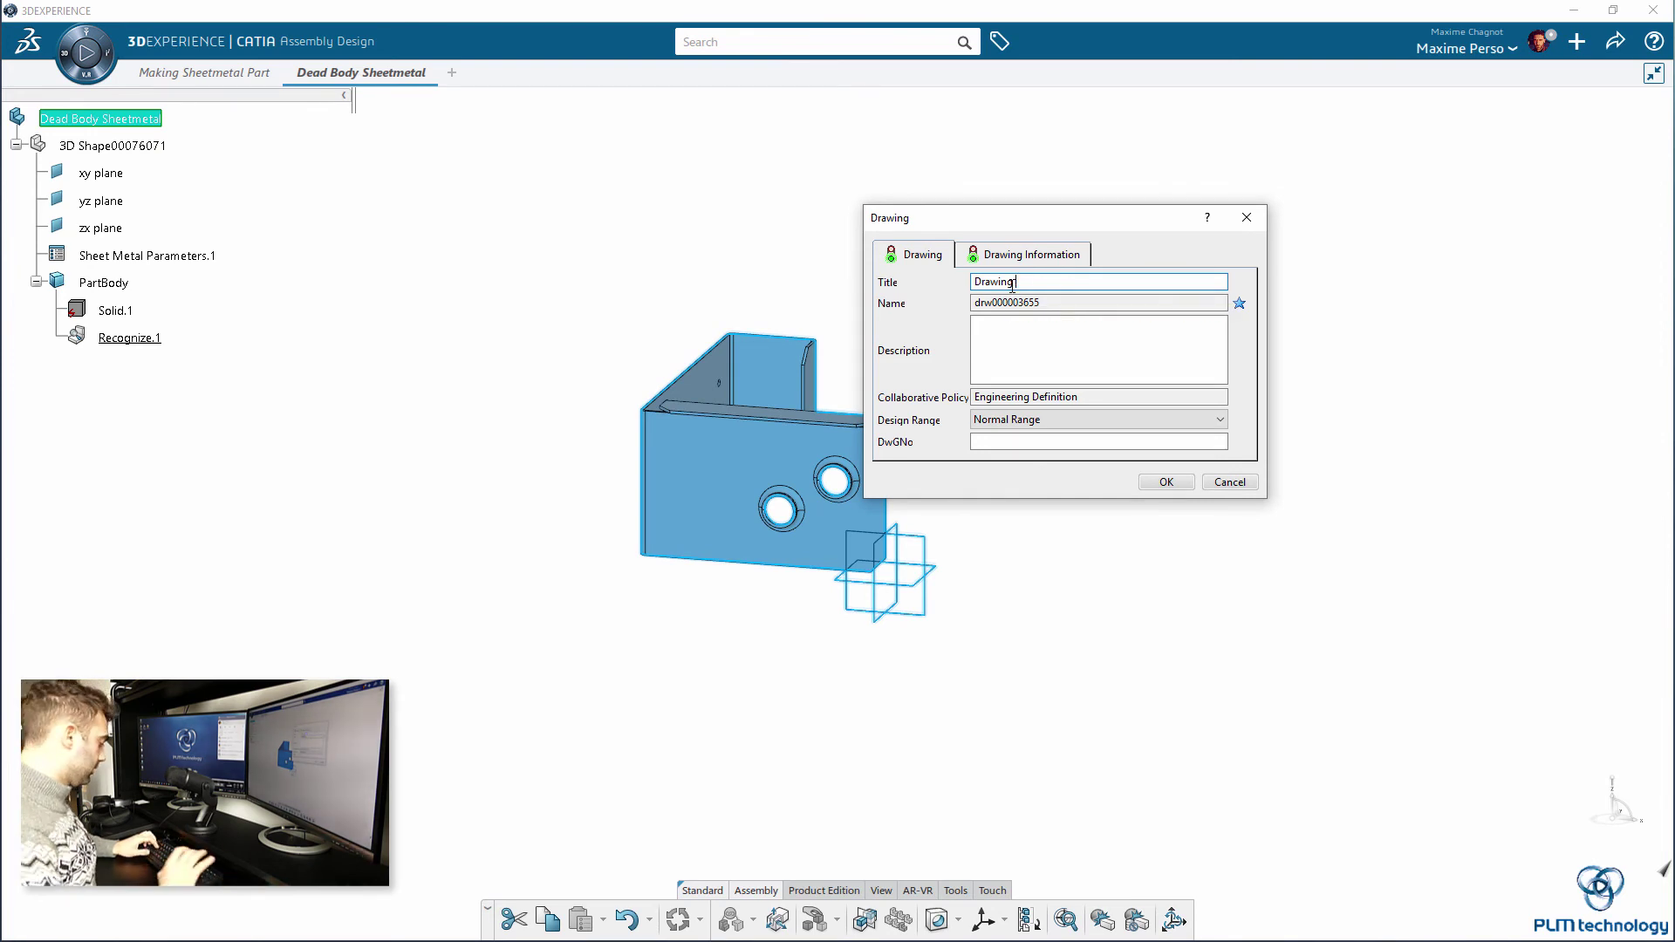
type(" Bod")
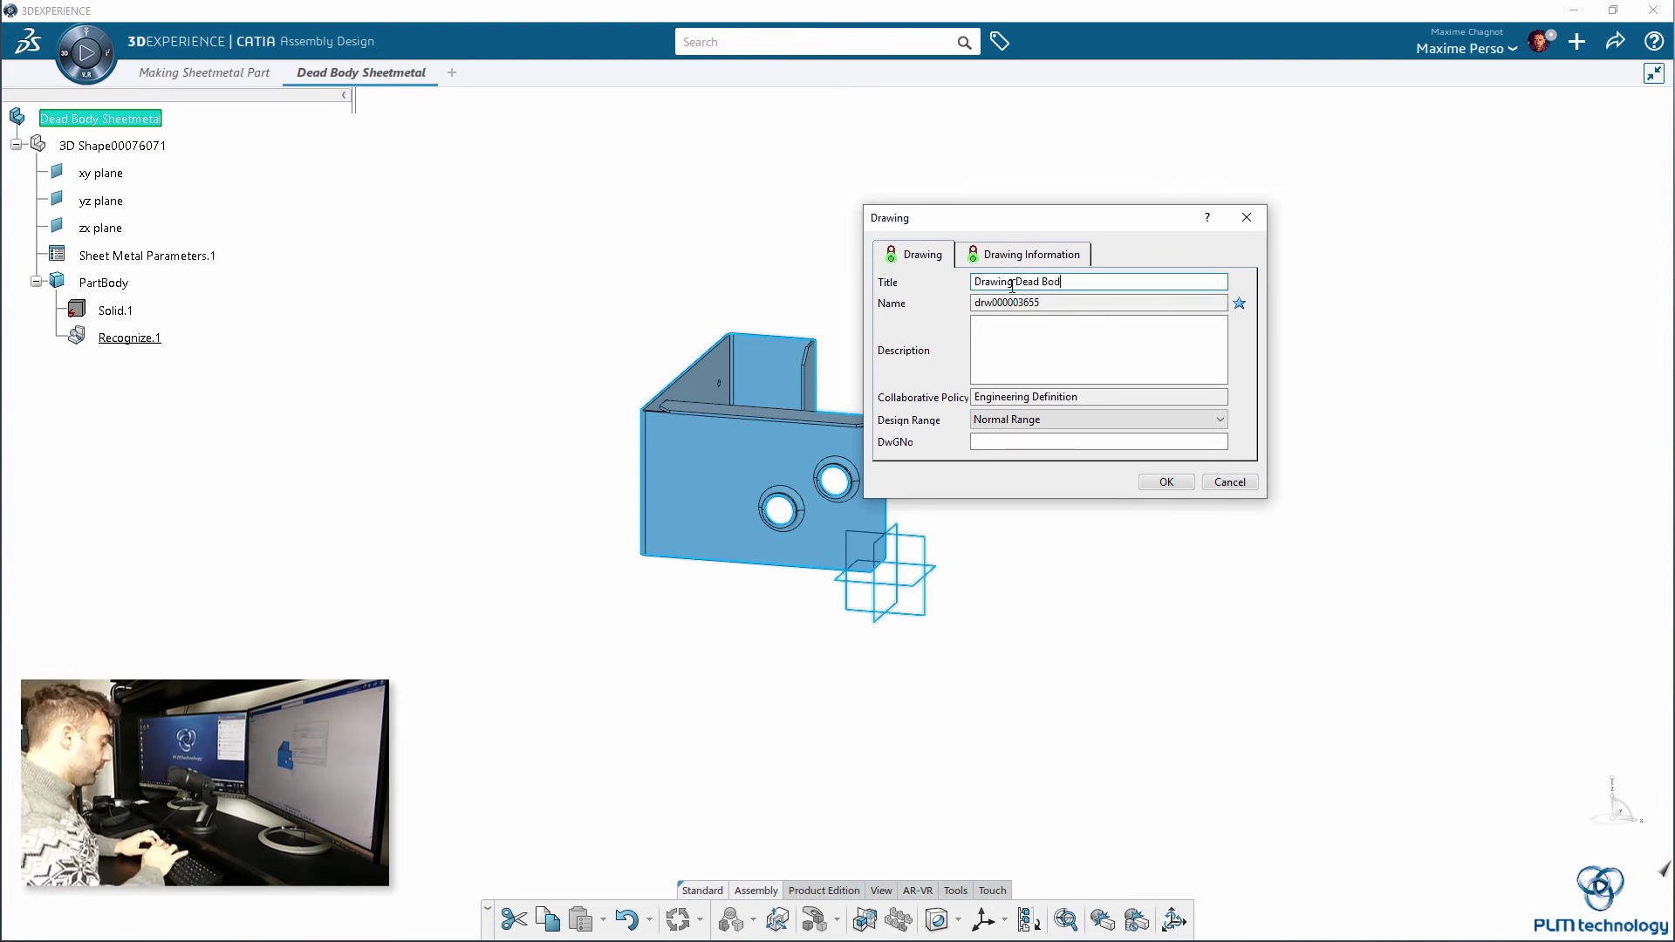
type("y Sheetm")
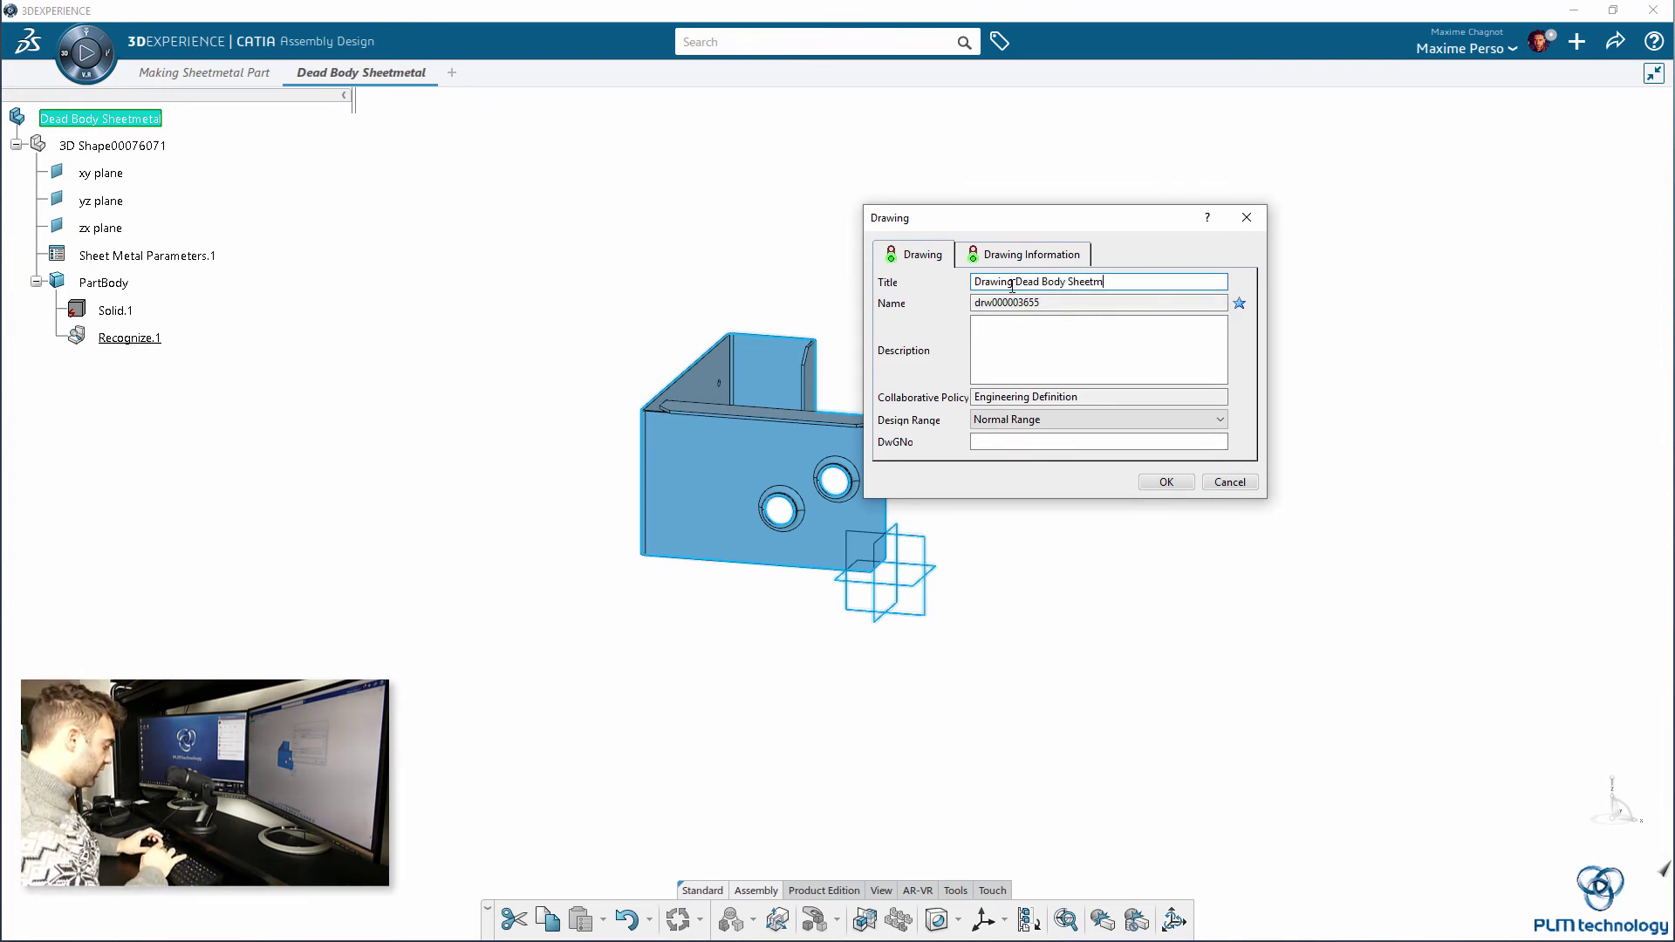
type("etal")
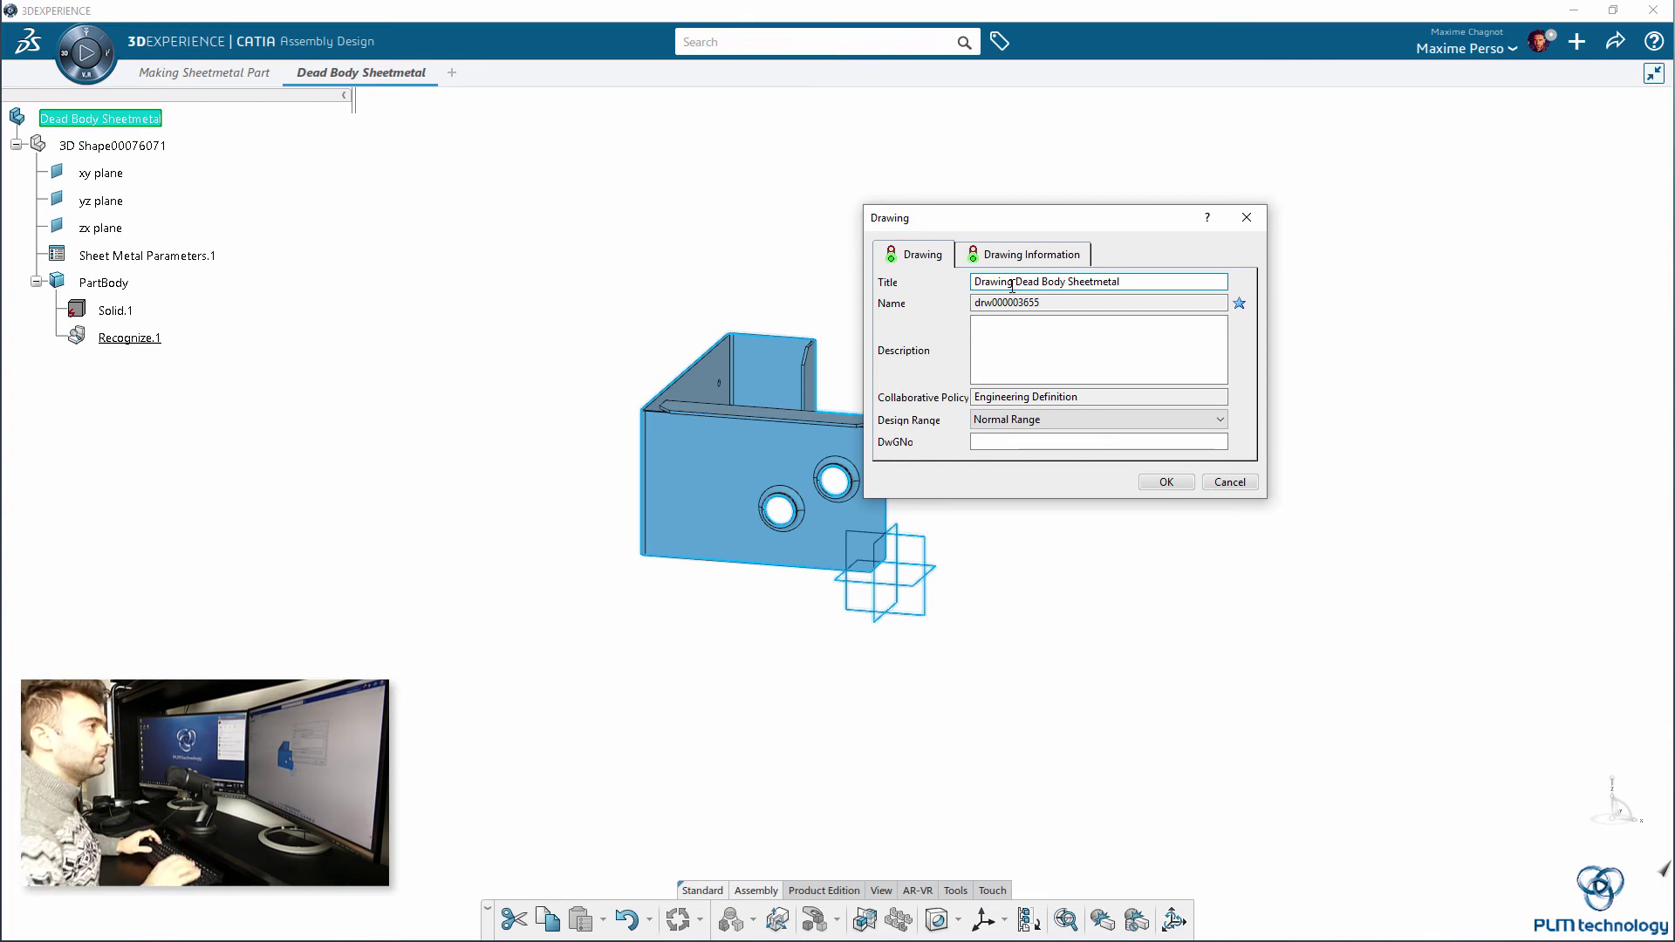
left_click(1166, 482)
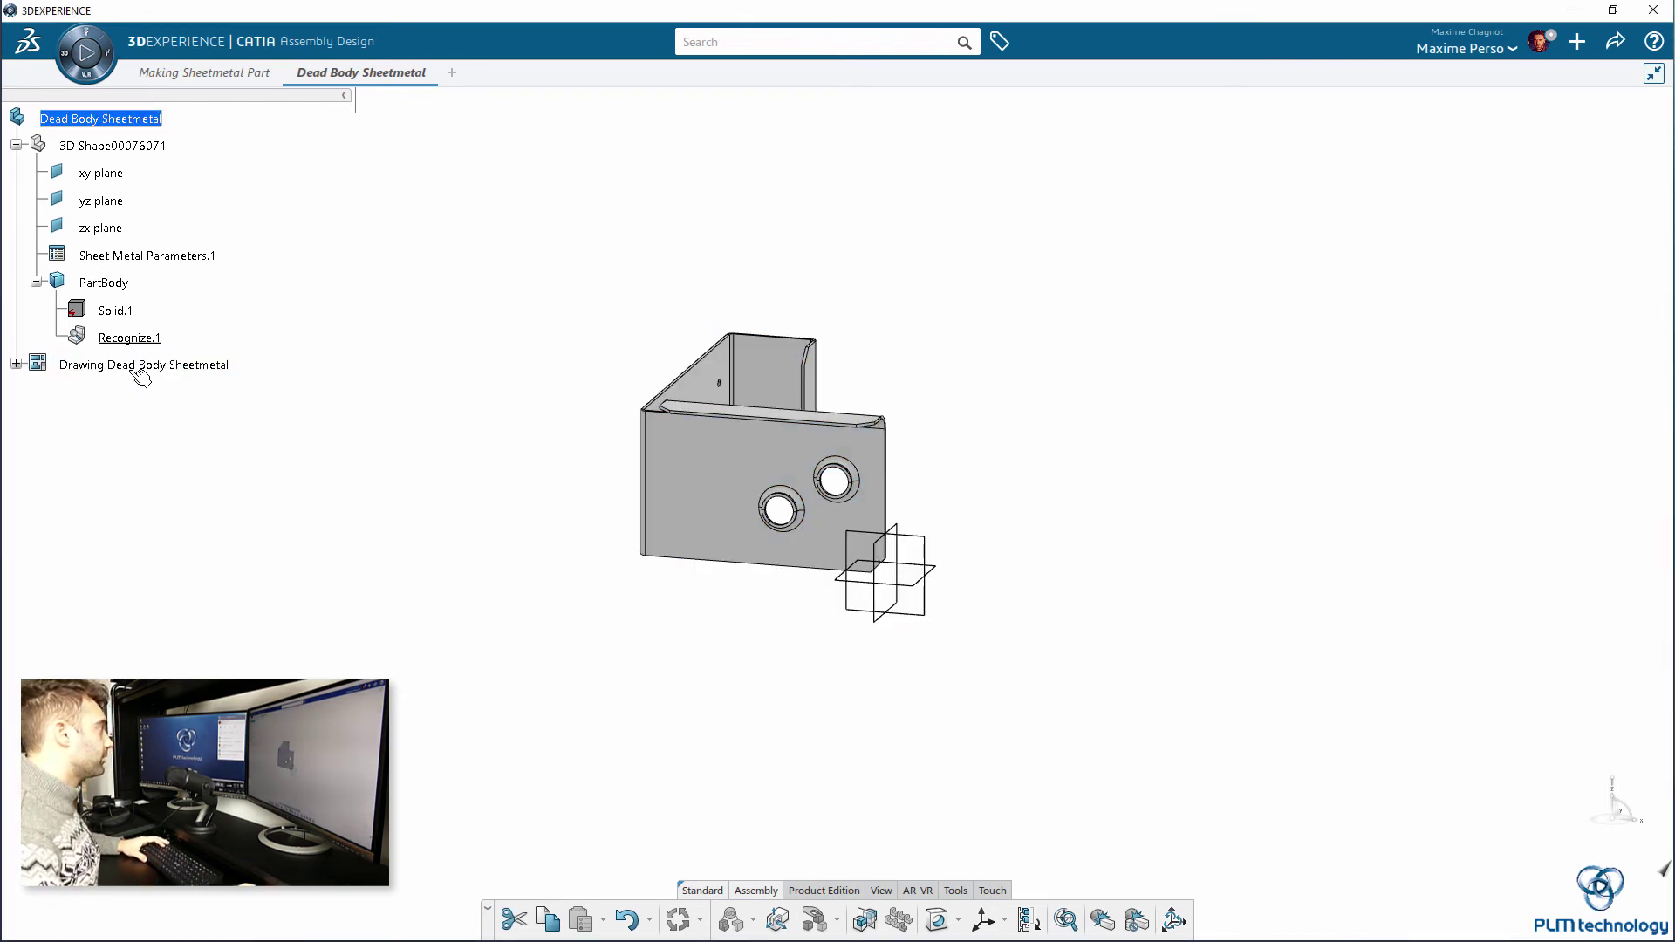
- Open the new drawing and create a front view facing the long wall with small holes, placed in the sheet's upper-left area
left_click(135, 366)
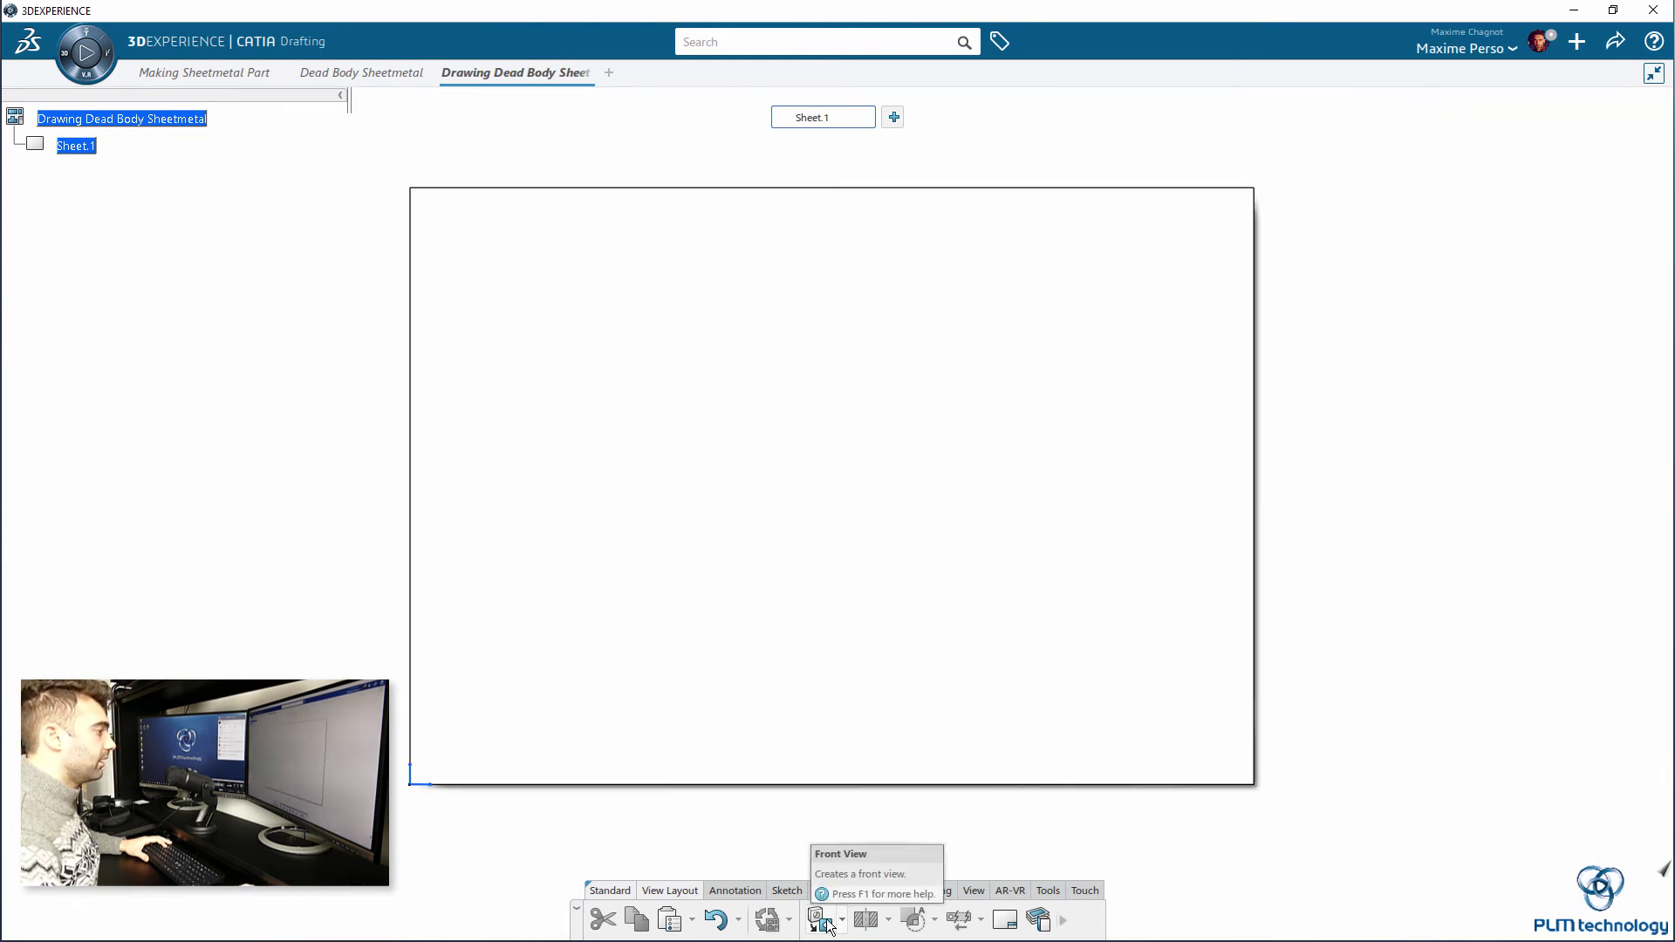
mouse_move(342, 75)
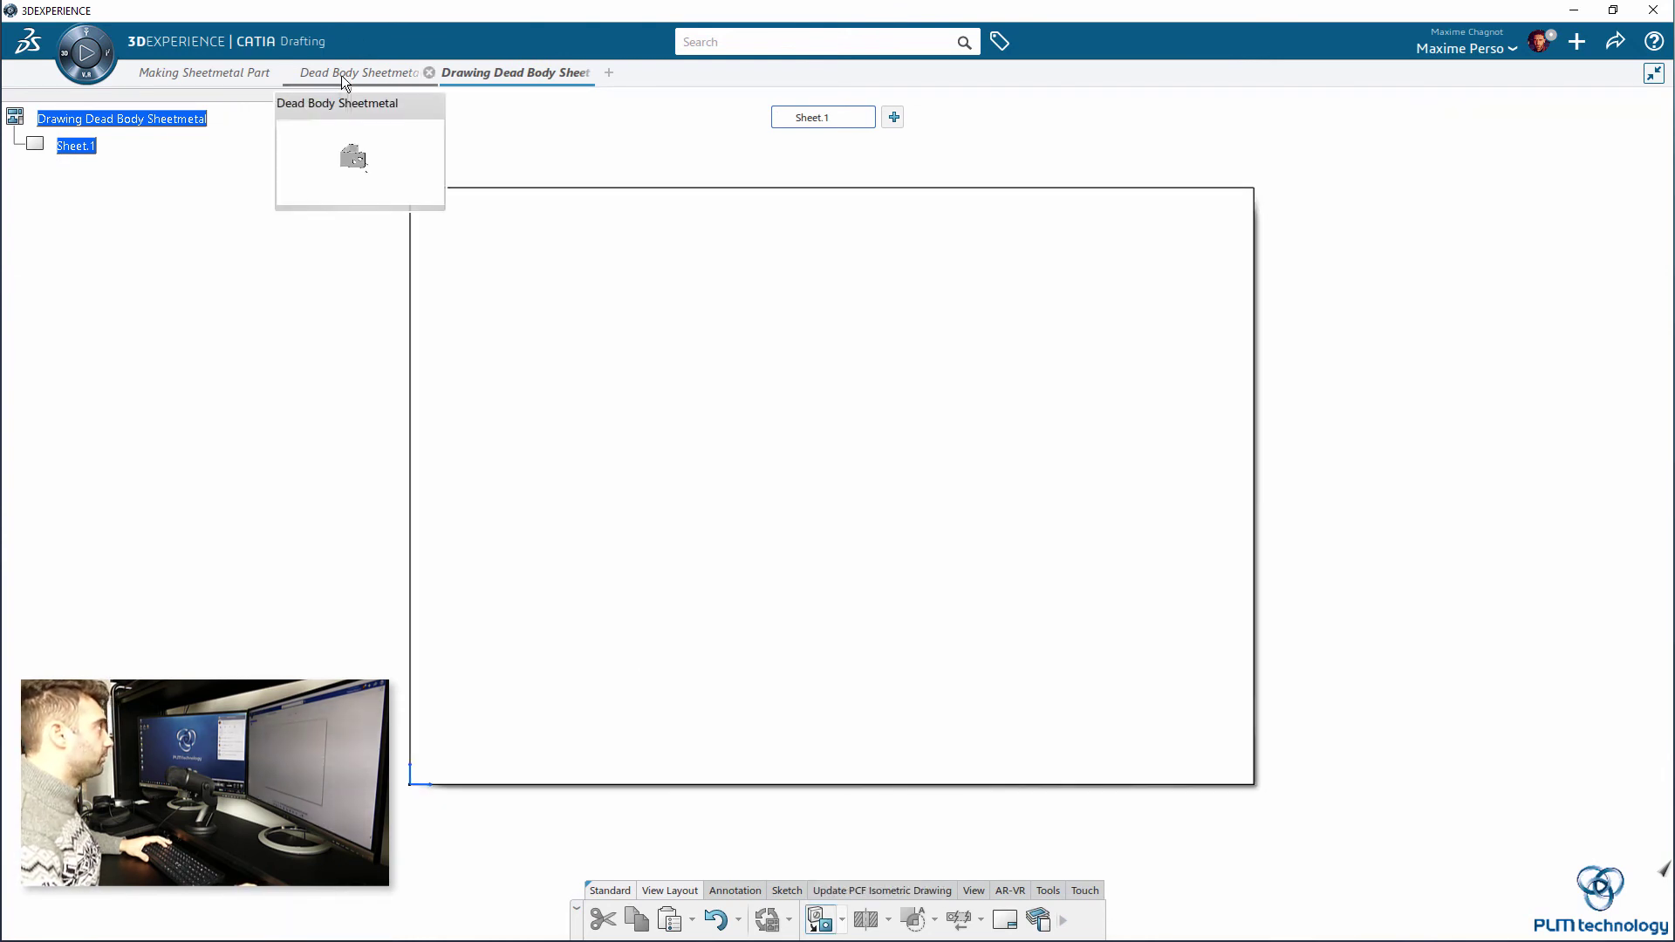
left_click(376, 197)
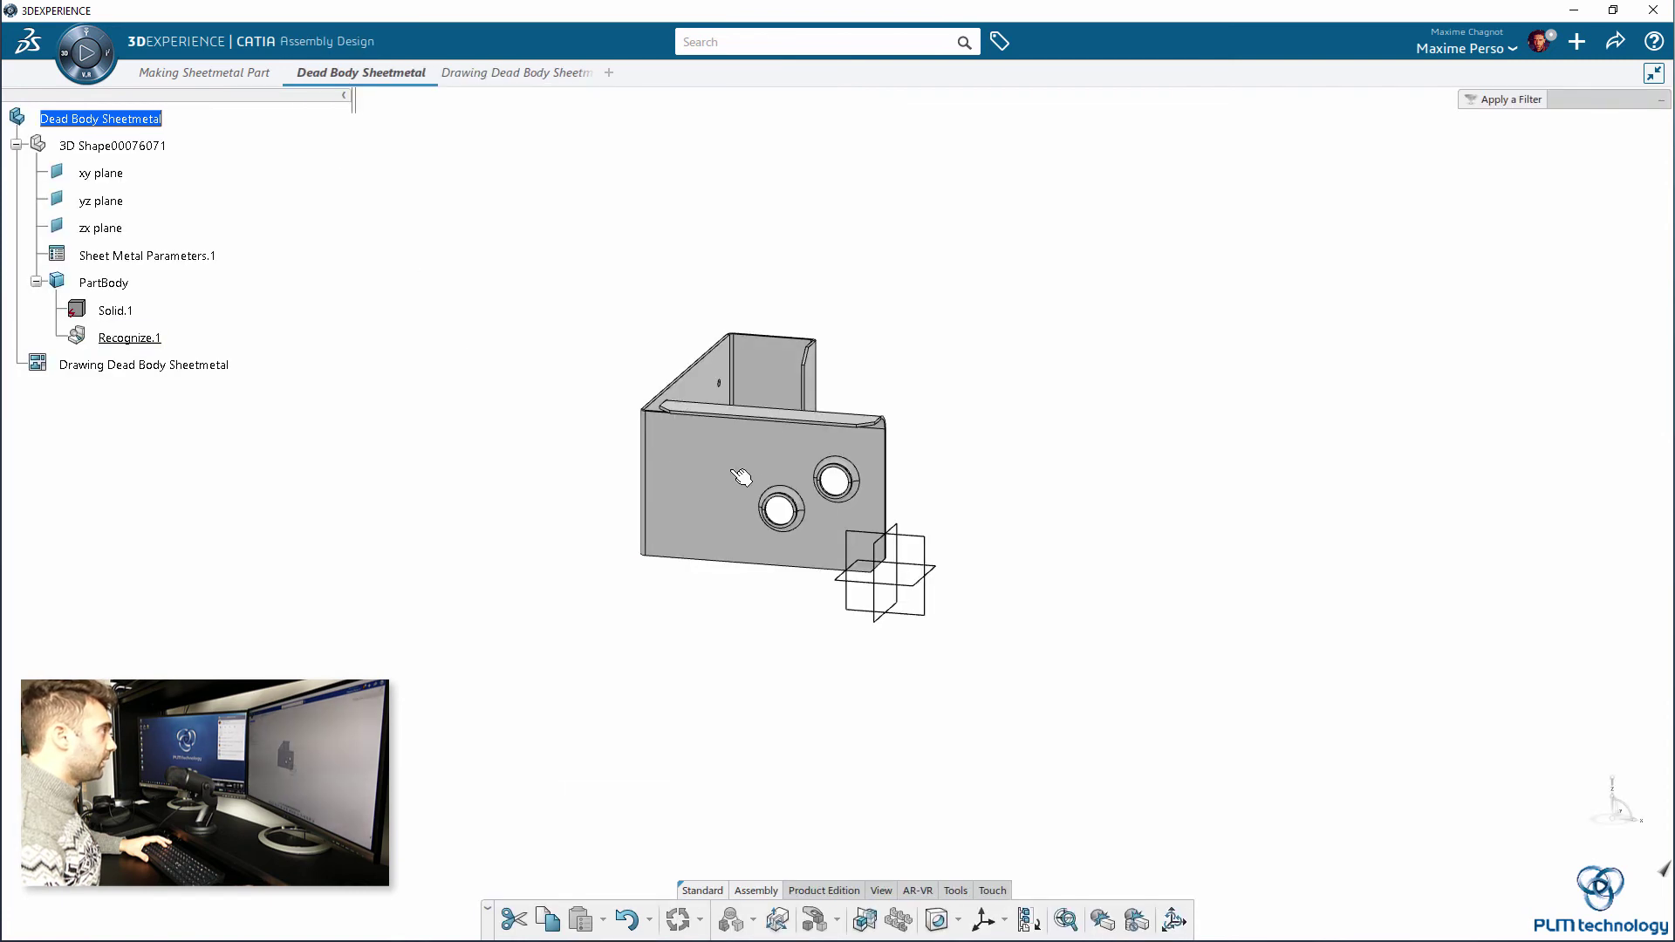
left_click(766, 477)
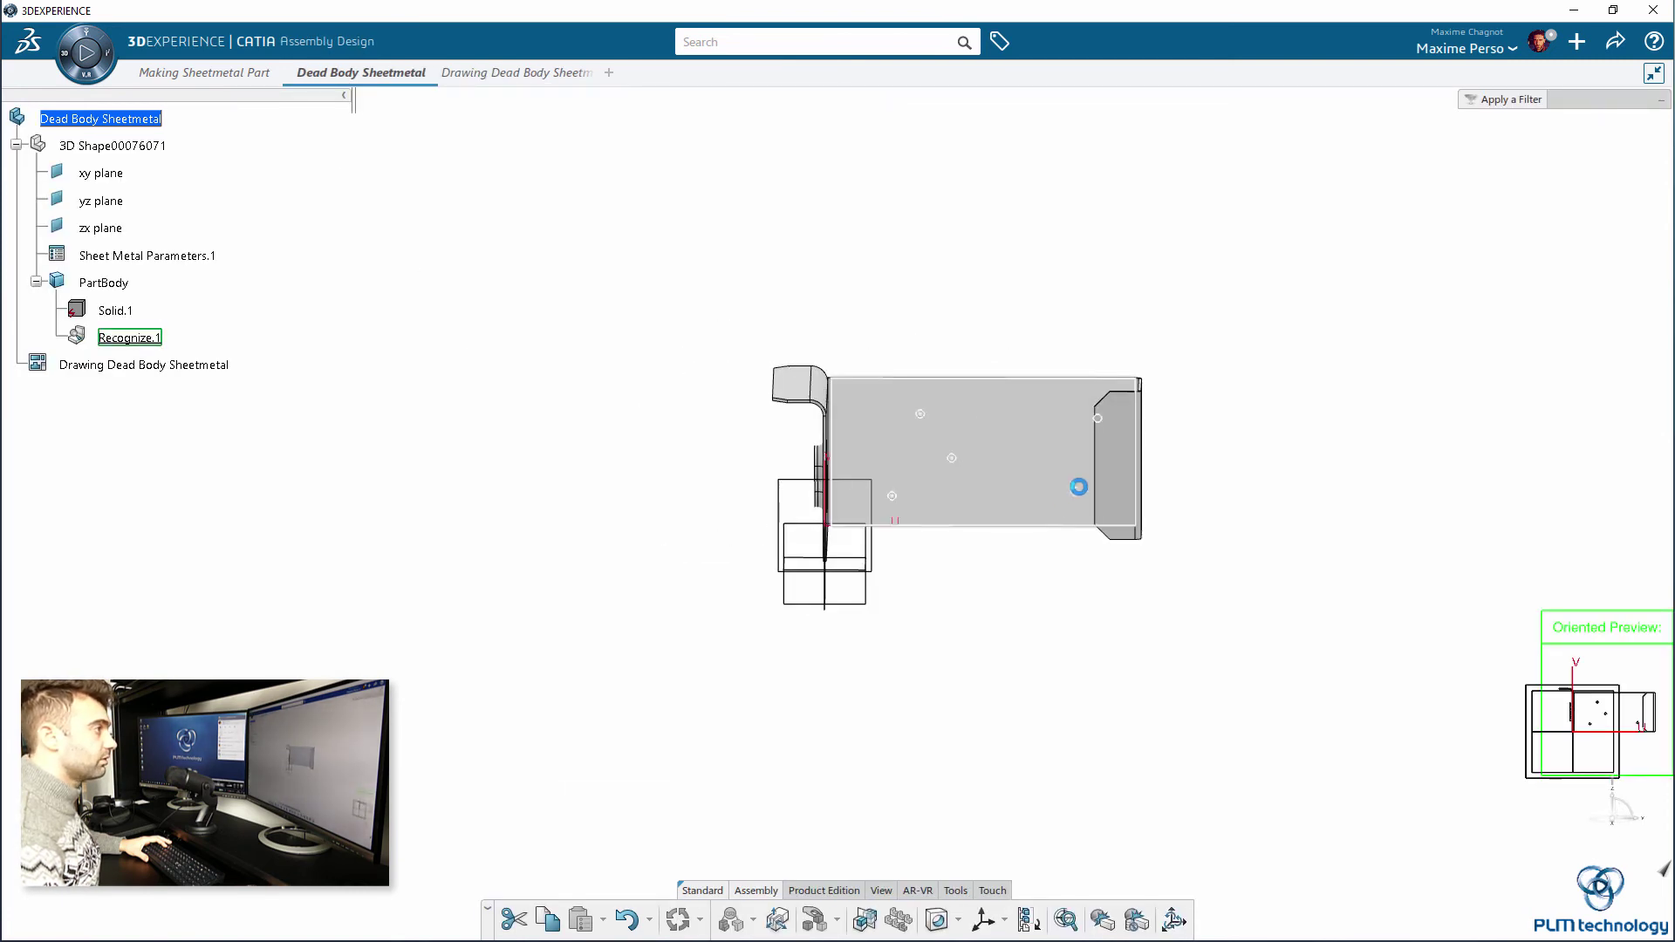
middle_click_drag(628, 629, 677, 636)
left_click(700, 615)
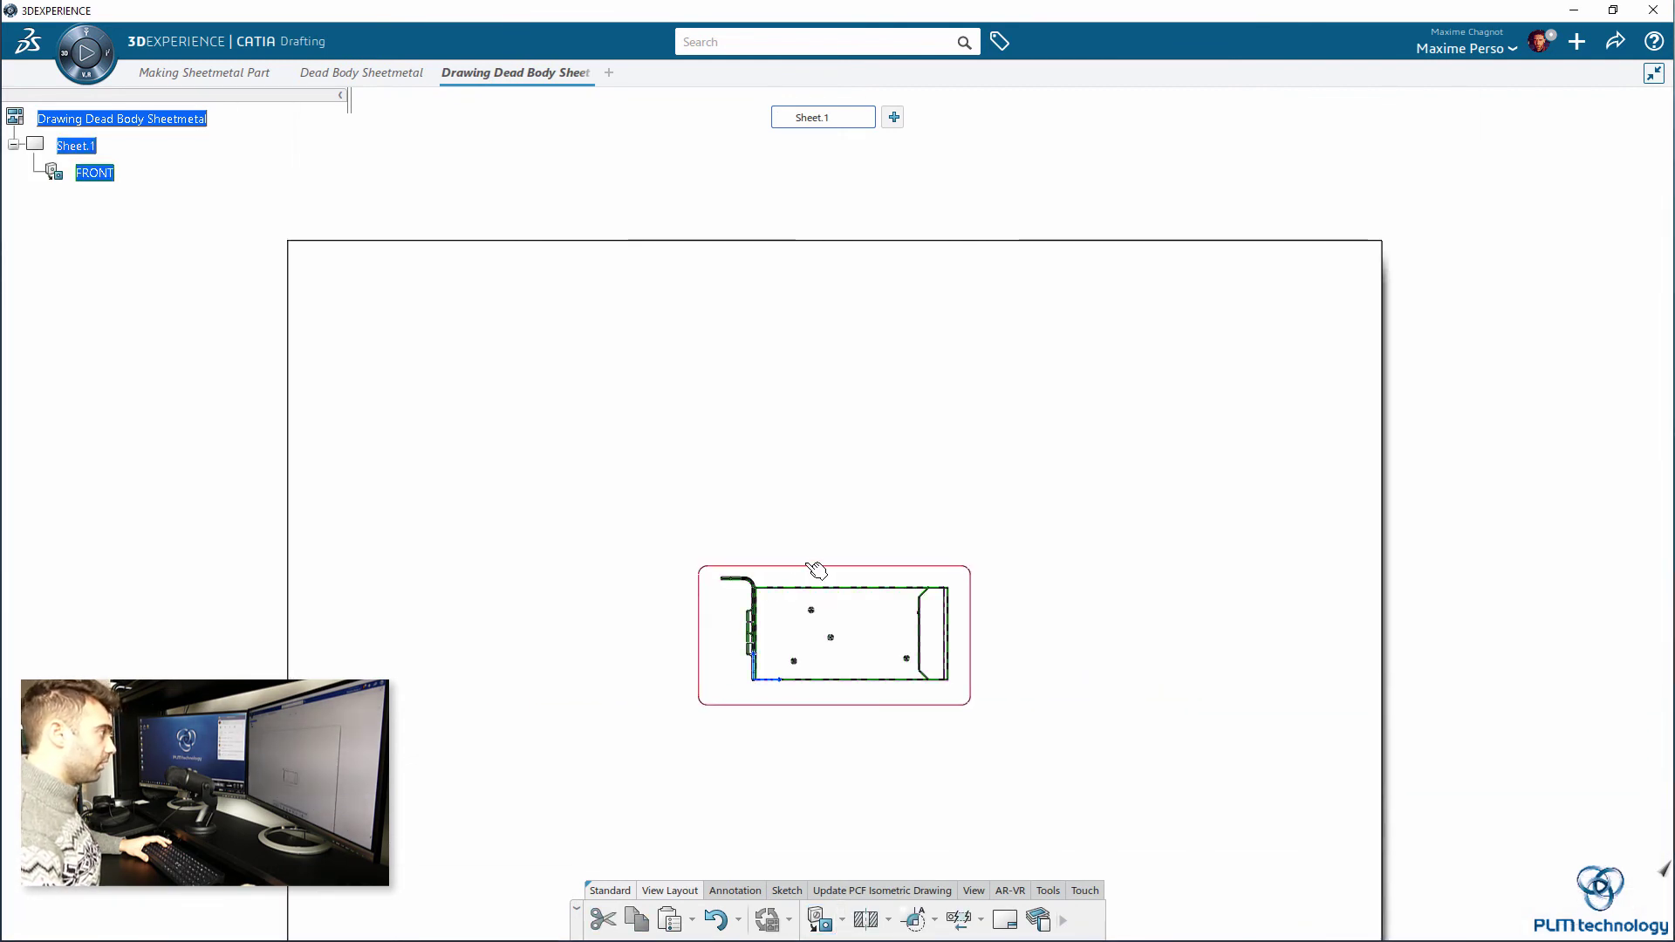
left_click_drag(818, 571, 654, 337)
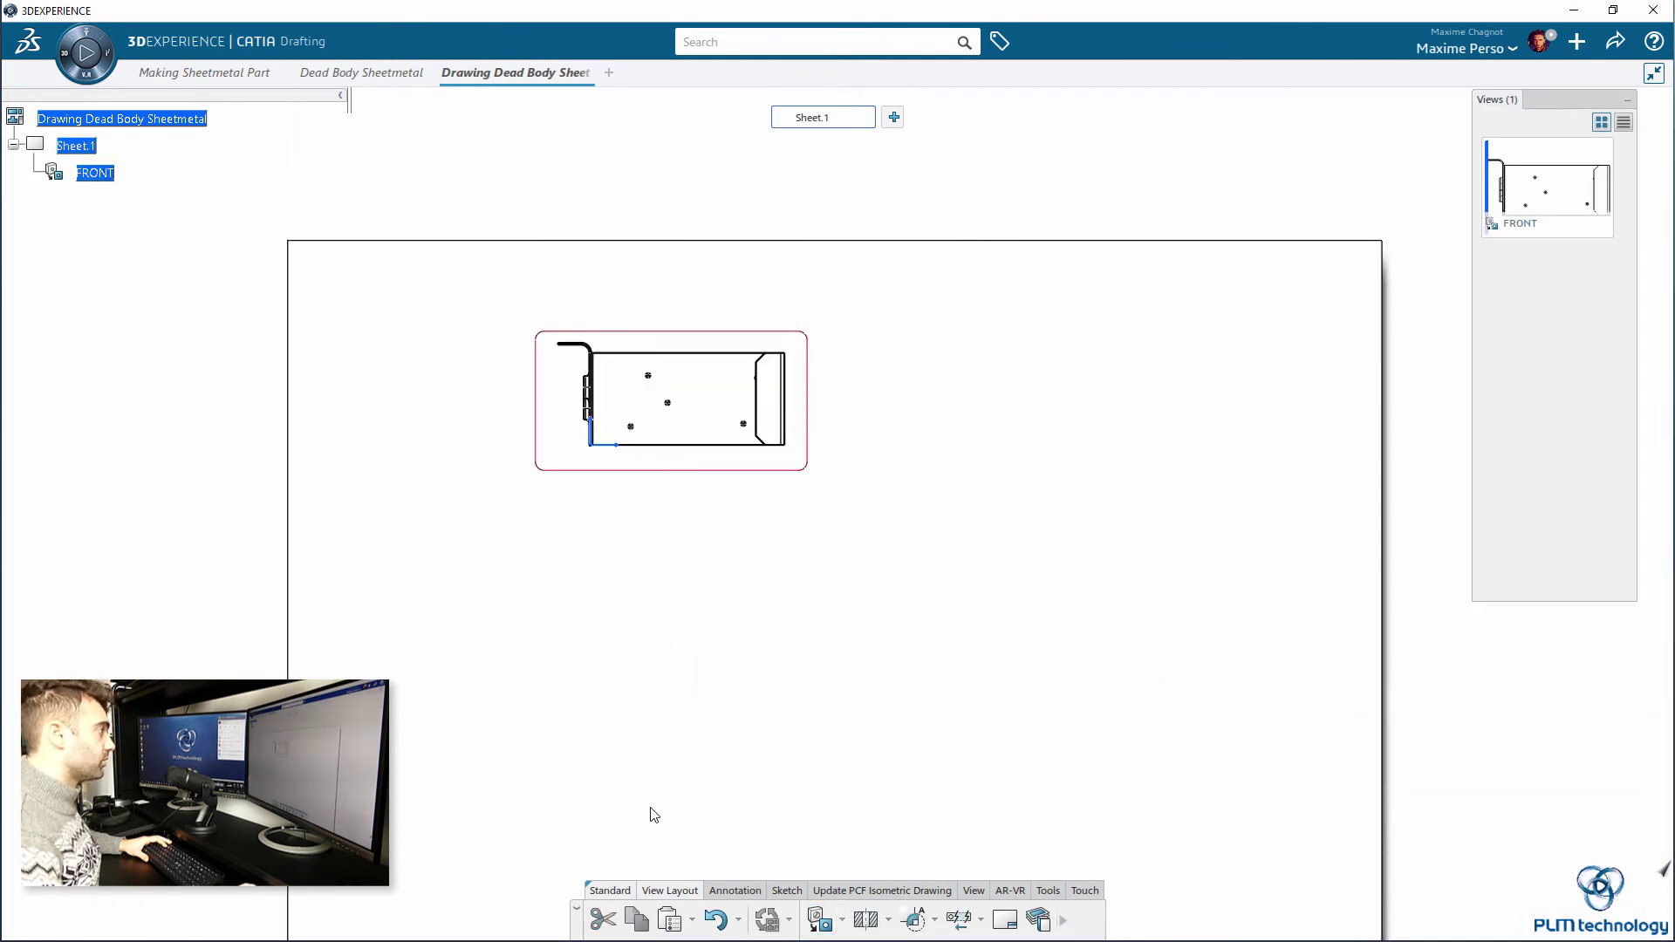
- Add a right projection view to the left of the front view and a bottom projection view above it
left_click(842, 920)
left_click(864, 843)
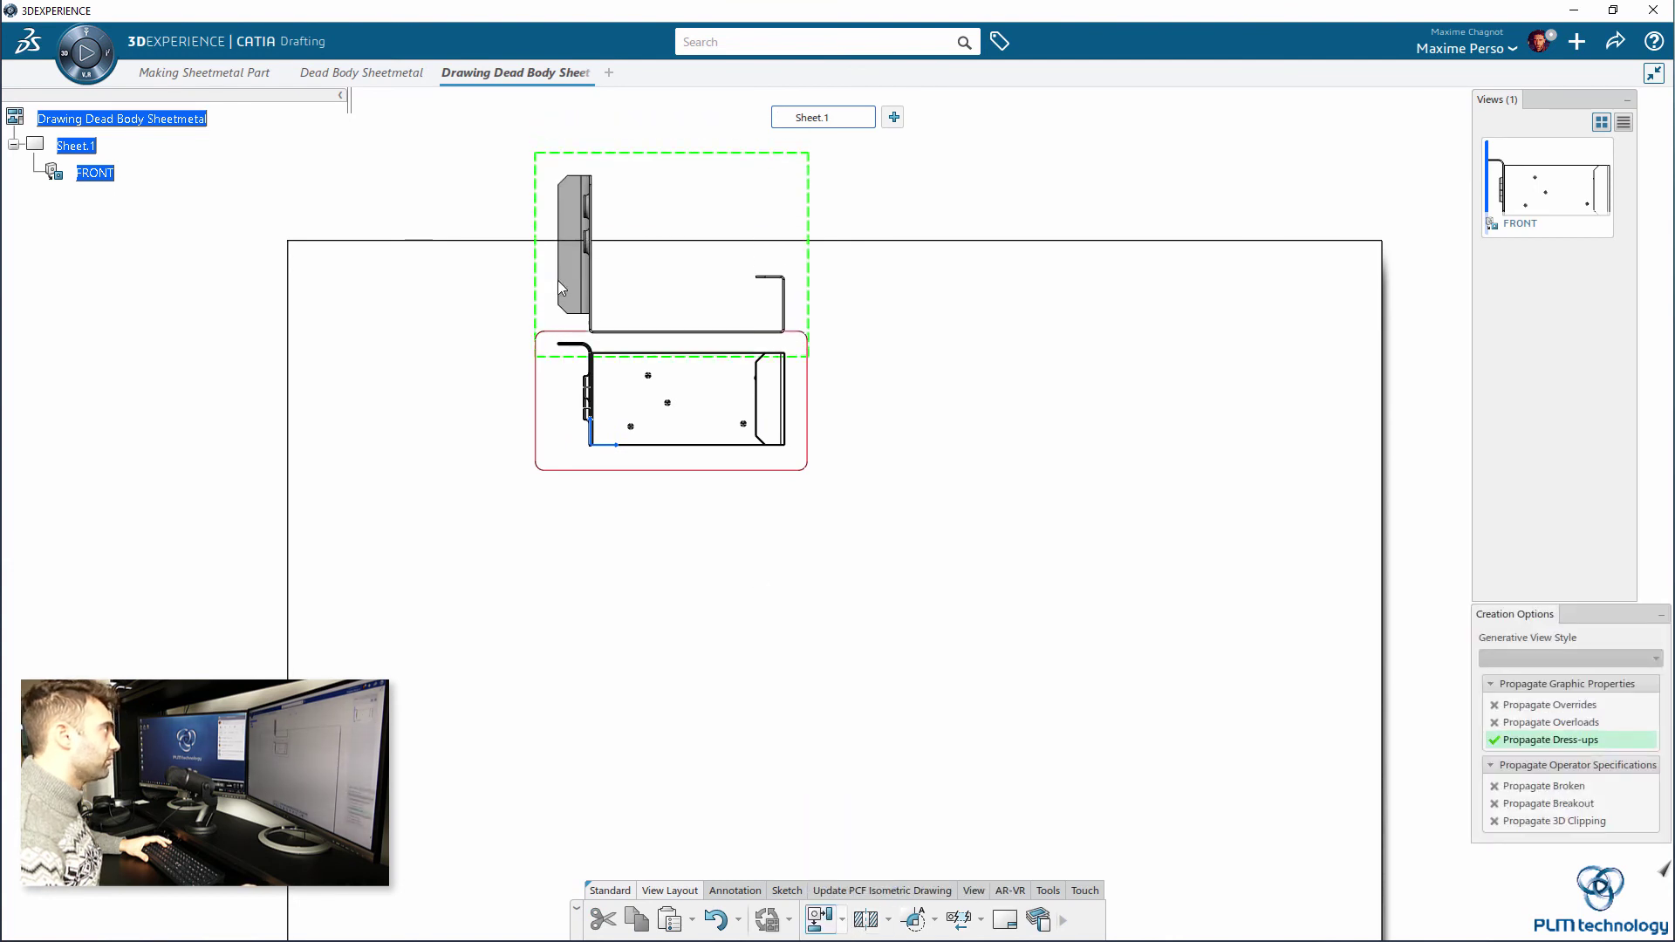
left_click(425, 402)
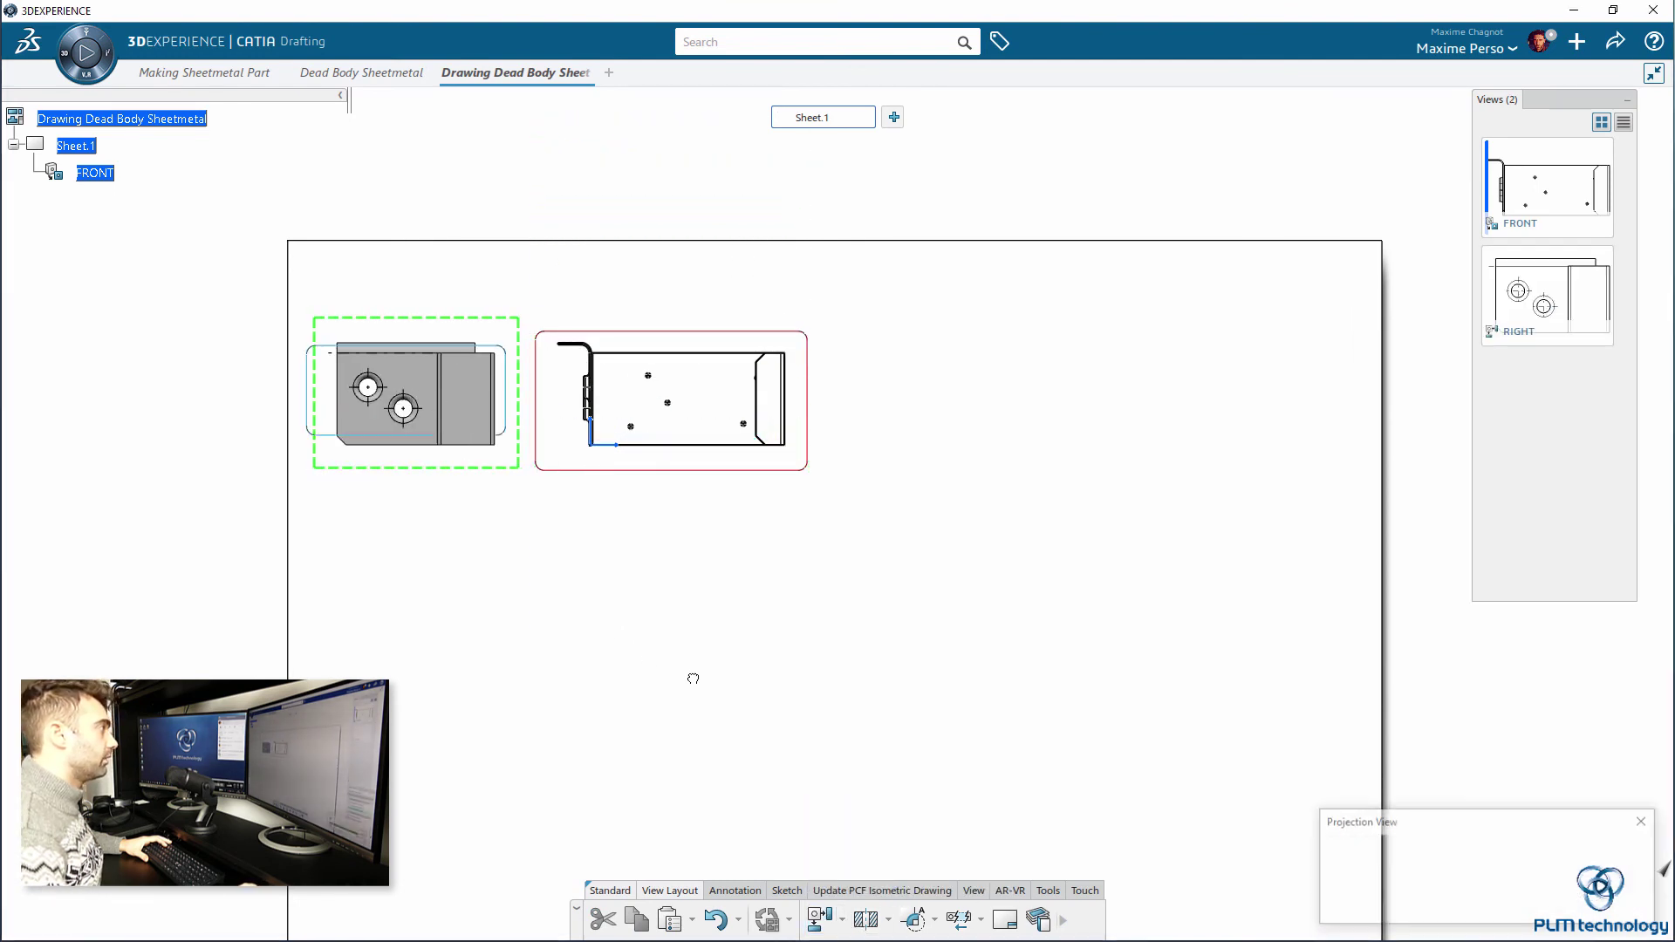
left_click(830, 925)
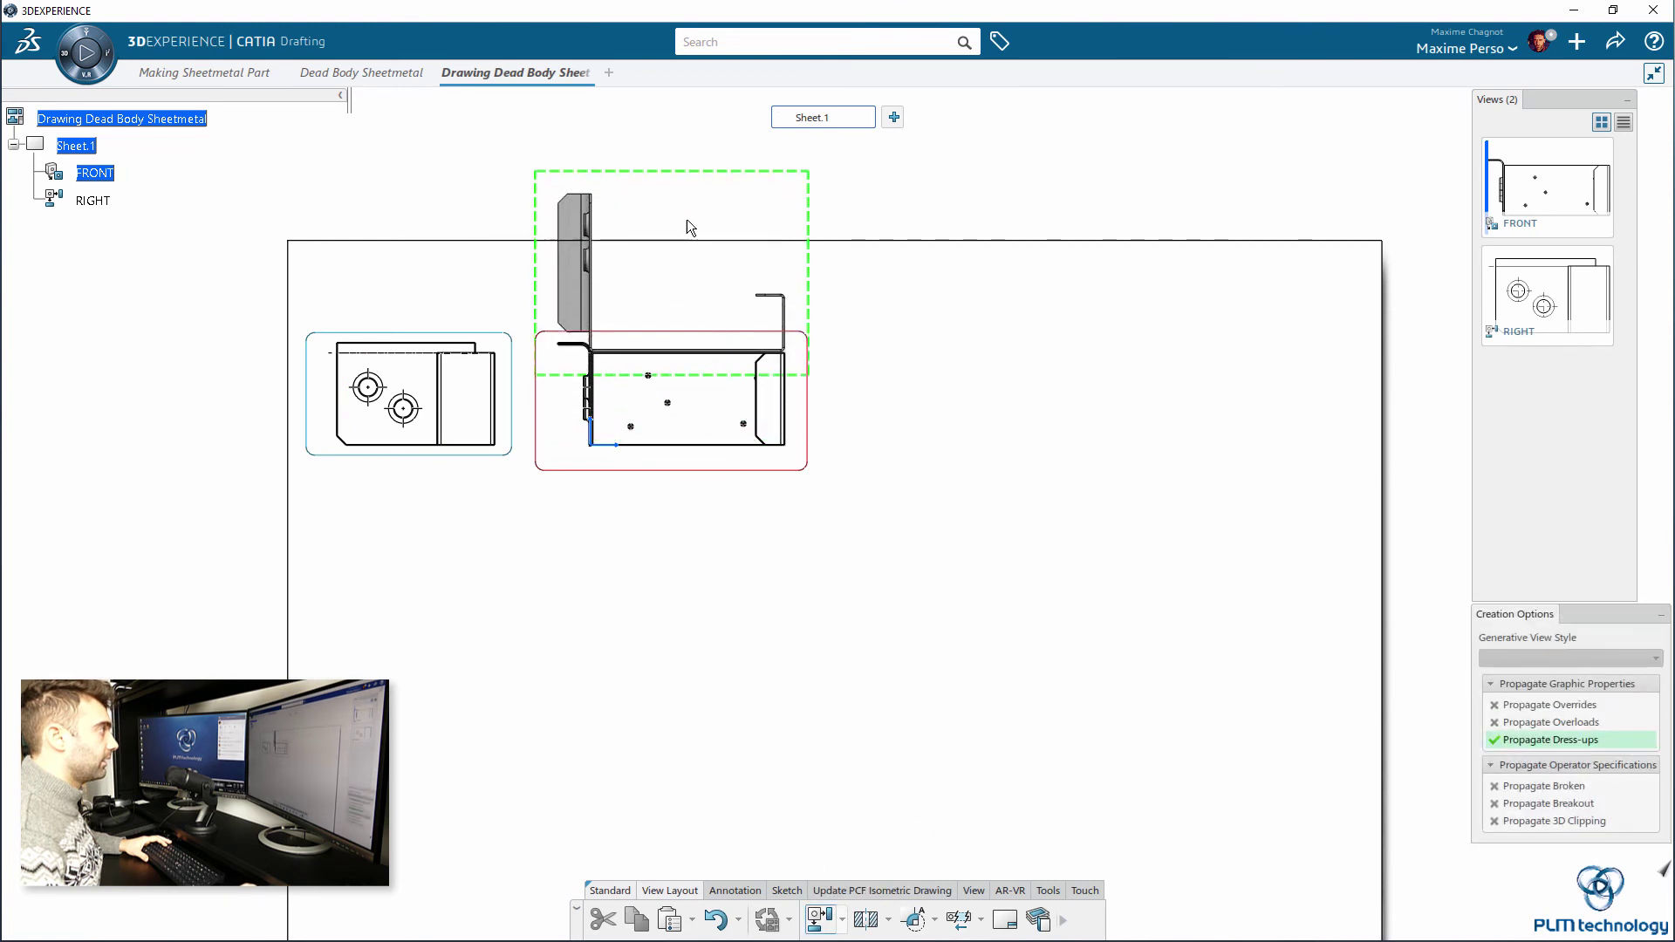
left_click(680, 222)
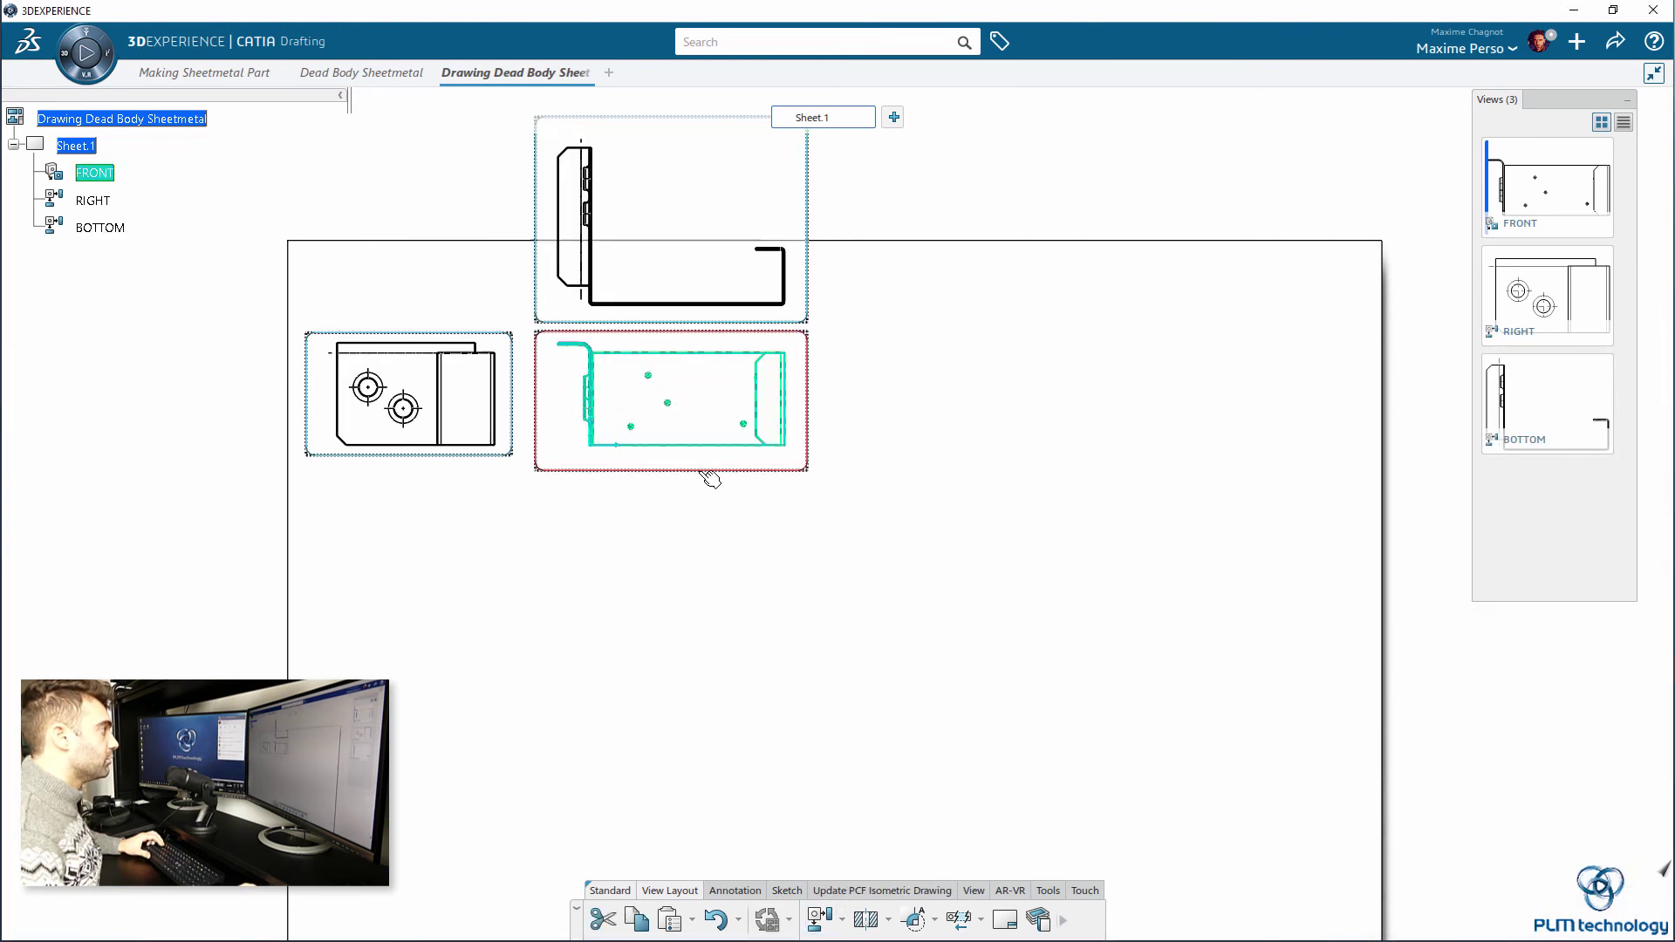
- Move the front view with its aligned projections down so that all three views lie within the sheet
left_click_drag(705, 474, 699, 598)
middle_click_drag(957, 675, 937, 523)
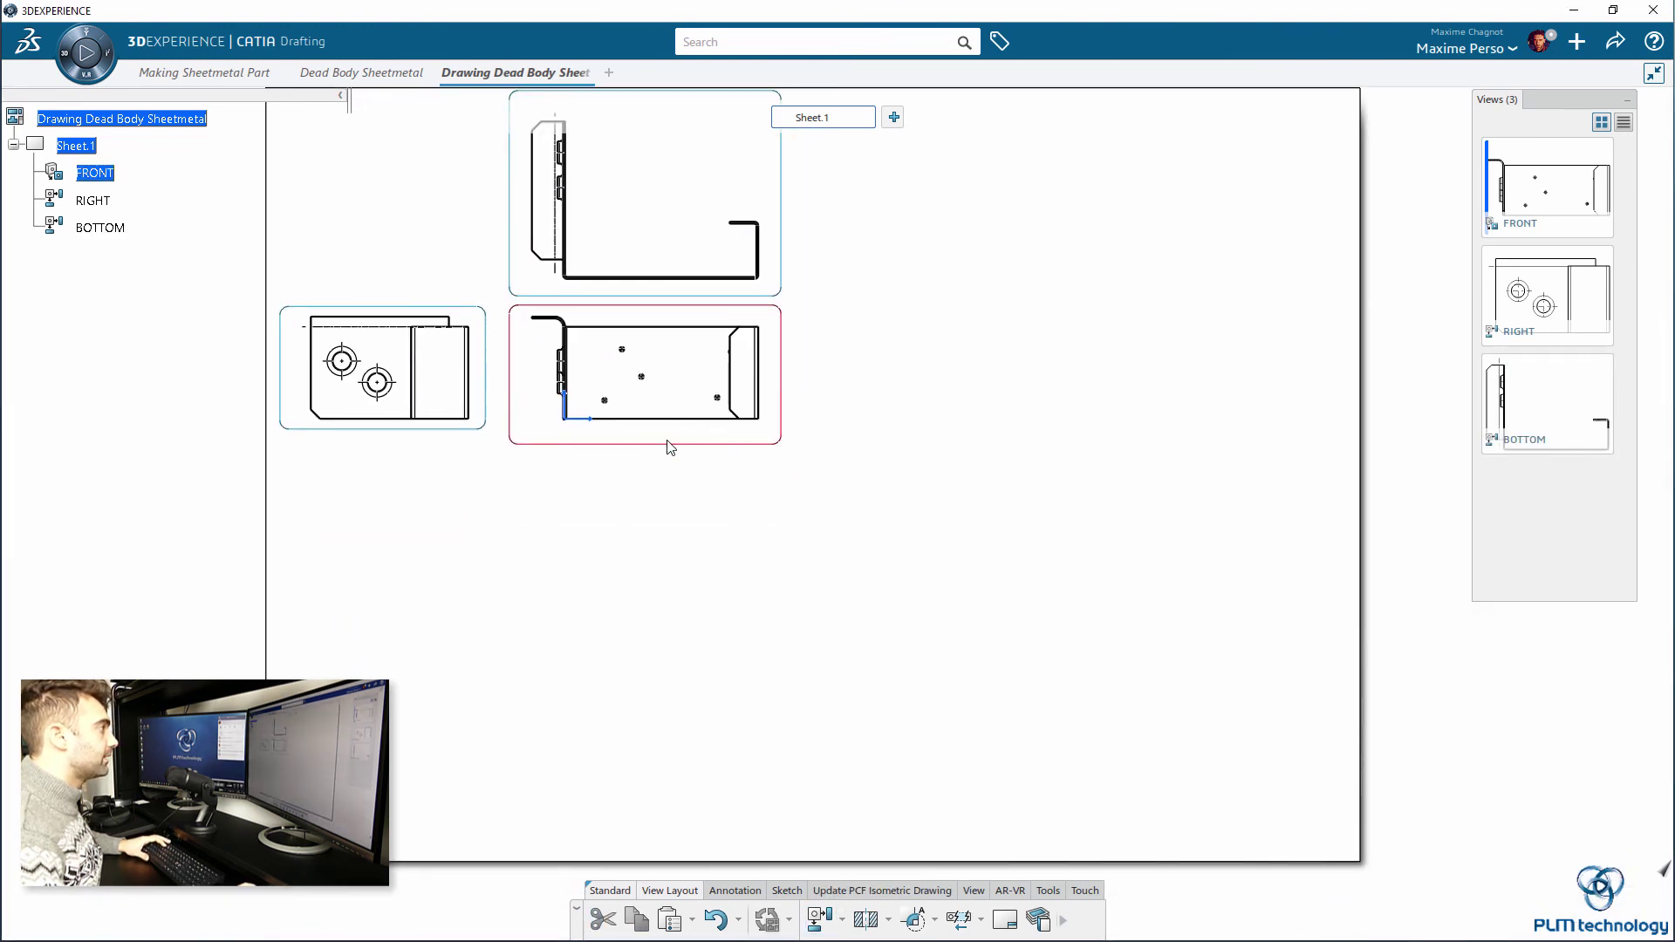
left_click_drag(676, 455, 685, 471)
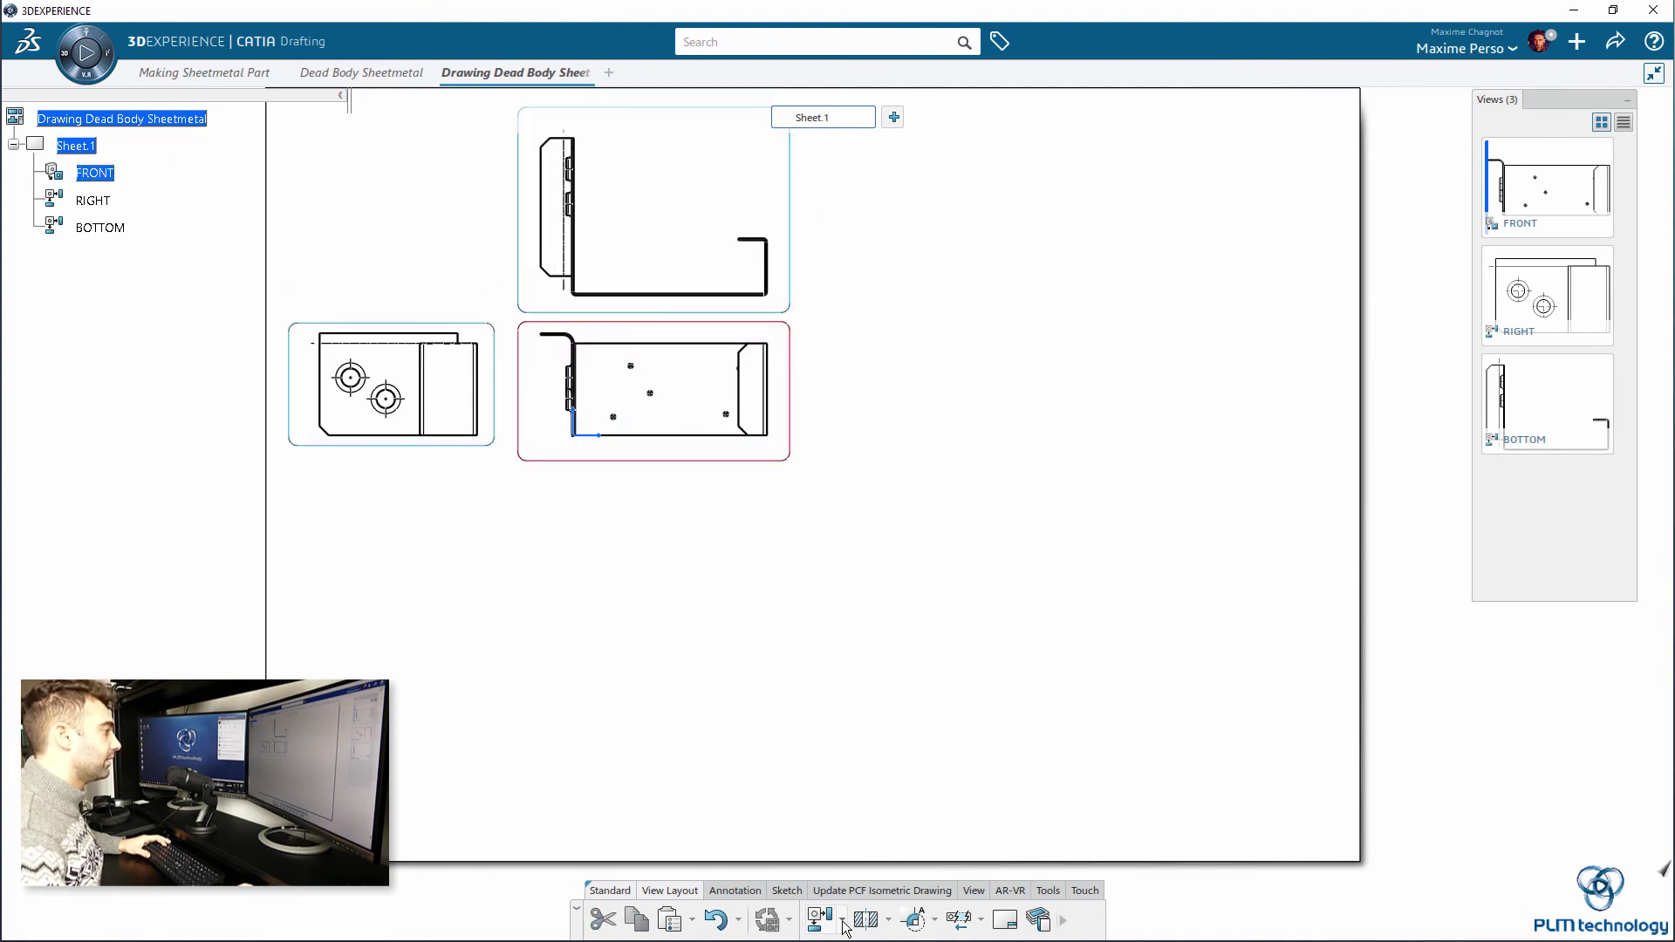
- Create an unfolded view of the Dead Body Sheetmetal part in the free area right of the projected views
left_click(1063, 921)
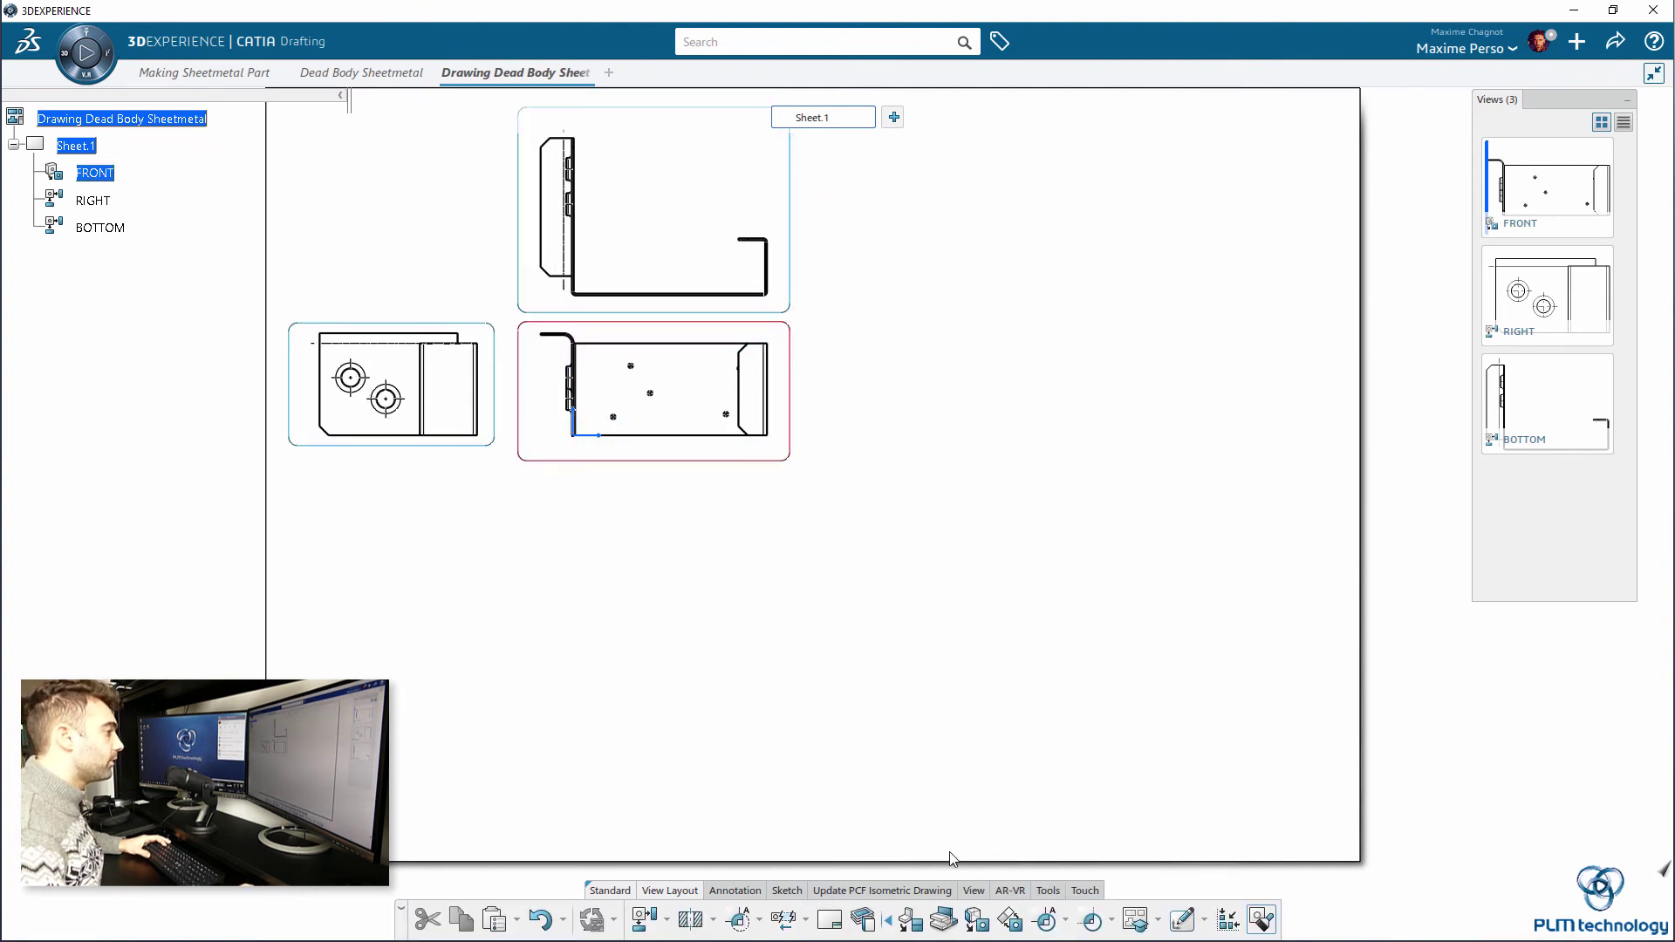
left_click(906, 925)
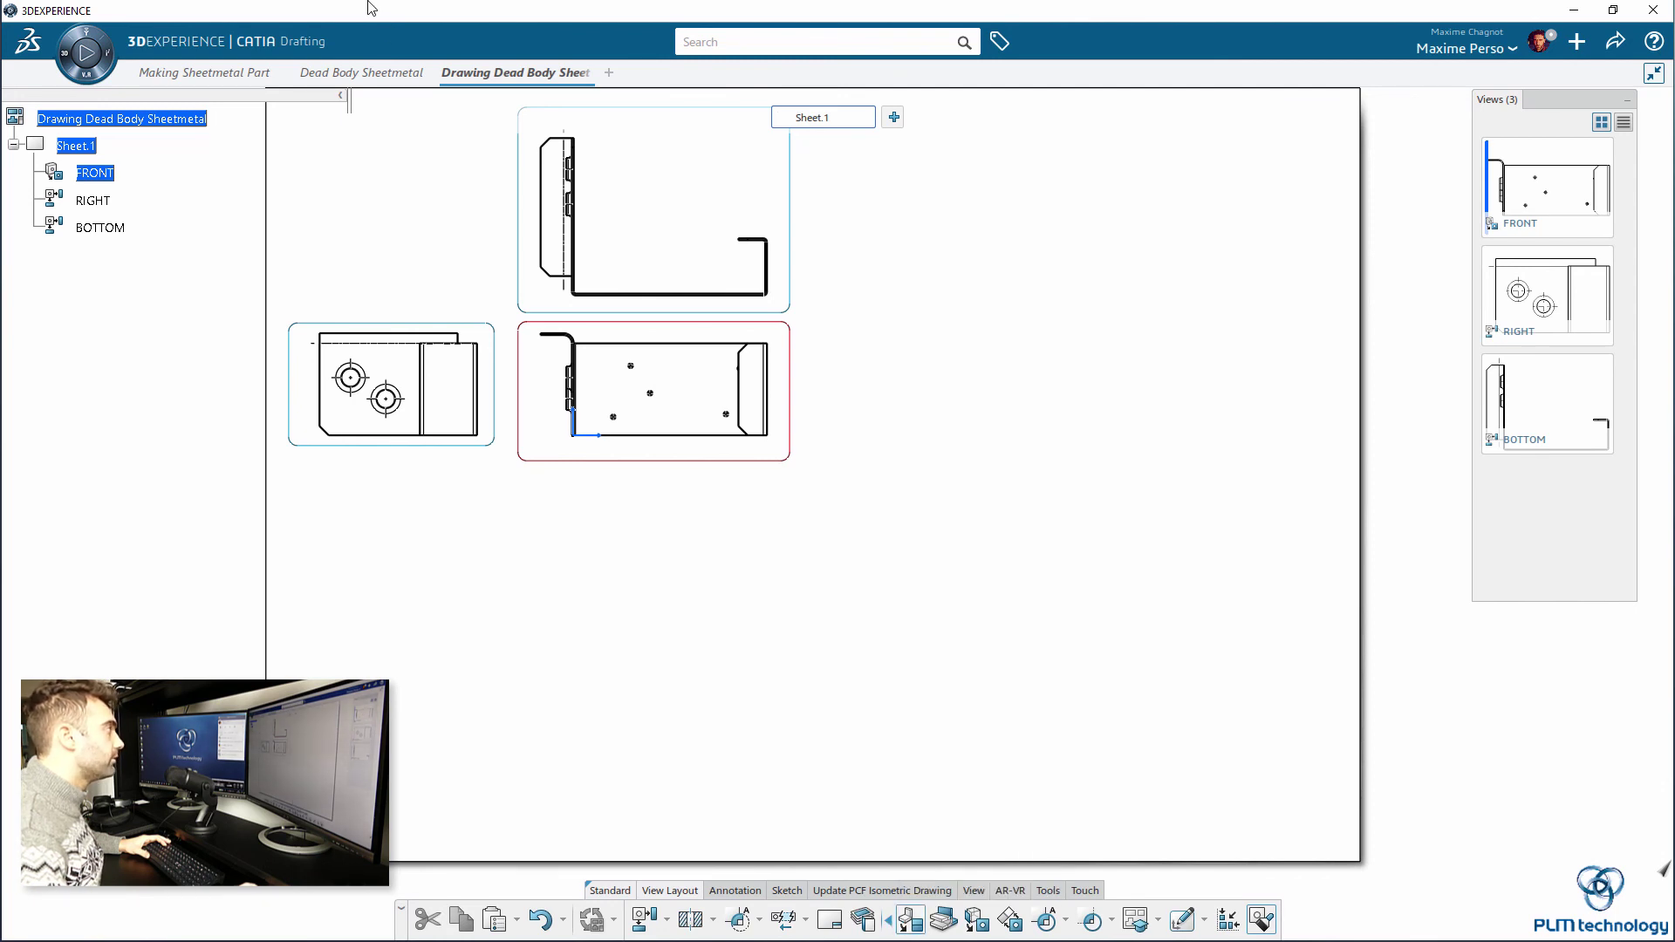
left_click(358, 73)
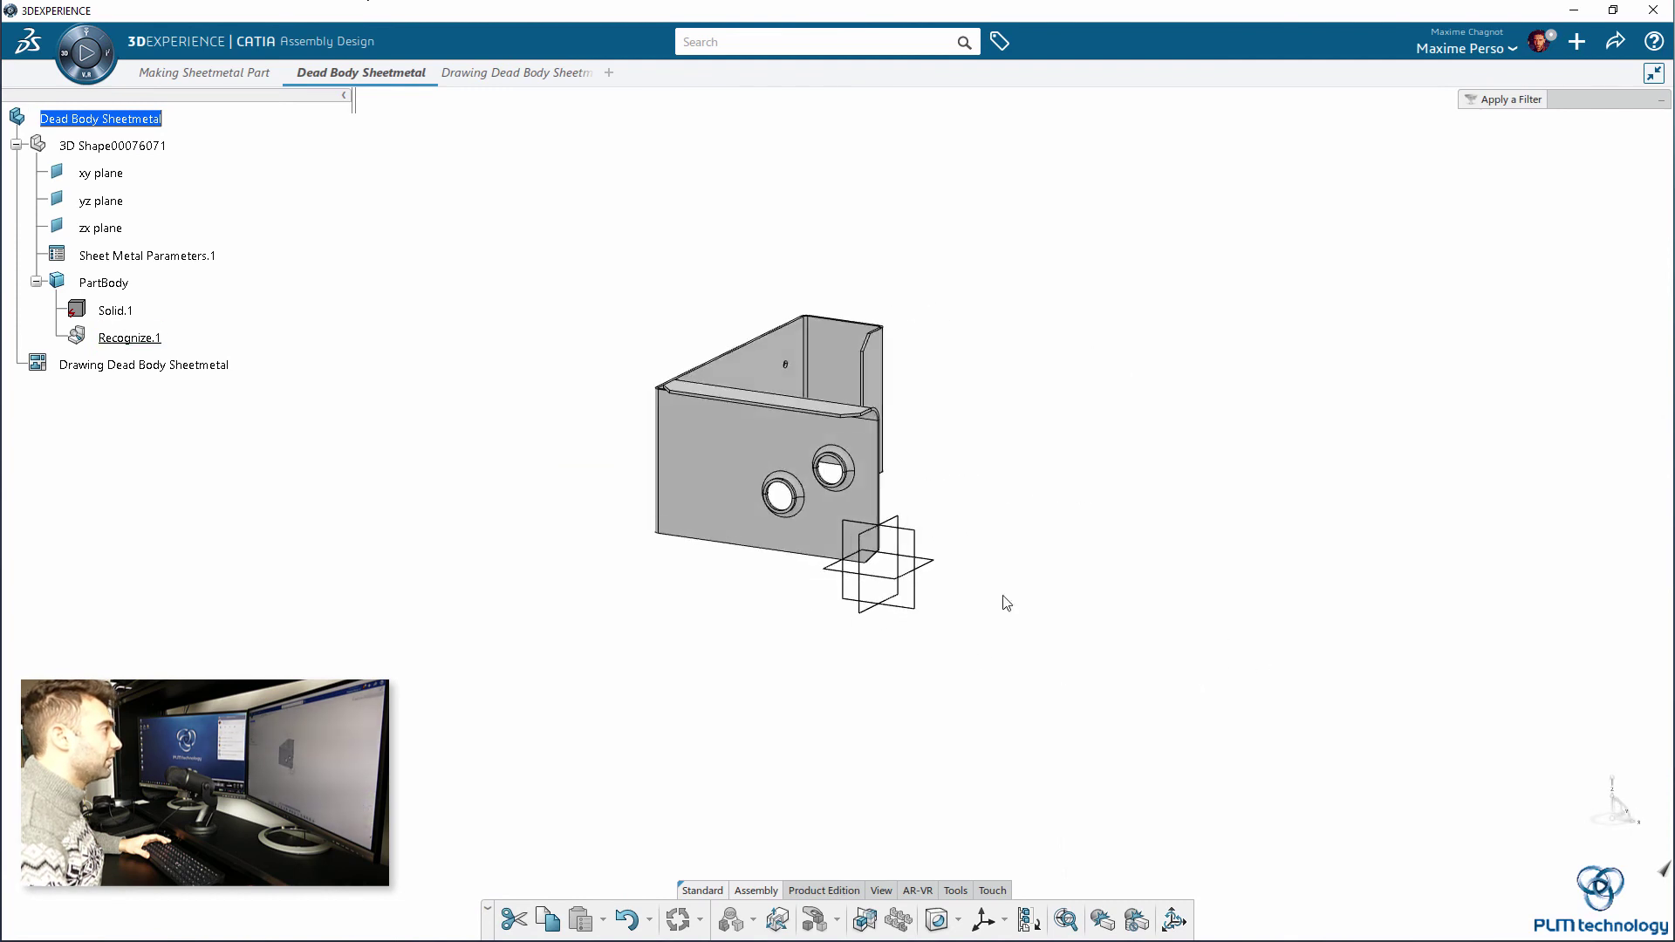
left_click(1071, 724)
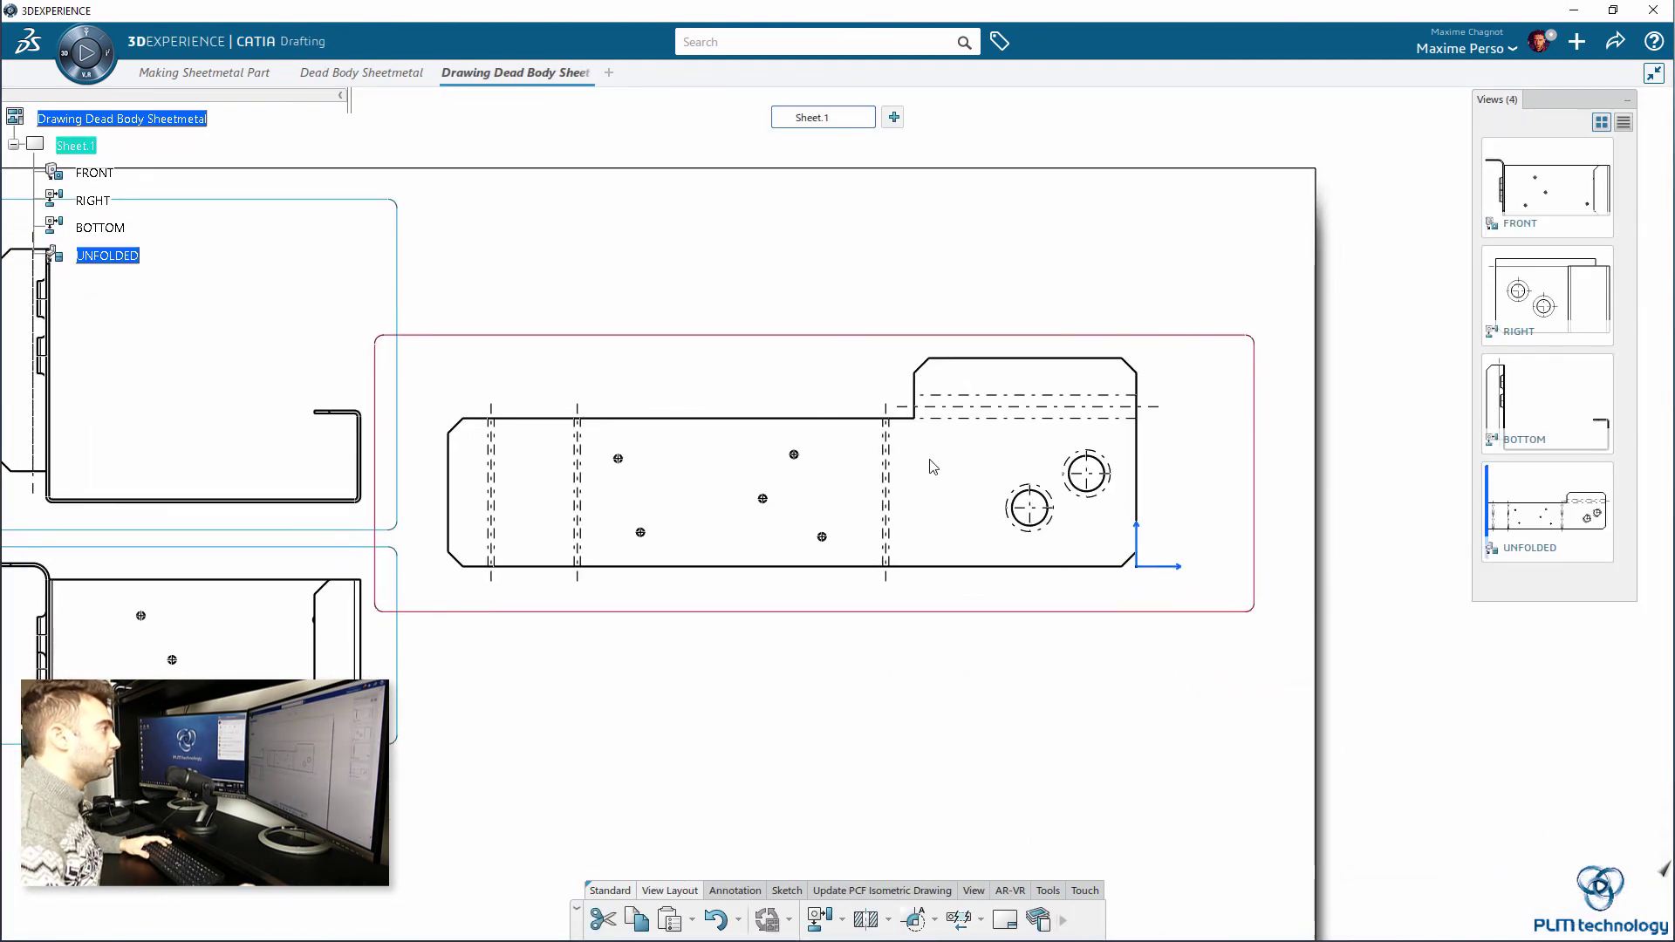
- Move the unfolded view slightly down and to the right so its frame clears the front and bottom views
mouse_move(910, 445)
middle_mouse_down()
mouse_move(759, 823)
mouse_move(629, 456)
mouse_move(793, 812)
mouse_move(802, 616)
mouse_move(826, 673)
mouse_move(916, 702)
middle_mouse_up()
left_click_drag(864, 598, 903, 652)
middle_click_drag(901, 722, 904, 677)
left_click(818, 786)
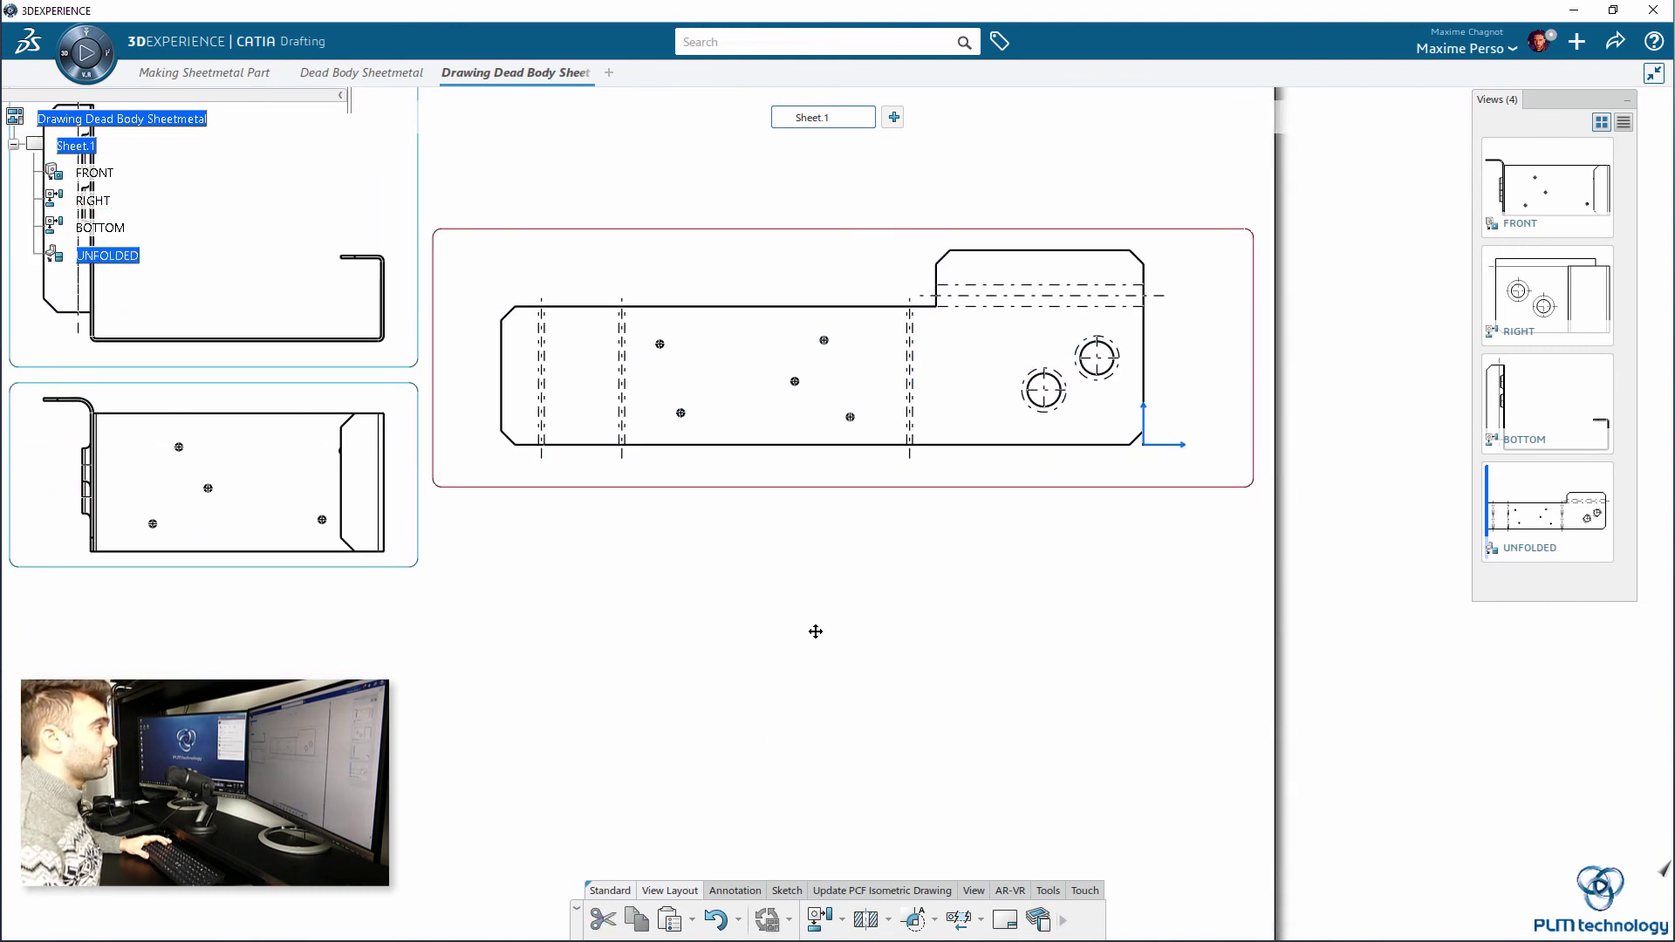
scroll(815, 629, "down", 5)
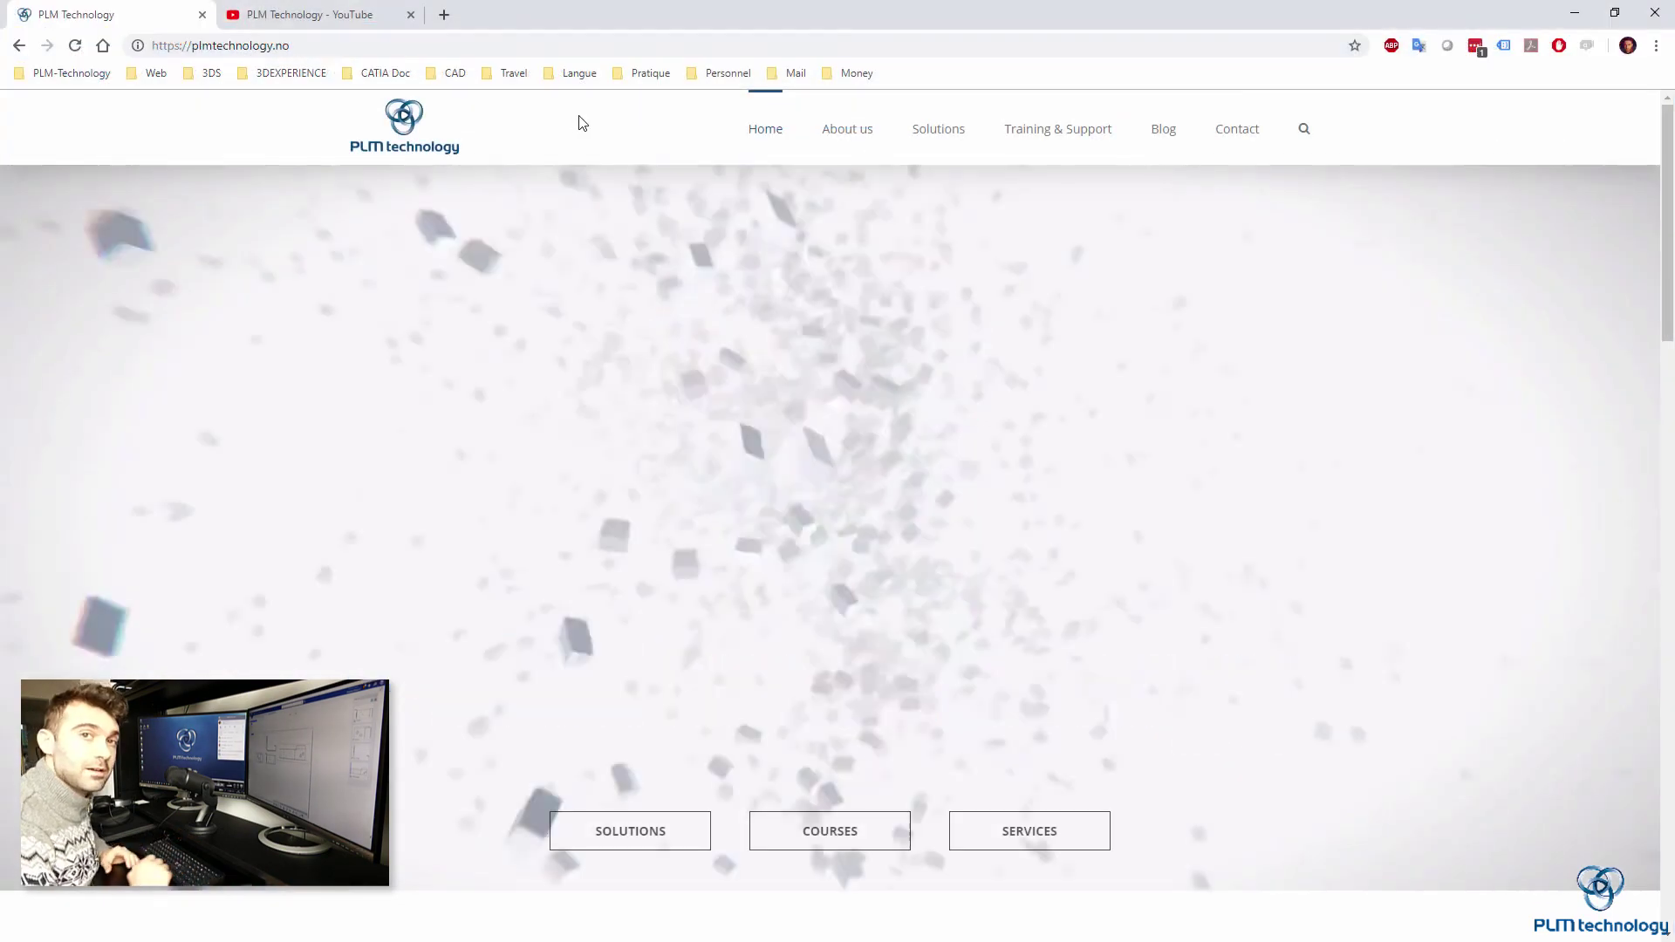
- Switch to the web browser and look through the PLM Technology site's home, Training & Support and Blog pages
scroll(590, 172, "down", 5)
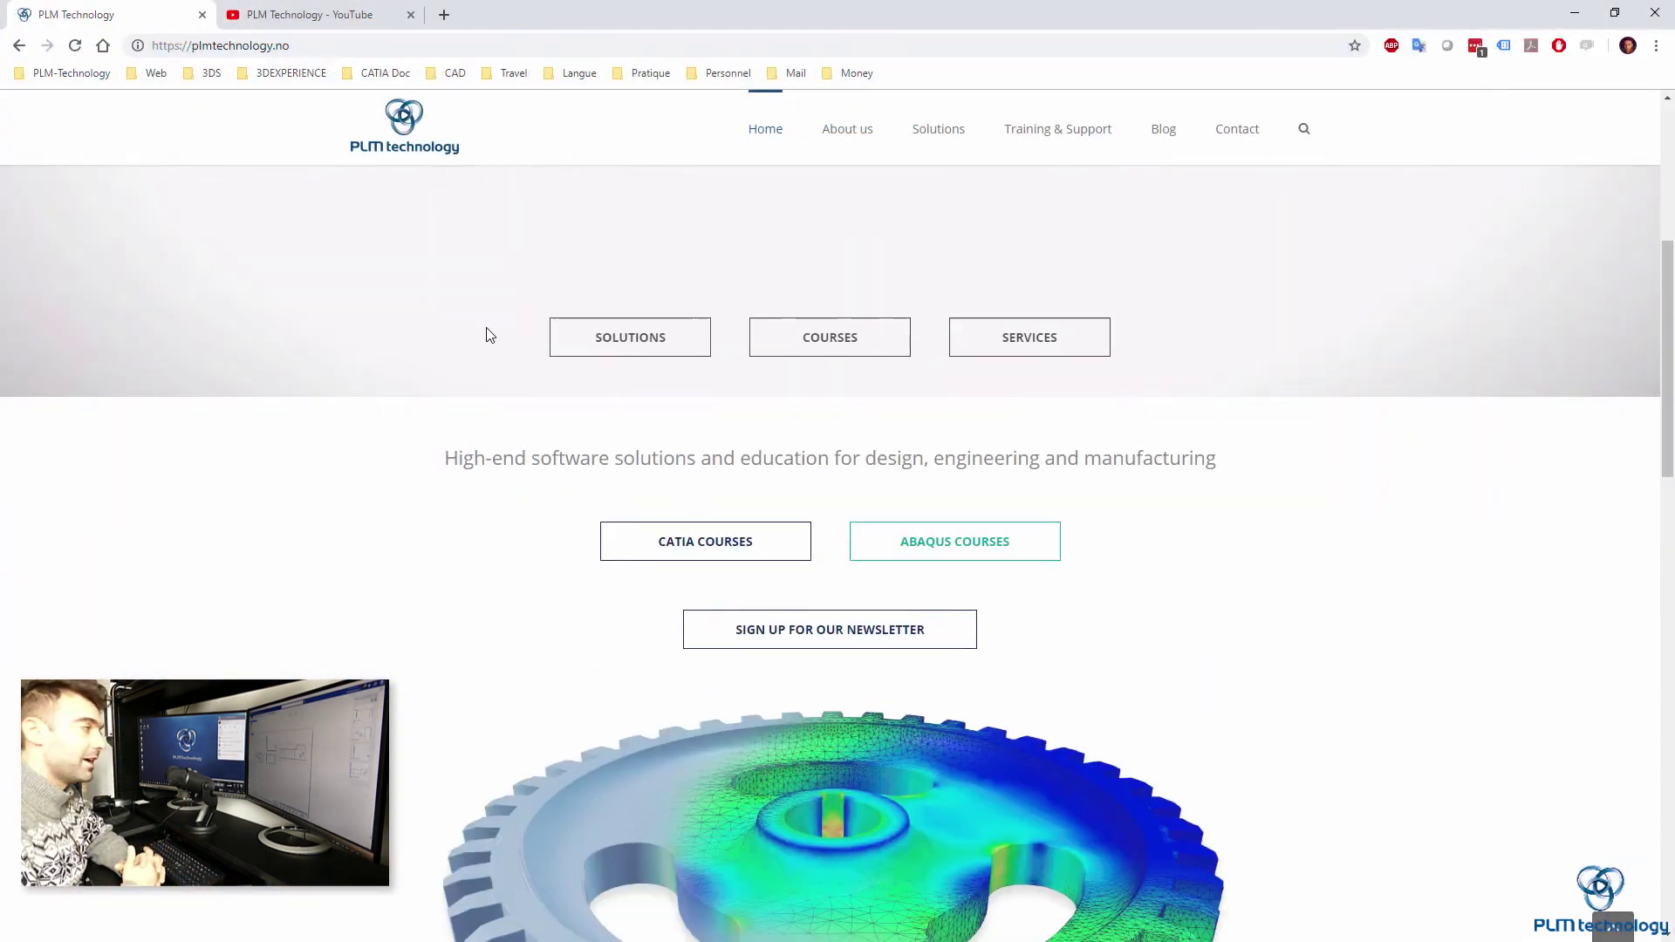
scroll(490, 335, "down", 15)
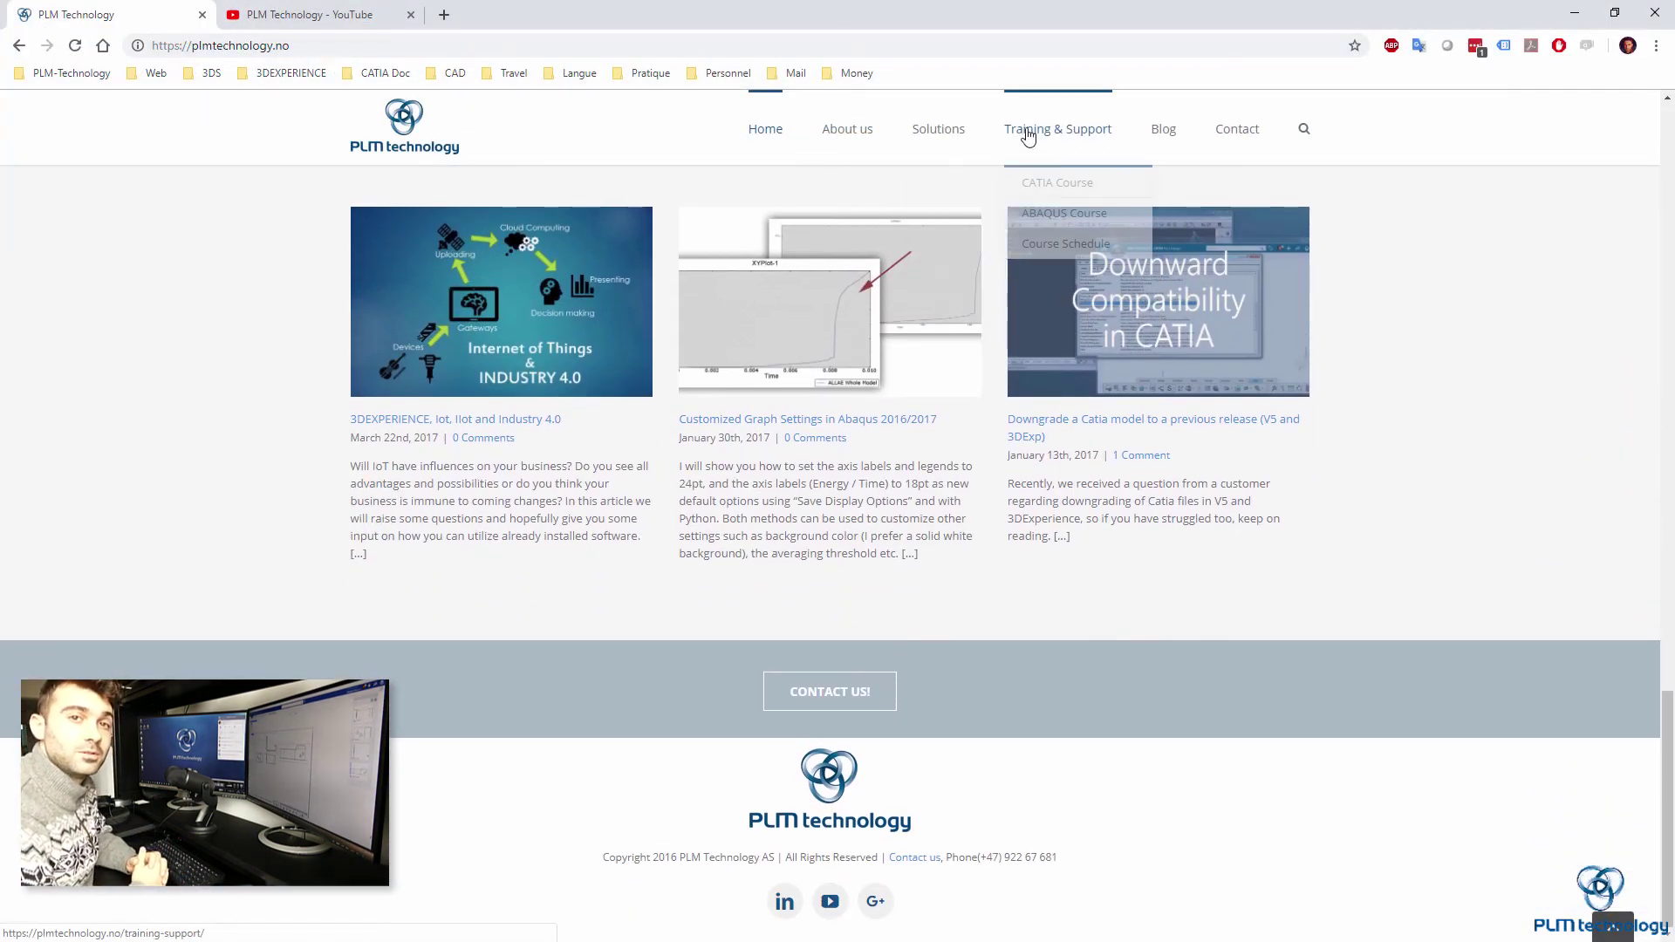
left_click(1054, 140)
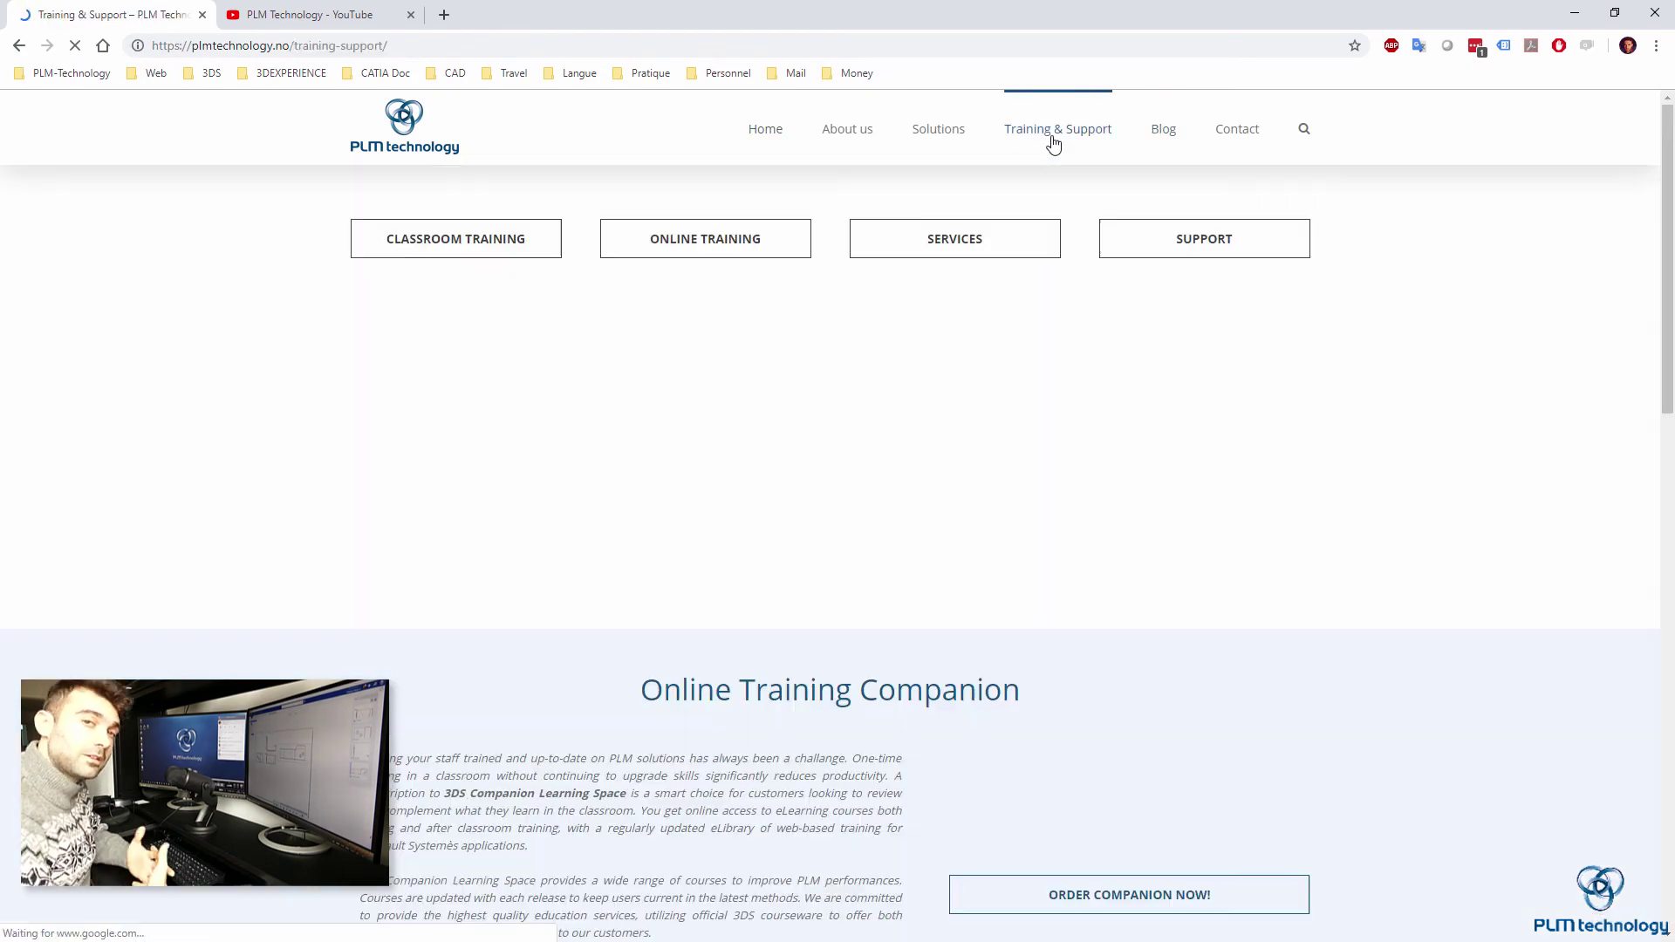
scroll(878, 291, "down", 10)
scroll(780, 321, "up", 12)
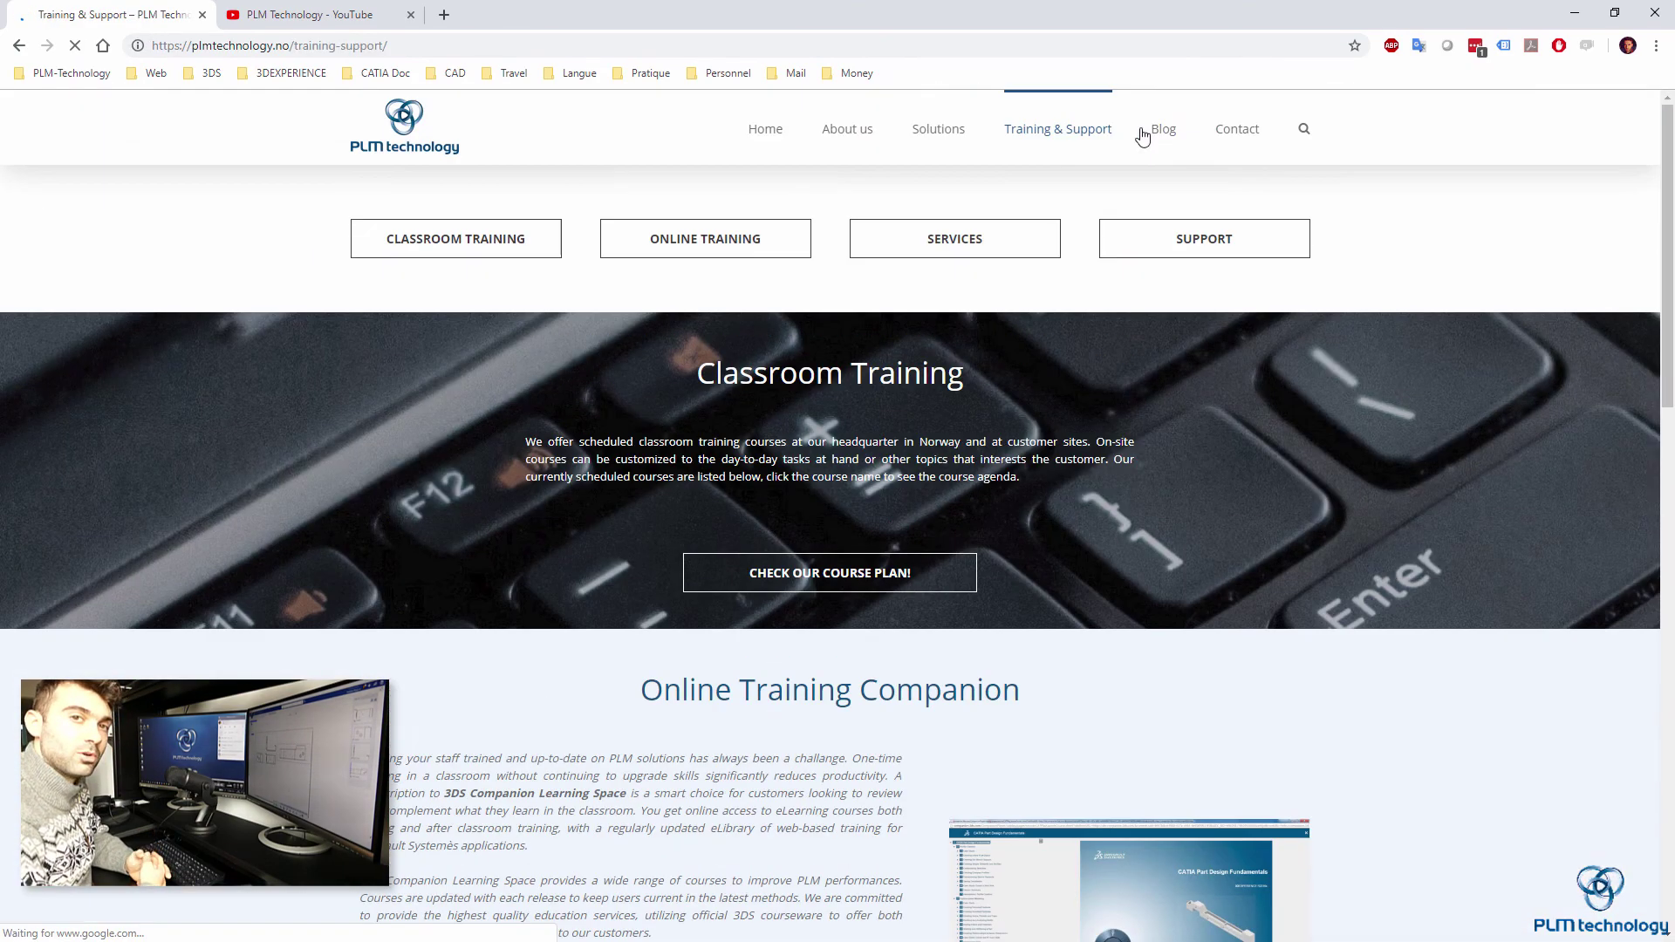
scroll(257, 454, "down", 10)
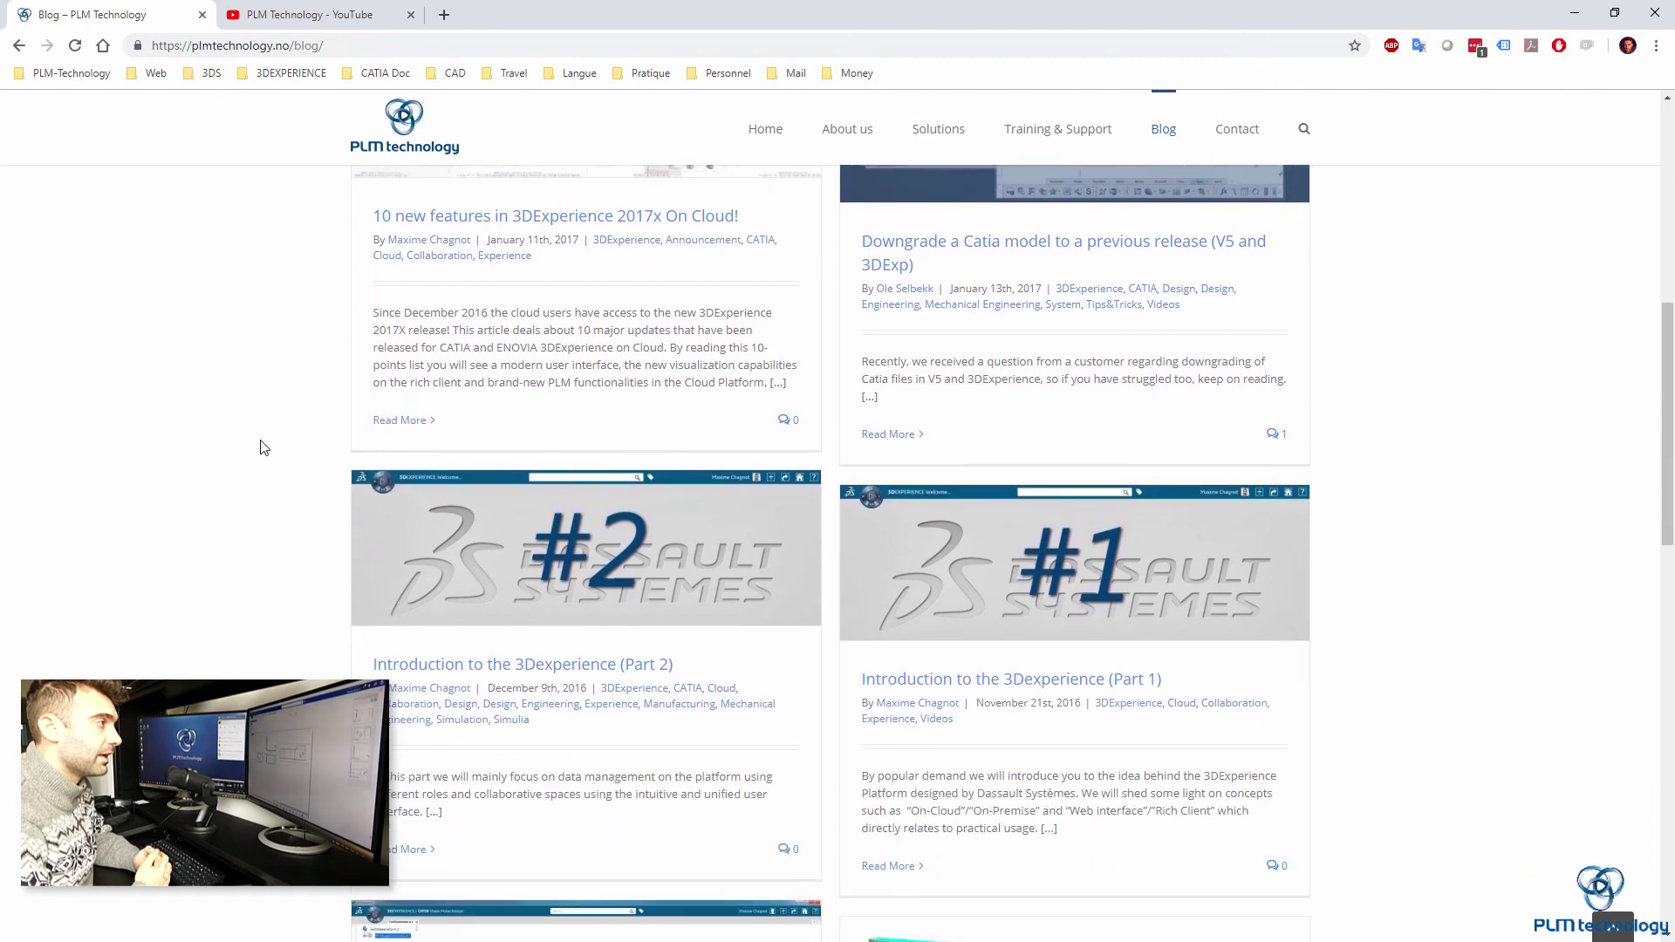
- Switch to the PLM Technology YouTube channel and look through its list of videos
key("ctrl+Tab")
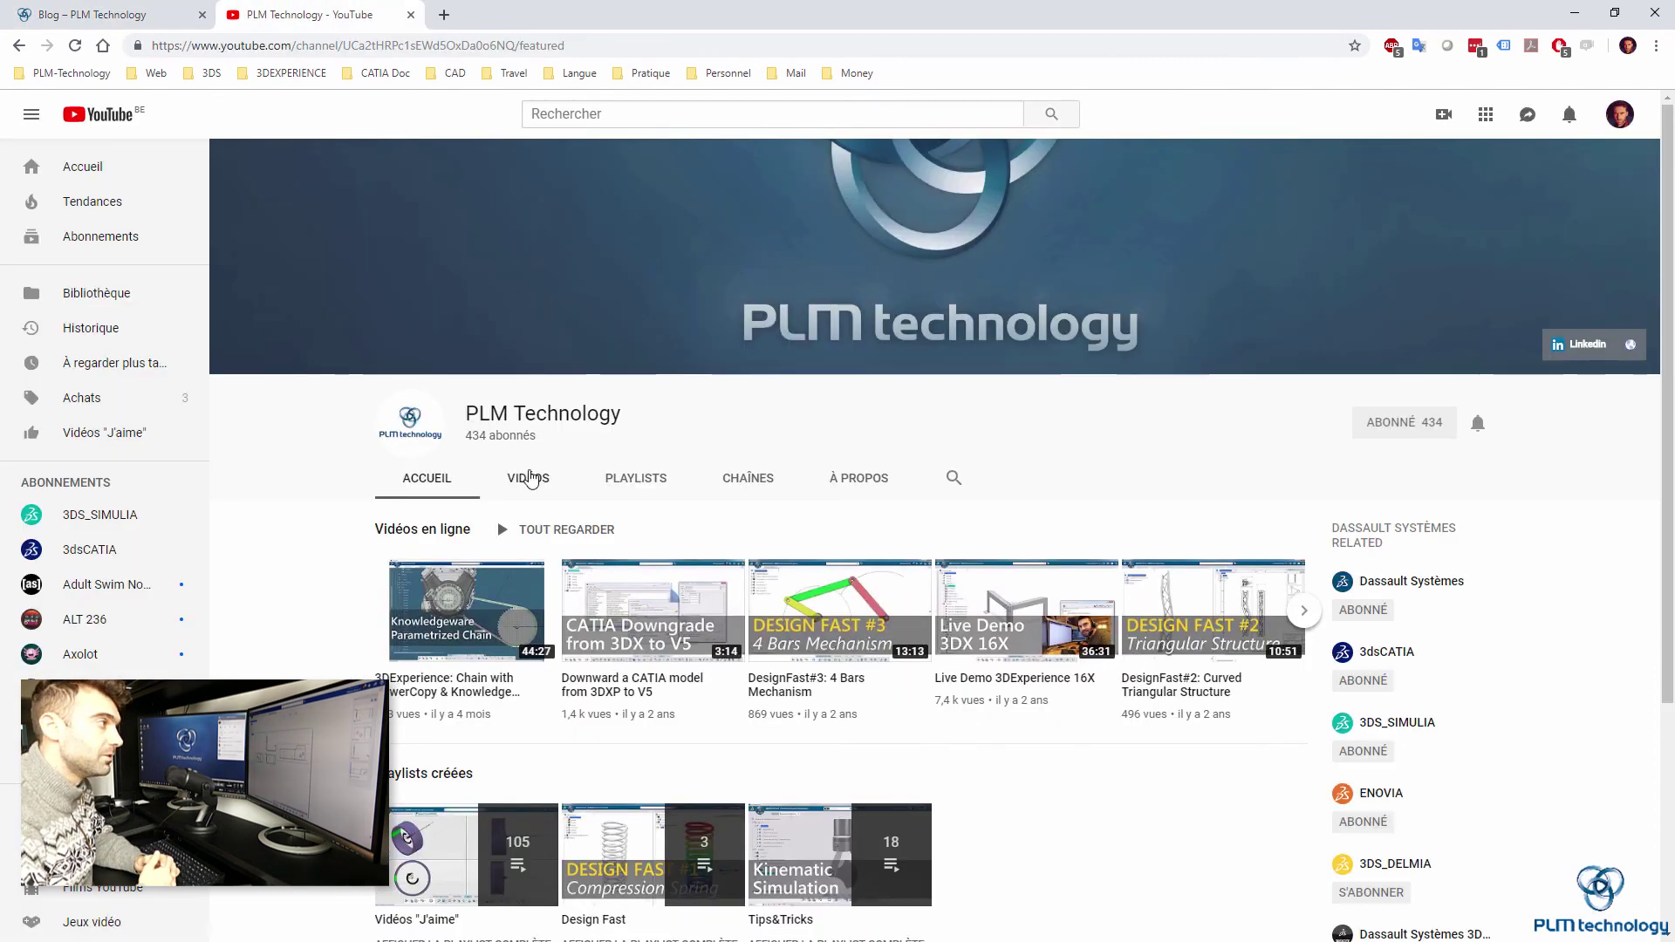
left_click(529, 477)
scroll(322, 331, "down", 3)
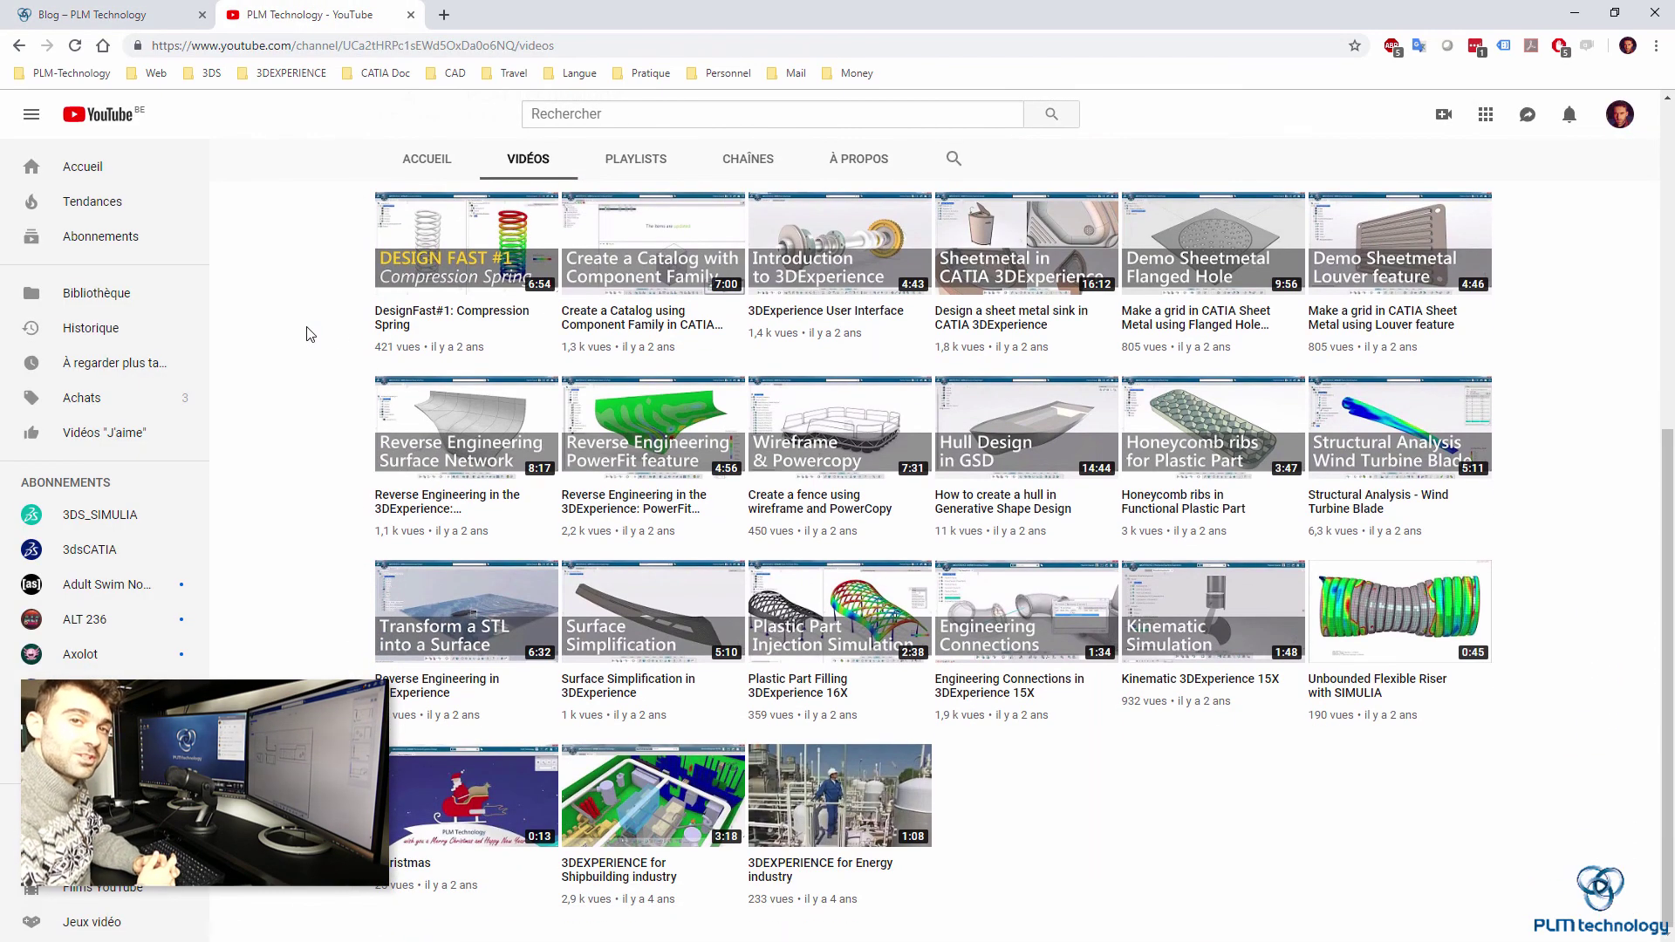